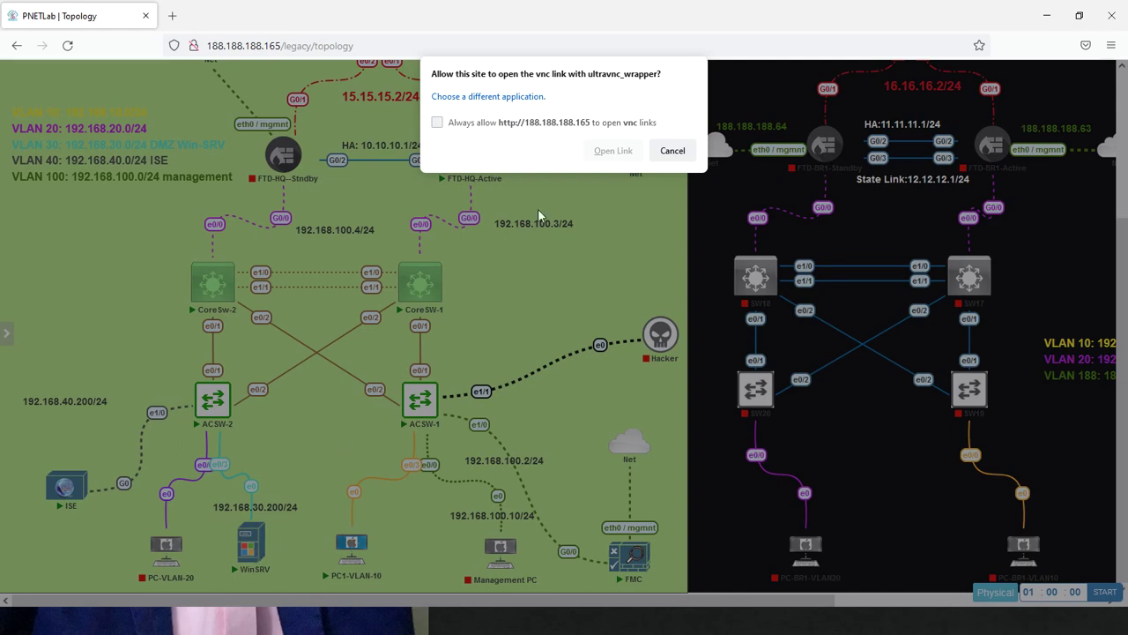
Open the WinSRV console and display the Identity Sources integration settings in Firepower Management Center.
click(613, 154)
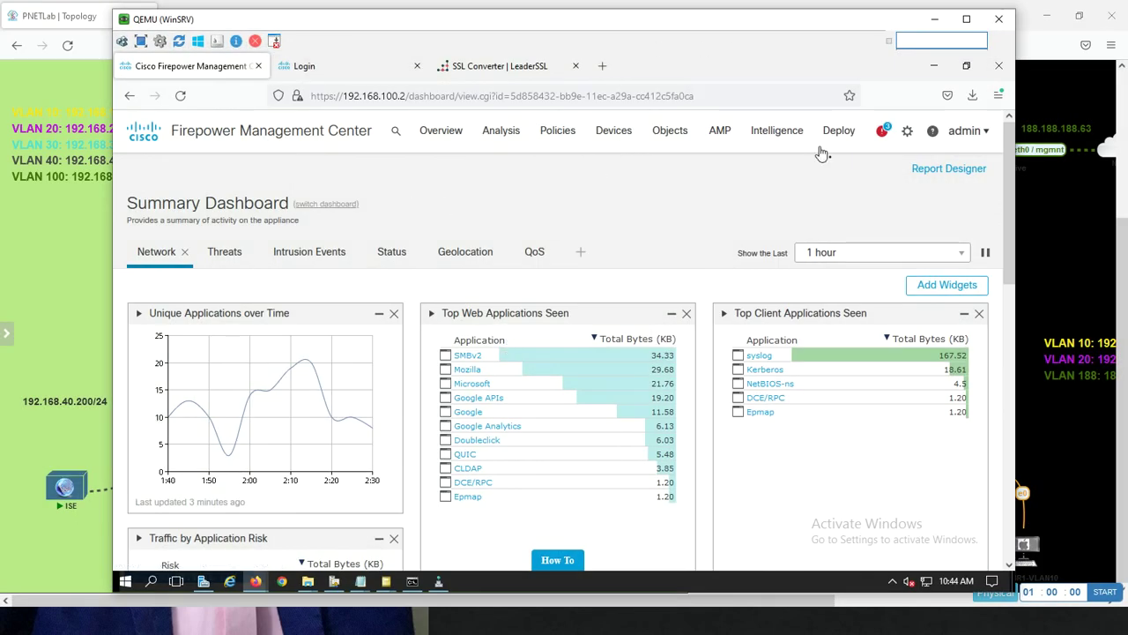
click(907, 133)
click(706, 235)
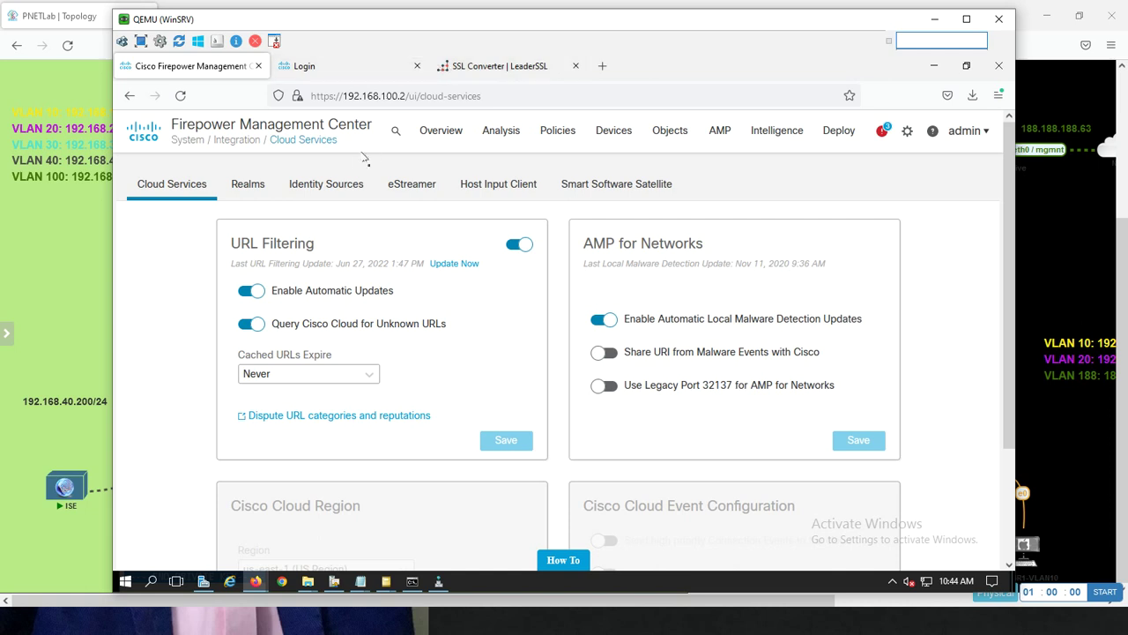
click(344, 189)
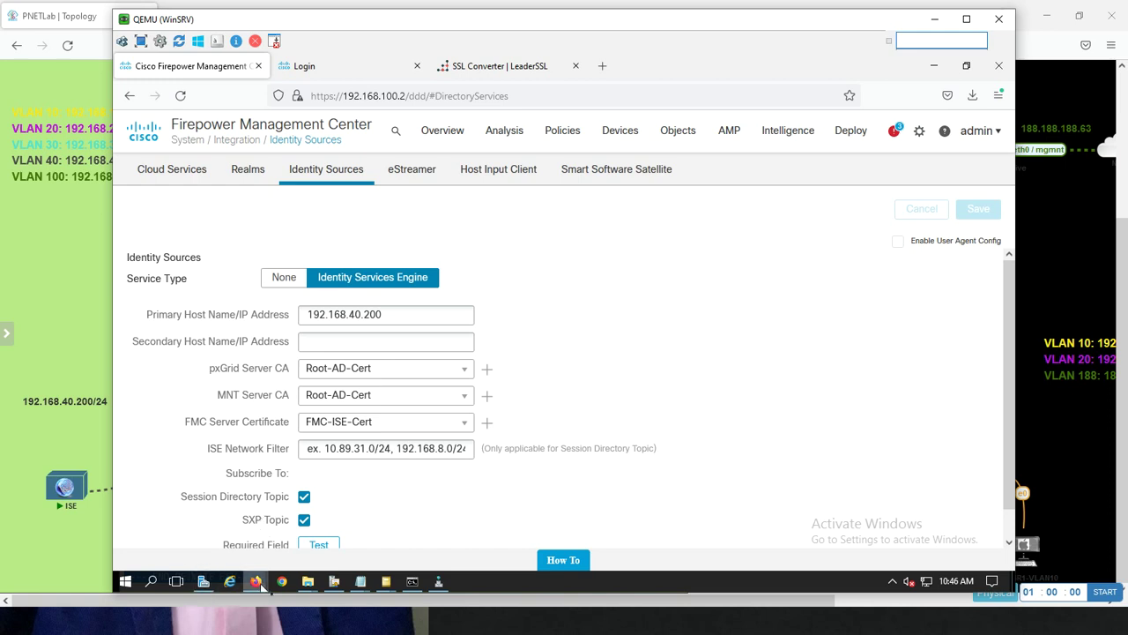
Switch to Identity Services Engine and examine the ISE deployment node's general settings down to the pxGrid option.
mouse_move(261, 585)
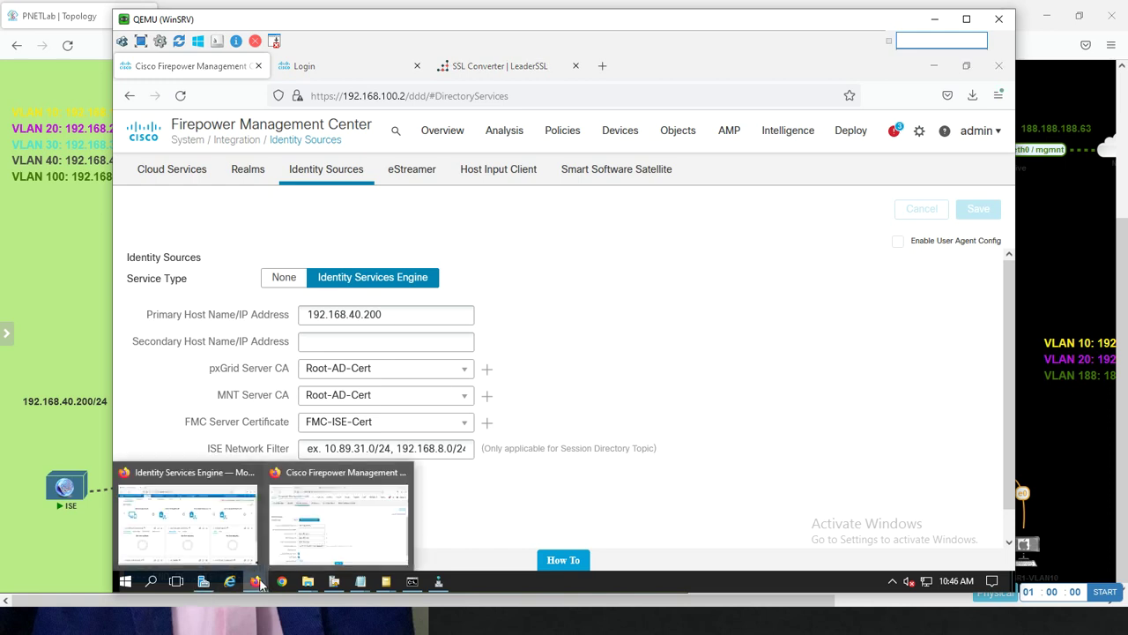
click(243, 540)
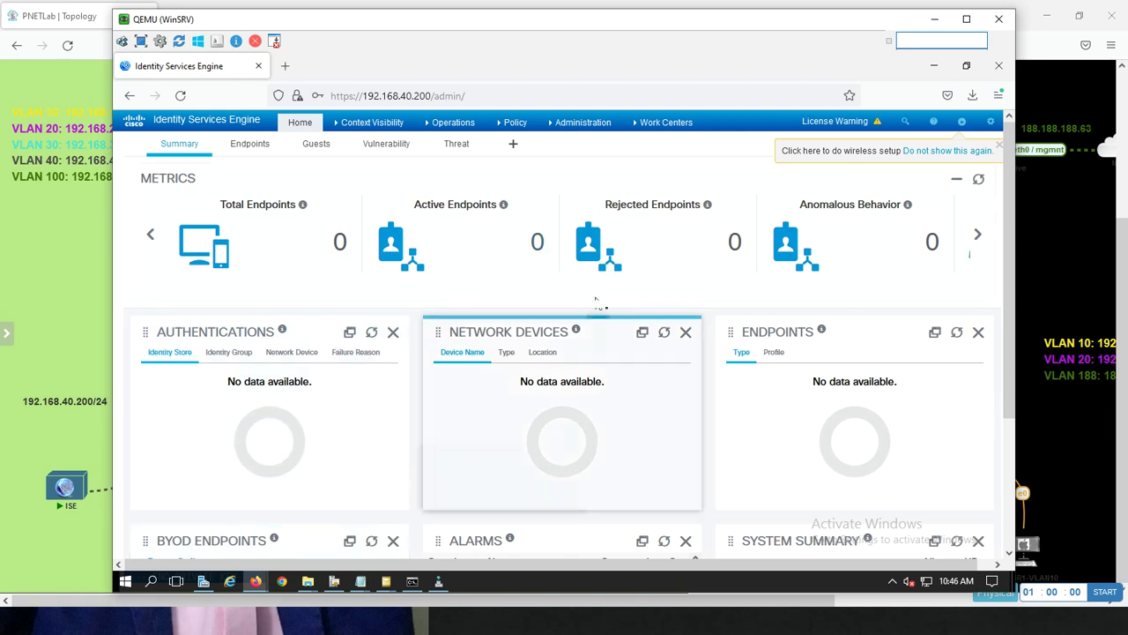
click(596, 124)
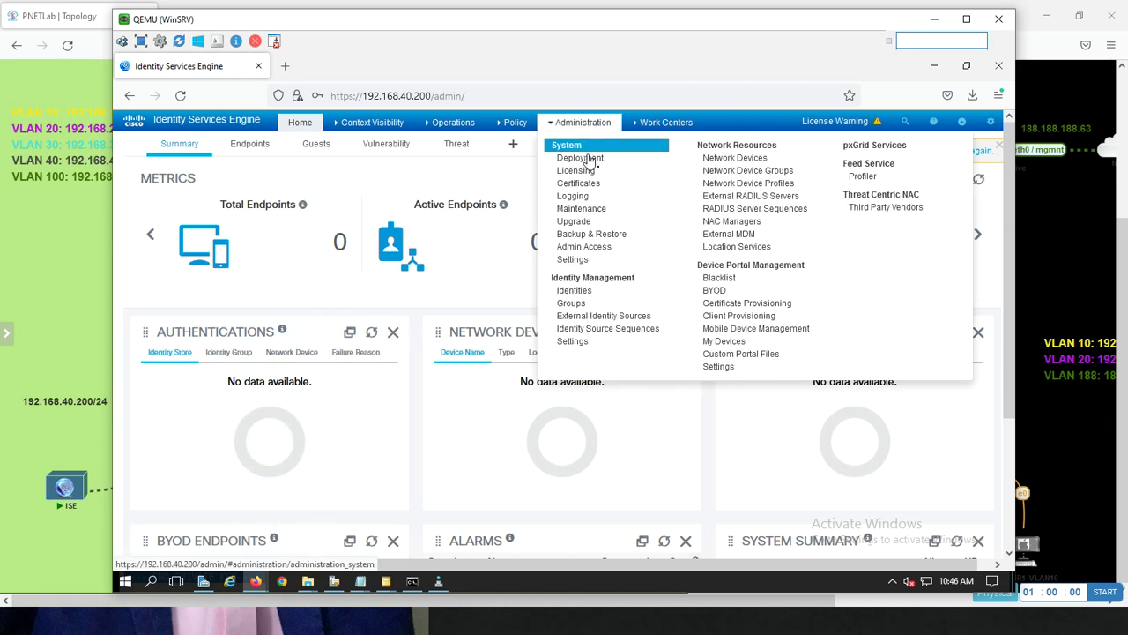
click(598, 160)
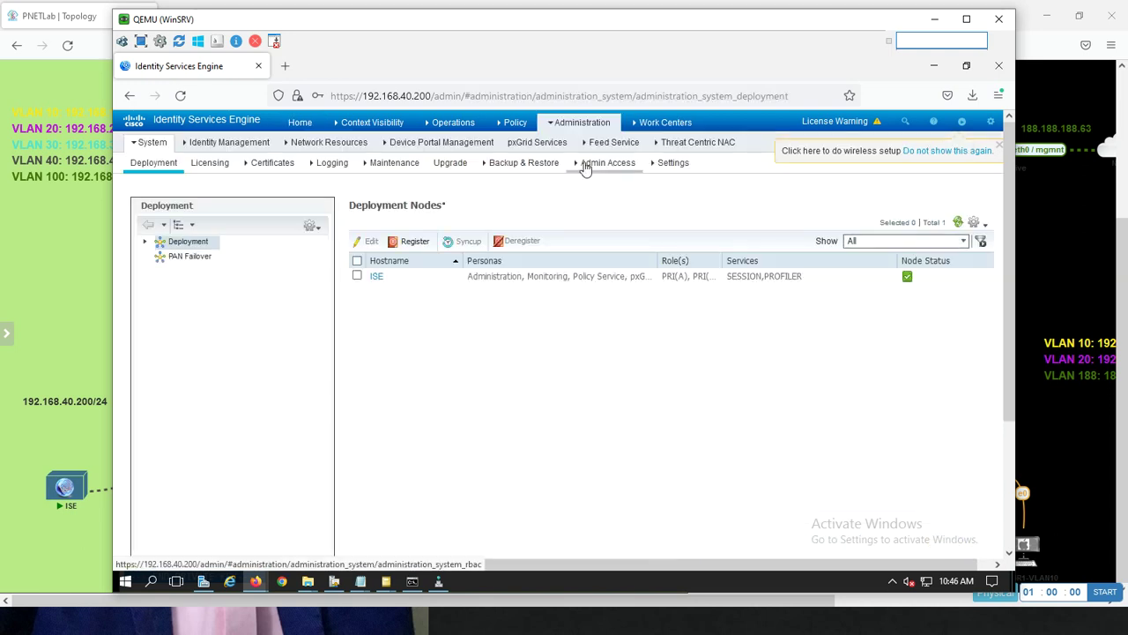
click(356, 276)
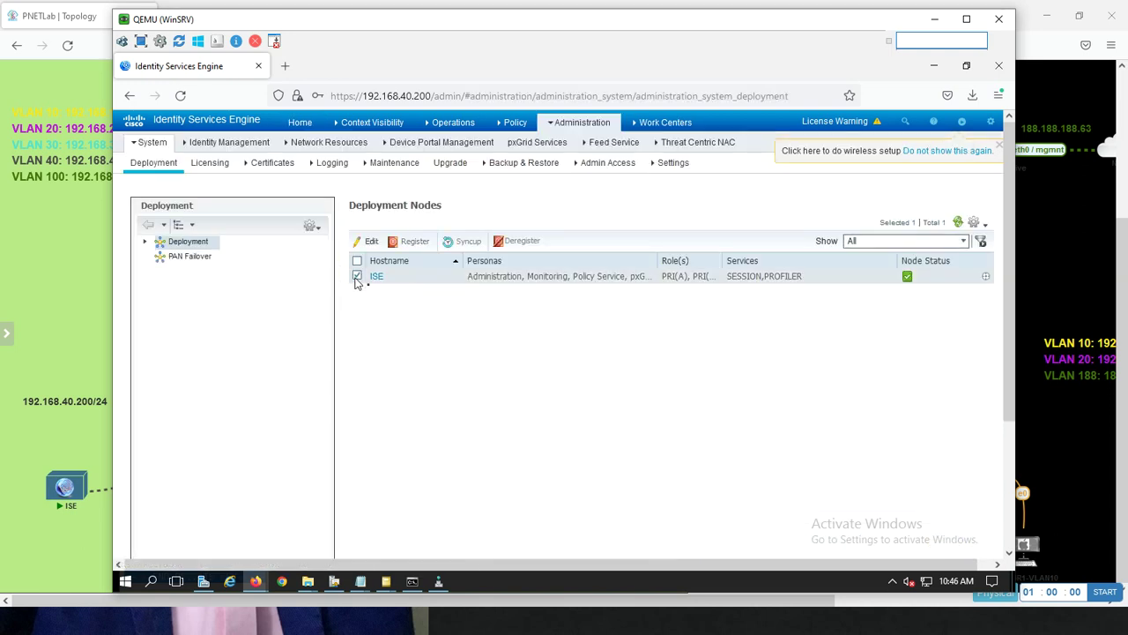
click(368, 242)
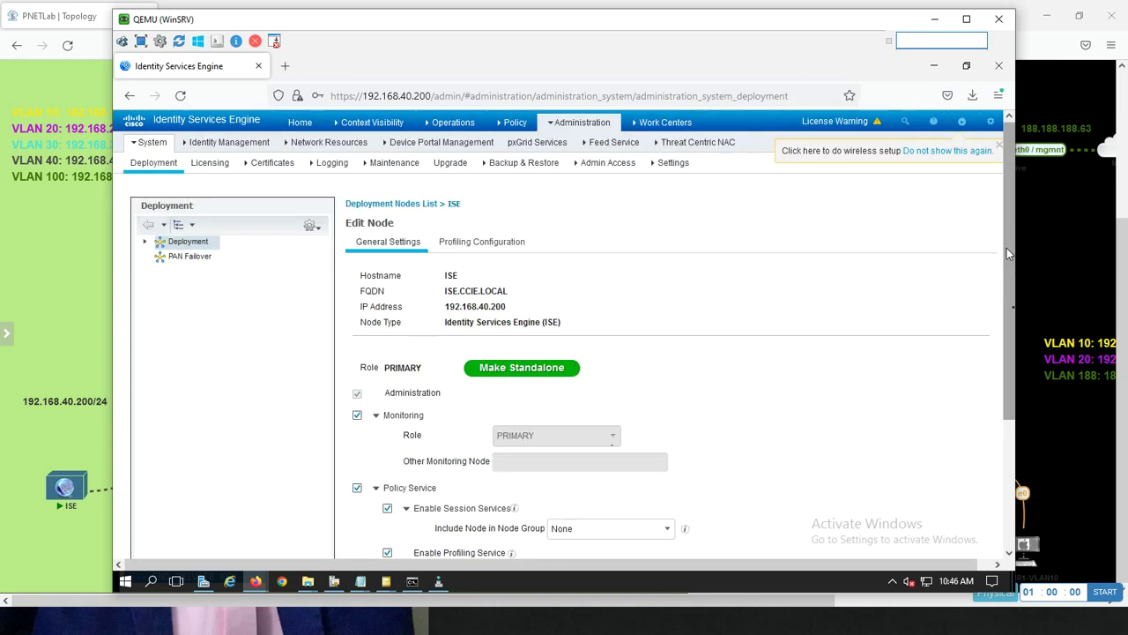
drag(1008, 253, 988, 426)
mouse_move(413, 487)
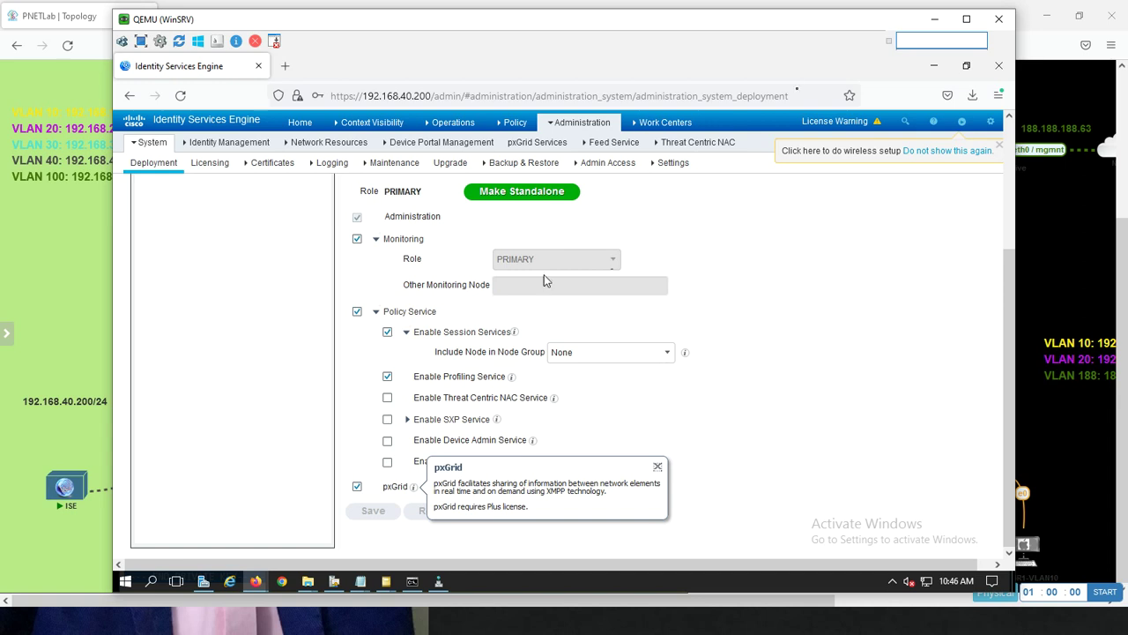
Start a new security group among the TrustSec components in Work Centers.
click(666, 123)
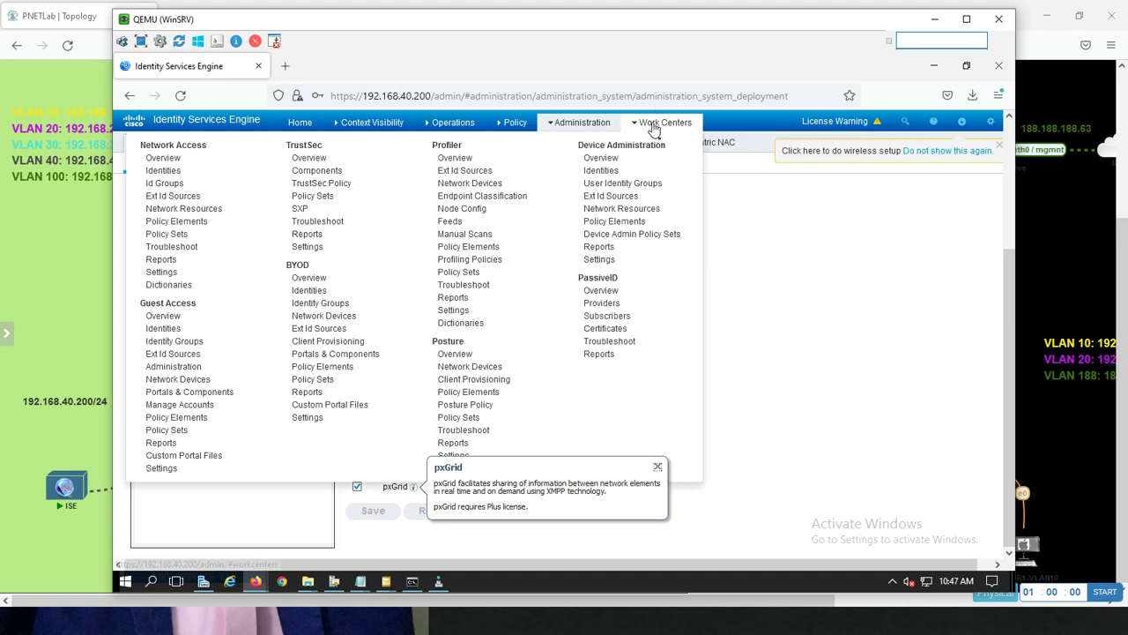
click(309, 158)
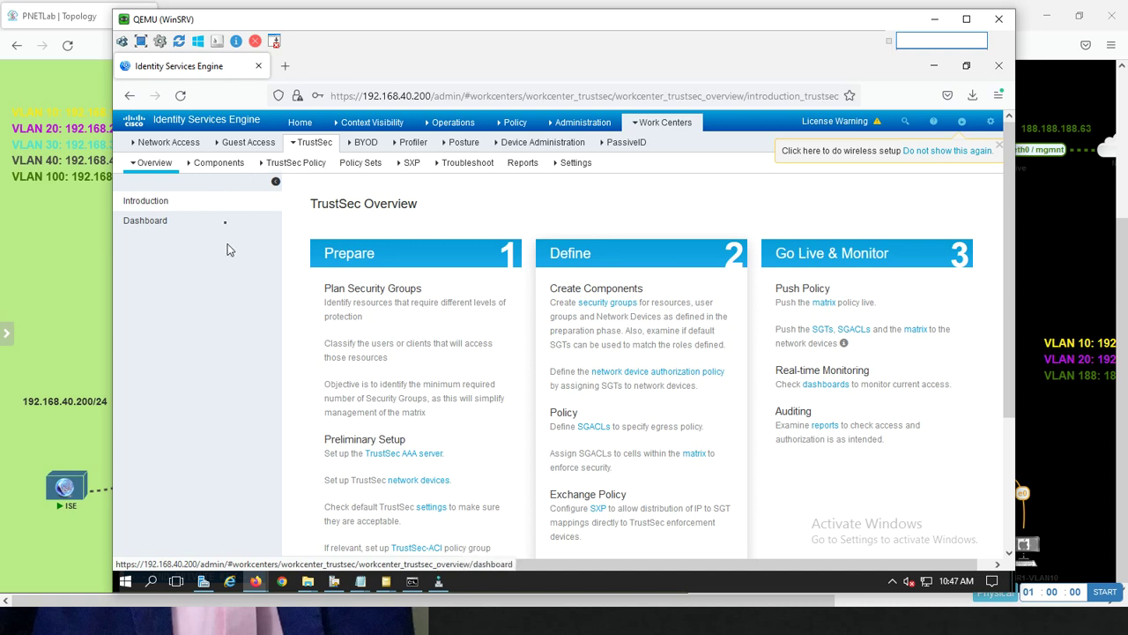
click(219, 164)
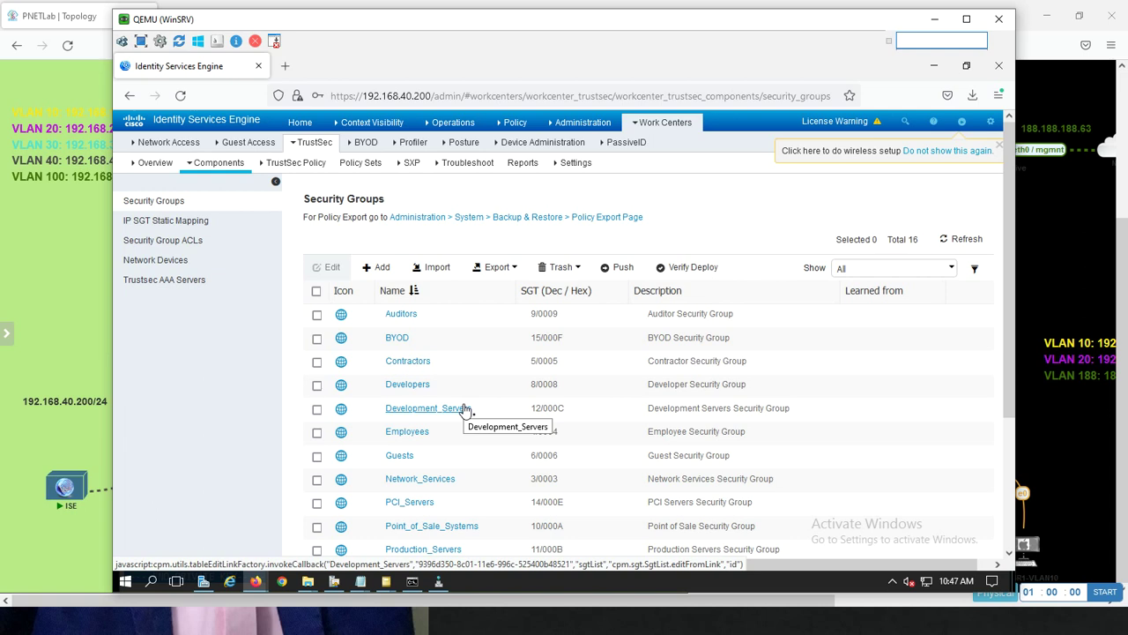
click(380, 267)
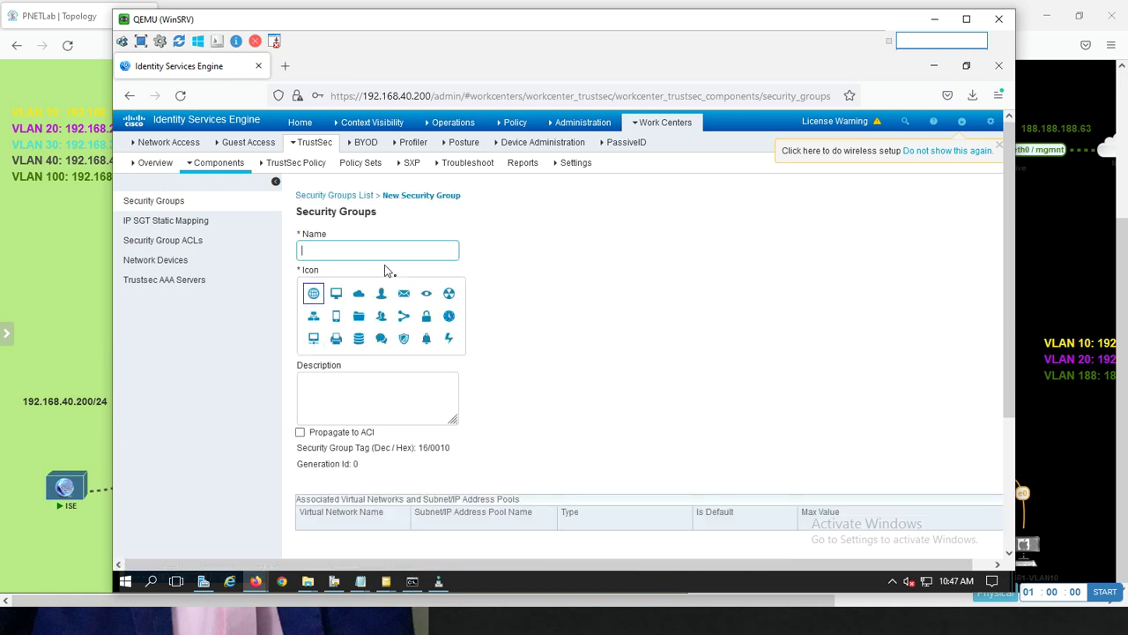
Switch to the PNETLab topology, start the Management PC node, and return to the new security group form.
click(69, 289)
mouse_move(351, 553)
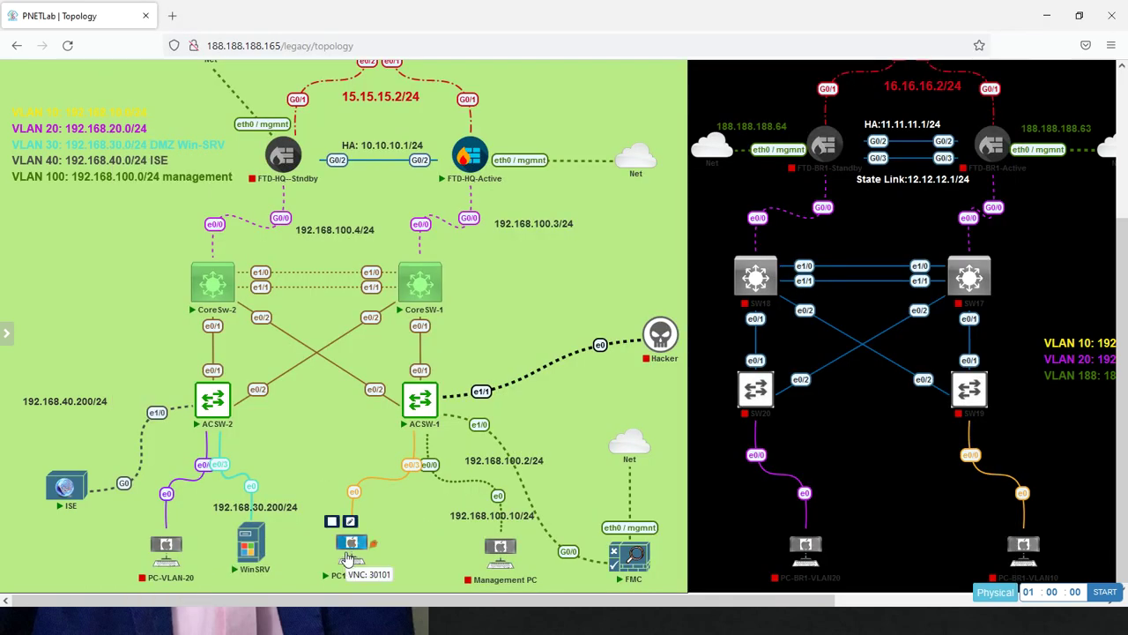
mouse_move(509, 555)
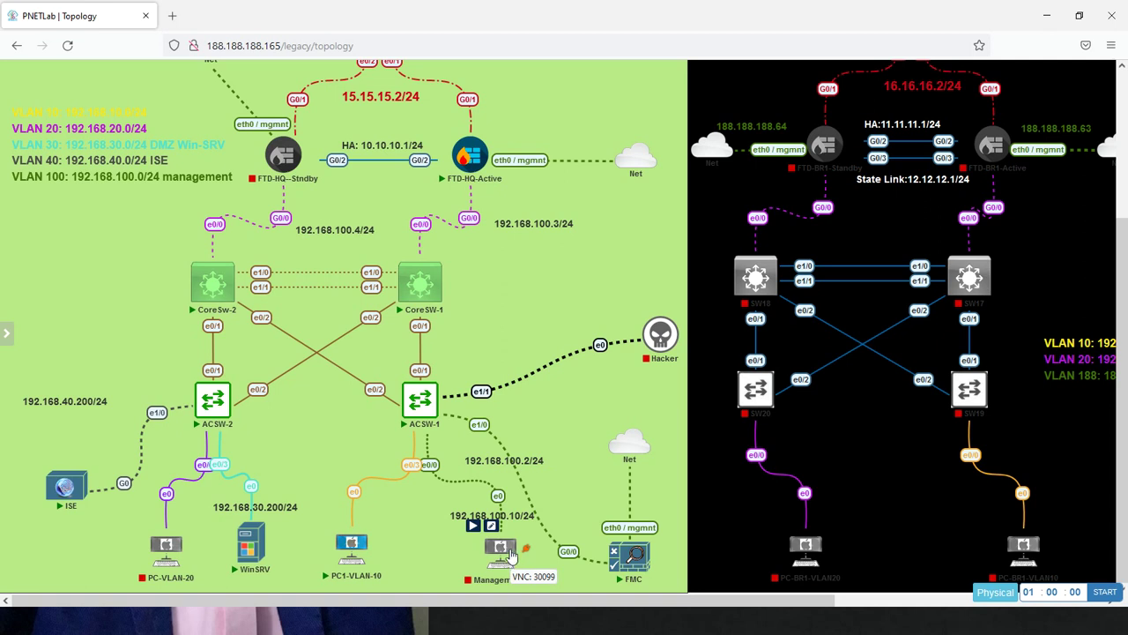
click(473, 526)
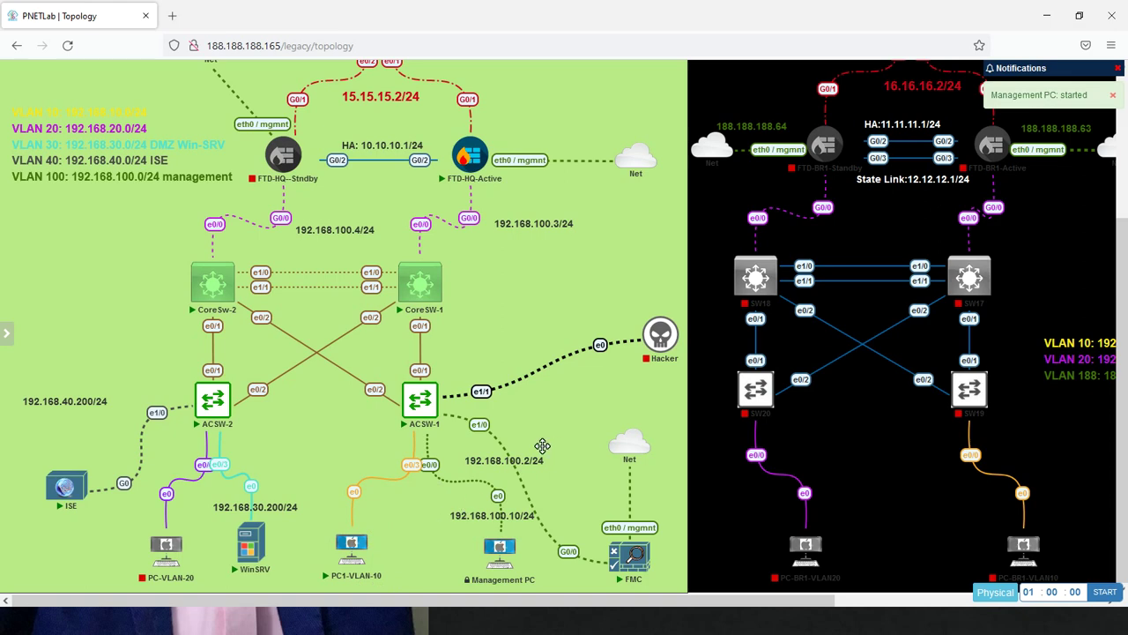
key(alt+Tab)
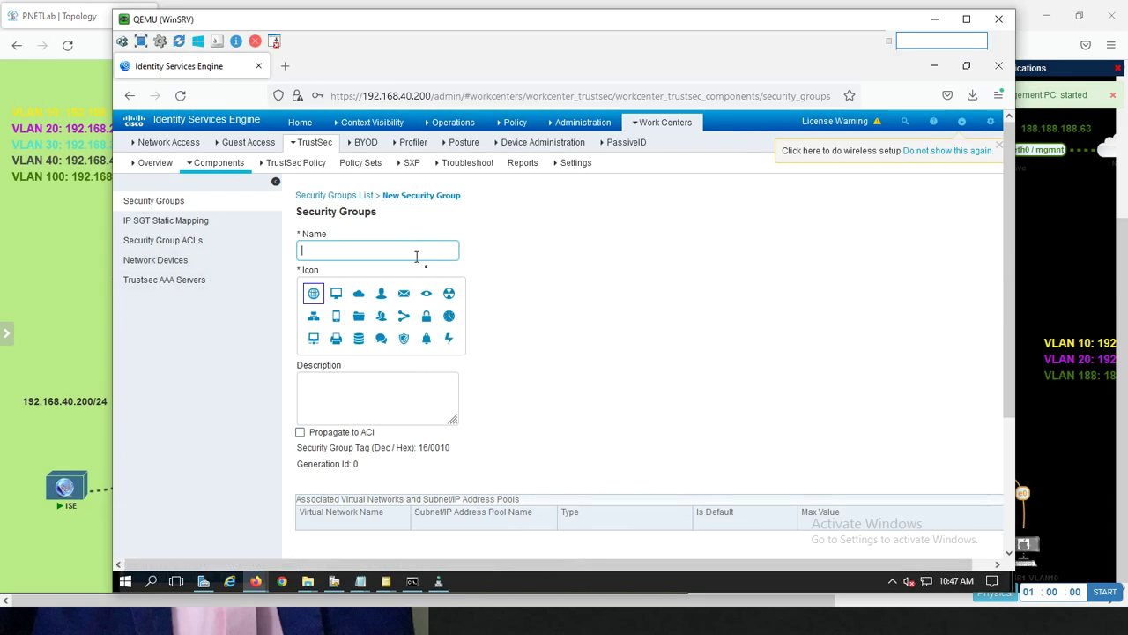
Name the security group PCVLAN10, give it the single-person icon, and submit it.
text(VLAN10)
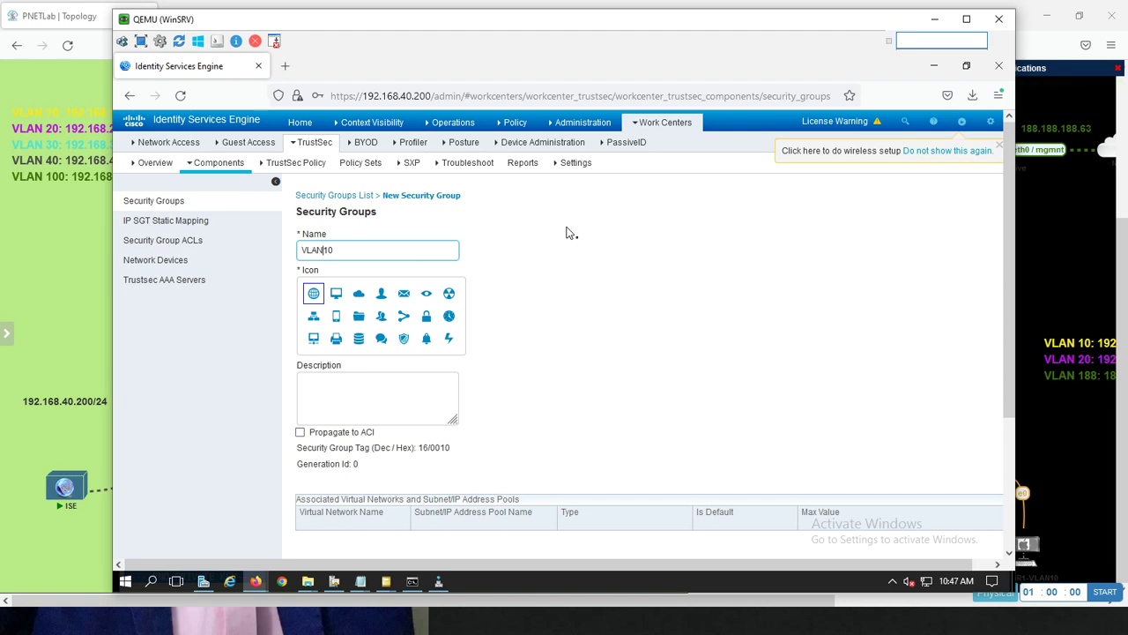
key(Home)
text(PC)
click(391, 302)
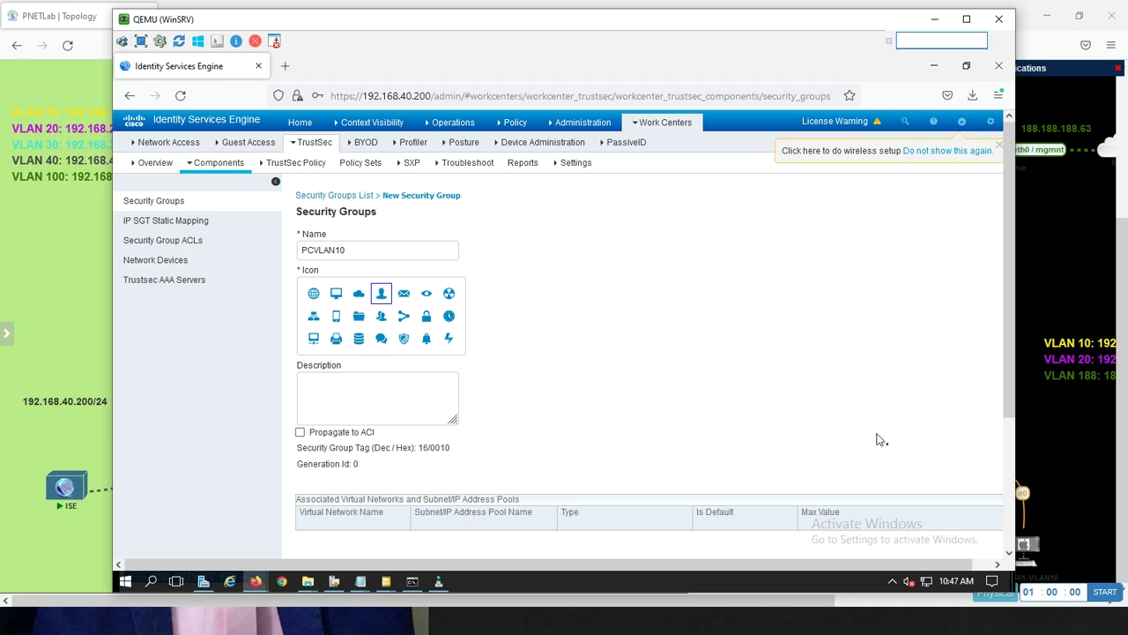
drag(1011, 398, 985, 546)
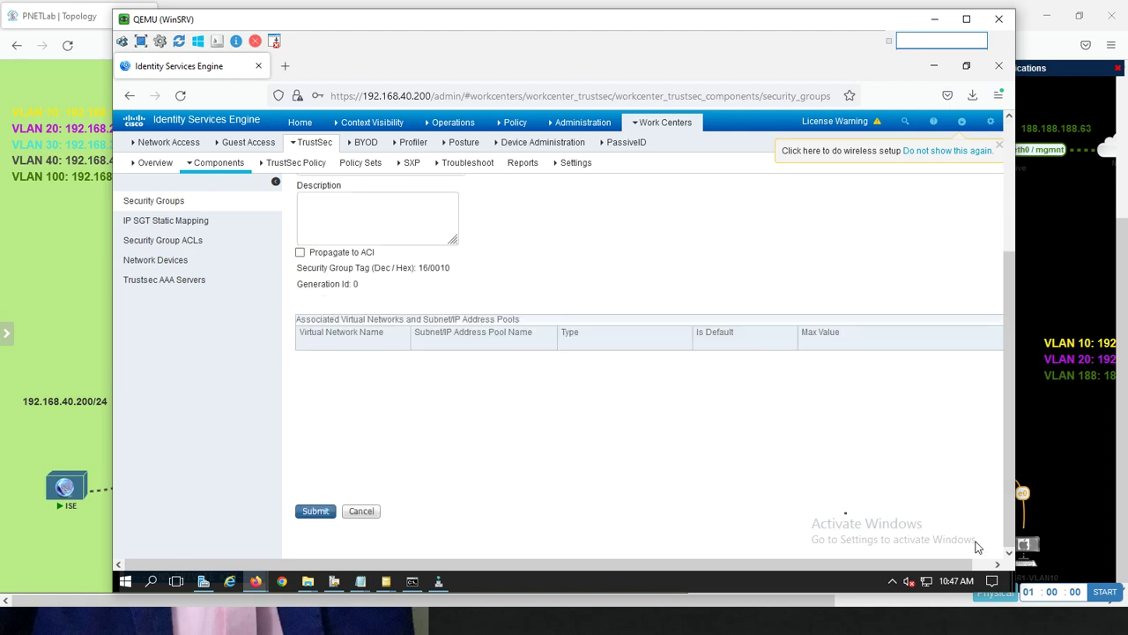
click(323, 515)
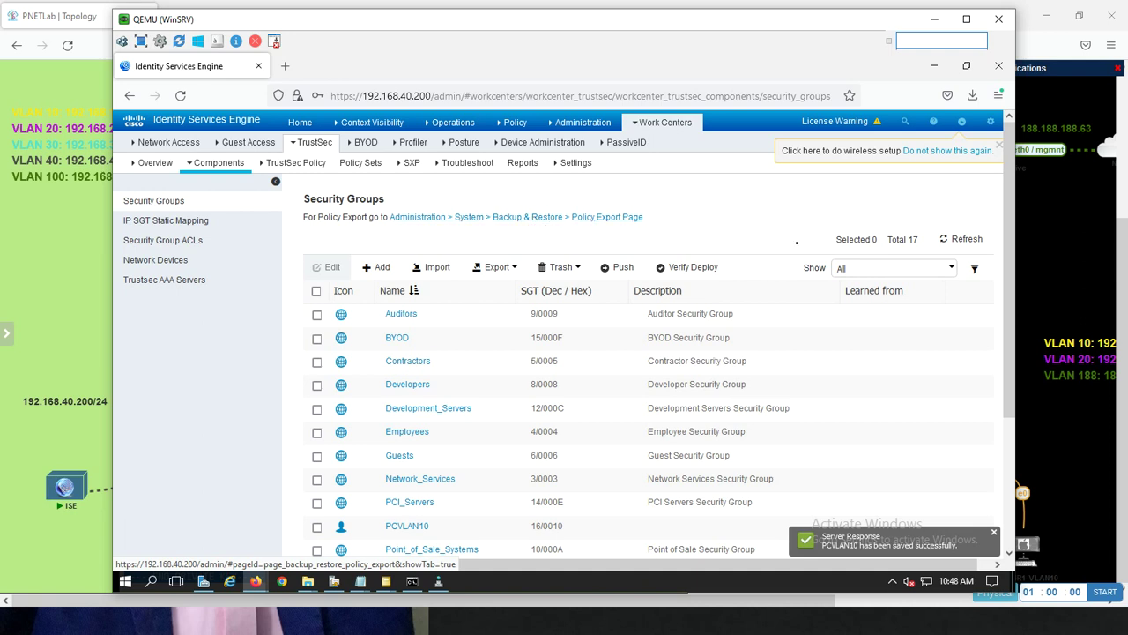
Apply a quick filter to the security groups list for names containing VLAN.
click(862, 274)
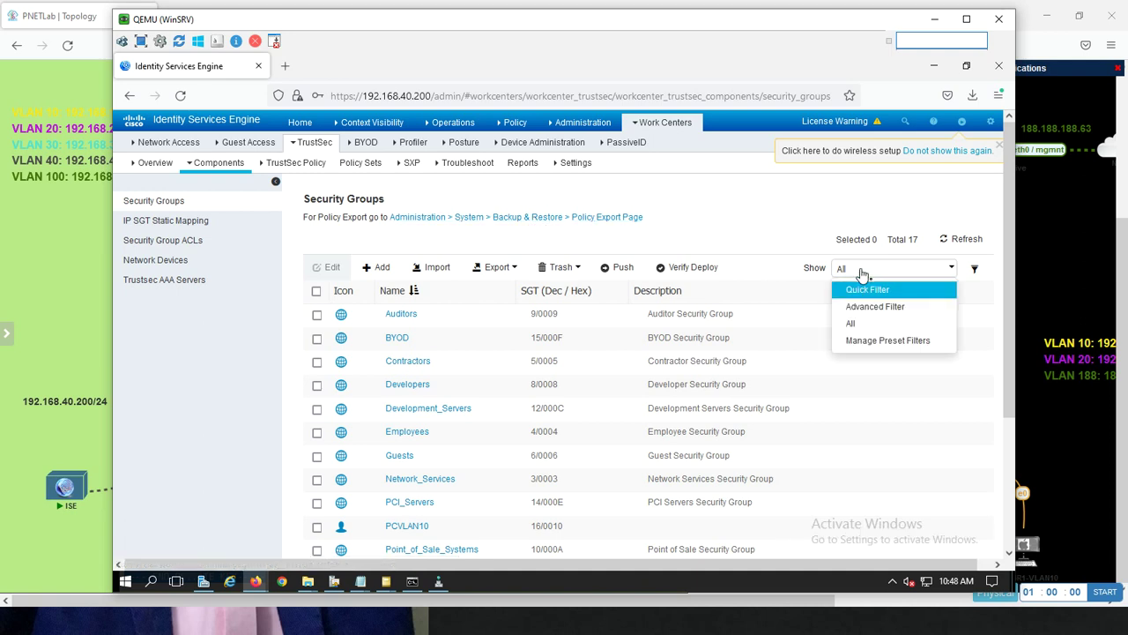
click(867, 289)
click(974, 270)
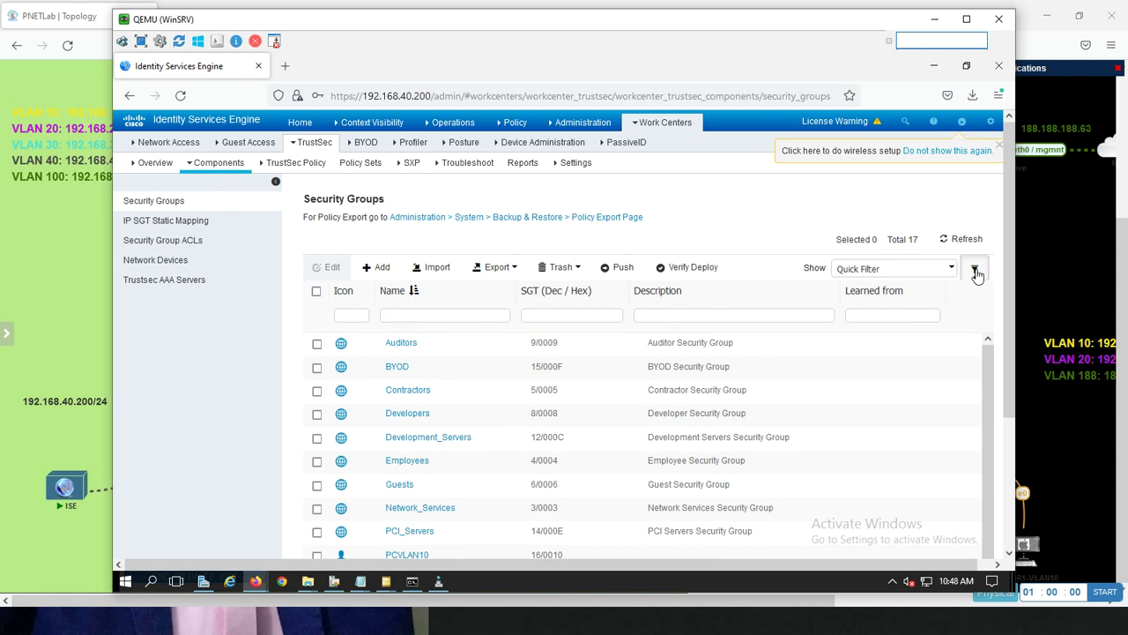
click(442, 314)
text(VLAN)
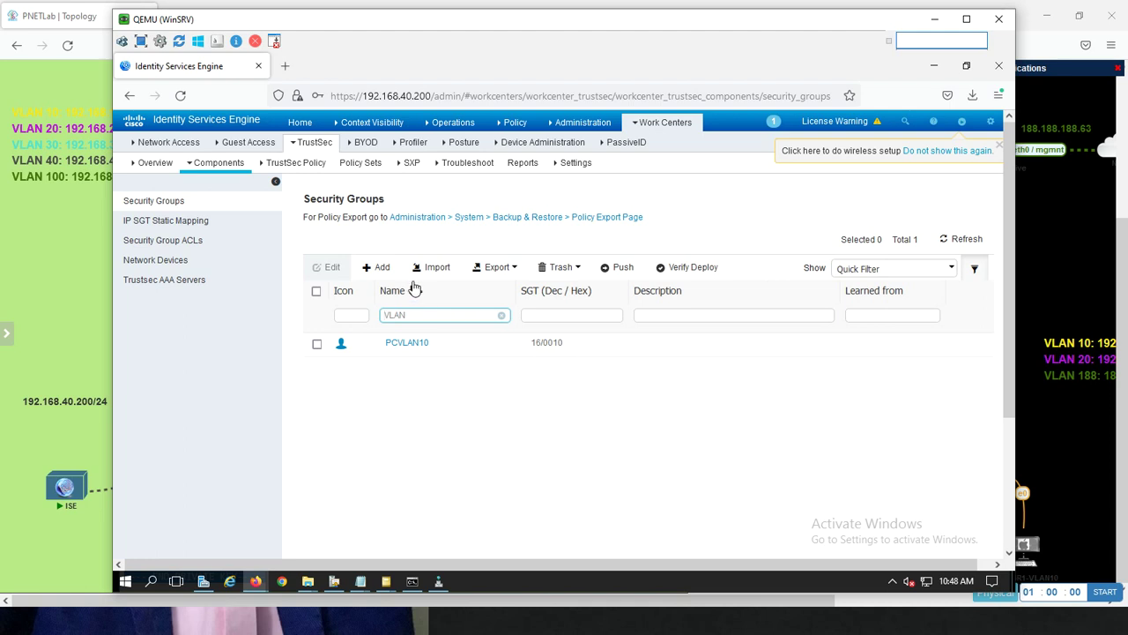
Start another new security group, begin its name with M, and turn on Sticky Keys.
click(382, 268)
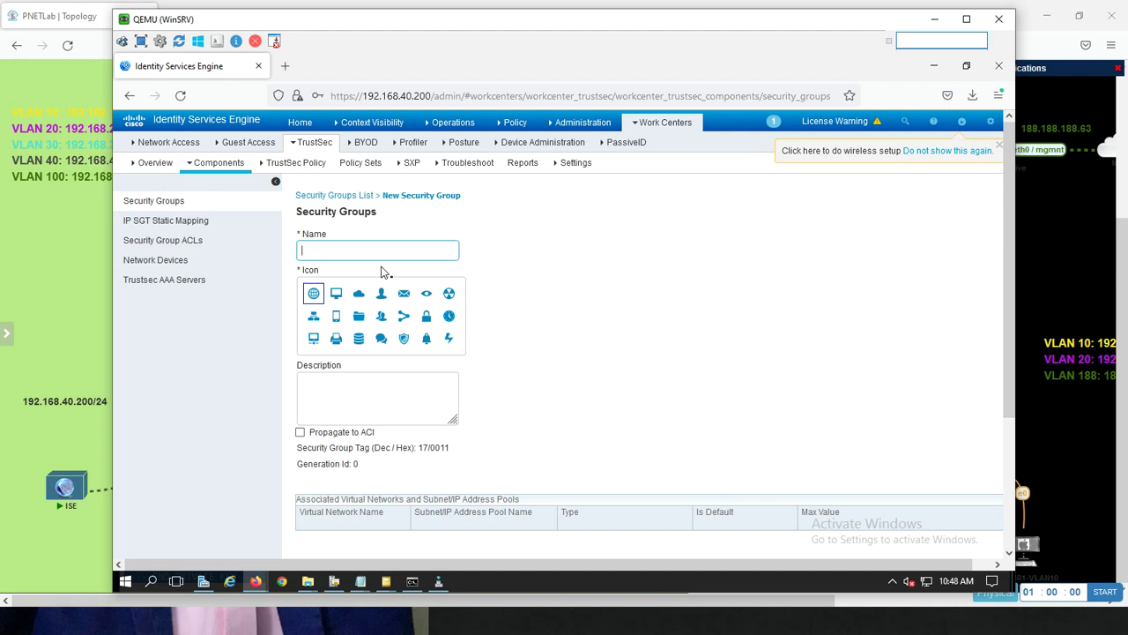
text(N)
key(shift)
key(shift)
key(shift)
key(shift)
key(shift)
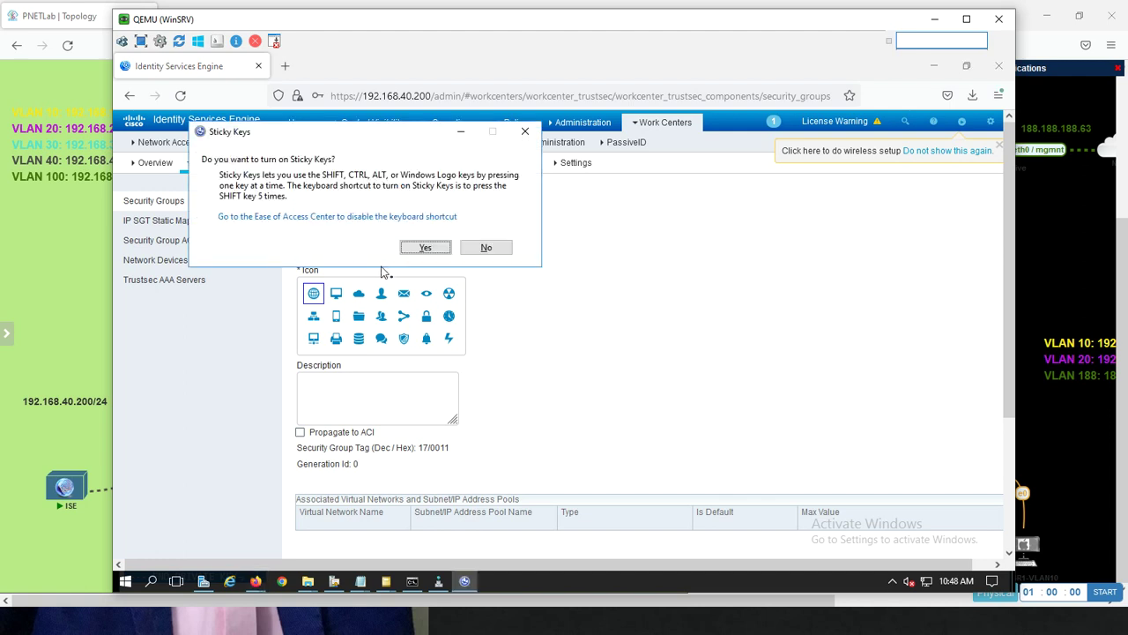
click(423, 249)
click(345, 250)
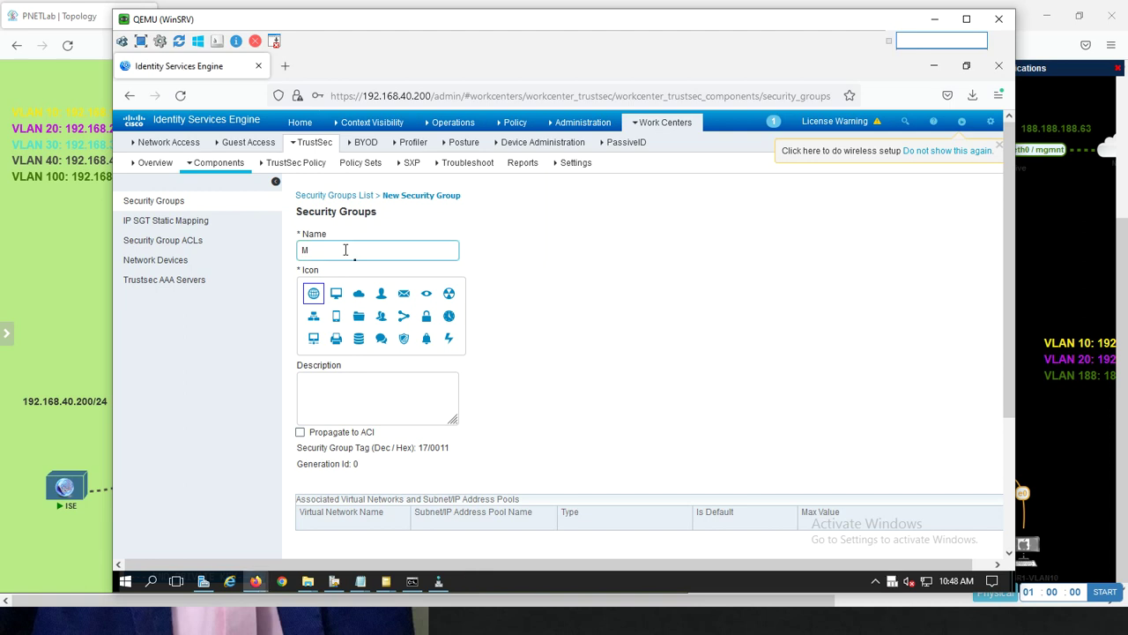
key(Tab)
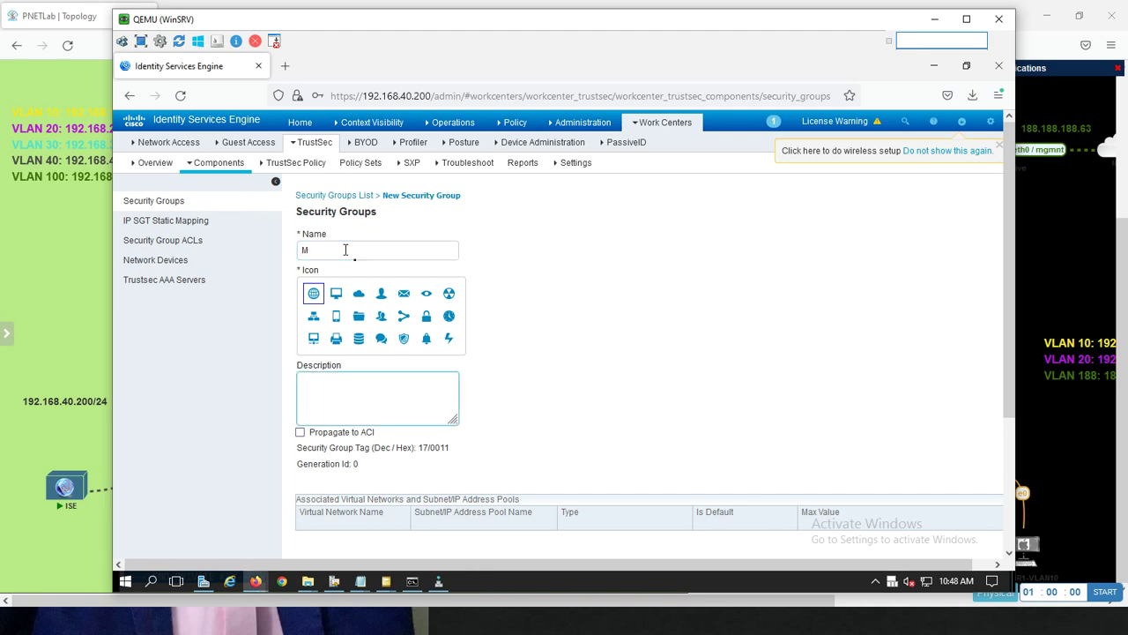
text(anagementpc)
drag(365, 382, 268, 377)
key(BackSpace)
click(328, 249)
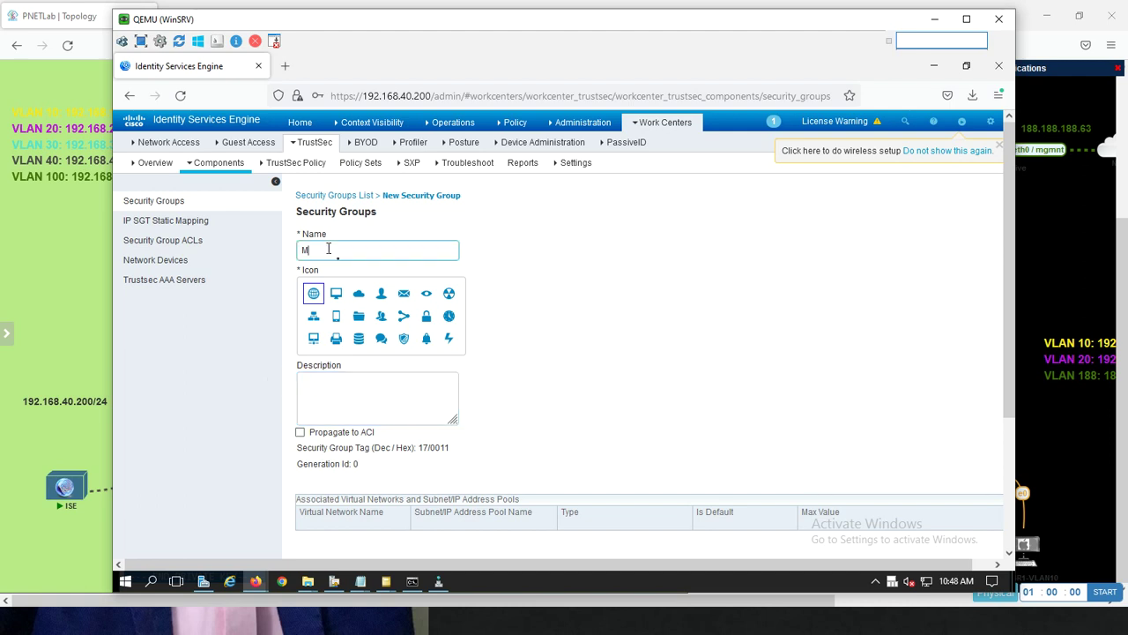
Complete the security group's name as MANAGEMENTPC and submit the group.
text(ANAGEMENTPC)
drag(1005, 354, 989, 494)
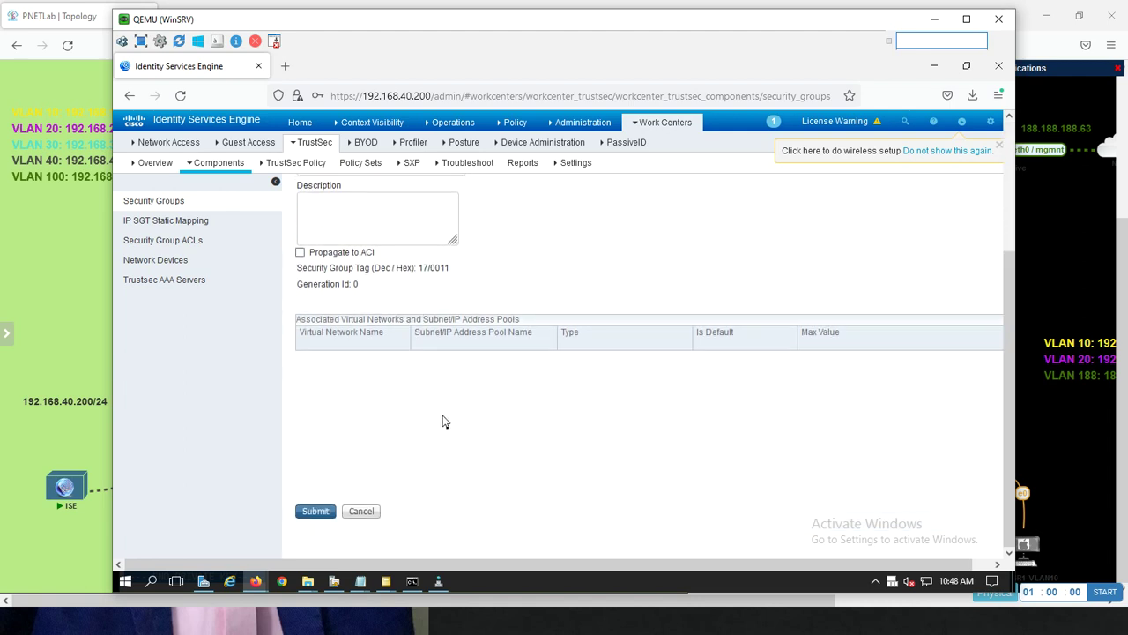
click(316, 511)
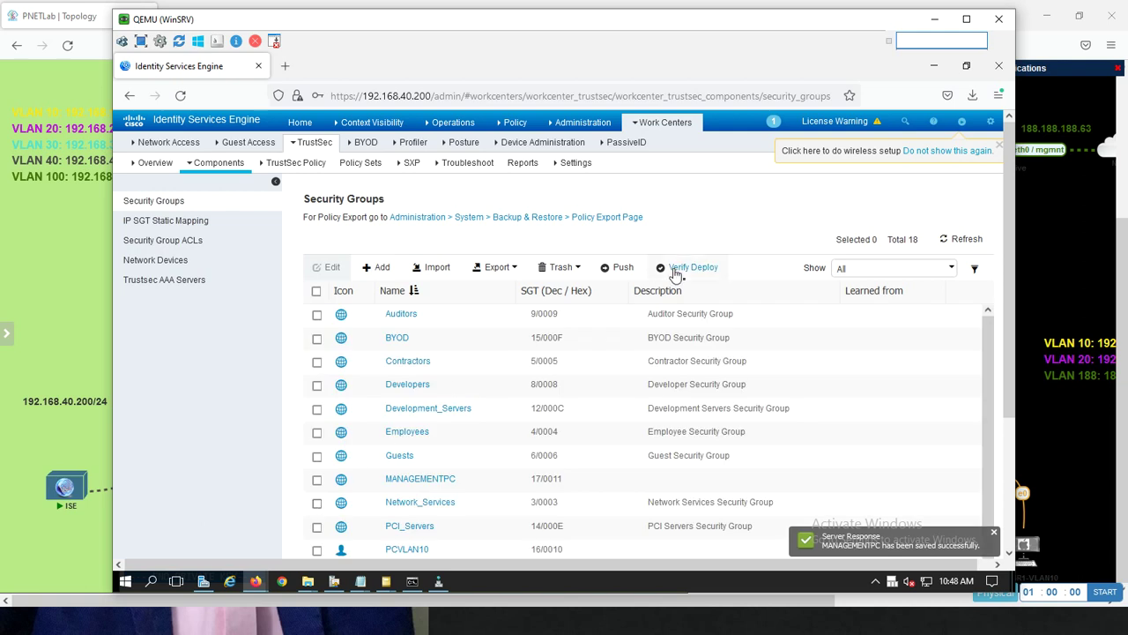
Quick-filter the security groups list by the name MANA.
click(973, 268)
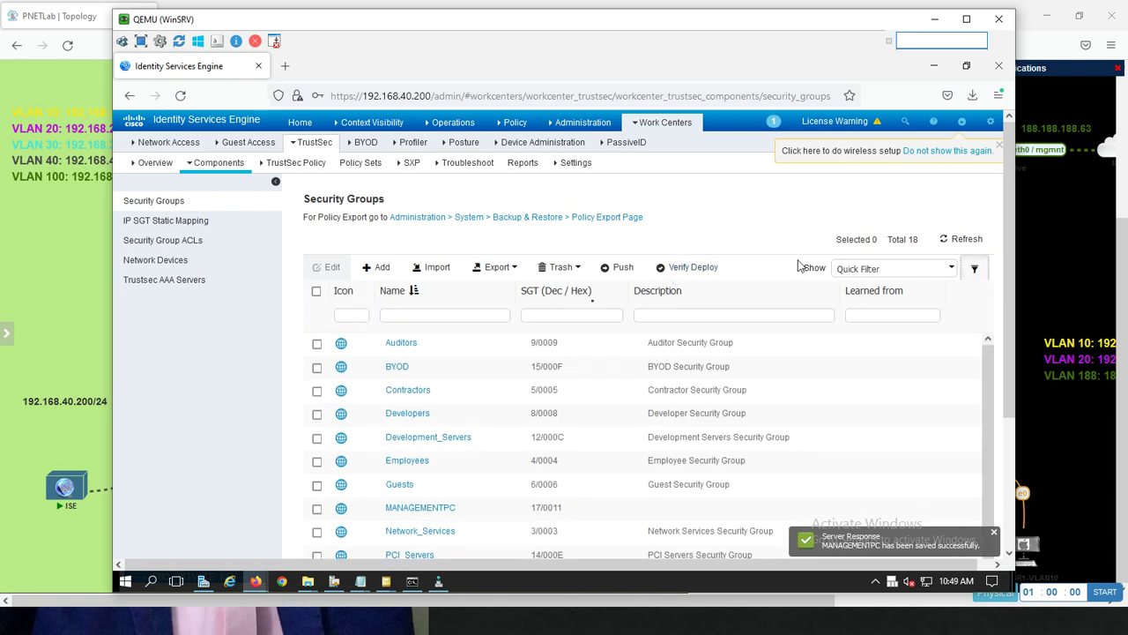
click(450, 314)
text(MANA)
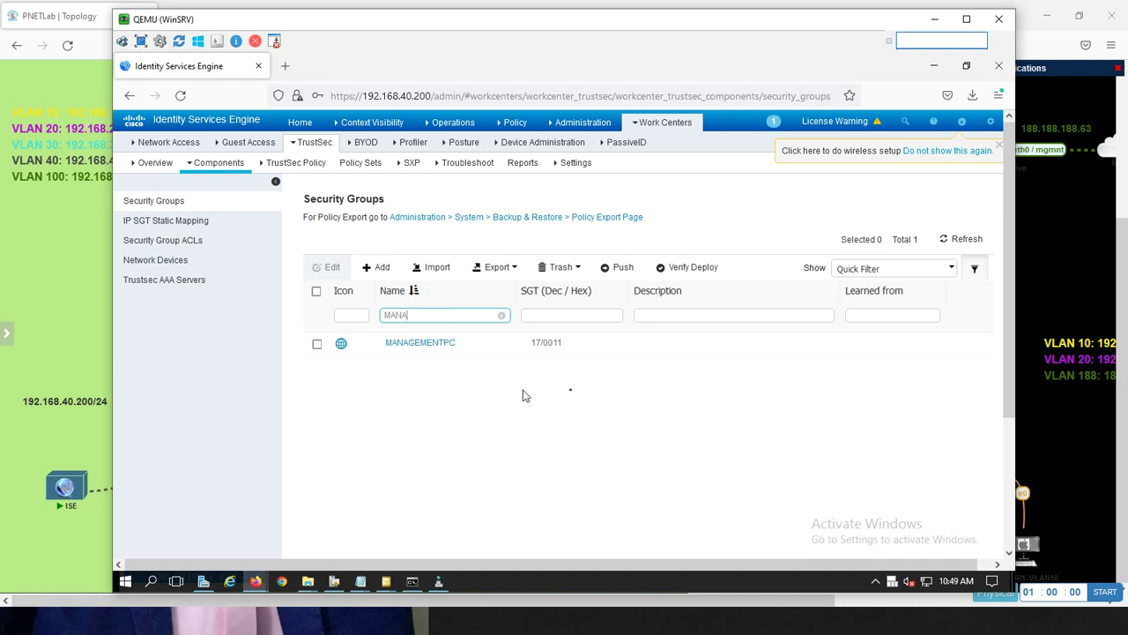
Start a new IP SGT static mapping by IP address, mapped to an SGT individually.
click(164, 221)
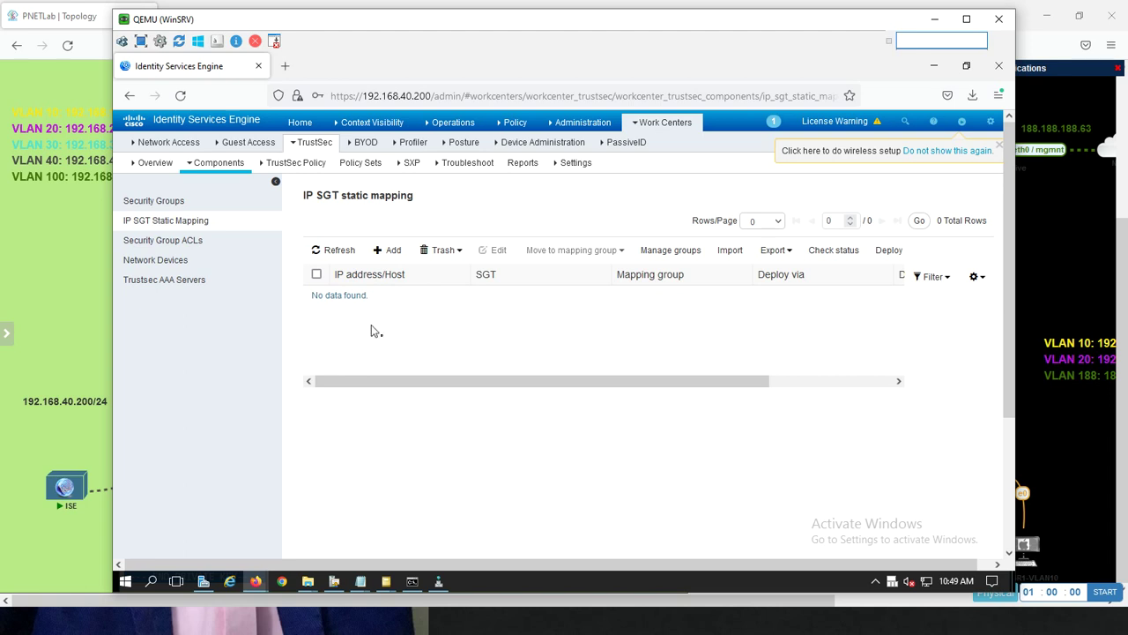
click(391, 252)
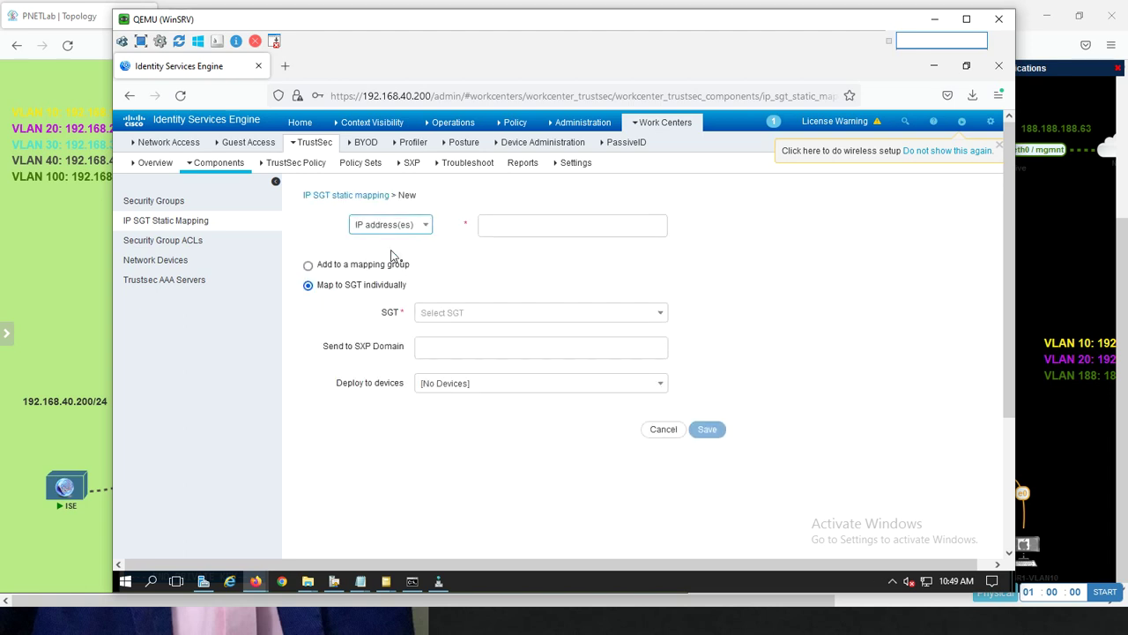
click(524, 225)
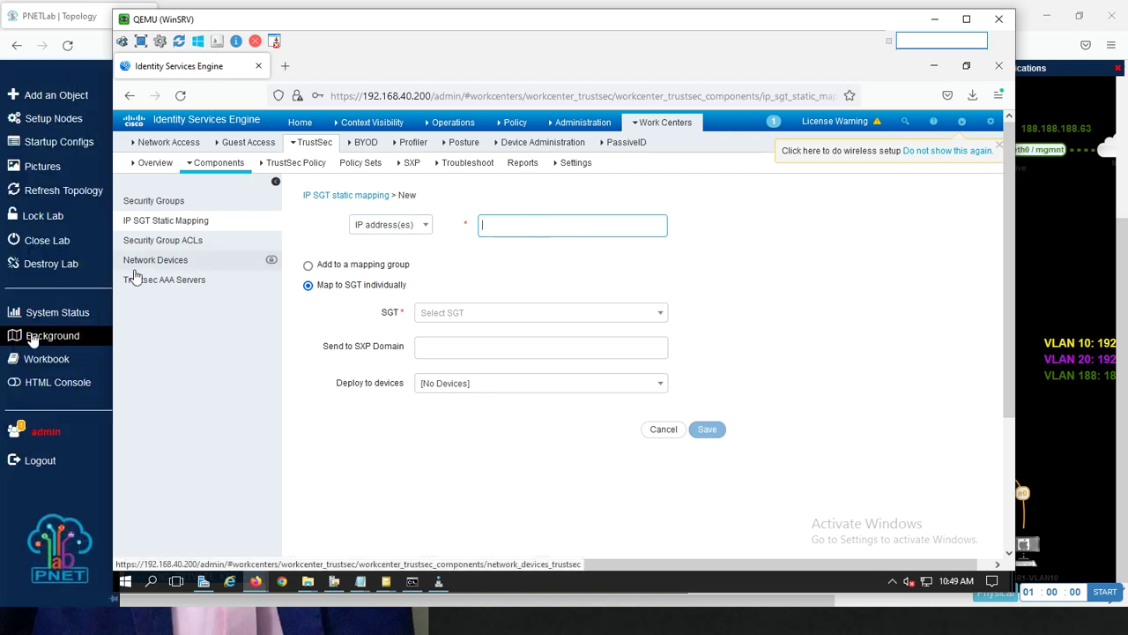
Switch to the PNETLab topology, open the PC1-VLAN-10 console, and log on to Windows with the account password.
click(102, 324)
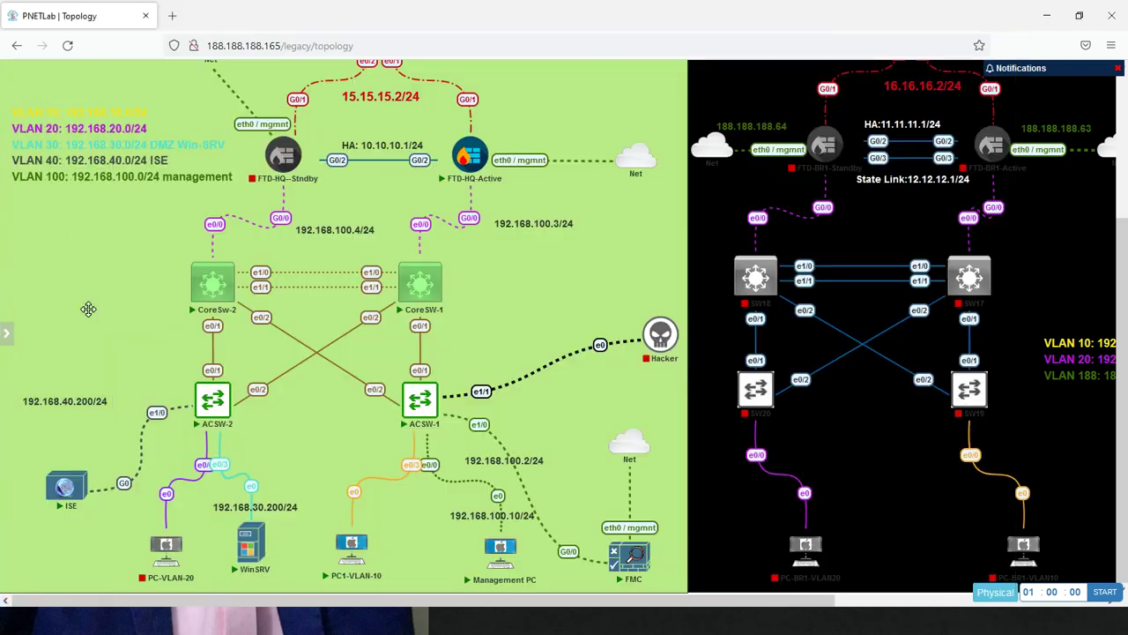
click(361, 557)
click(613, 151)
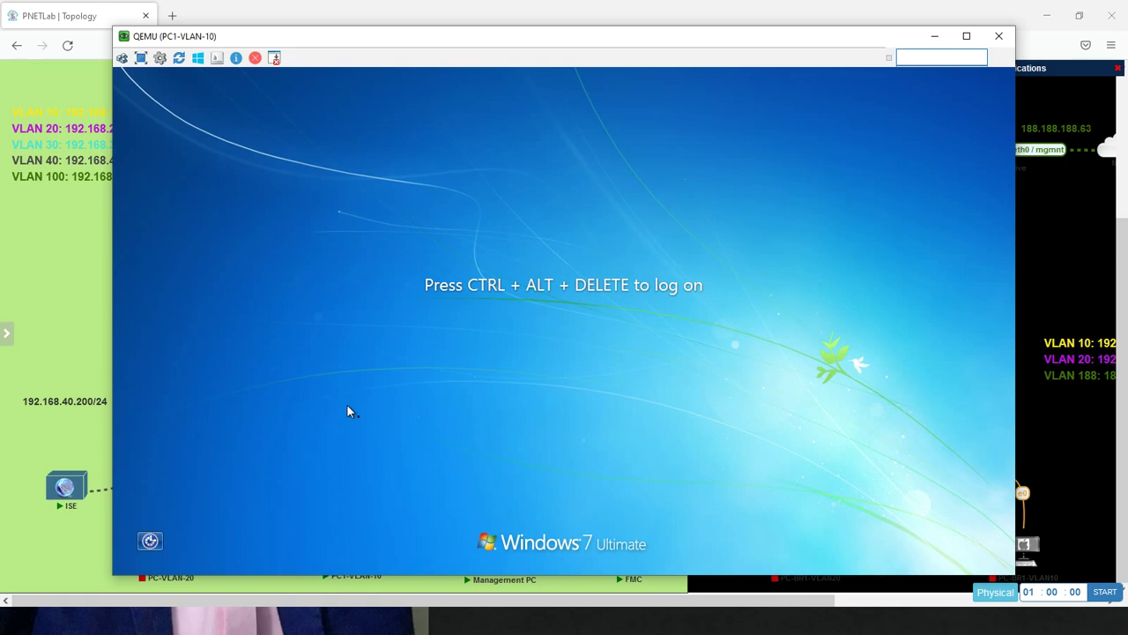
click(122, 58)
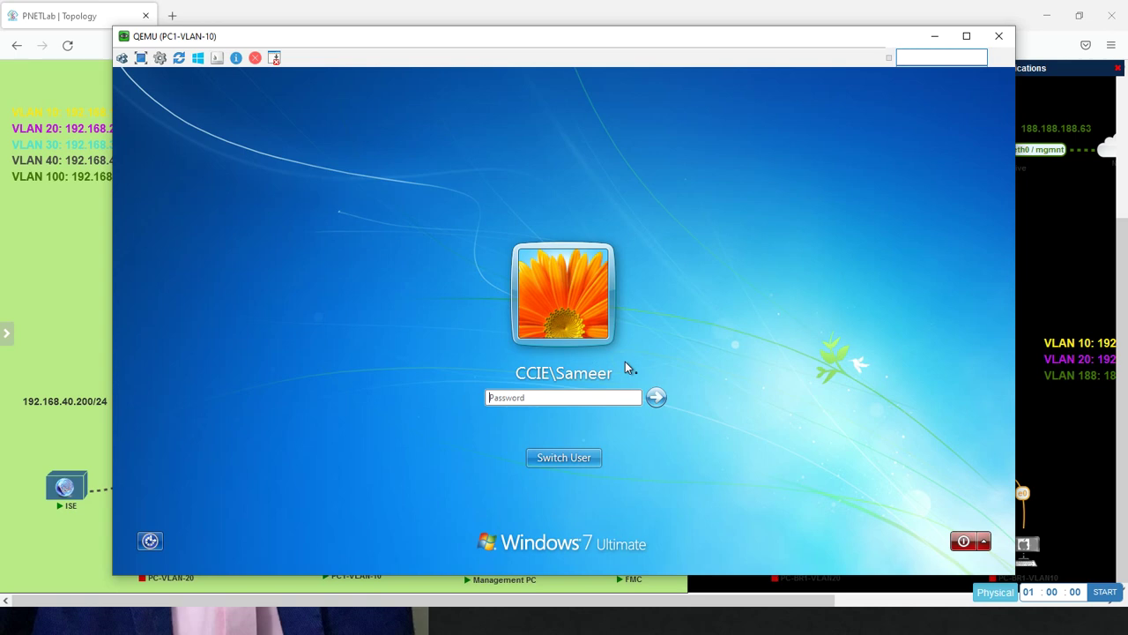
text(*********)
key(Return)
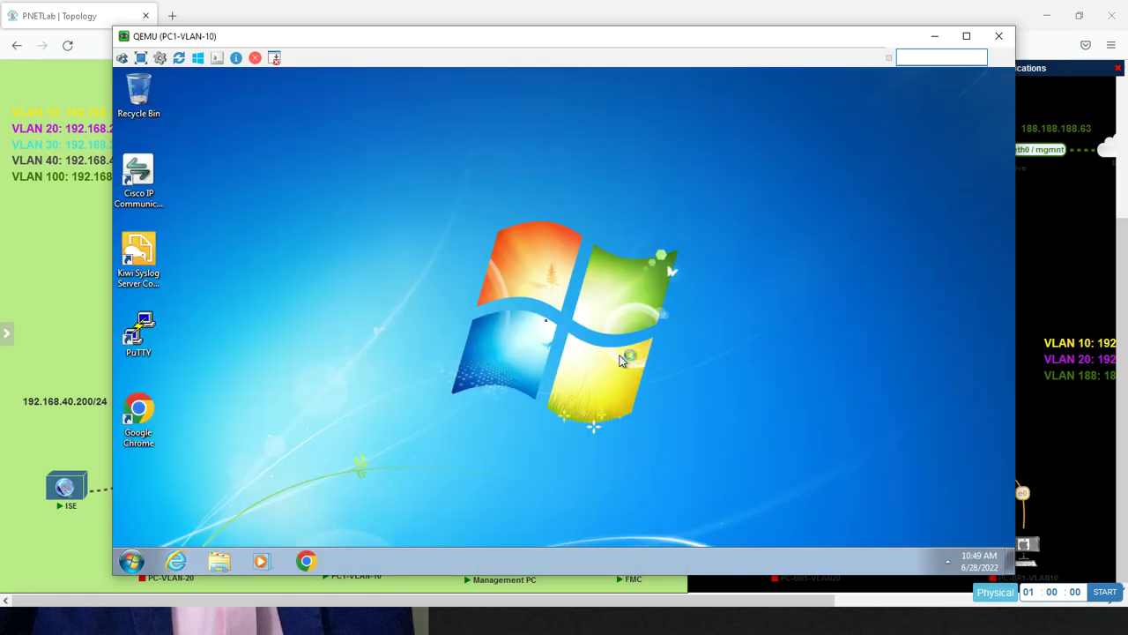
Open a command prompt on PC1-VLAN-10 and run ipconfig to look up its IPv4 address.
click(133, 559)
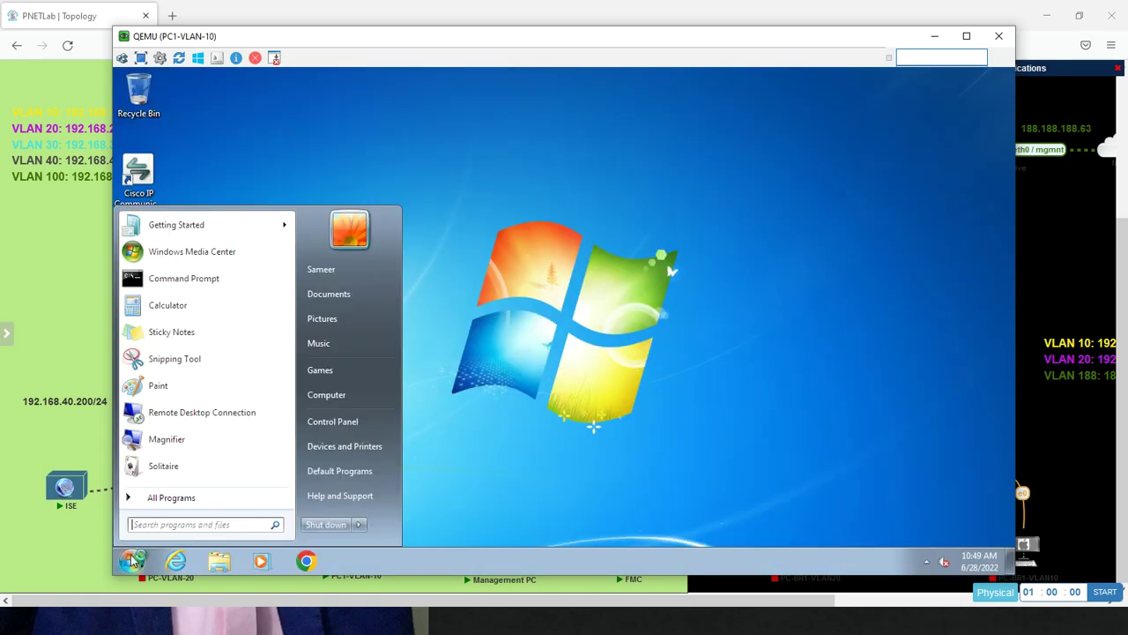
text(cmd)
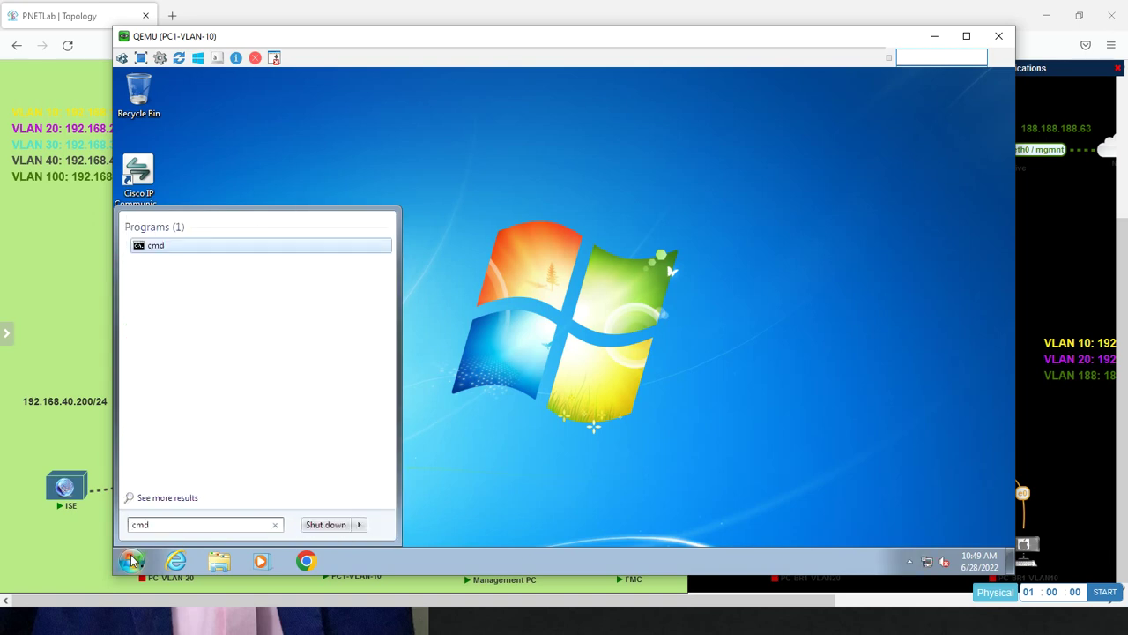
key(Return)
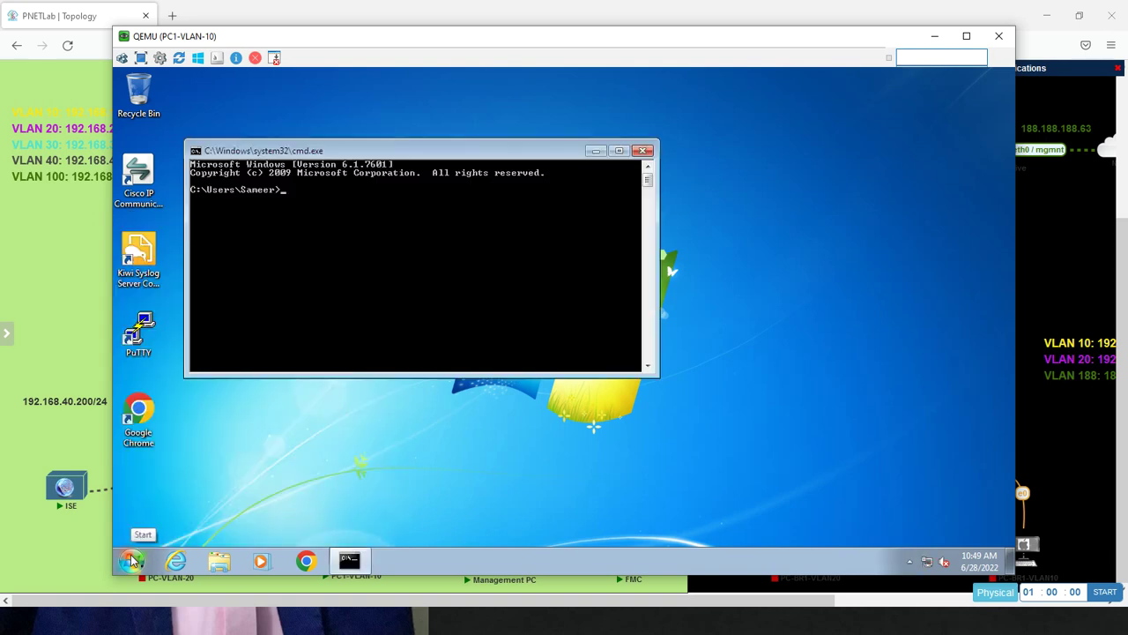
text(ipconfig)
key(Return)
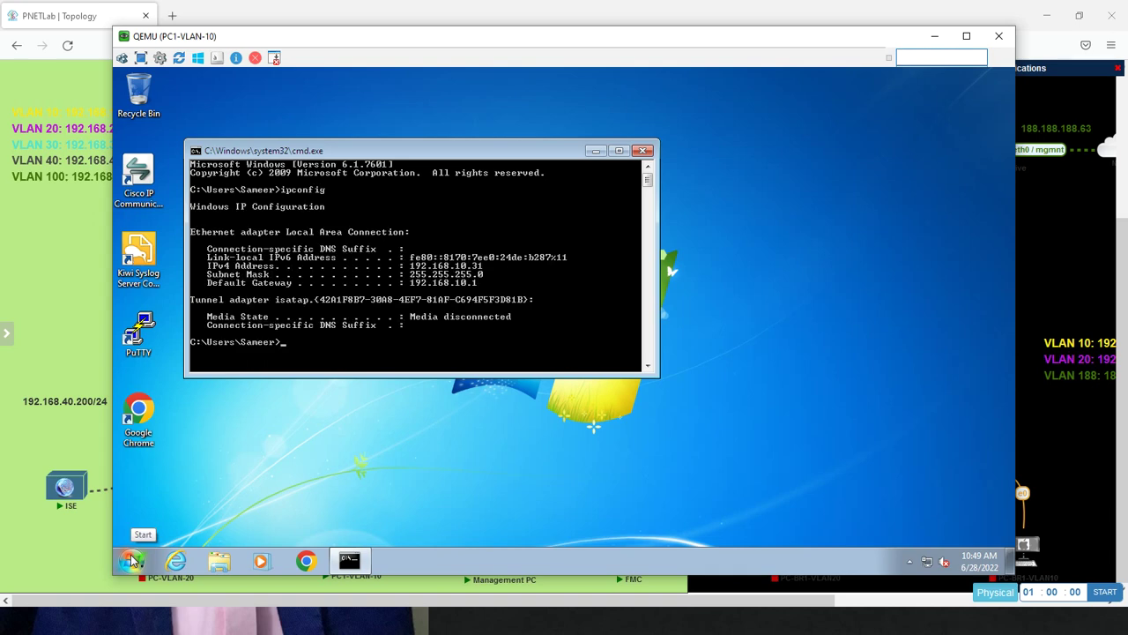
Test connectivity from PC1-VLAN-10 to the management PC by pinging 192.168.100.10, then stop the ping.
text(ping 192.168.100.10)
key(Return)
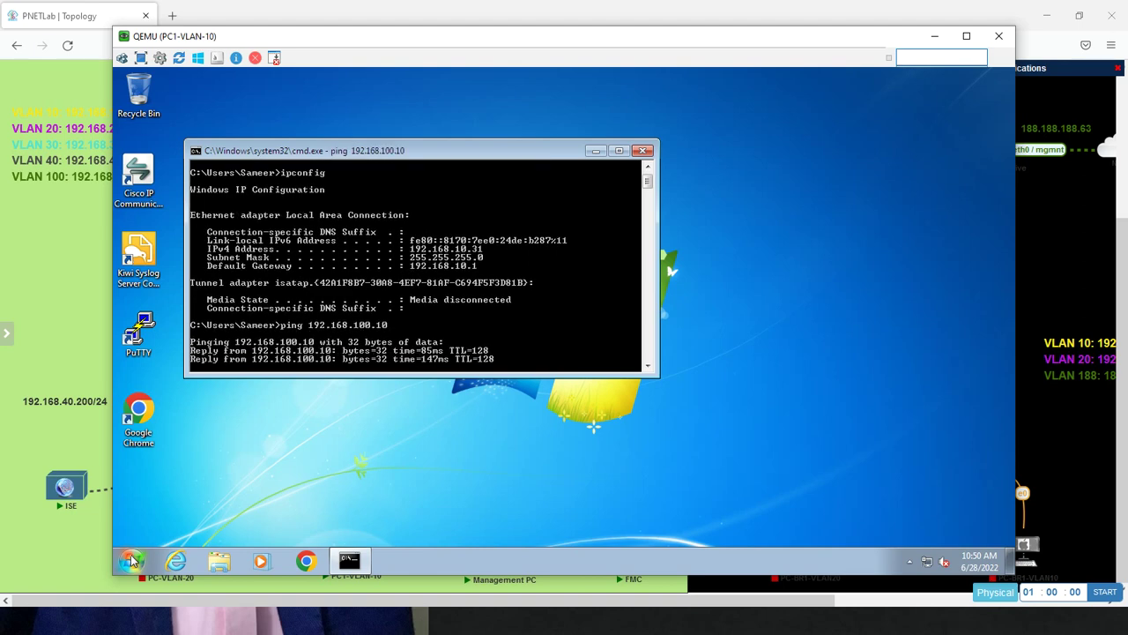
key(ctrl+c)
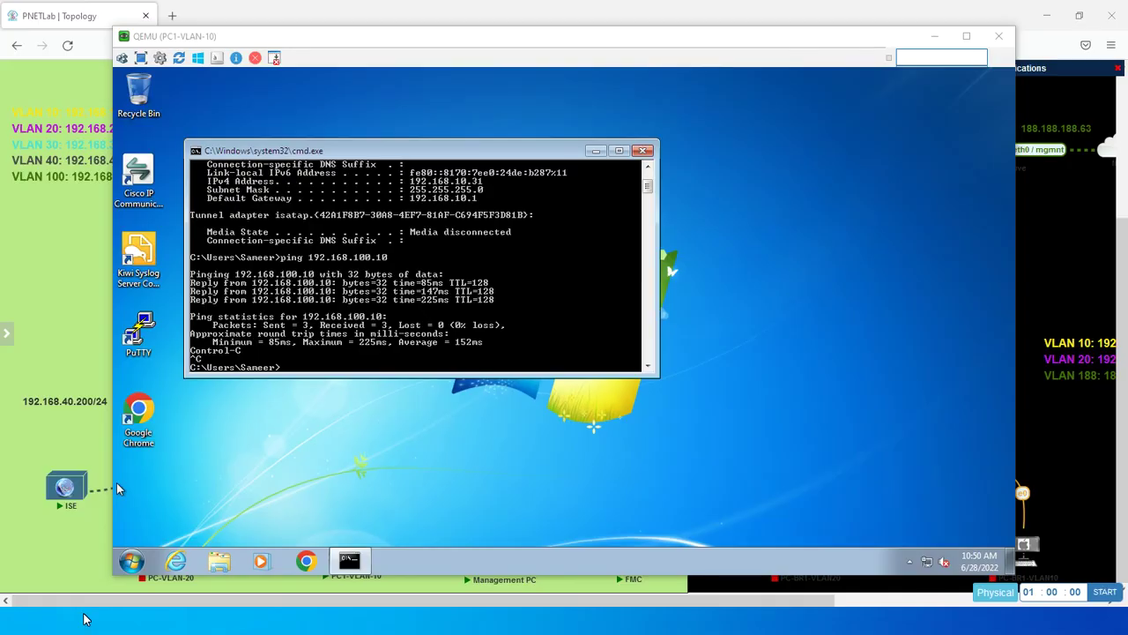
Switch back to the WinSRV console and fill in the new mapping with IP address 192.18.10.31 and SGT PCVLAN10 (16/0010), checking the SXP domain choices.
key(alt+Tab)
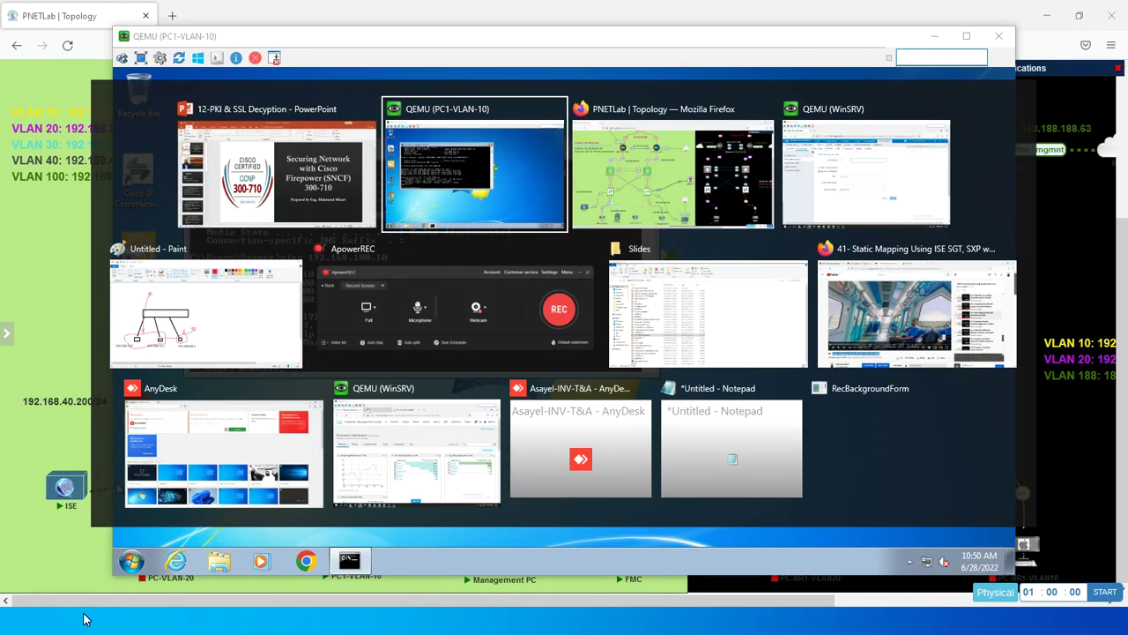
key(alt+Tab)
key(alt+Tab)
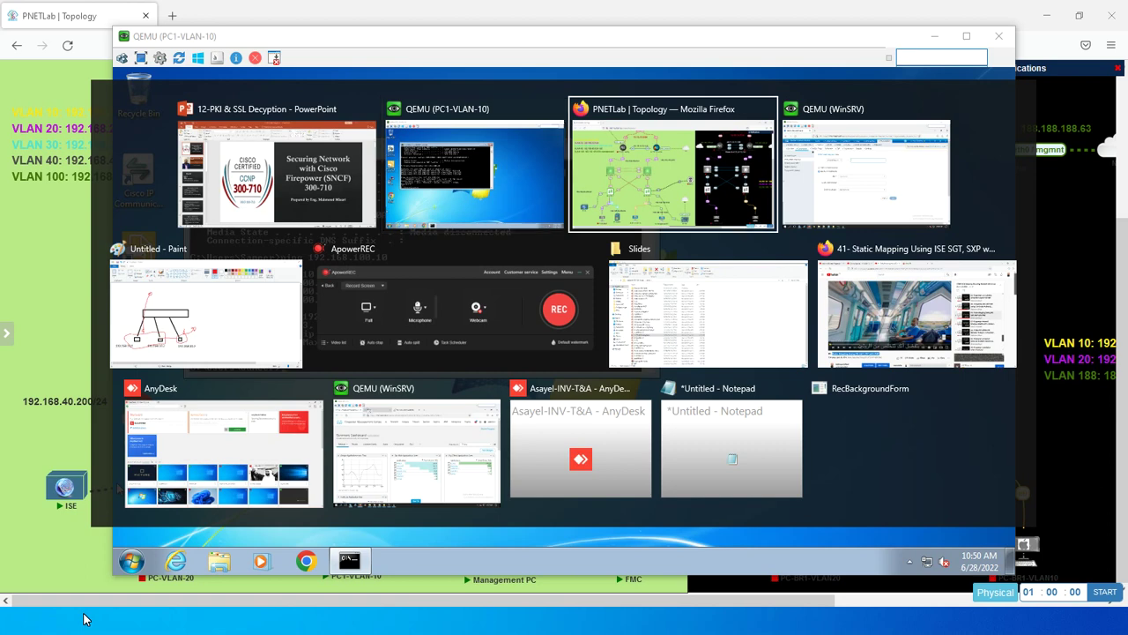
text(192.18.10.31)
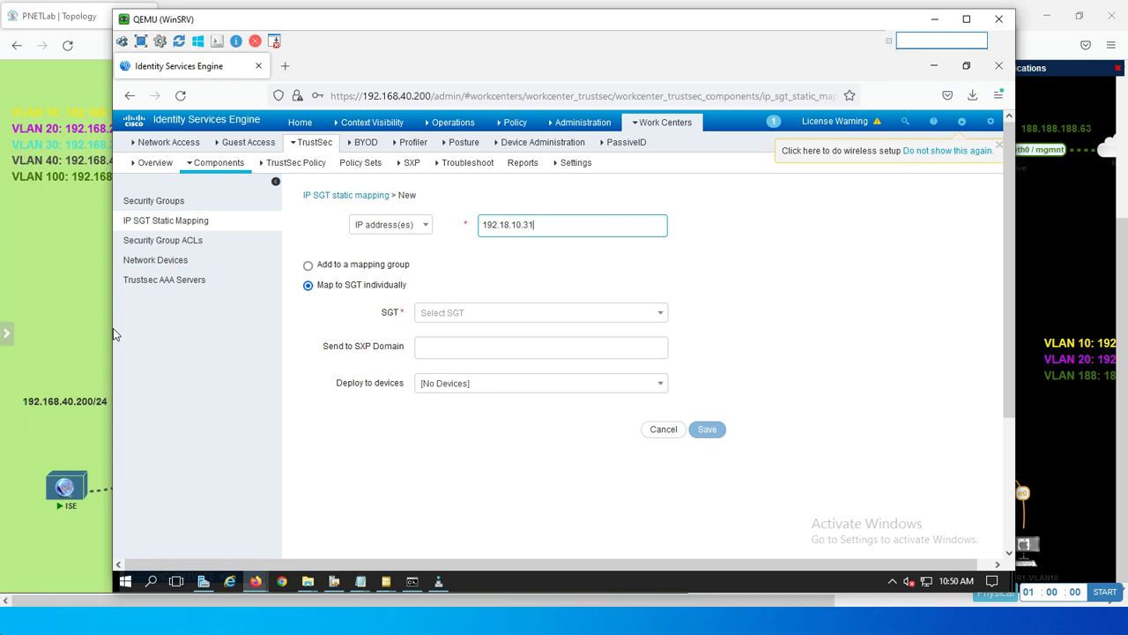
click(472, 318)
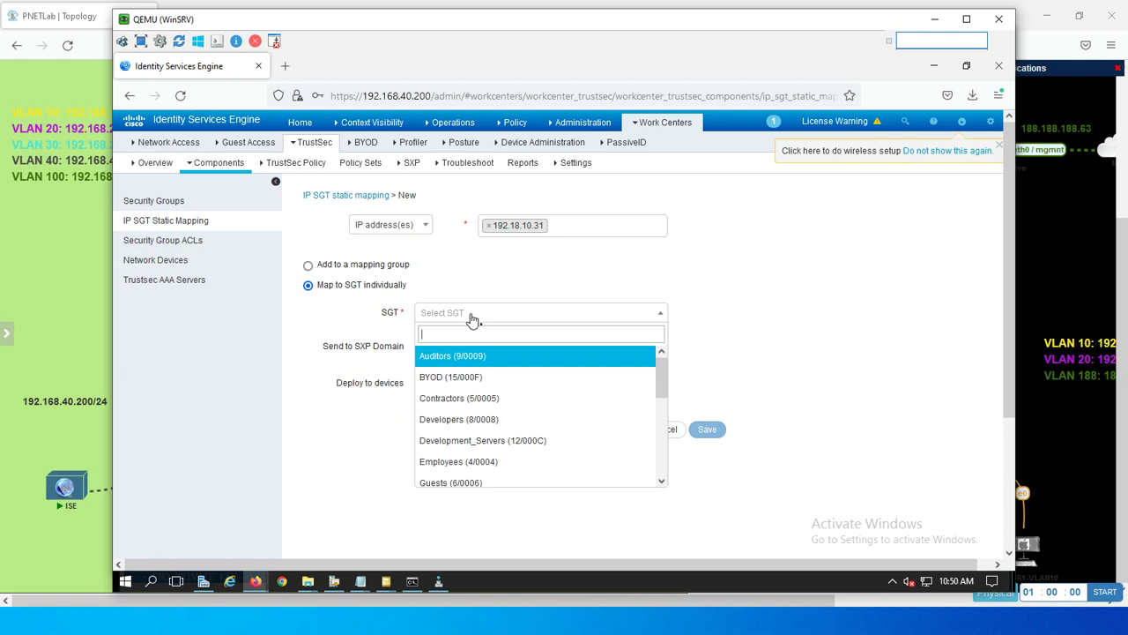
text(pcvl)
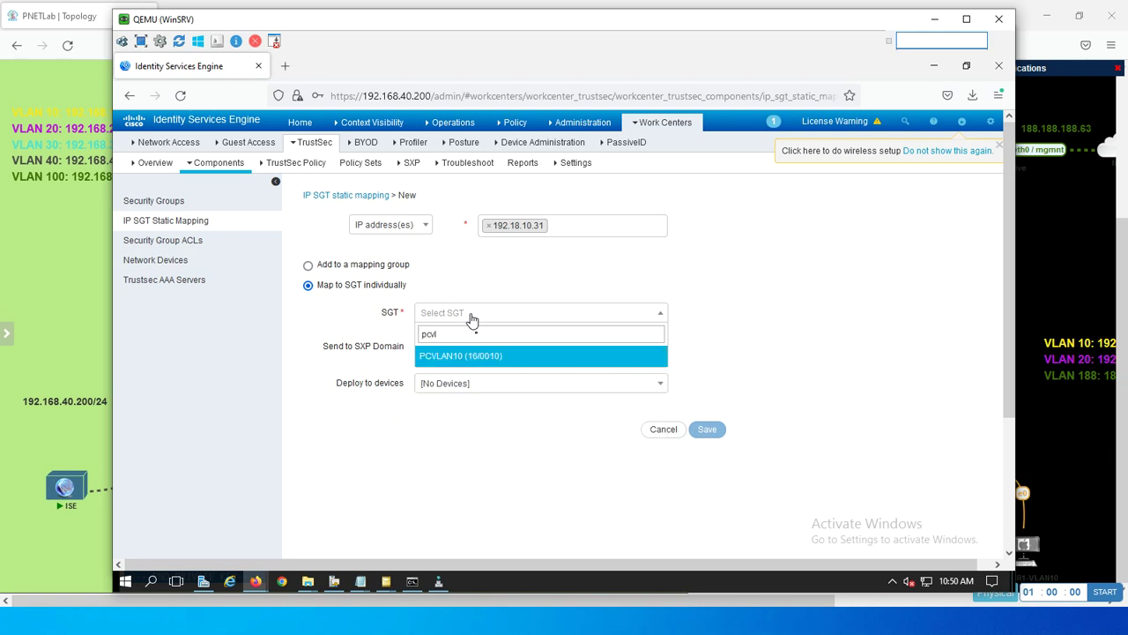
click(482, 359)
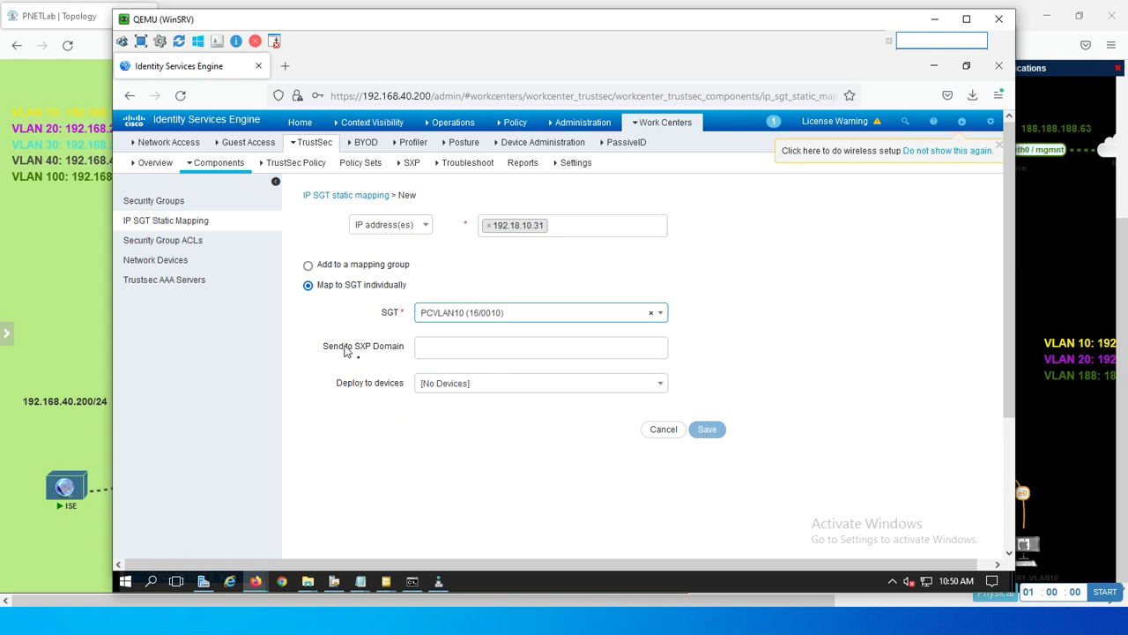
click(447, 349)
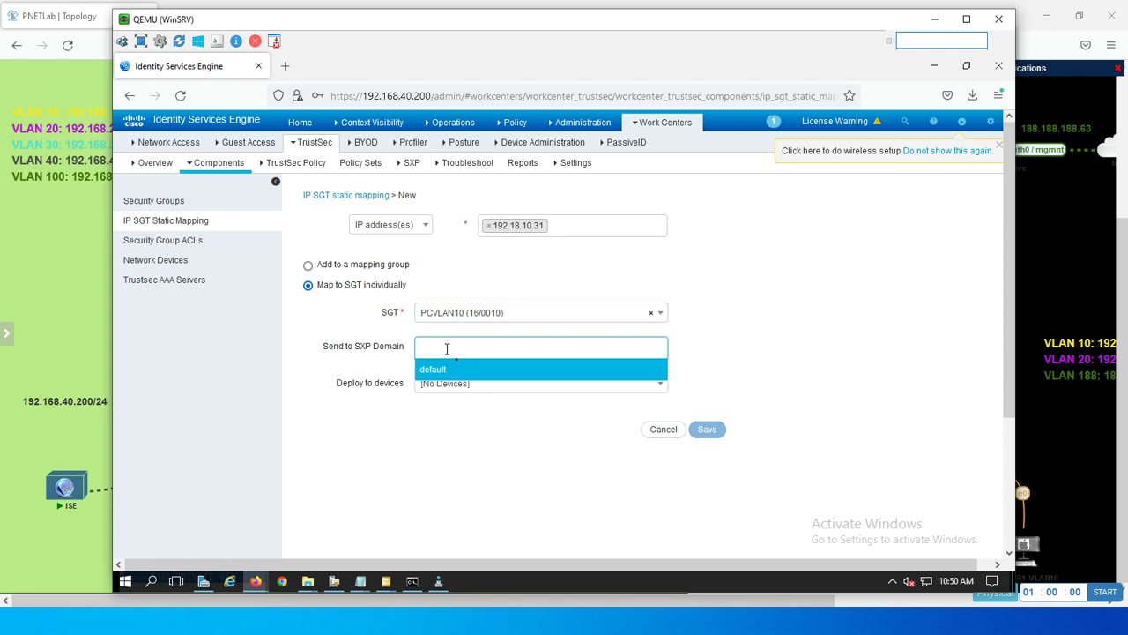
click(447, 349)
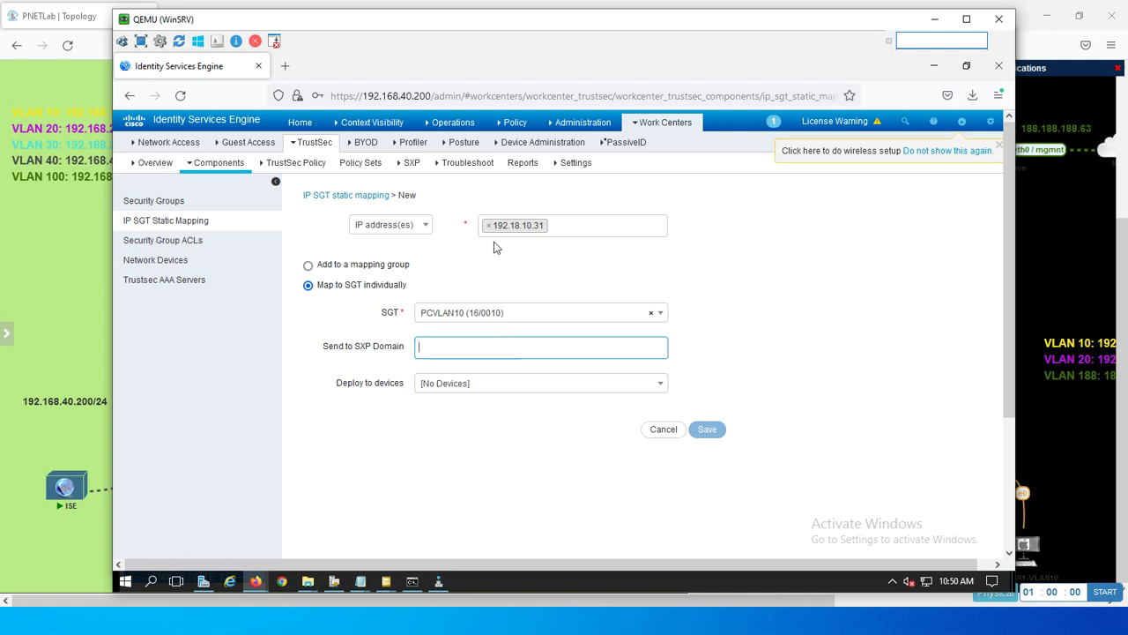
Open the system Deployment page in a separate browser tab and open the ISE node for editing.
mouse_move(558, 127)
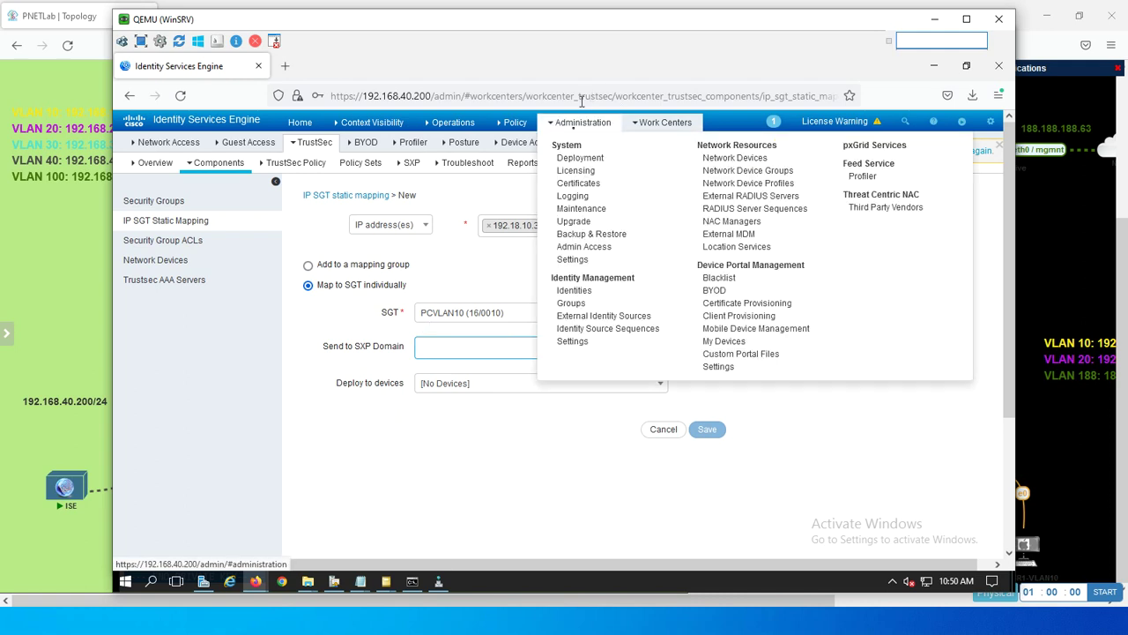
right_click(568, 167)
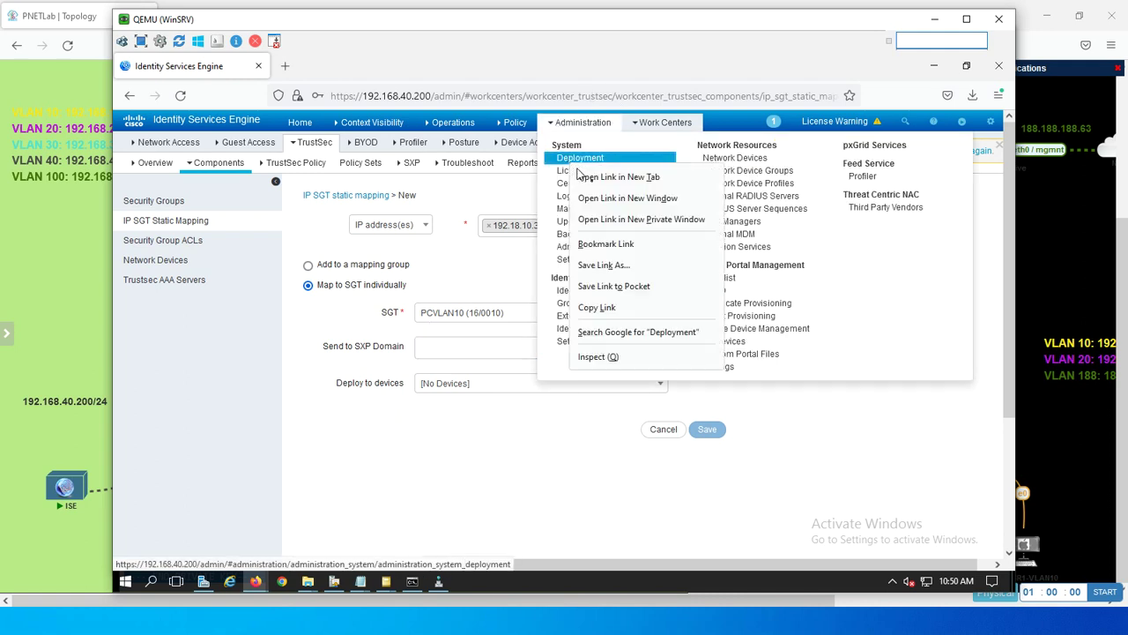
click(601, 178)
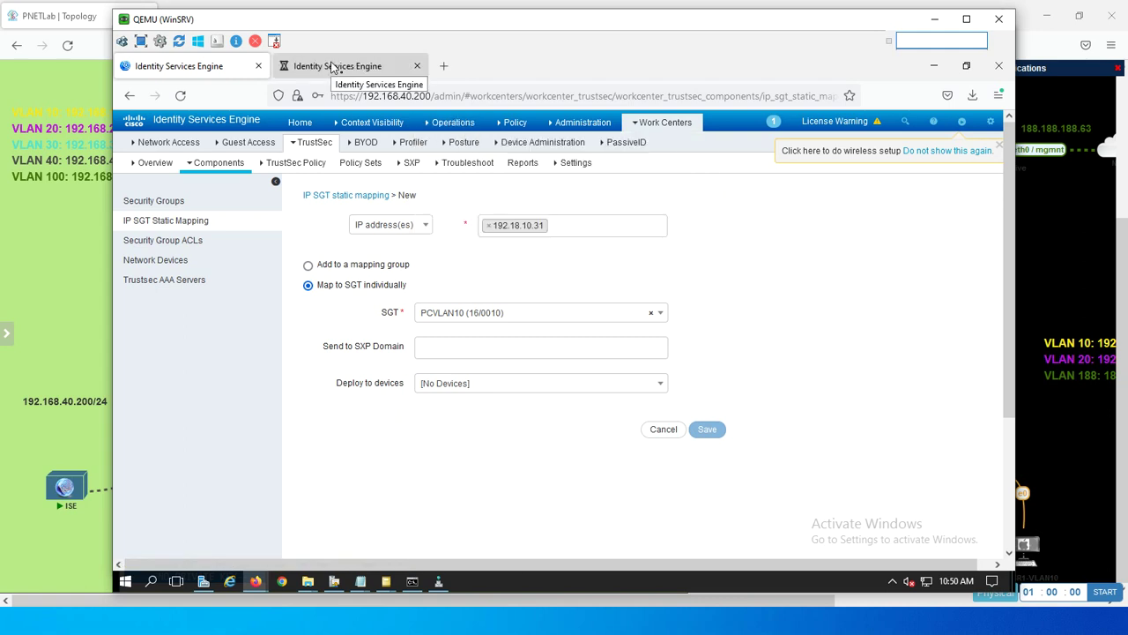
click(333, 67)
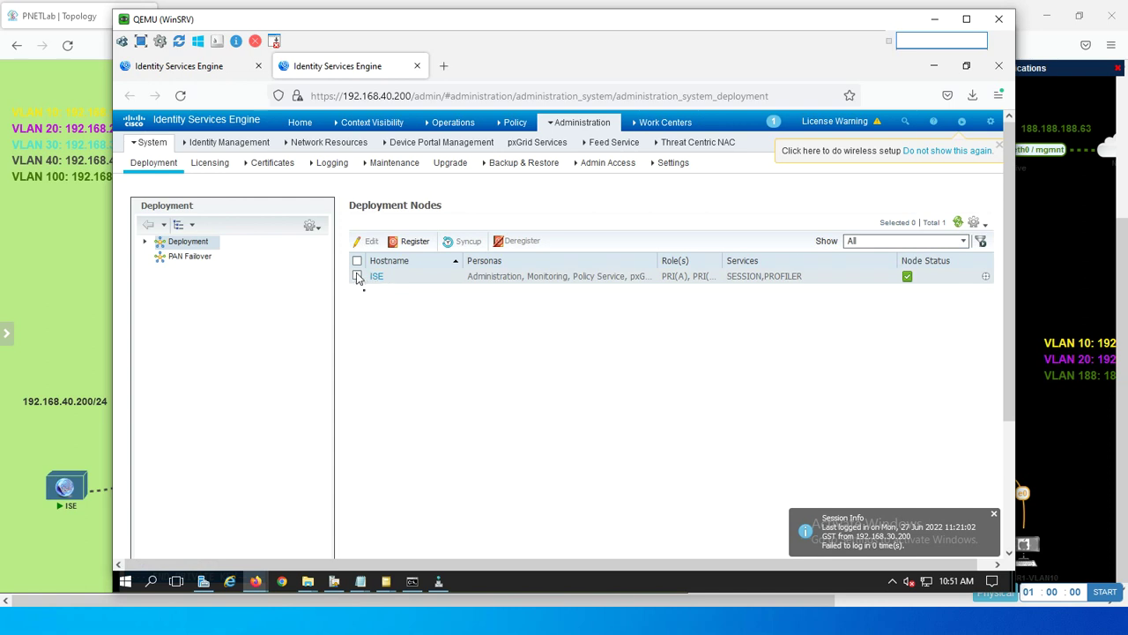
click(357, 277)
click(371, 243)
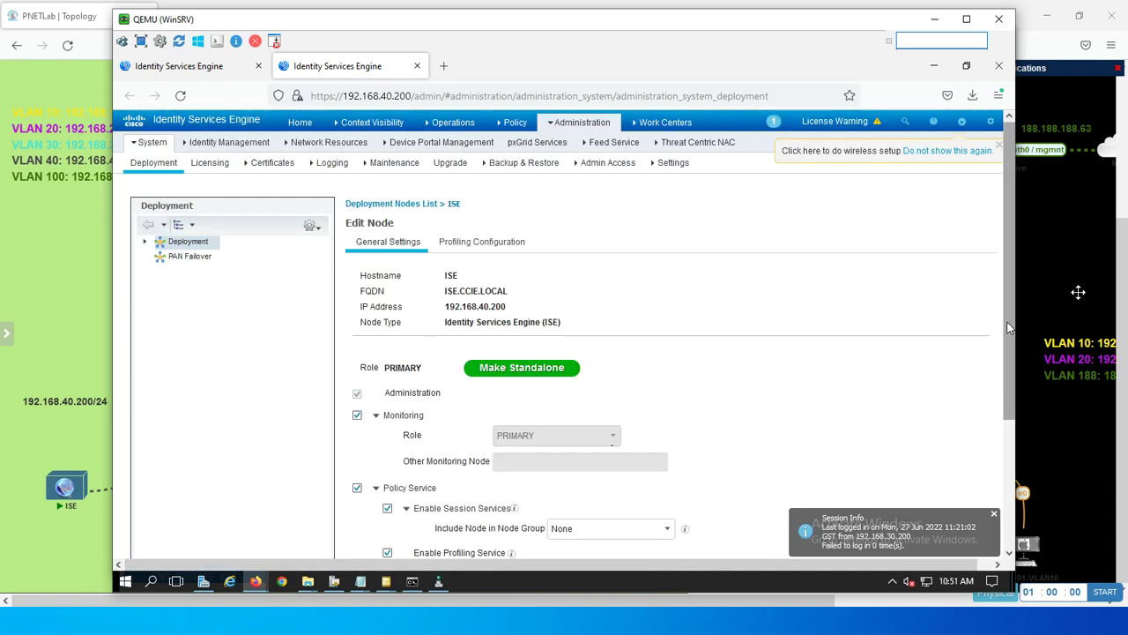
Enable the SXP Service on the ISE node using interface GigabitEthernet 0 and save the node.
drag(1010, 328, 1023, 444)
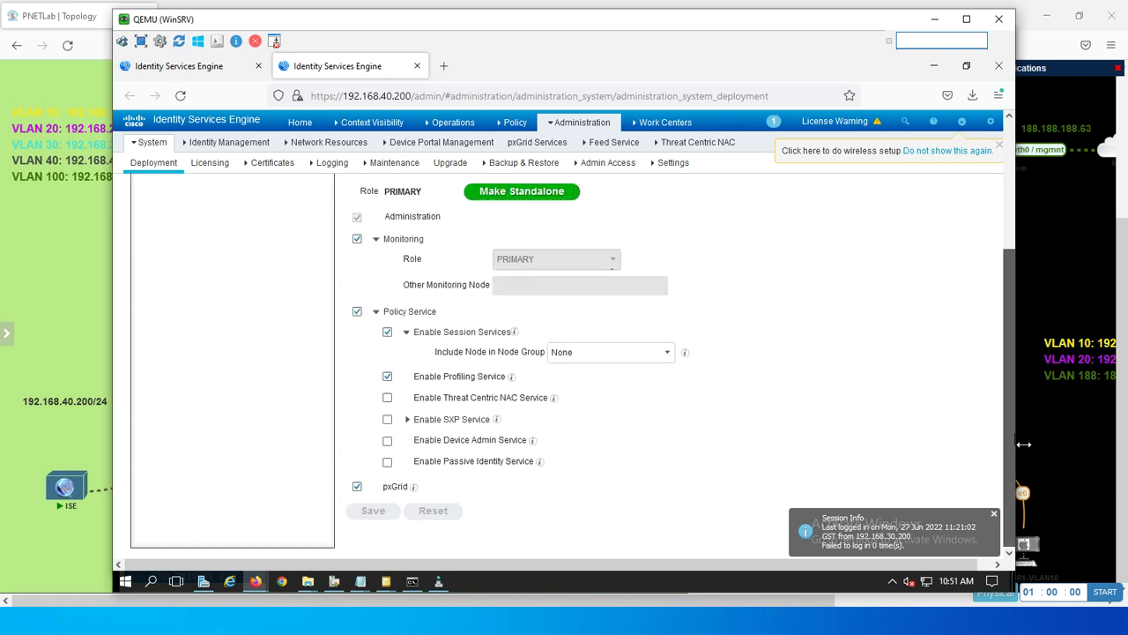
click(388, 420)
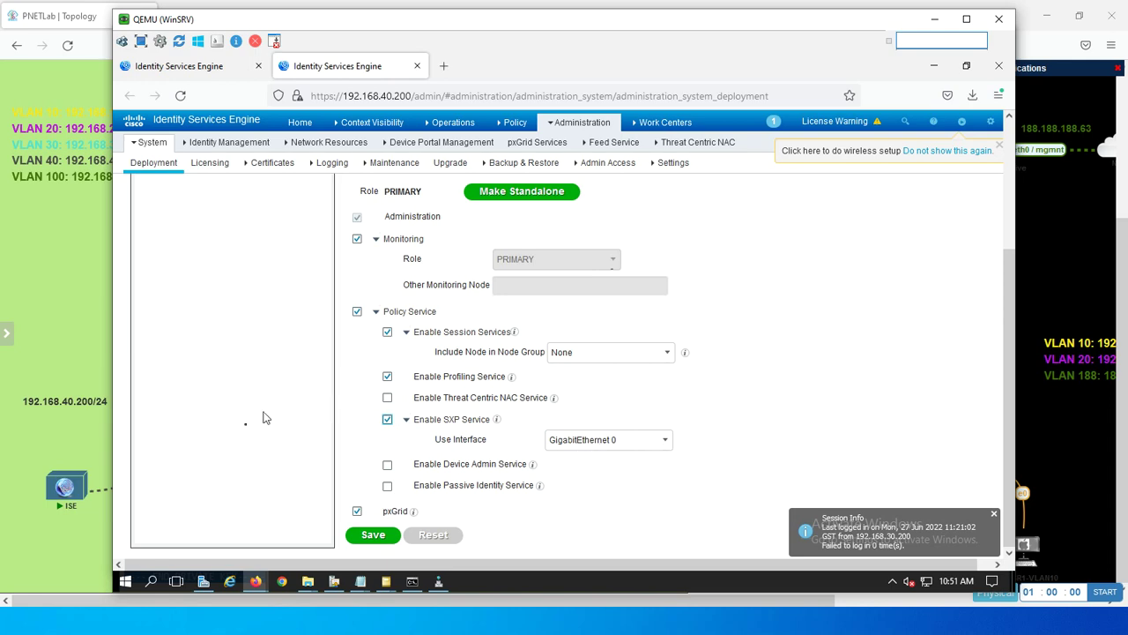
click(72, 366)
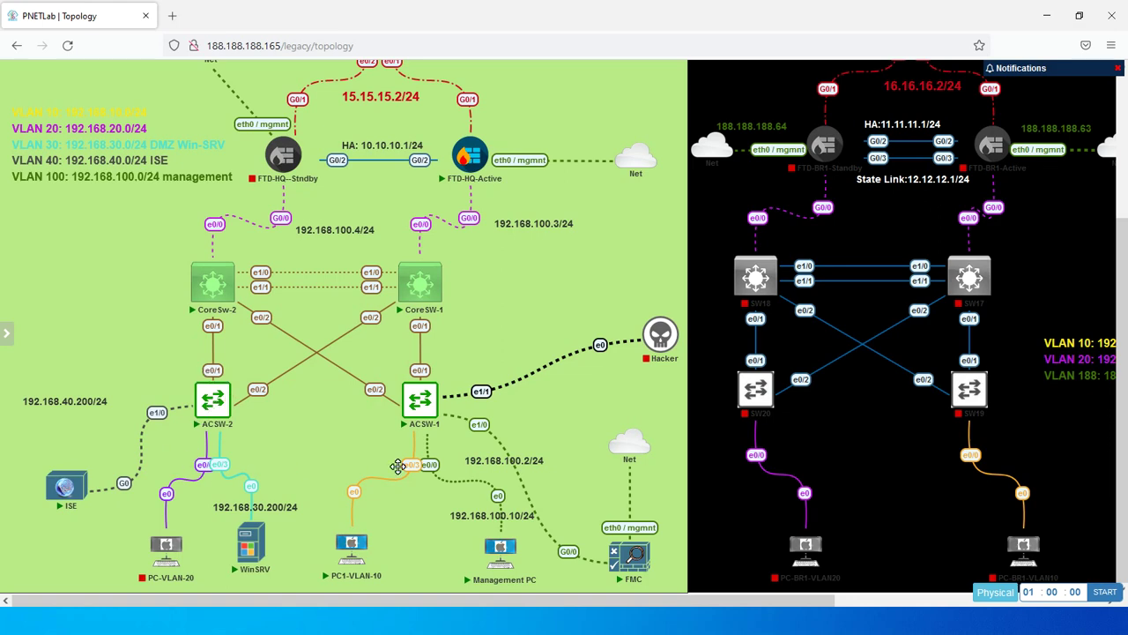
key(alt+Tab)
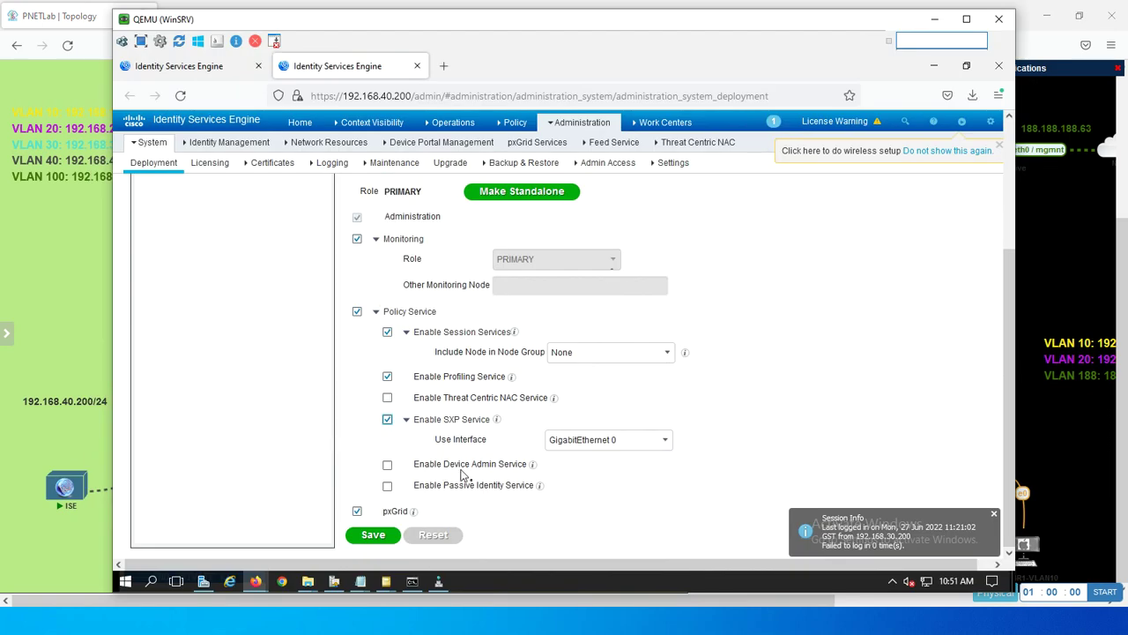
click(375, 535)
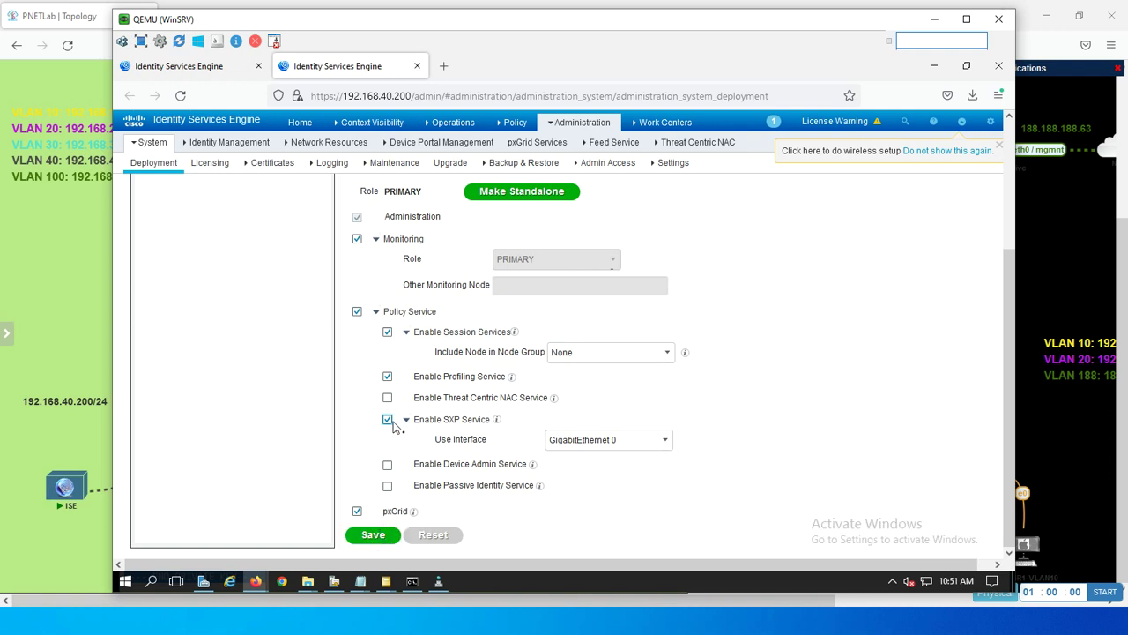
click(373, 535)
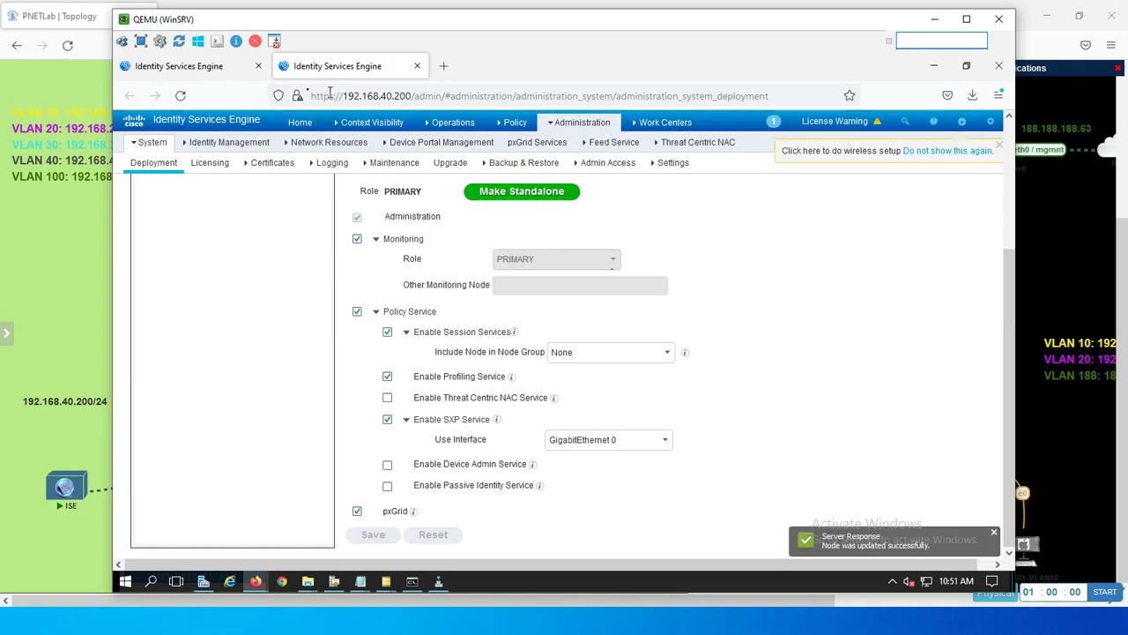
Return to the first browser tab, reopen the TrustSec IP SGT Static Mapping page and start a new mapping.
click(208, 67)
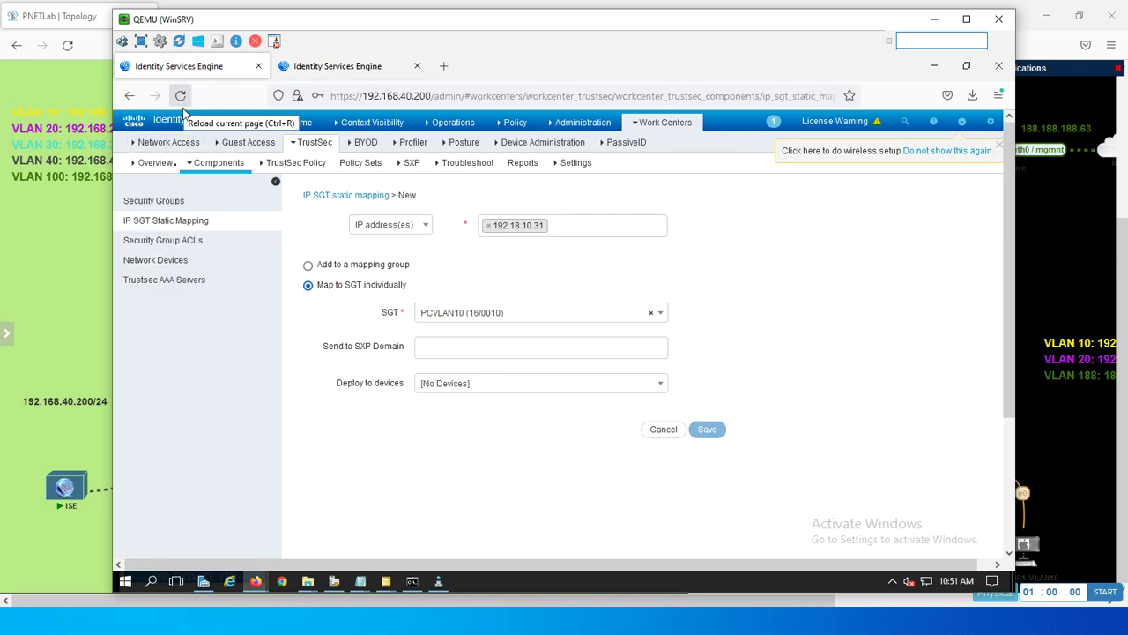
mouse_move(168, 142)
click(180, 181)
click(753, 224)
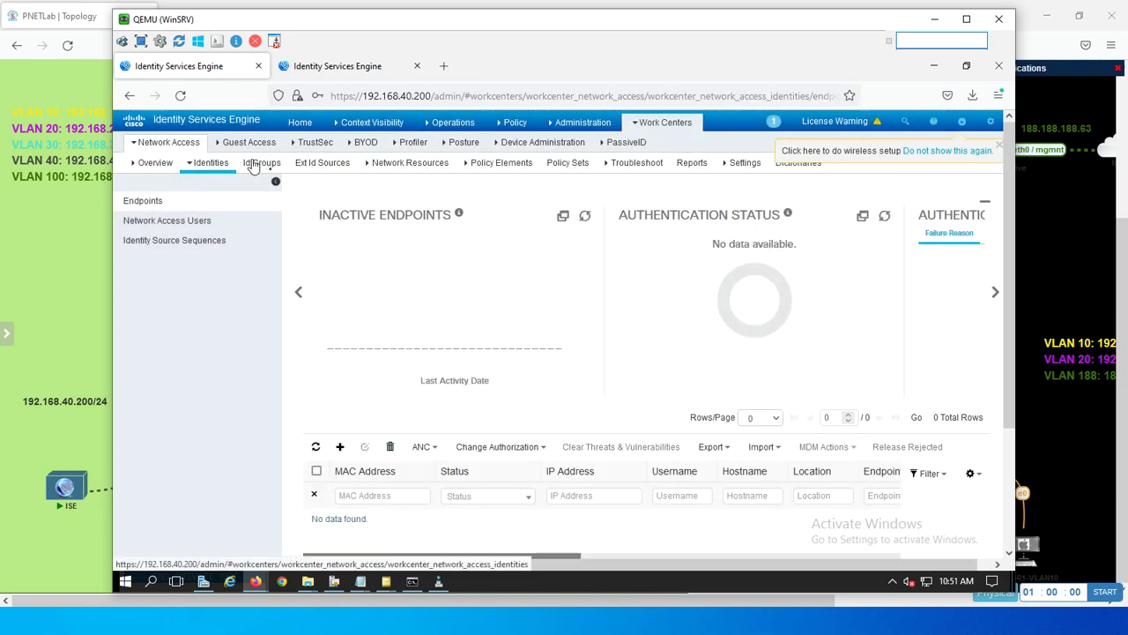
mouse_move(249, 150)
mouse_move(309, 148)
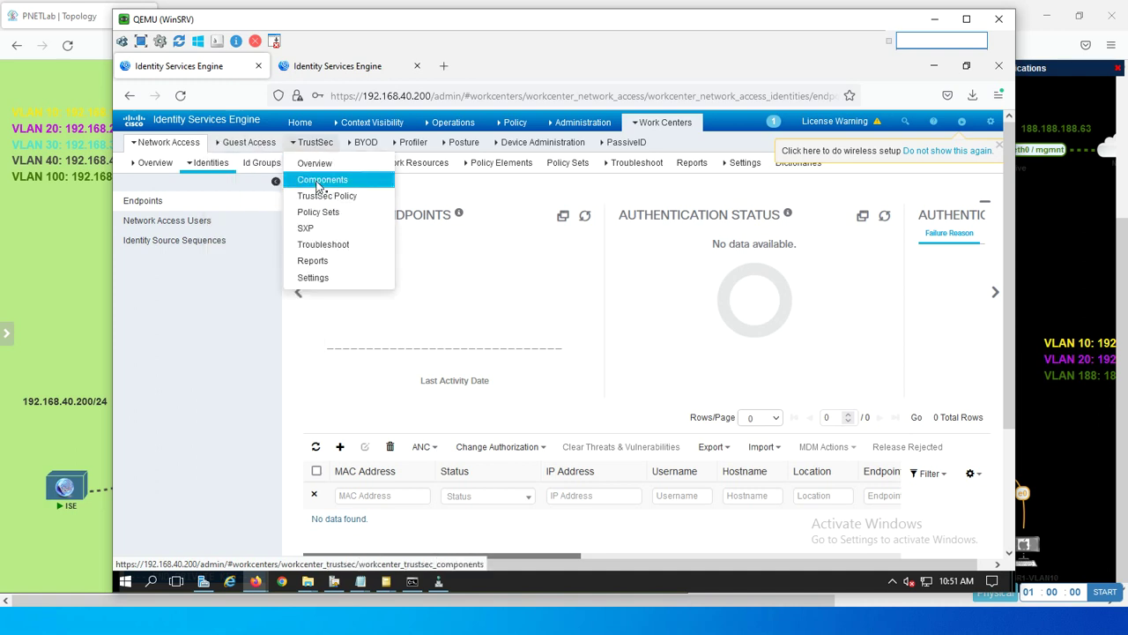
click(319, 181)
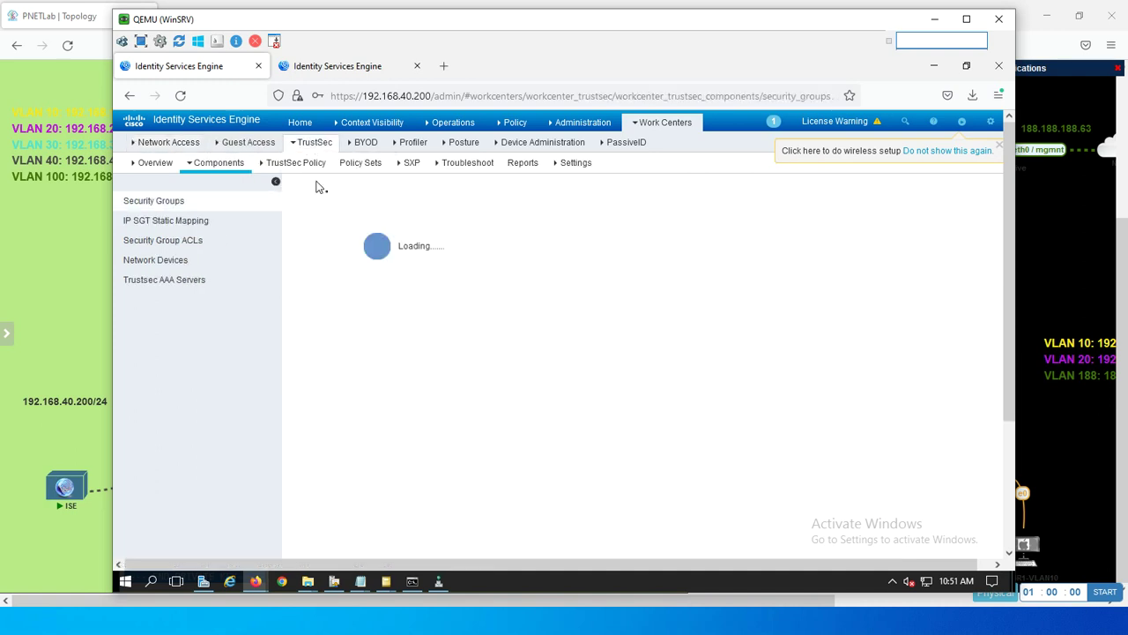
click(182, 224)
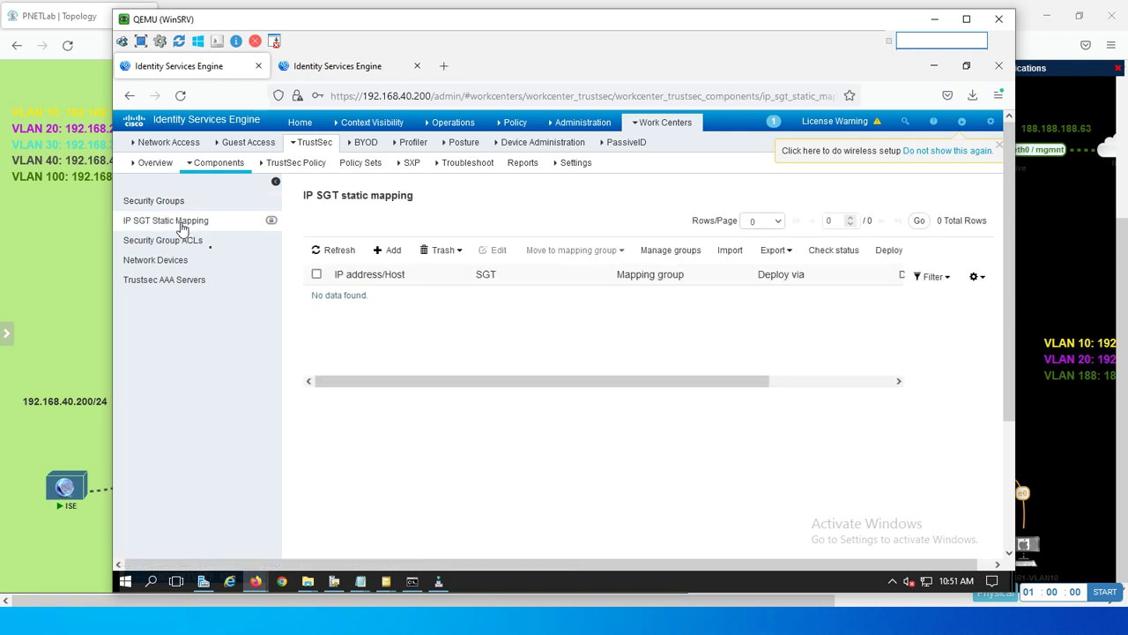
click(390, 252)
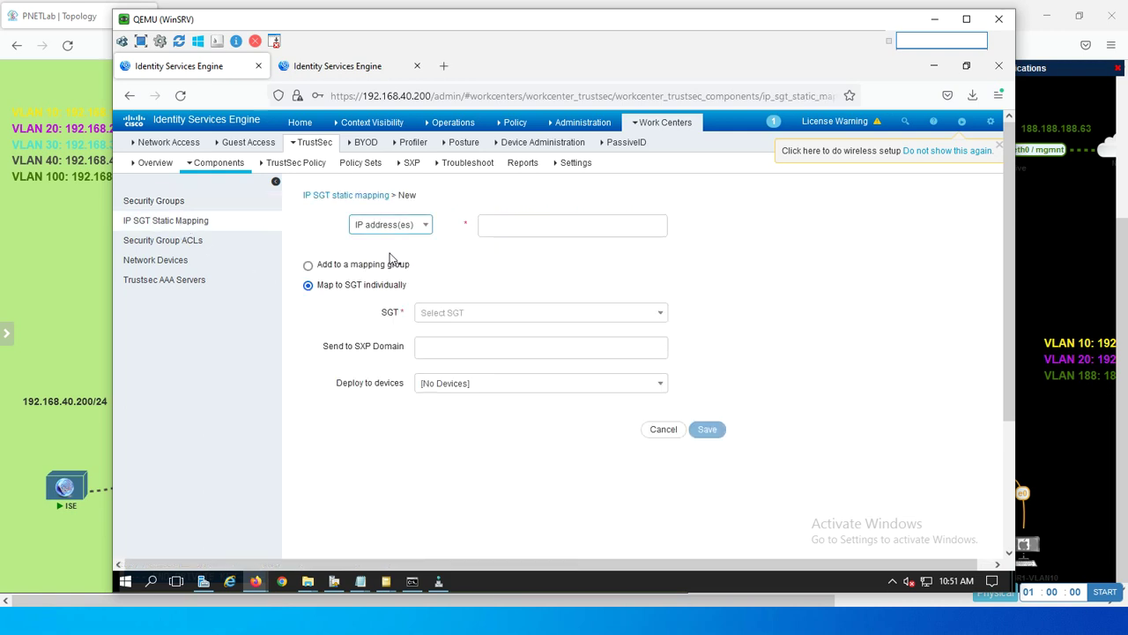
Enter IP address 192.168.10.31 in the new mapping and assign it the SGT PCVLAN10 (16/0010).
click(513, 224)
text(192.168.10.31)
click(474, 314)
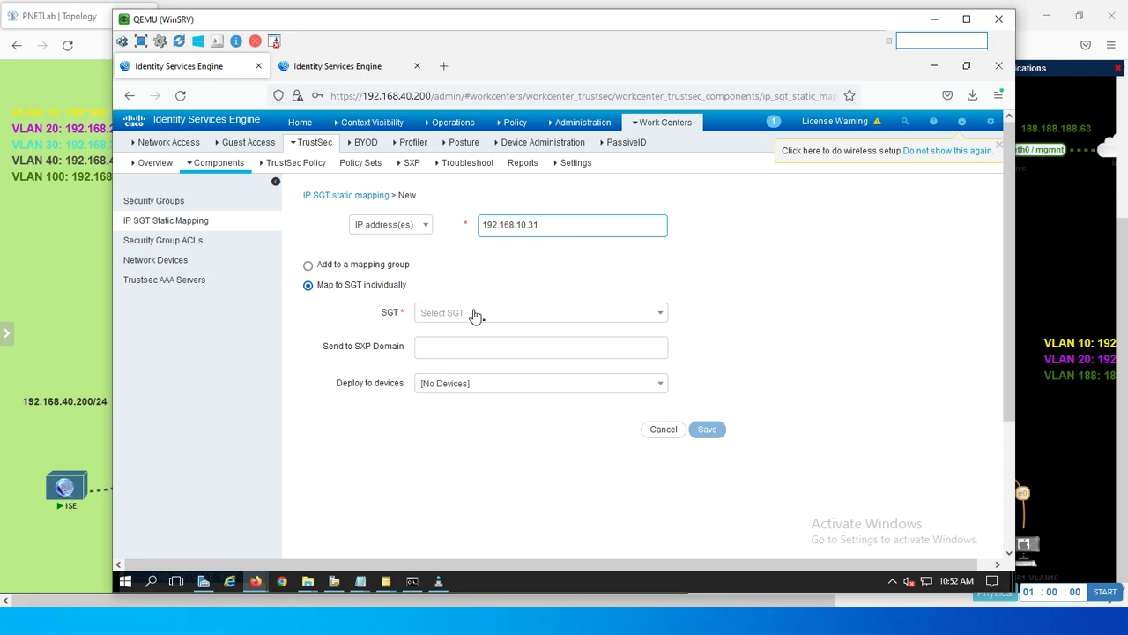
text(12)
key(BackSpace)
key(BackSpace)
text(pcvl)
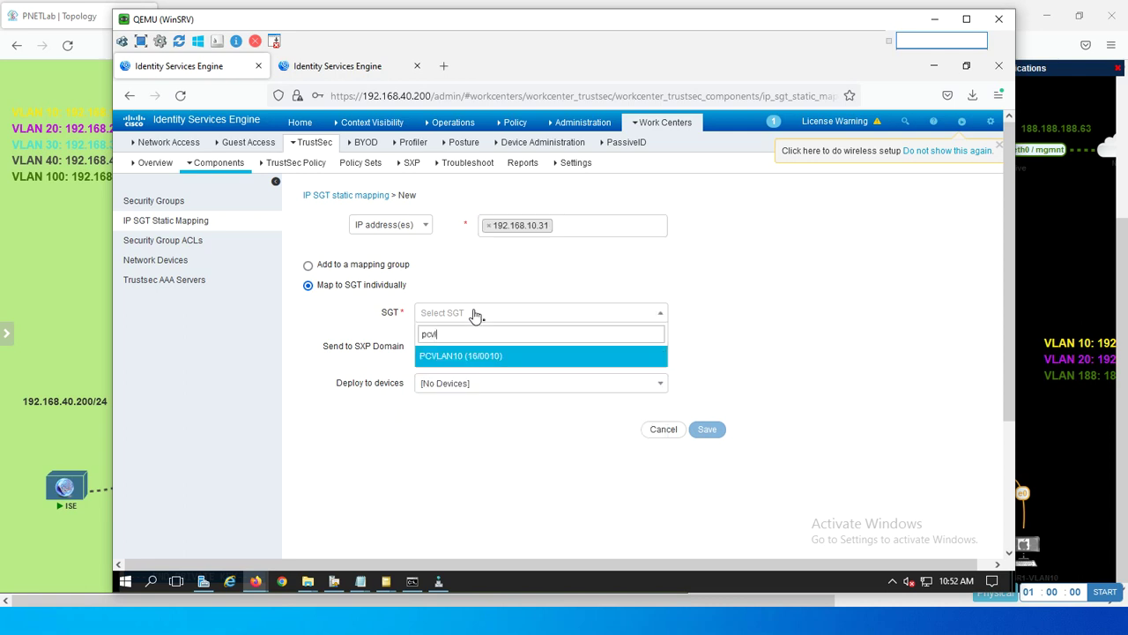
click(452, 355)
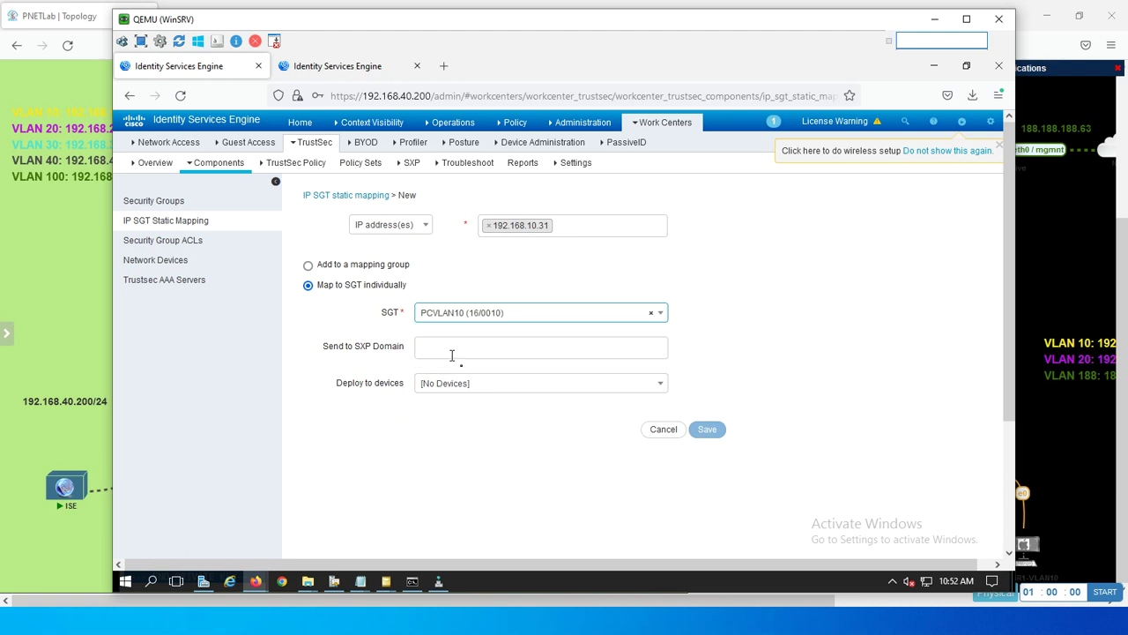
Send the 192.168.10.31 mapping to the default SXP domain, deploy it to All Locations and save it.
click(462, 350)
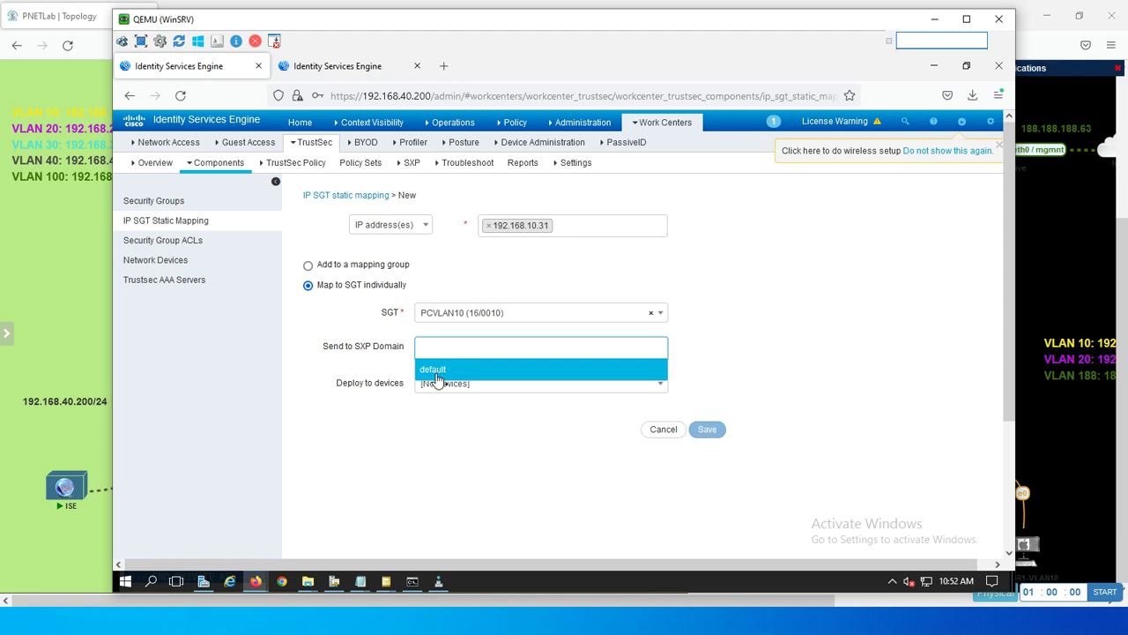
click(435, 370)
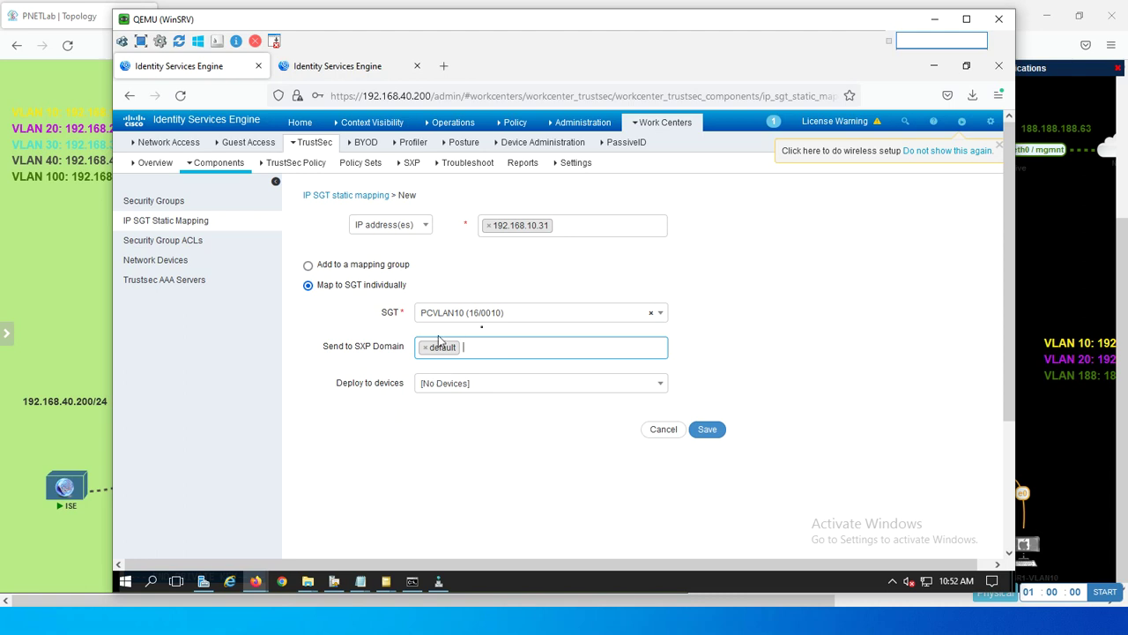
click(457, 389)
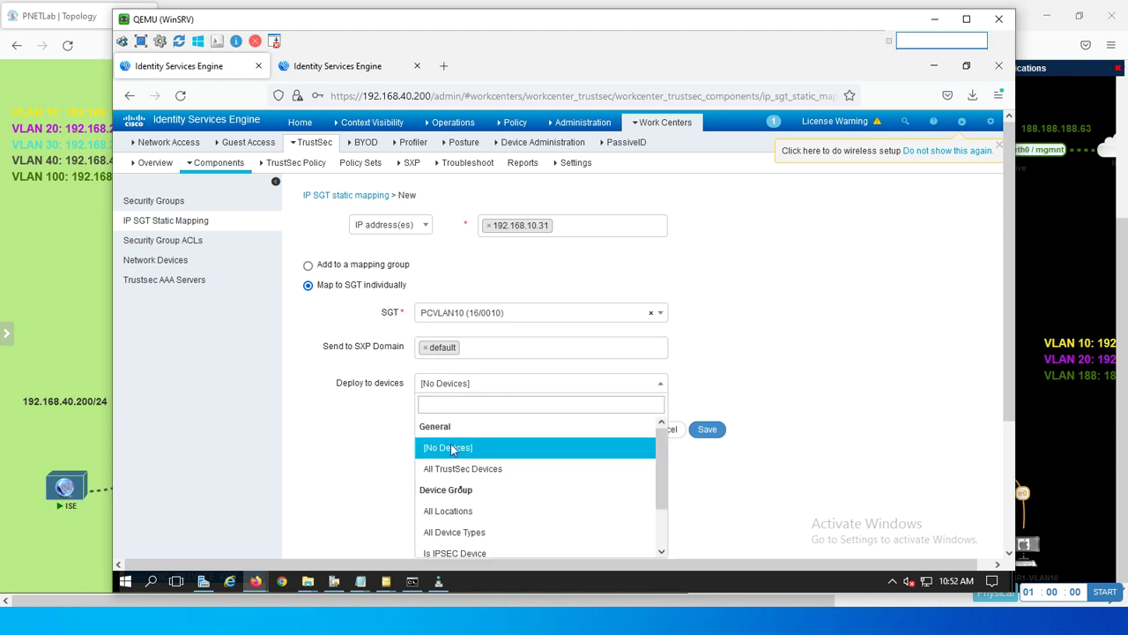
click(450, 513)
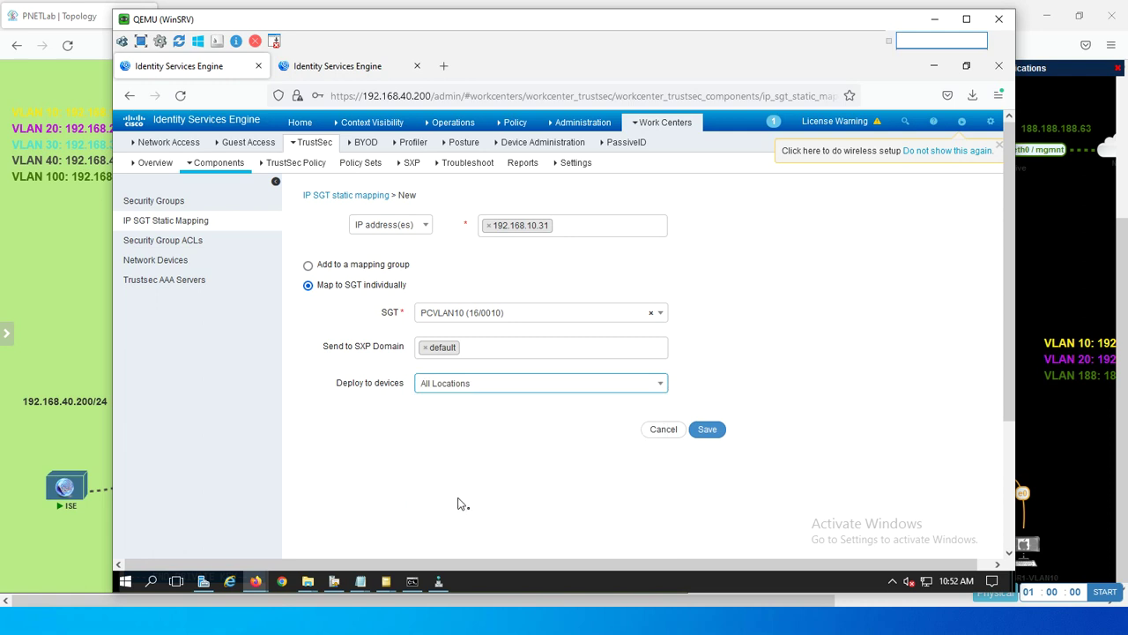
click(705, 431)
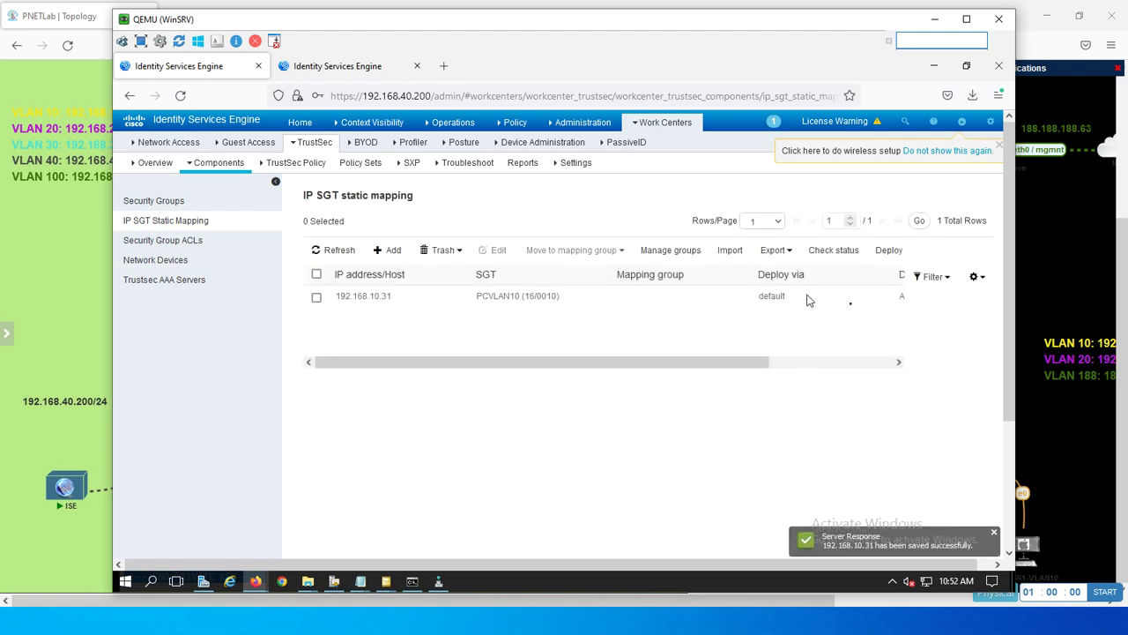
drag(745, 362, 692, 381)
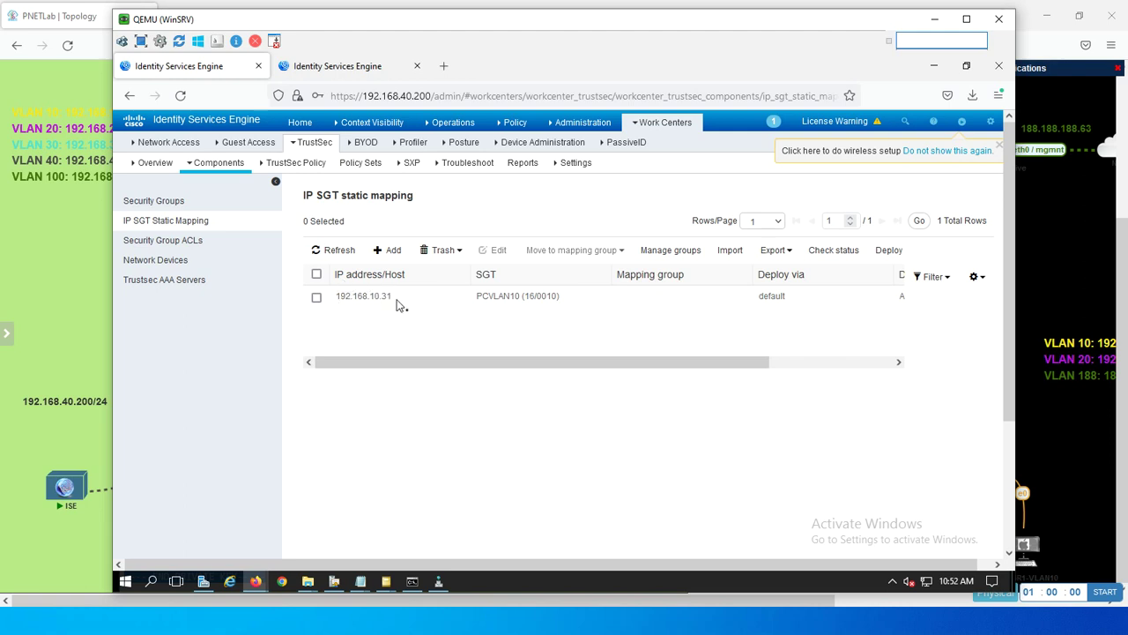
click(316, 299)
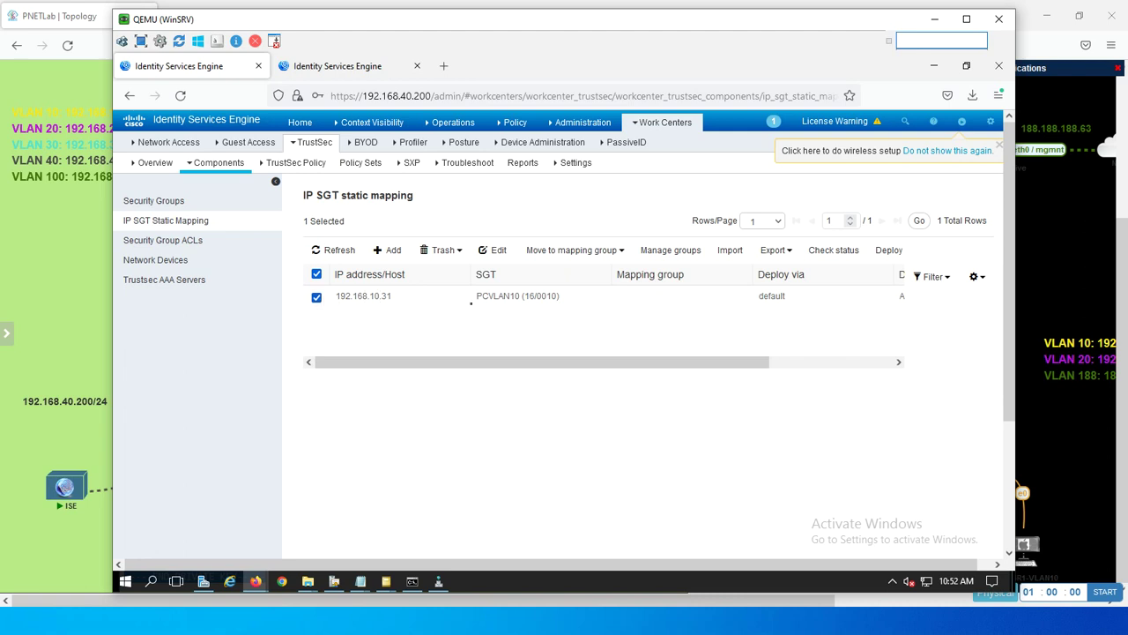
Start another IP SGT static mapping with IP address 192.168.100.10 and SGT MANAGEMENTPC (17/0011).
click(390, 251)
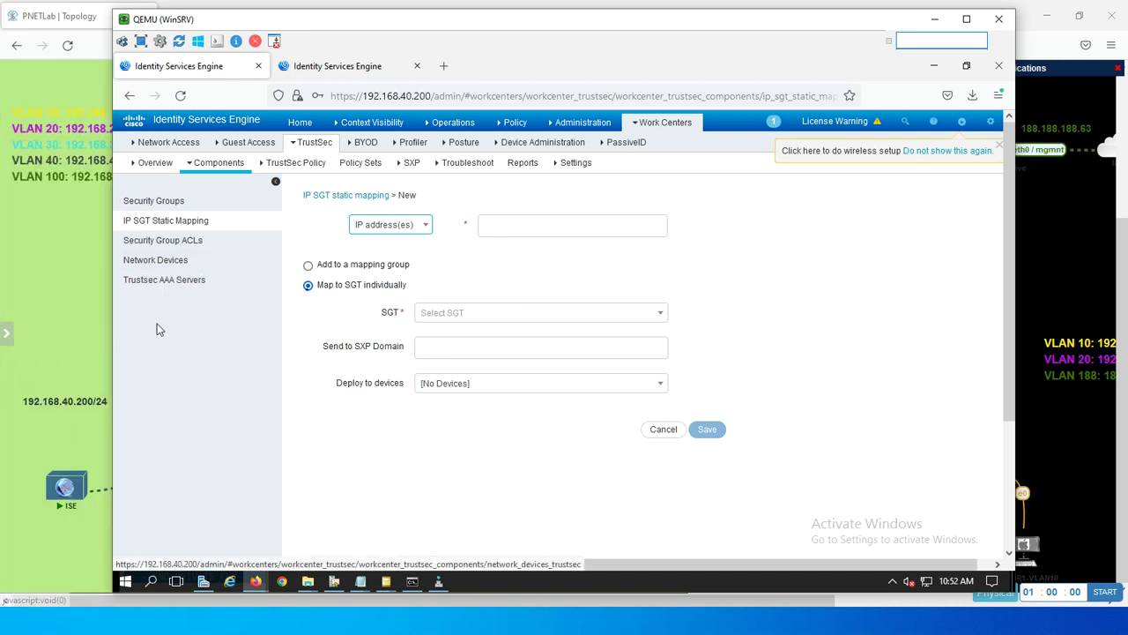
click(511, 227)
text(192.168.100.10)
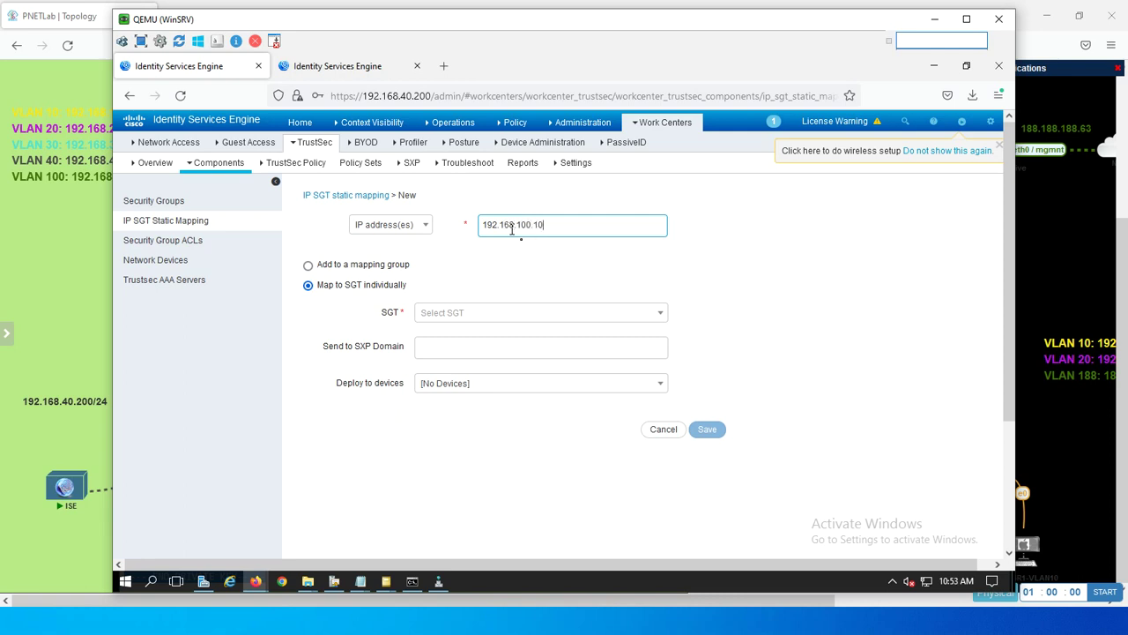
click(473, 319)
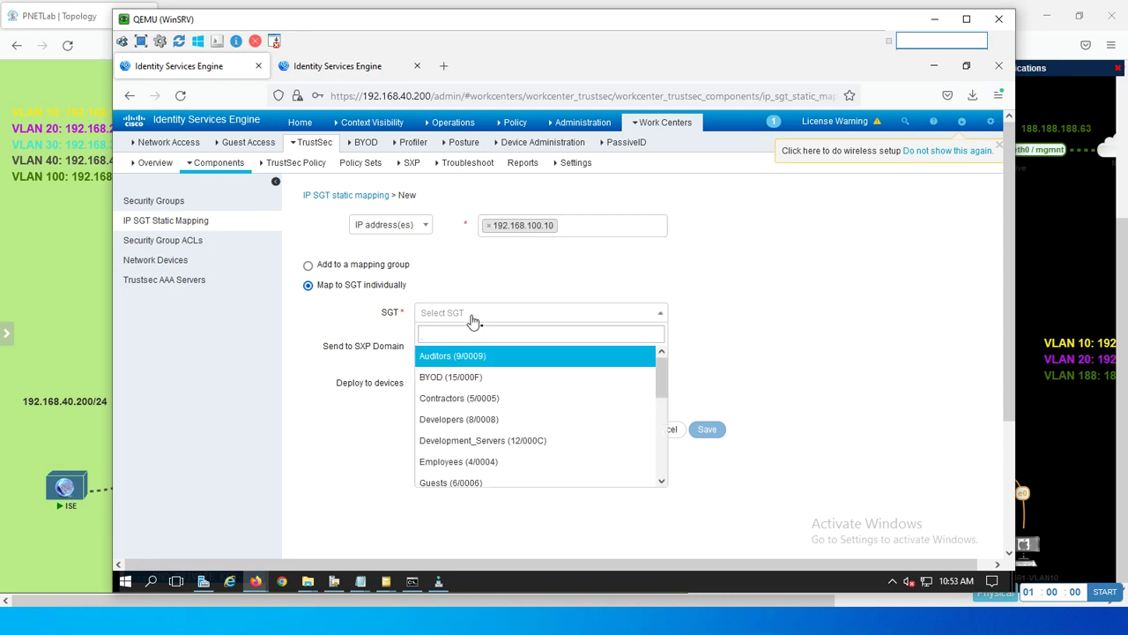
text(mana)
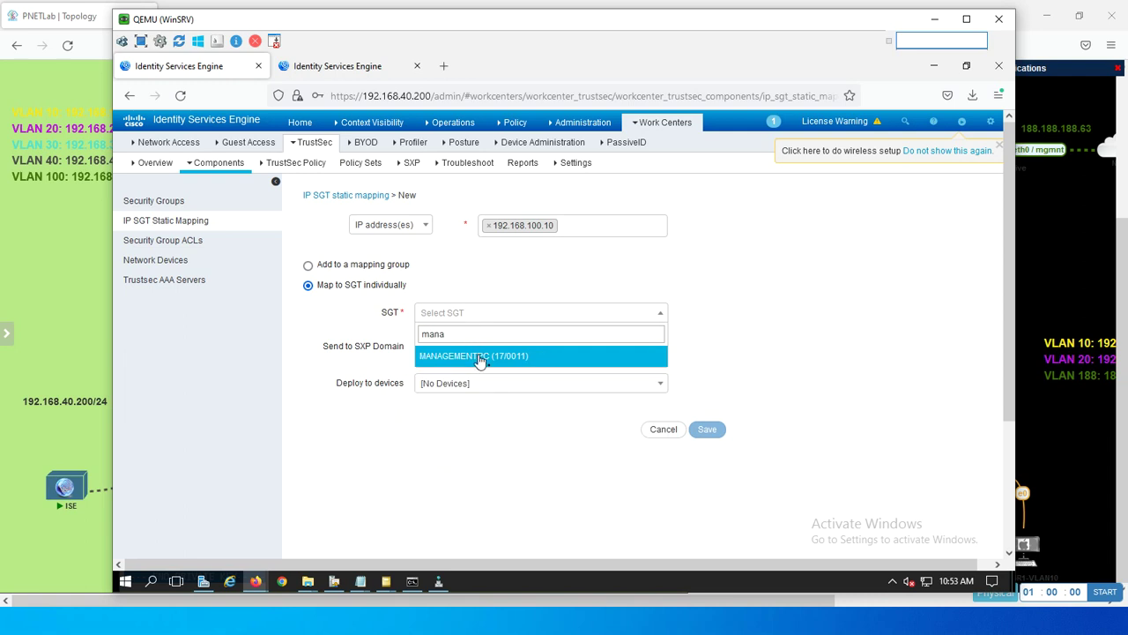
click(474, 354)
Send the 192.168.100.10 mapping to the default SXP domain, deploy it to All Locations and save it.
click(463, 350)
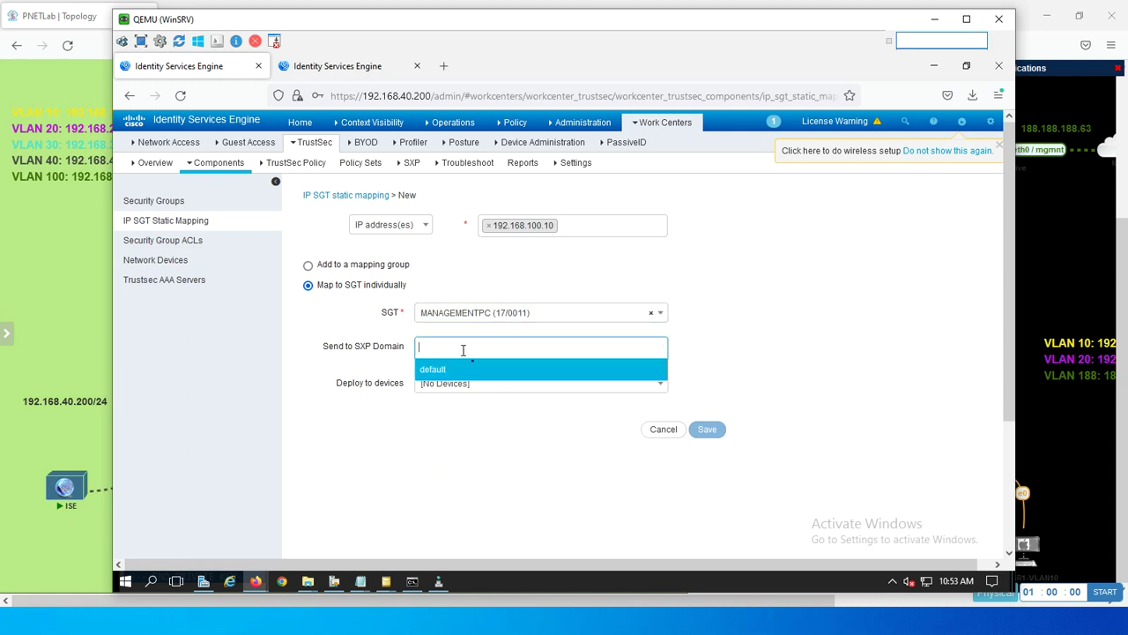
click(449, 372)
click(450, 386)
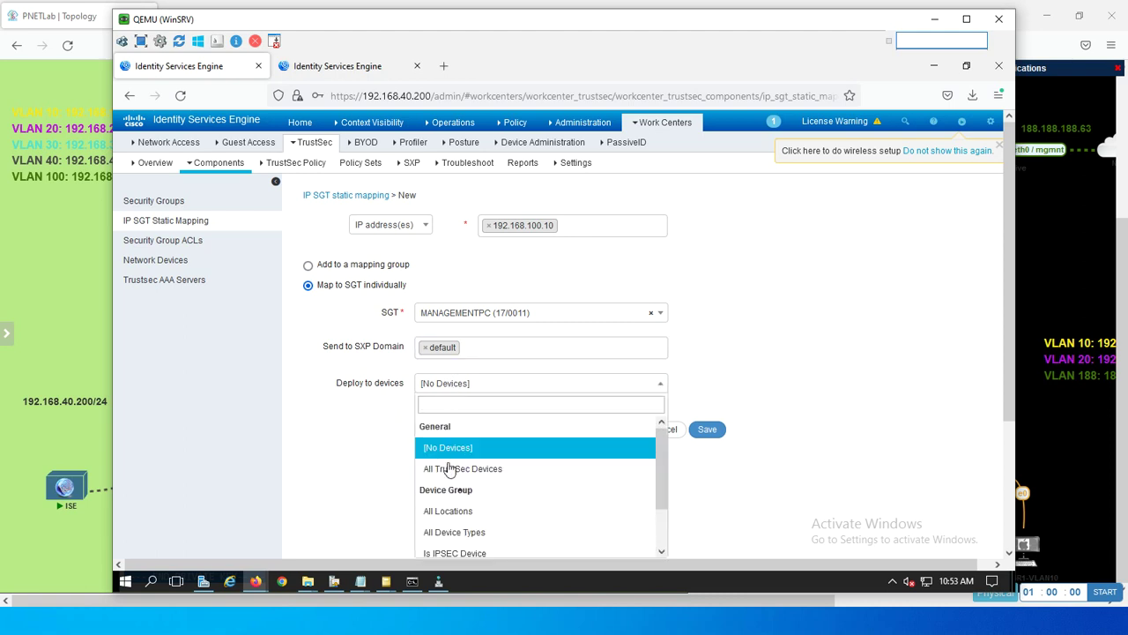
click(452, 512)
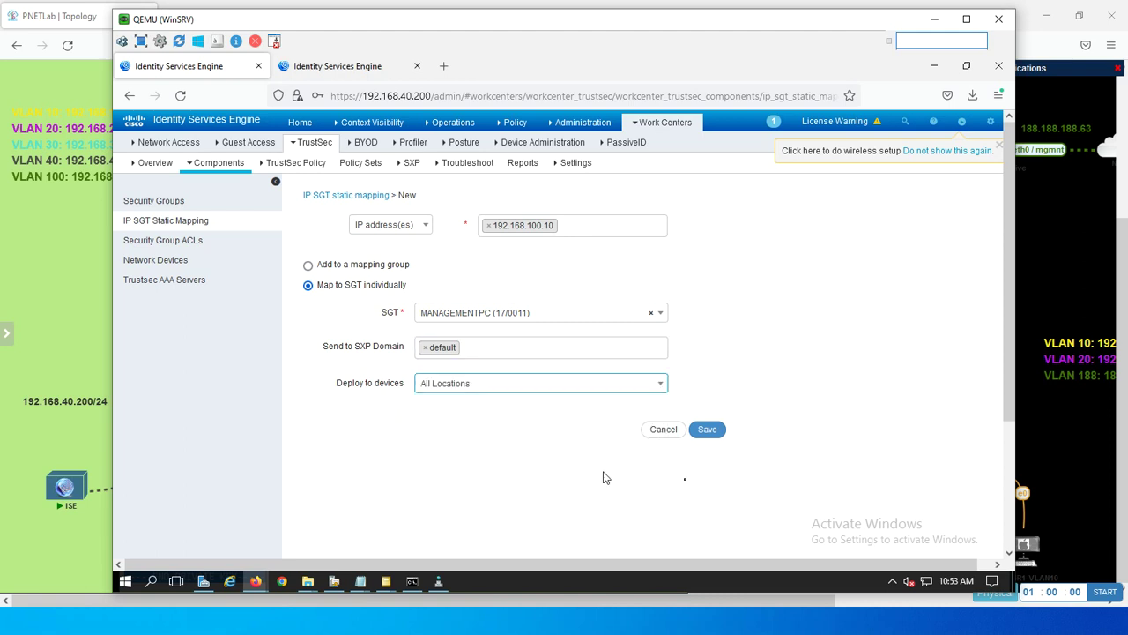
click(713, 438)
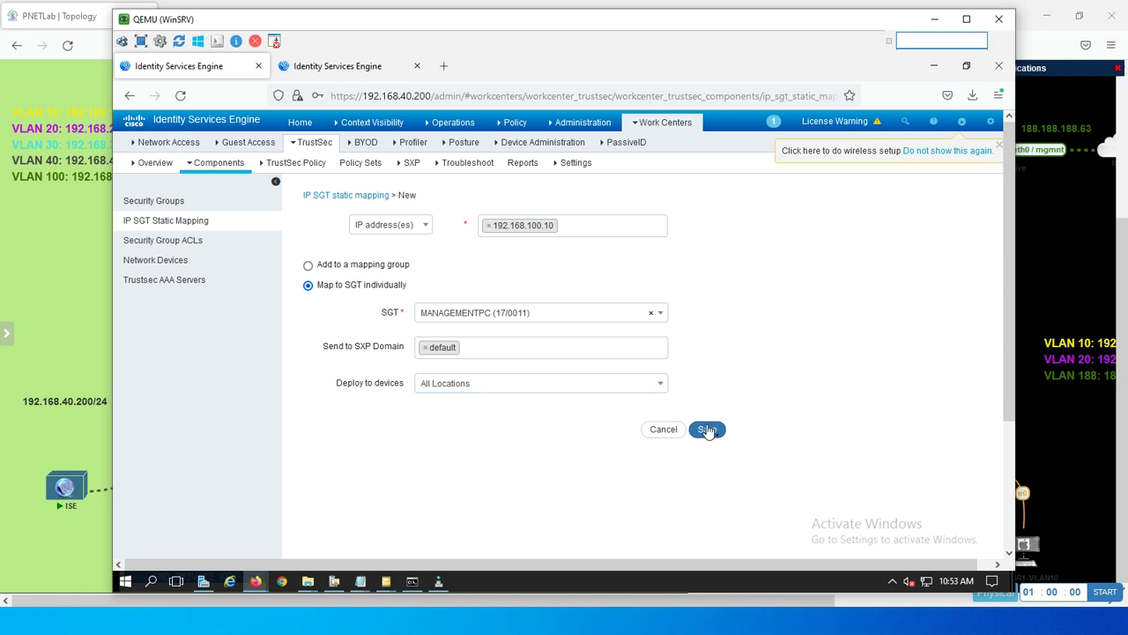
click(708, 430)
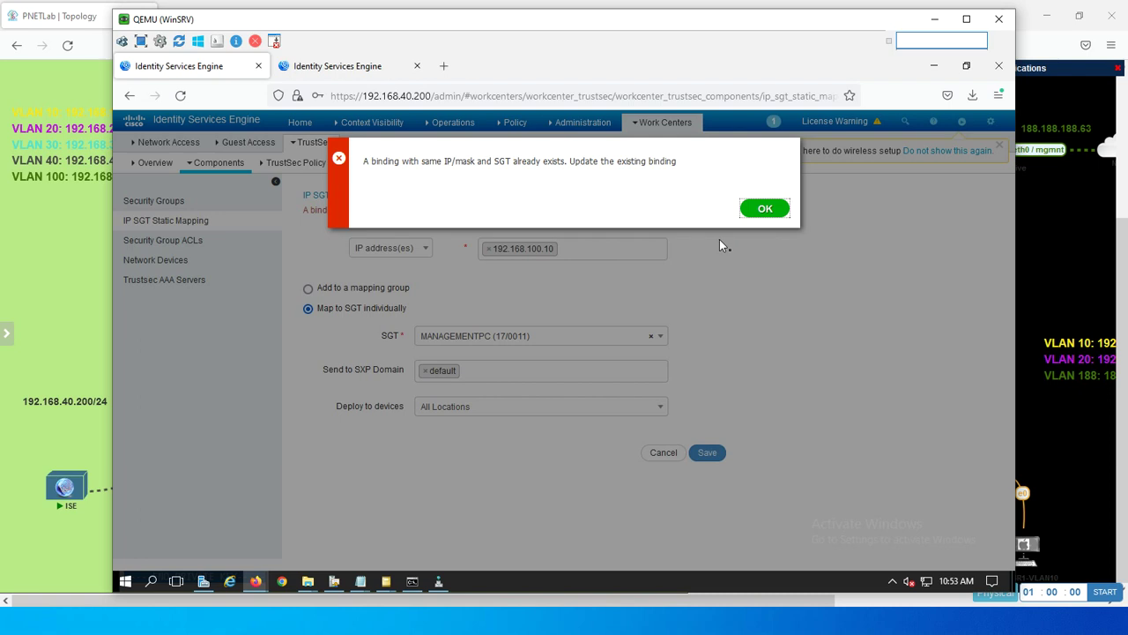
click(764, 210)
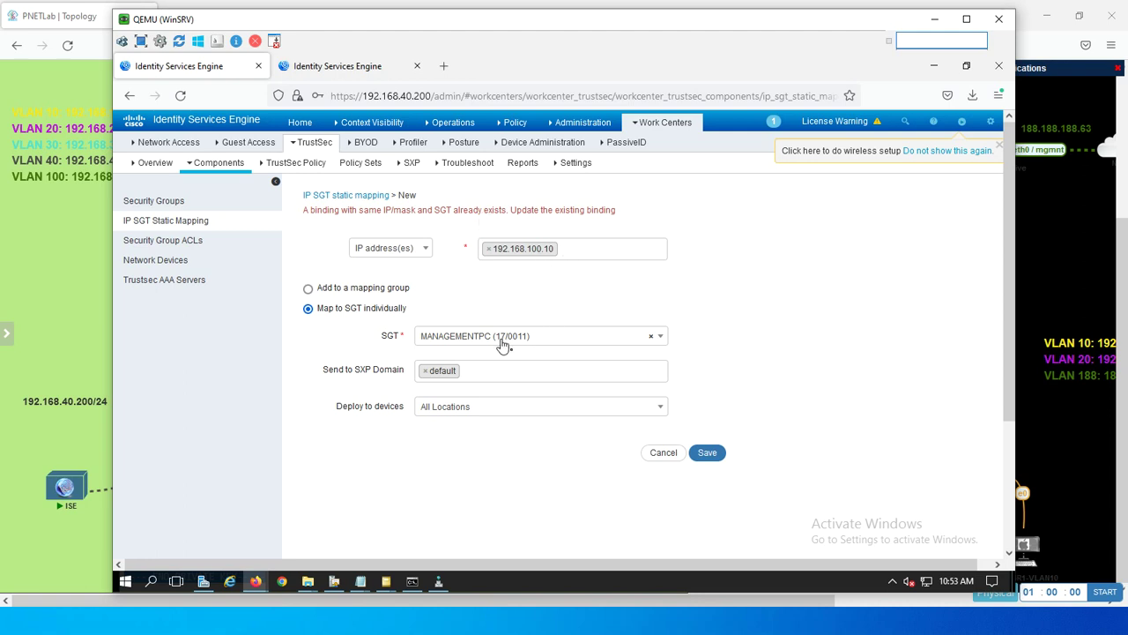
key(Return)
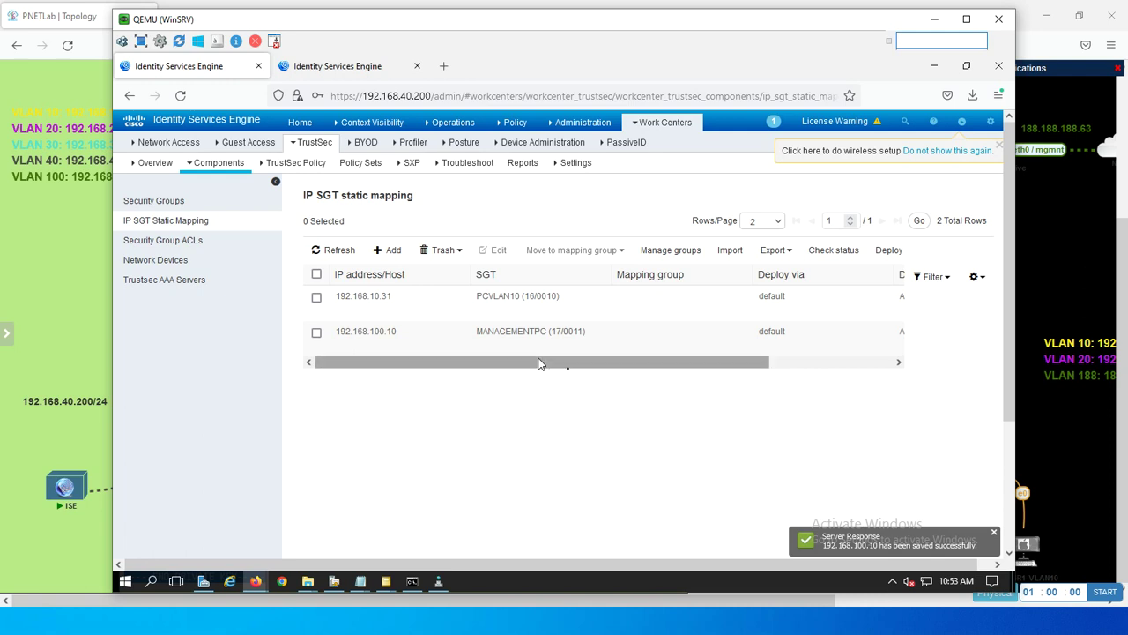
Review the saved IP SGT static mappings and the Security Groups list.
drag(539, 363, 713, 371)
drag(607, 361, 415, 353)
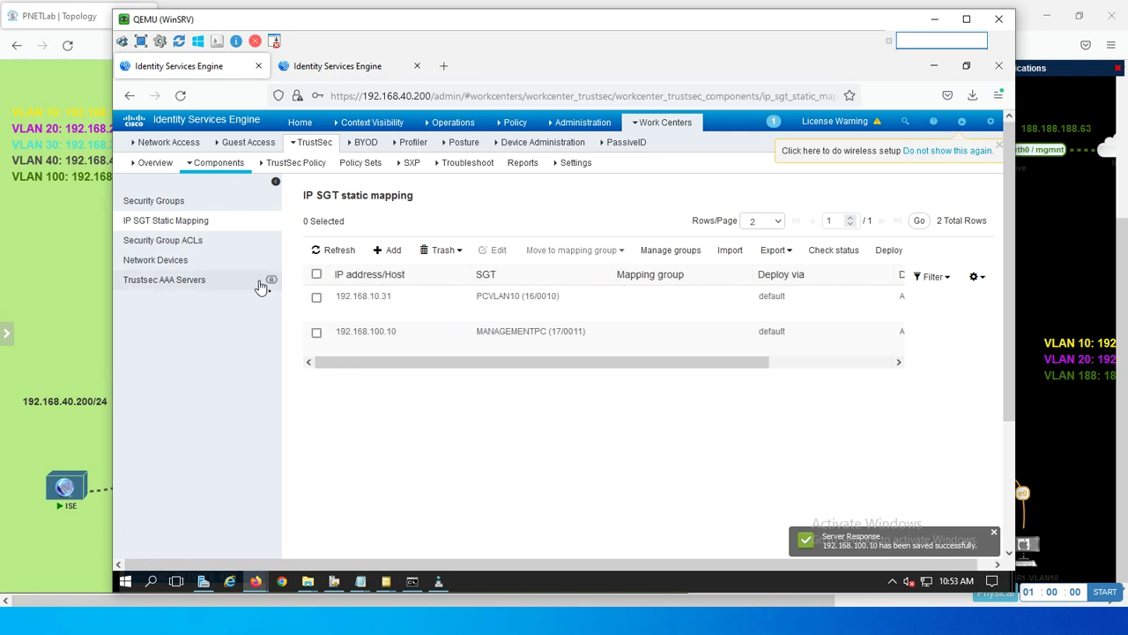
click(180, 209)
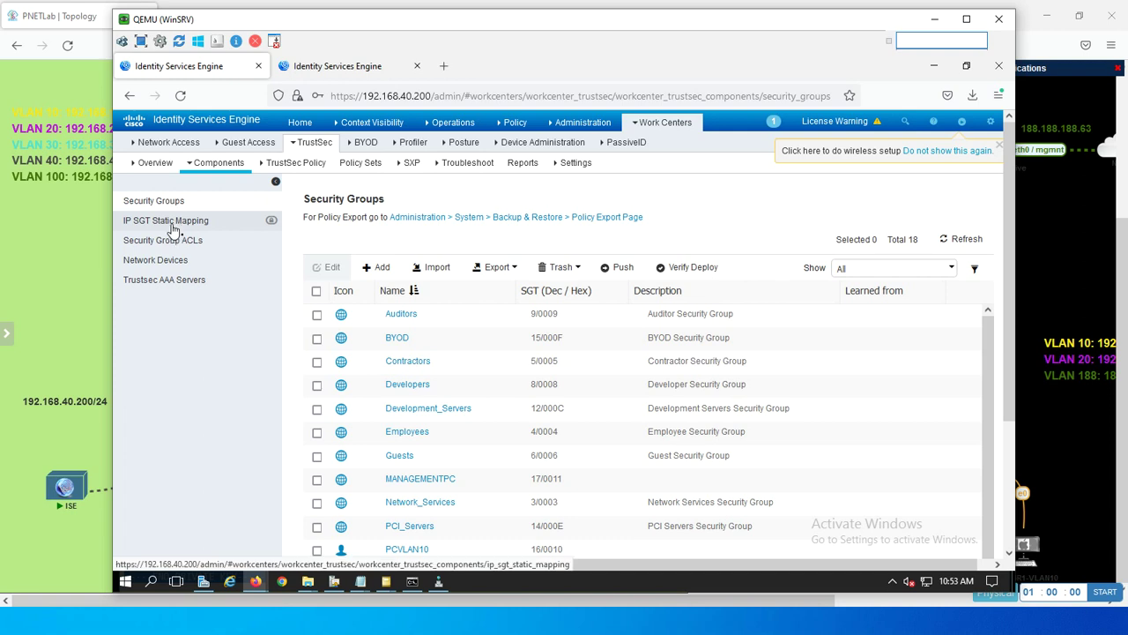
click(173, 226)
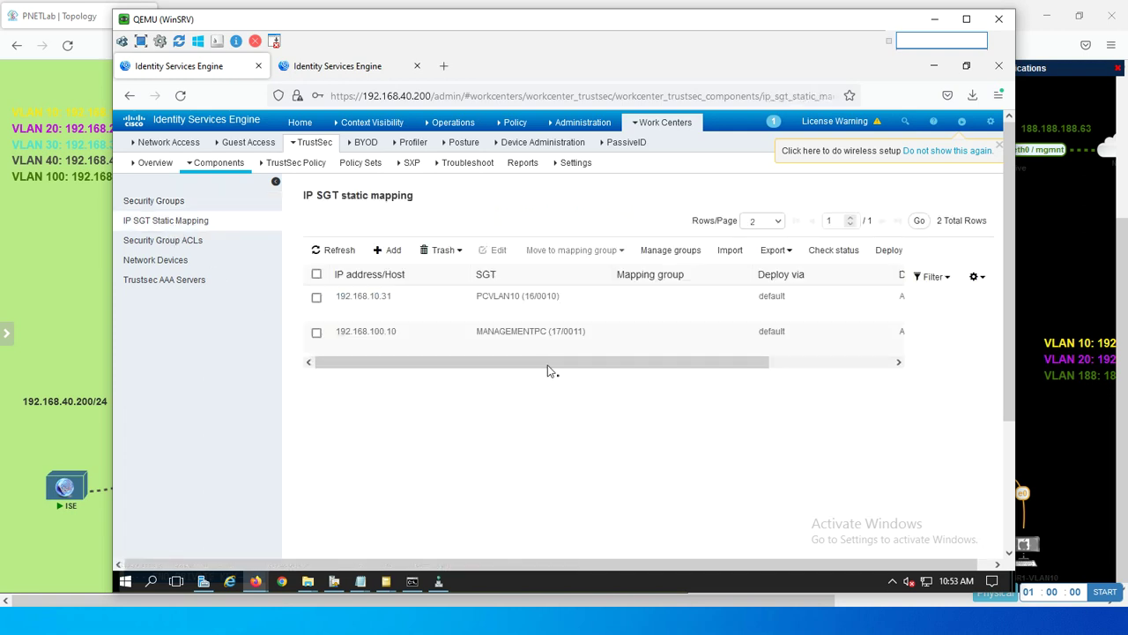
drag(700, 366, 549, 337)
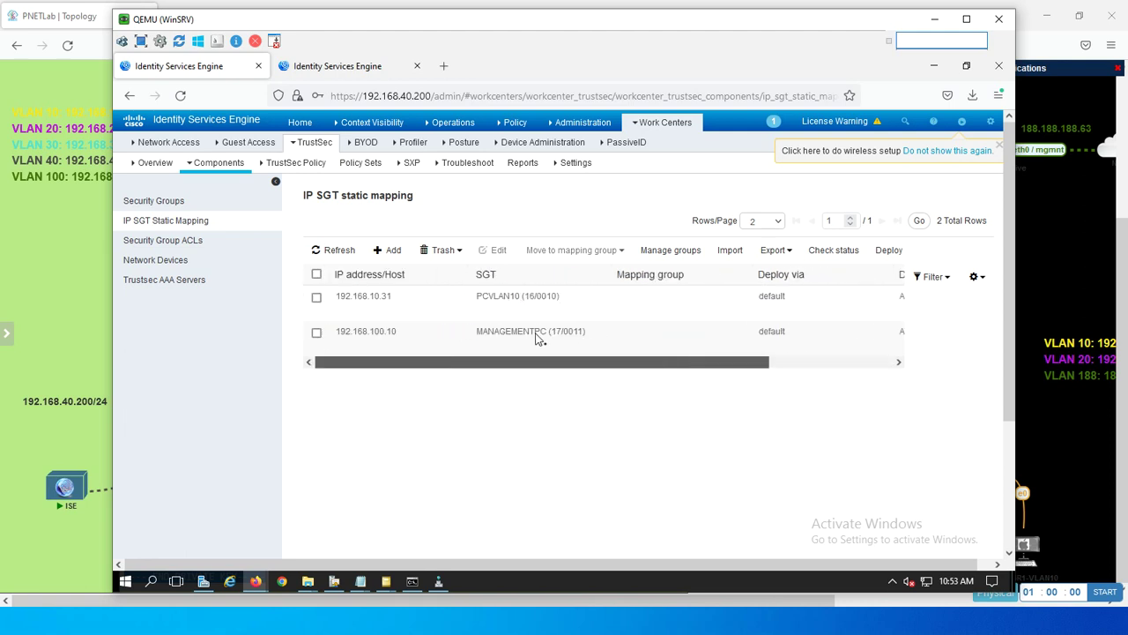
Start a new single SXP device named FMC-Sw with IP address 9.9.9.9.
click(412, 165)
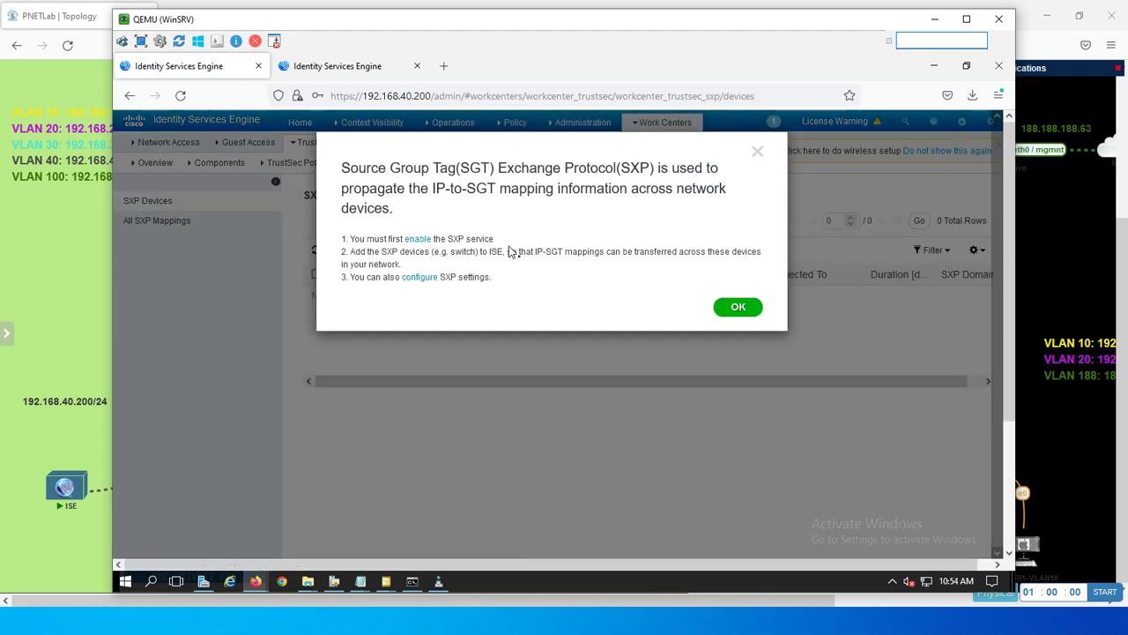
click(722, 306)
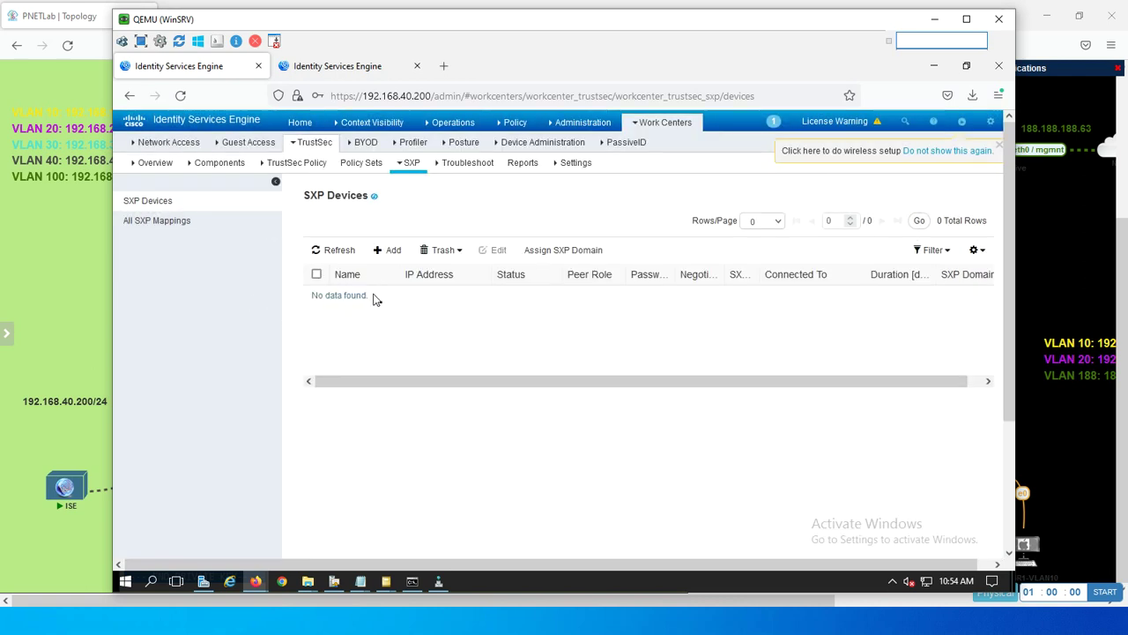
click(391, 251)
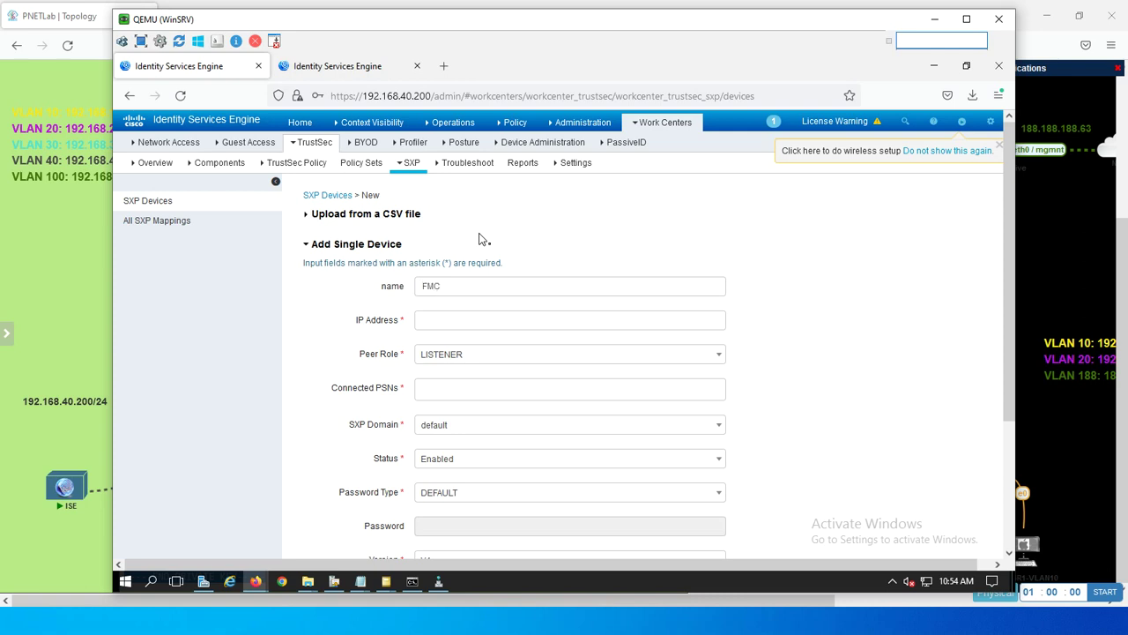
text(Sw)
click(436, 323)
text(9.9.9.9)
Give the new SXP device the peer role BOTH, connected PSN ISE and SXP domain default.
click(490, 357)
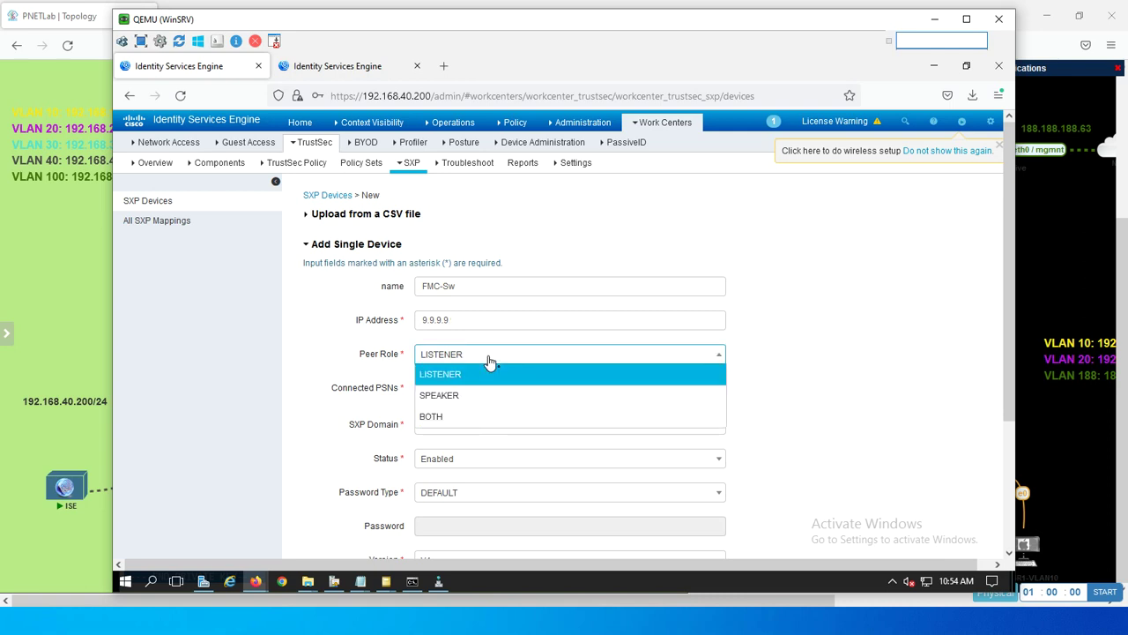
click(448, 417)
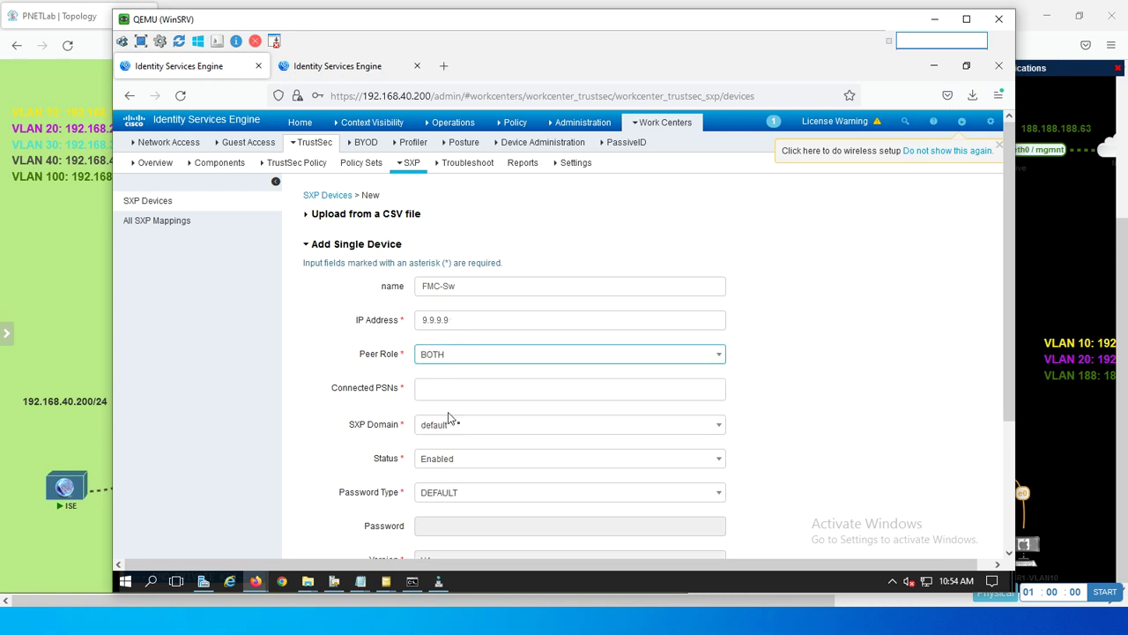
click(435, 388)
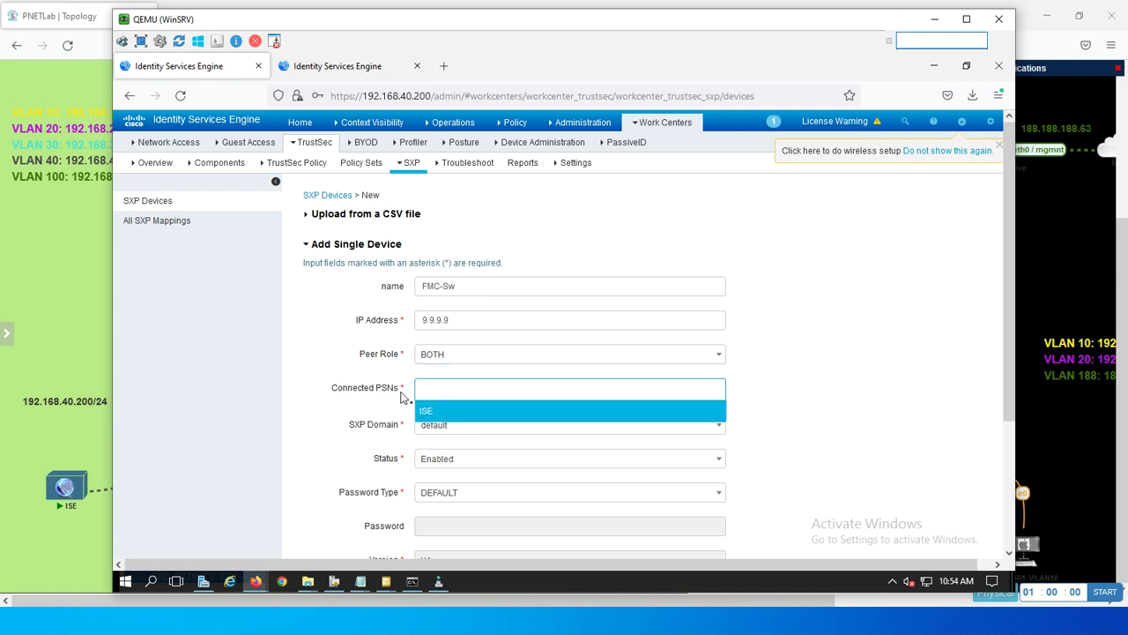
click(346, 74)
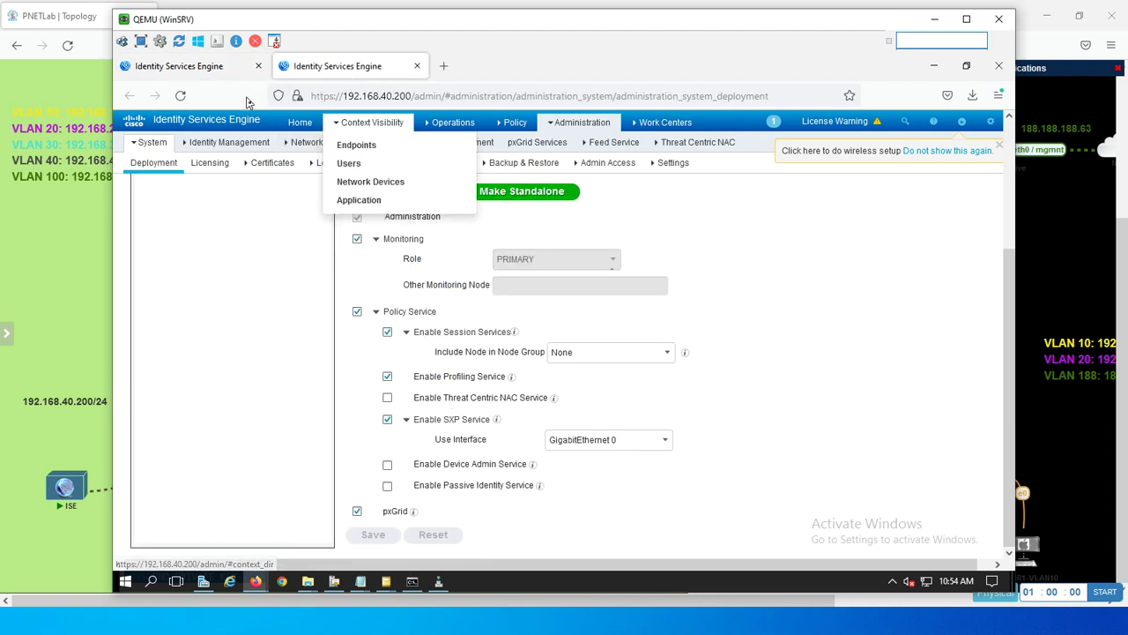
click(231, 74)
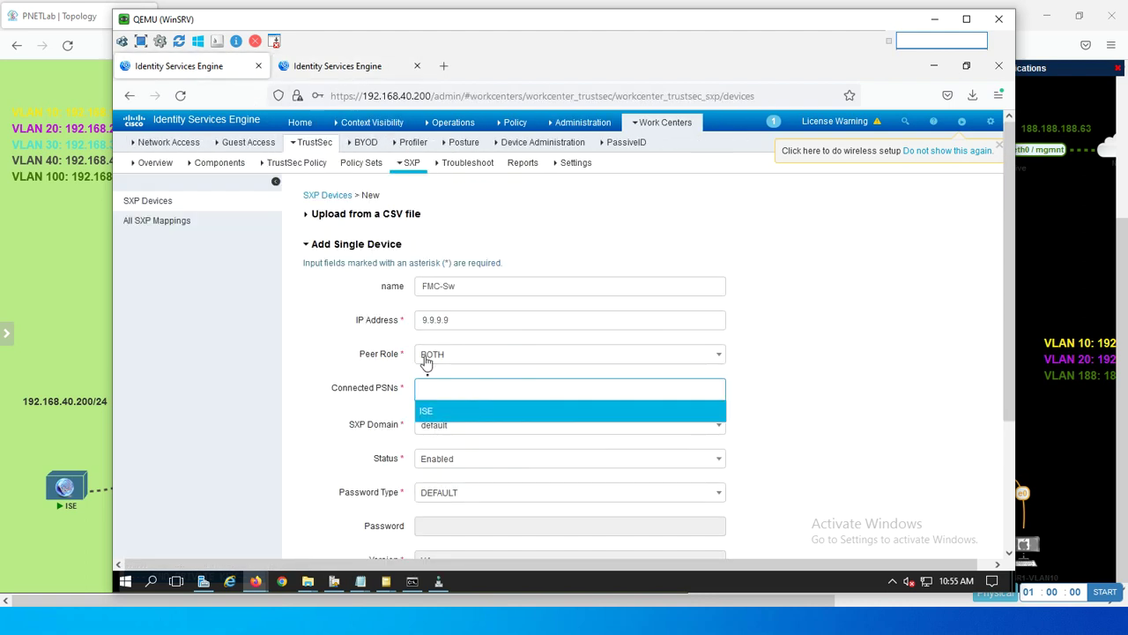
click(441, 414)
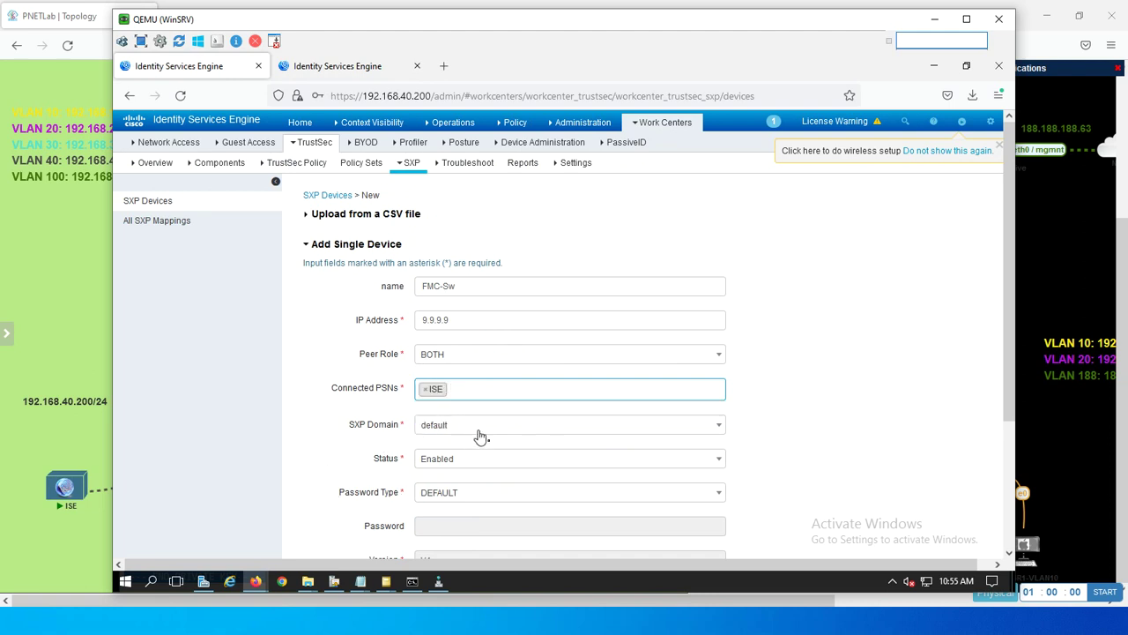
click(480, 431)
click(458, 446)
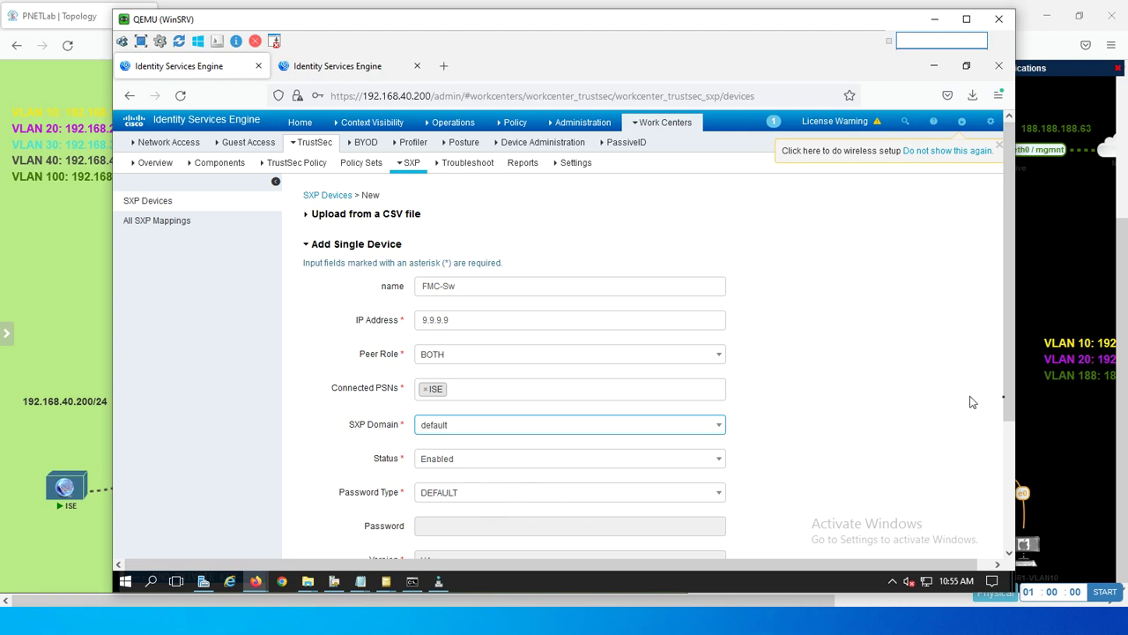
Try to save the SXP device with password type DEFAULT, and look into its advanced settings.
scroll(988, 498, down, 3)
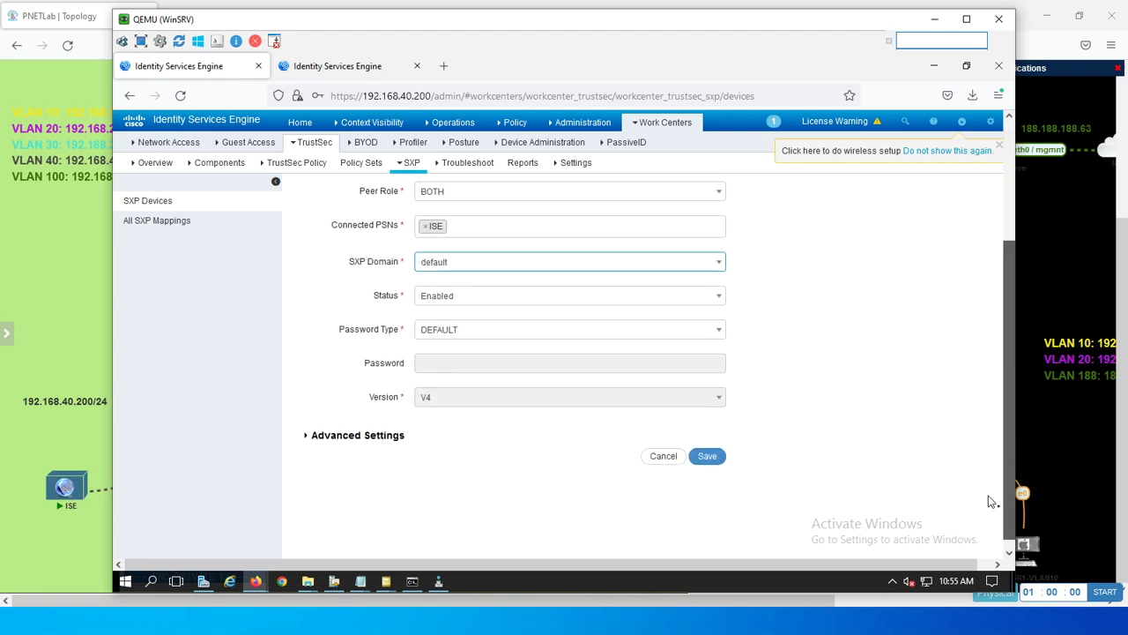
click(708, 456)
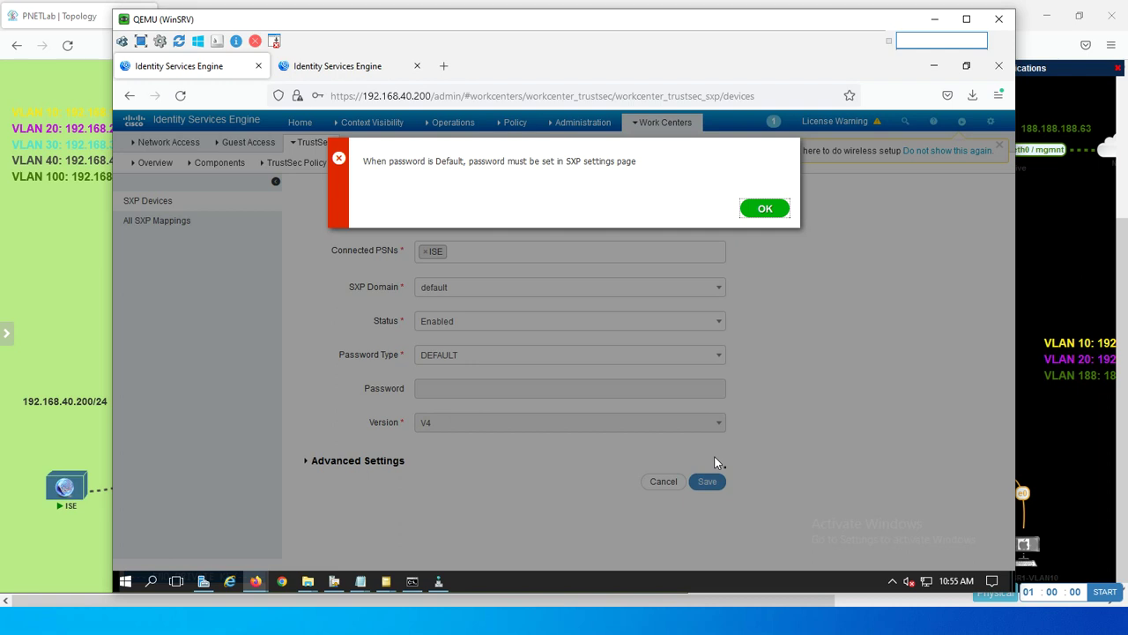
click(765, 209)
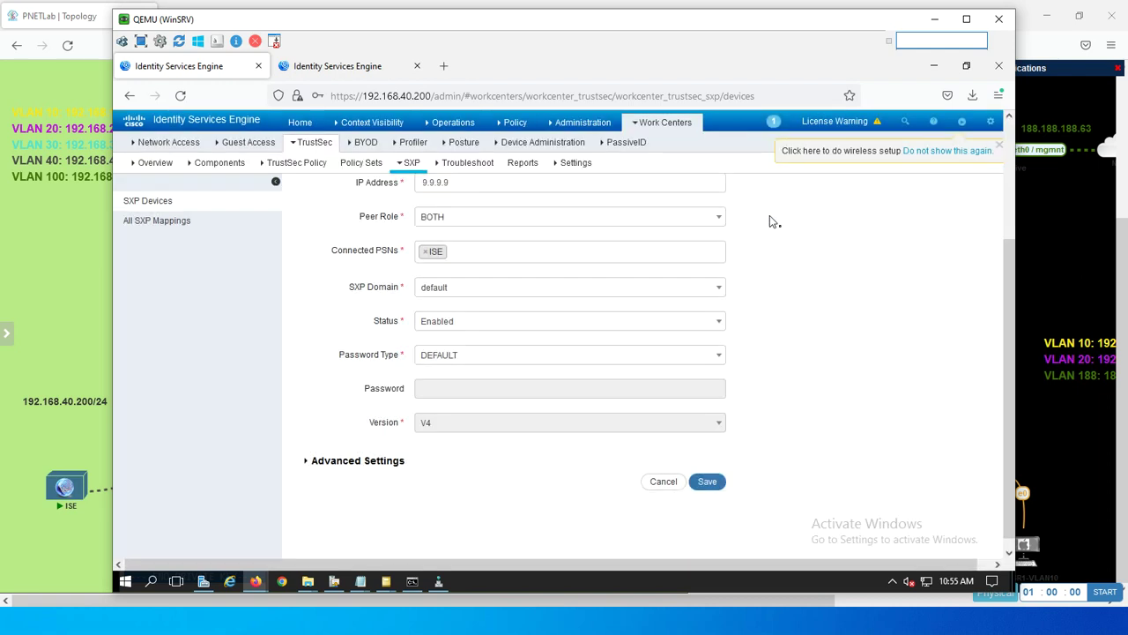
click(706, 483)
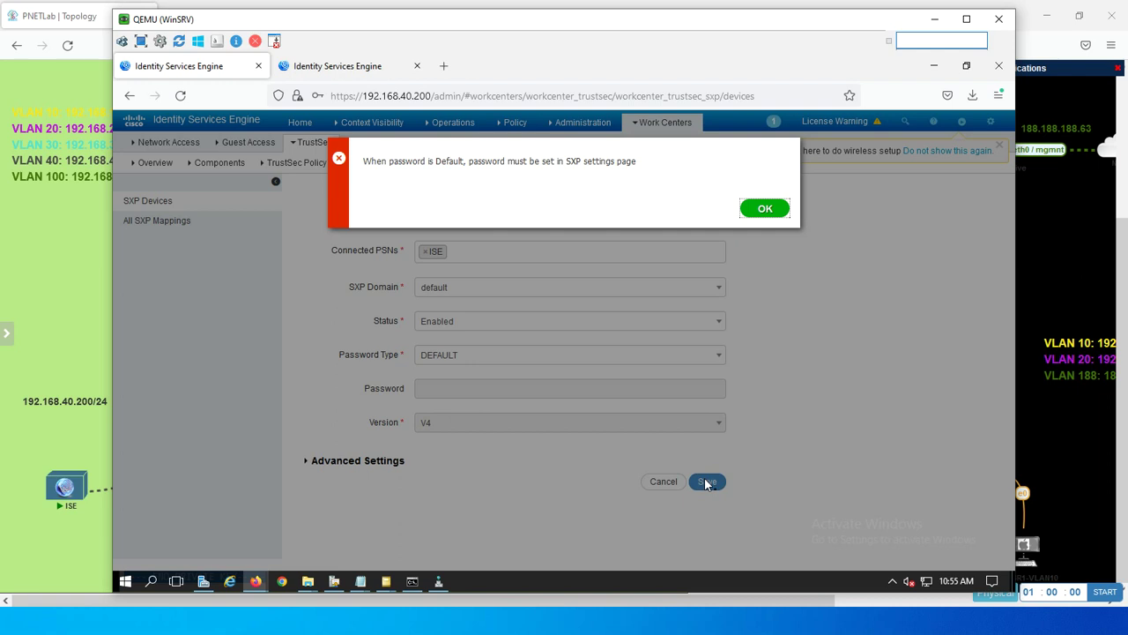
click(764, 210)
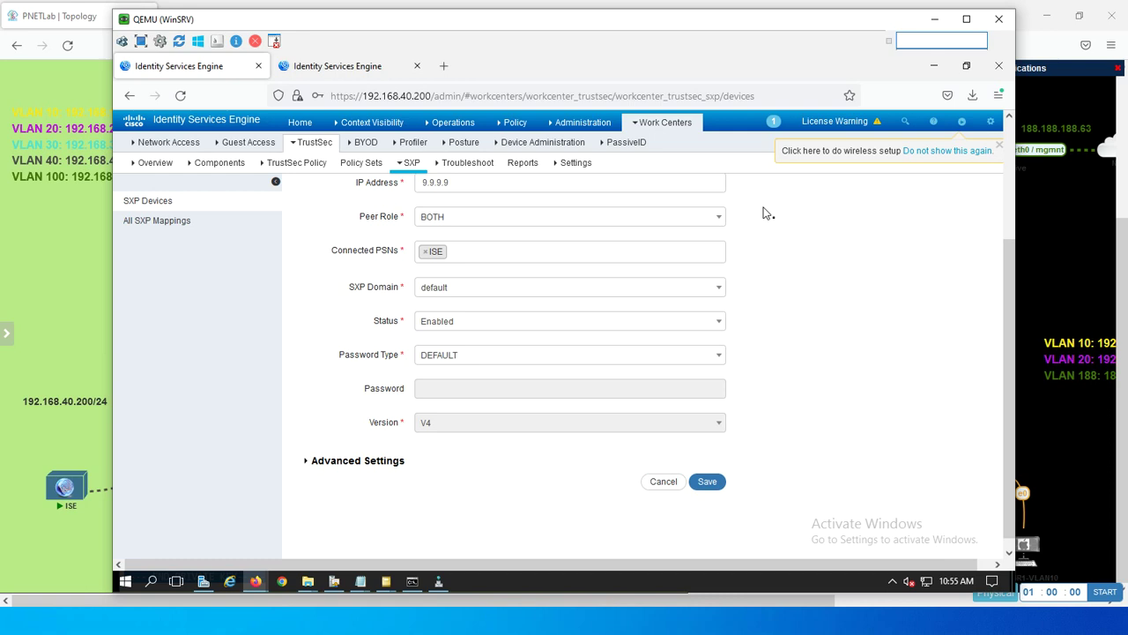
click(307, 463)
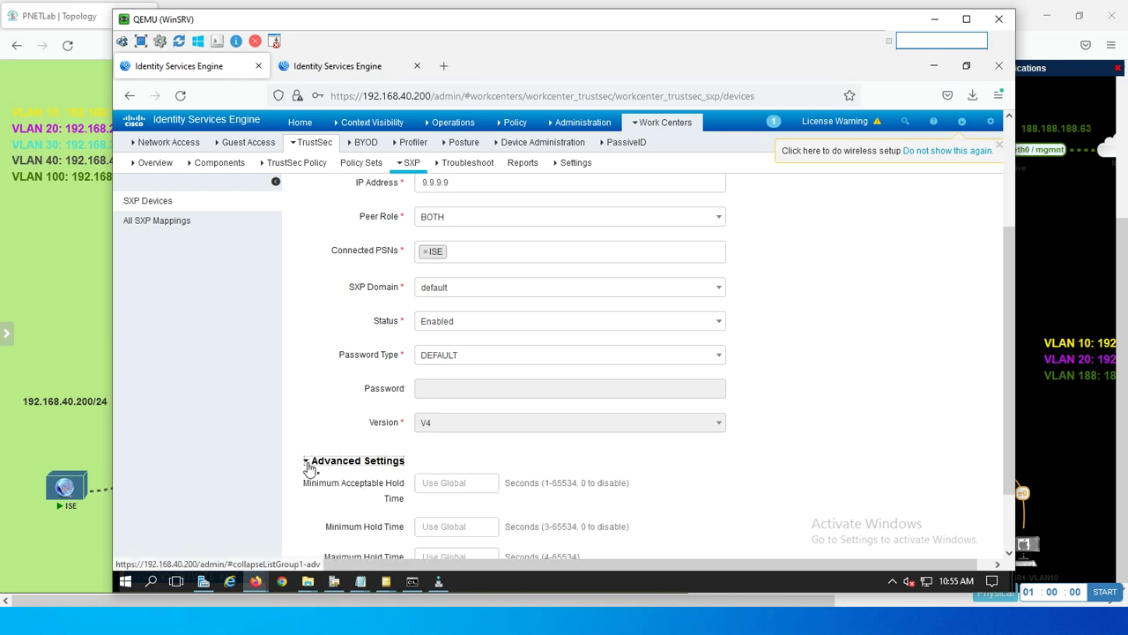
click(307, 463)
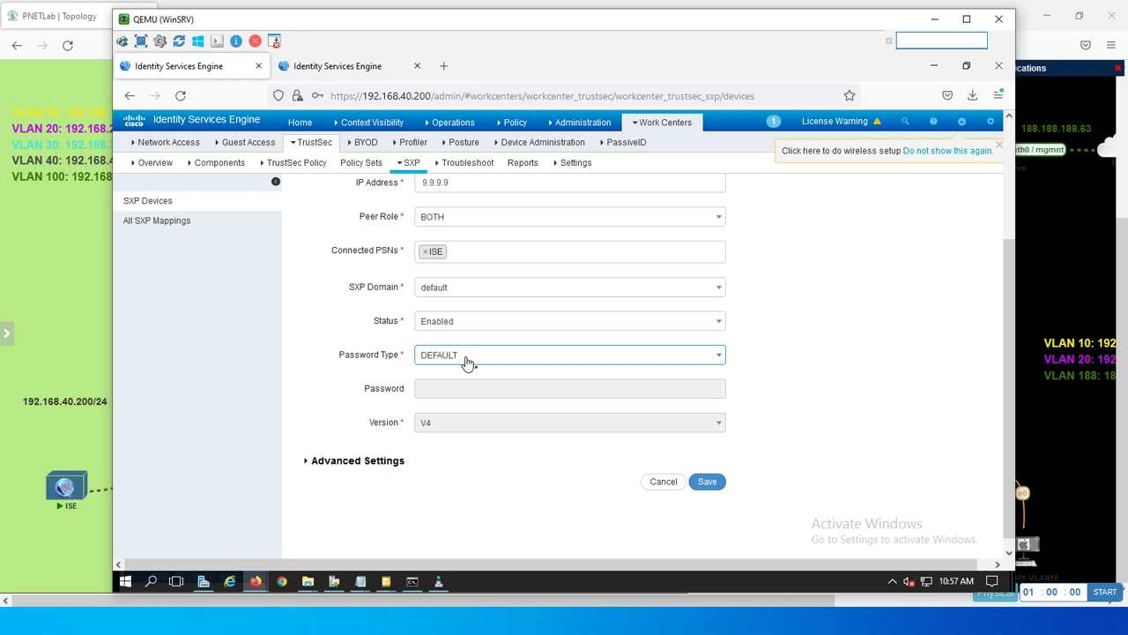
Save the FMC-Sw device with password type NONE, and check the SXP mappings and SXP devices lists.
click(466, 362)
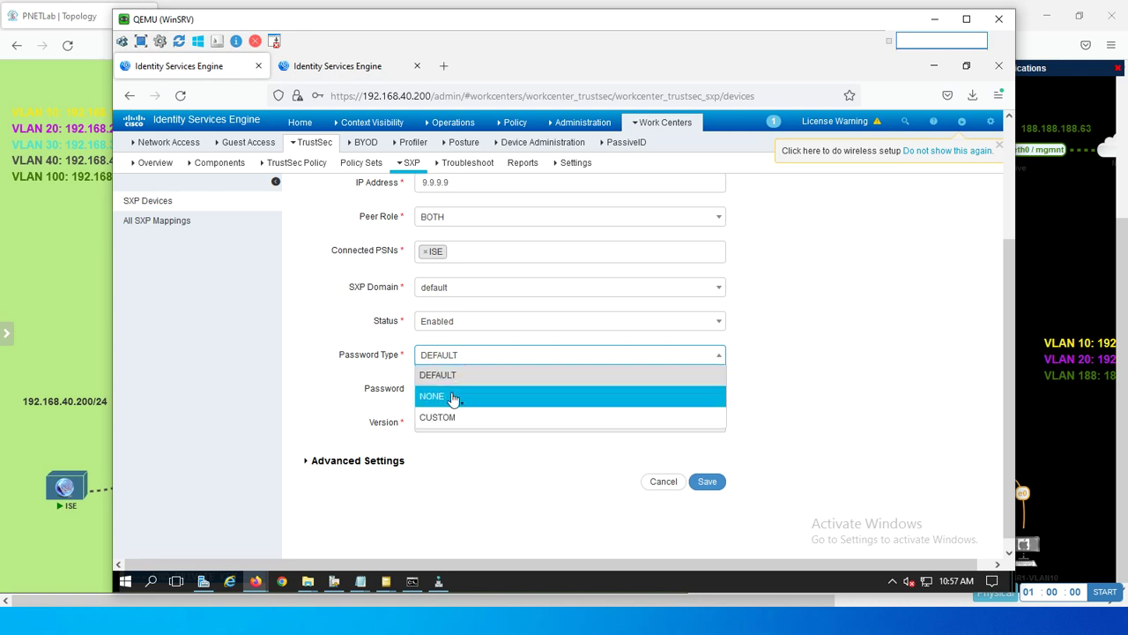
click(451, 396)
click(710, 481)
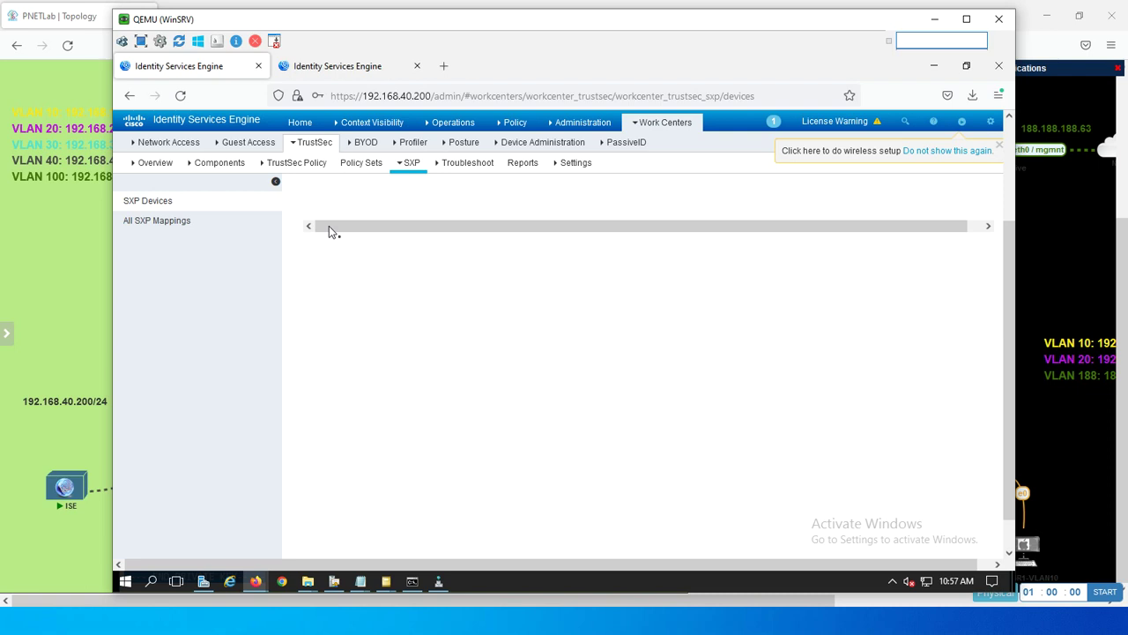
click(178, 228)
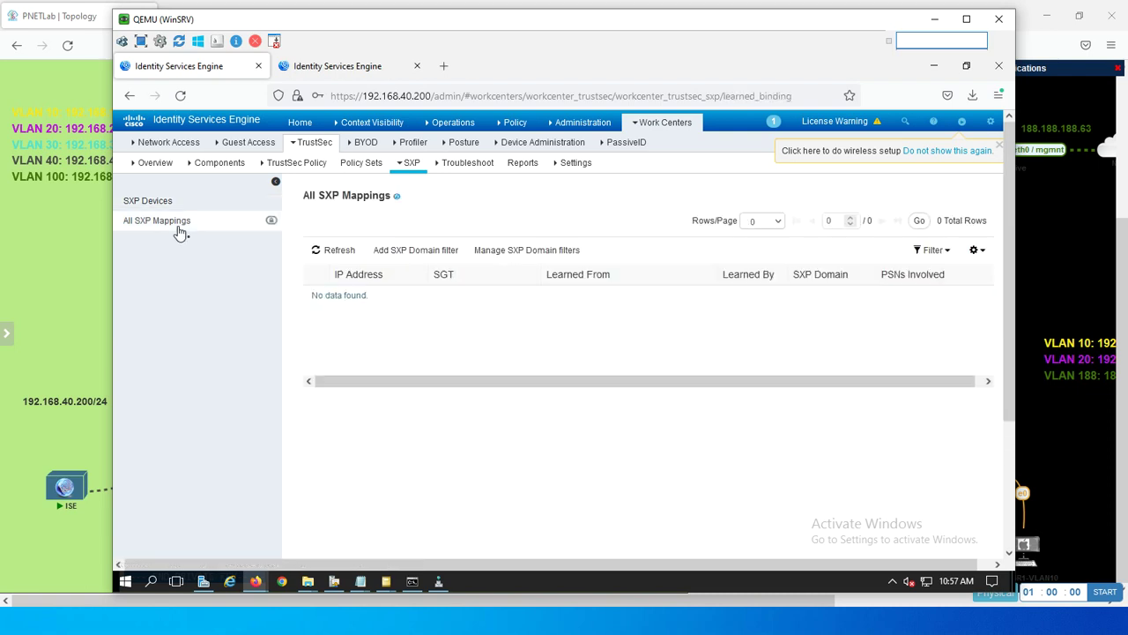
click(172, 201)
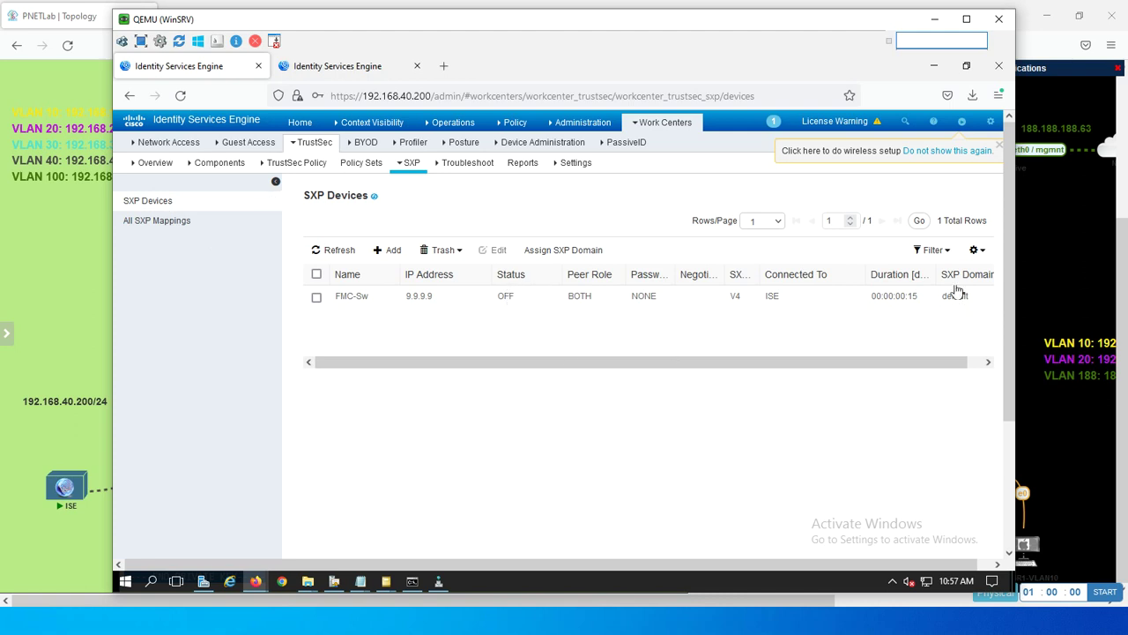
Create a new SXP domain named FMC from the SXP domain assignment.
click(561, 251)
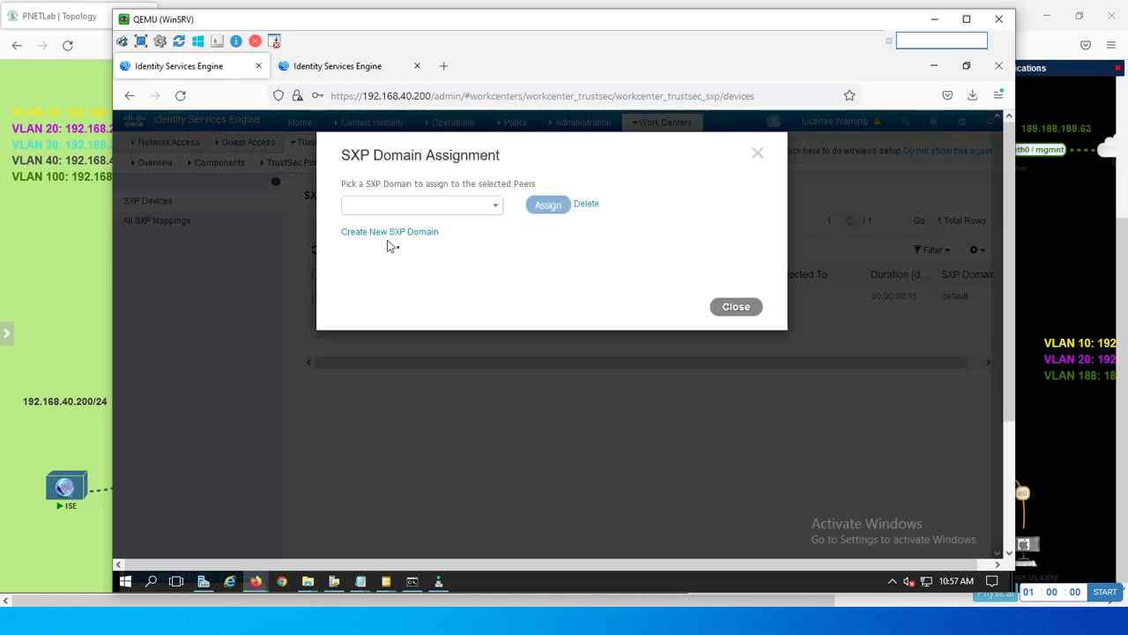
click(392, 239)
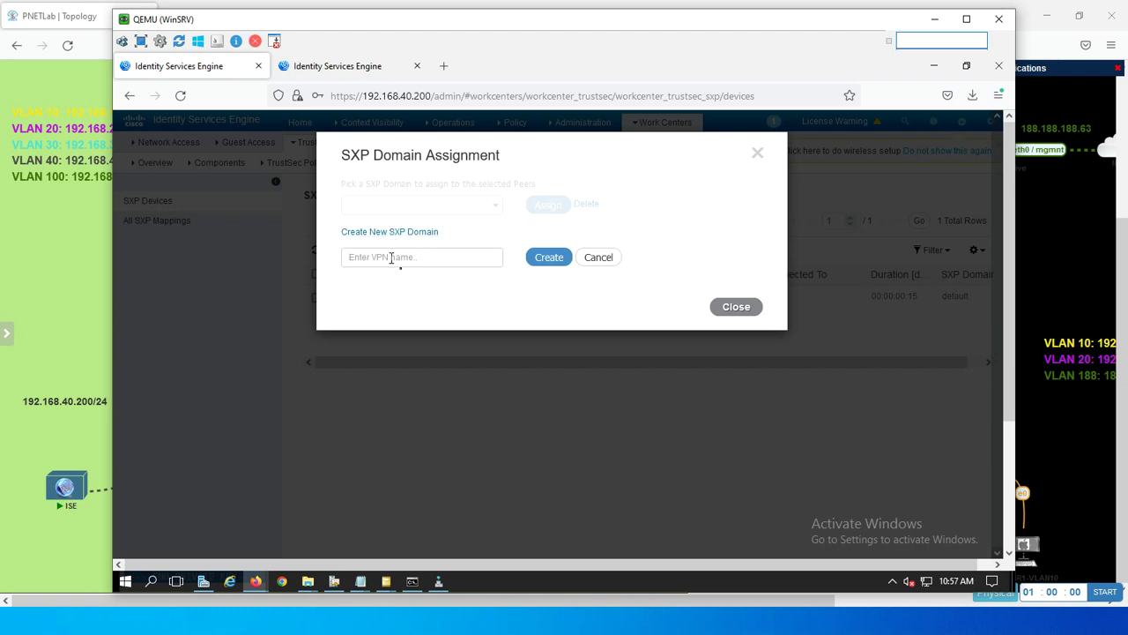
text(FMC)
click(549, 256)
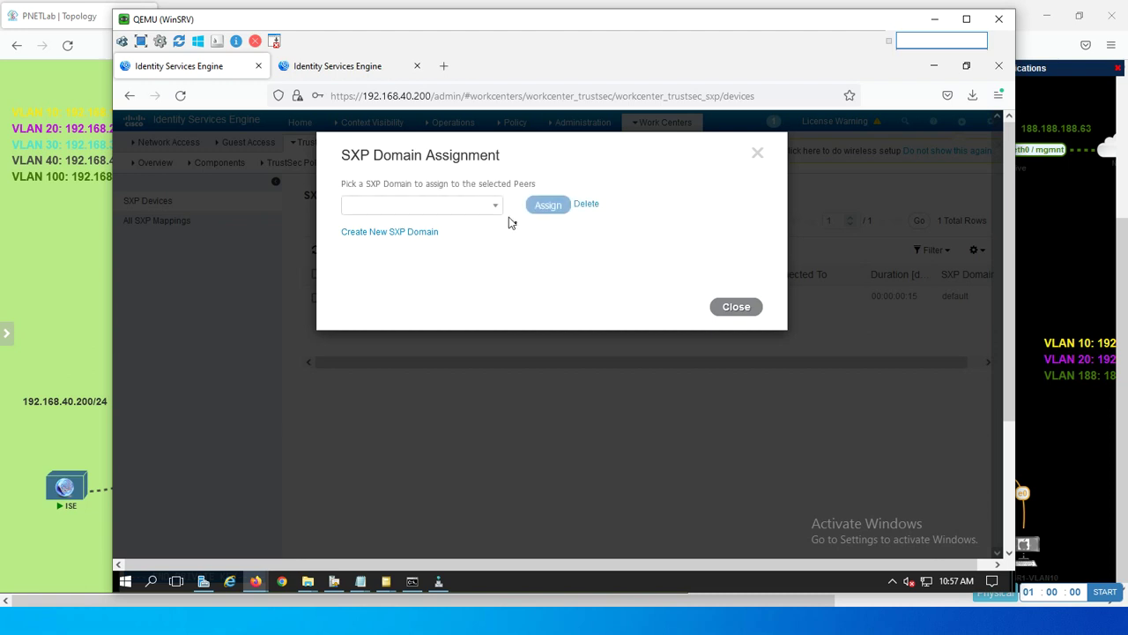
Try to assign the FMC domain without a selected SXP device, and close the domain assignment.
click(497, 212)
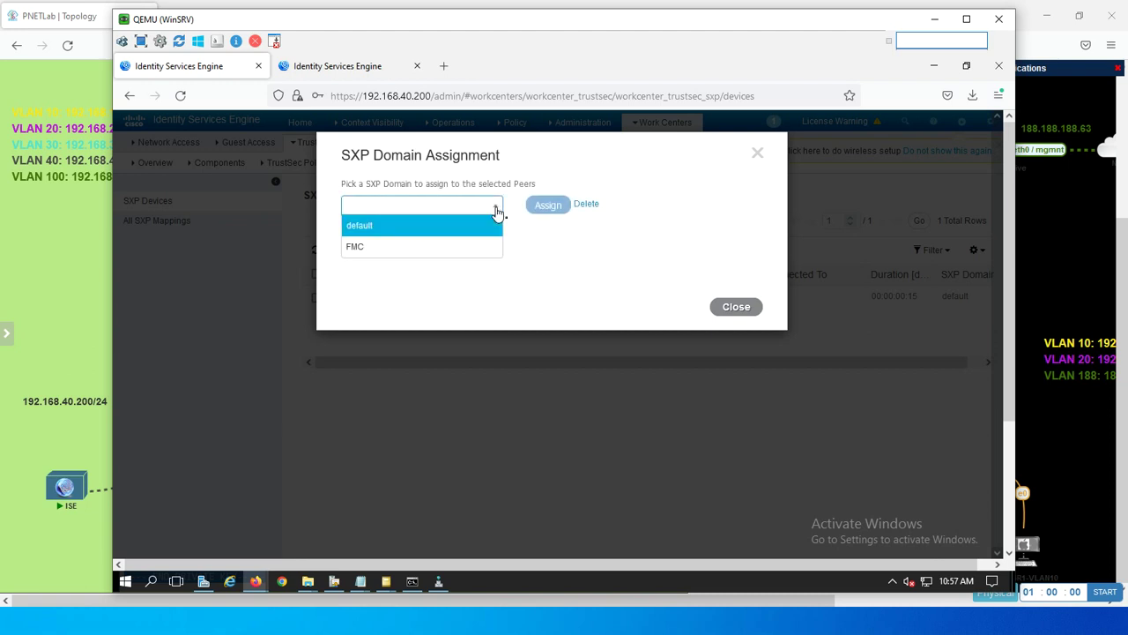
click(432, 247)
click(547, 206)
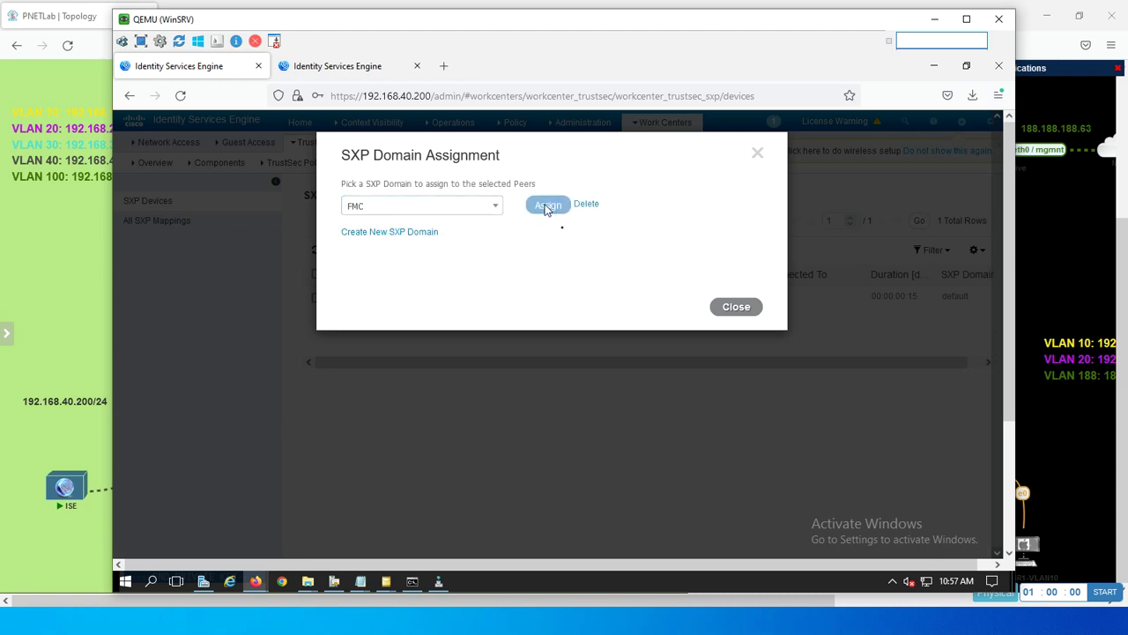
click(728, 308)
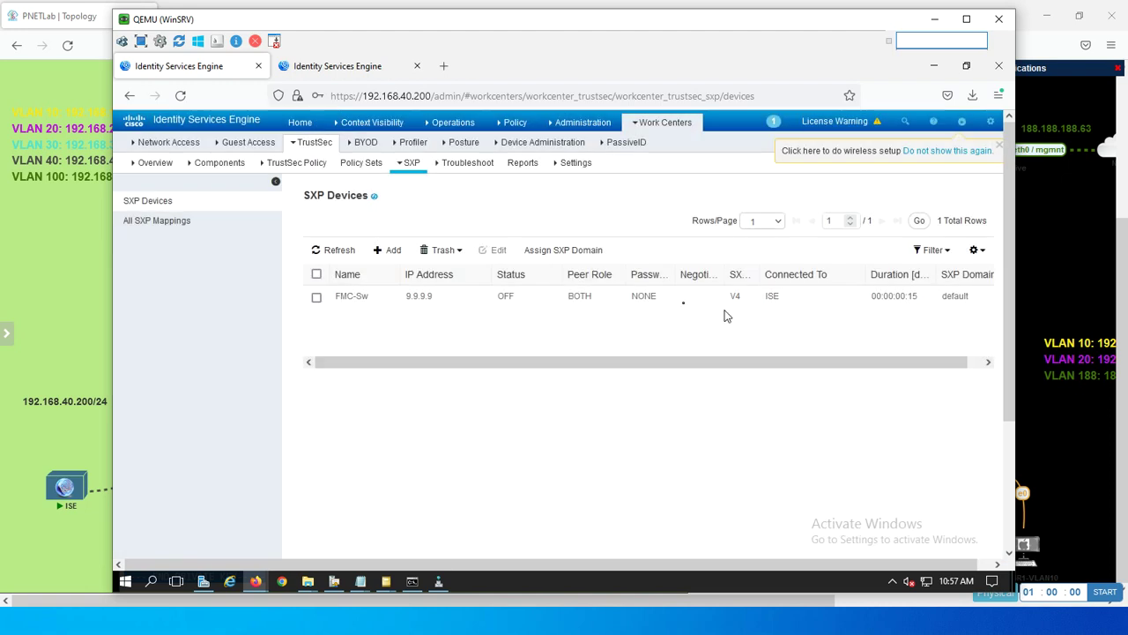
Change the FMC-Sw device's SXP domain to fmc and save it, and check the SXP mappings and devices lists.
click(316, 297)
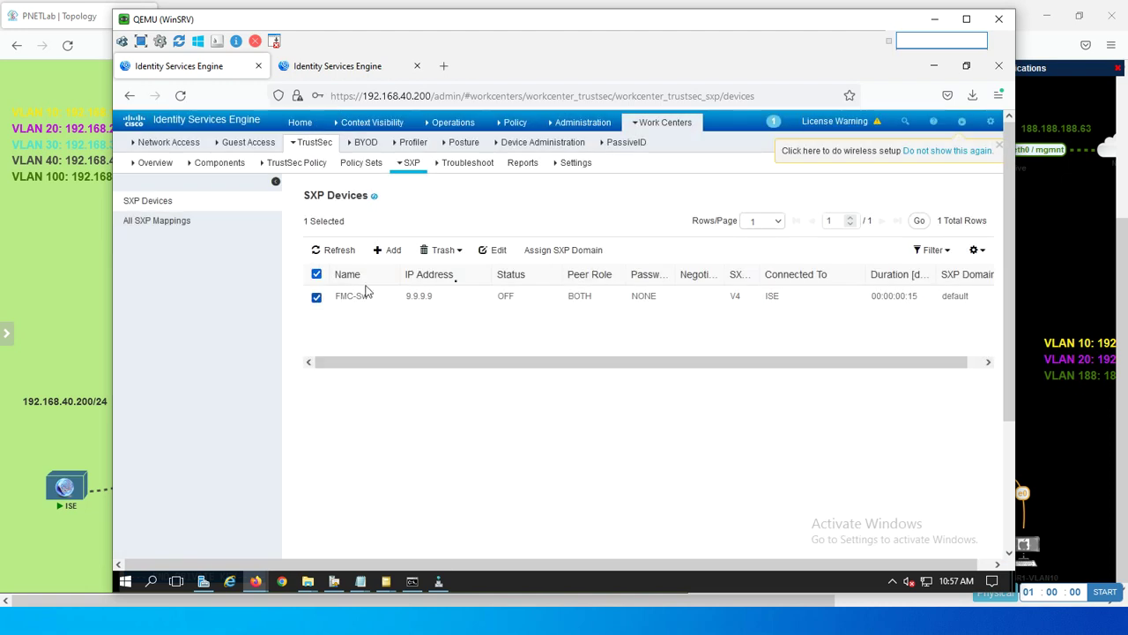
click(495, 252)
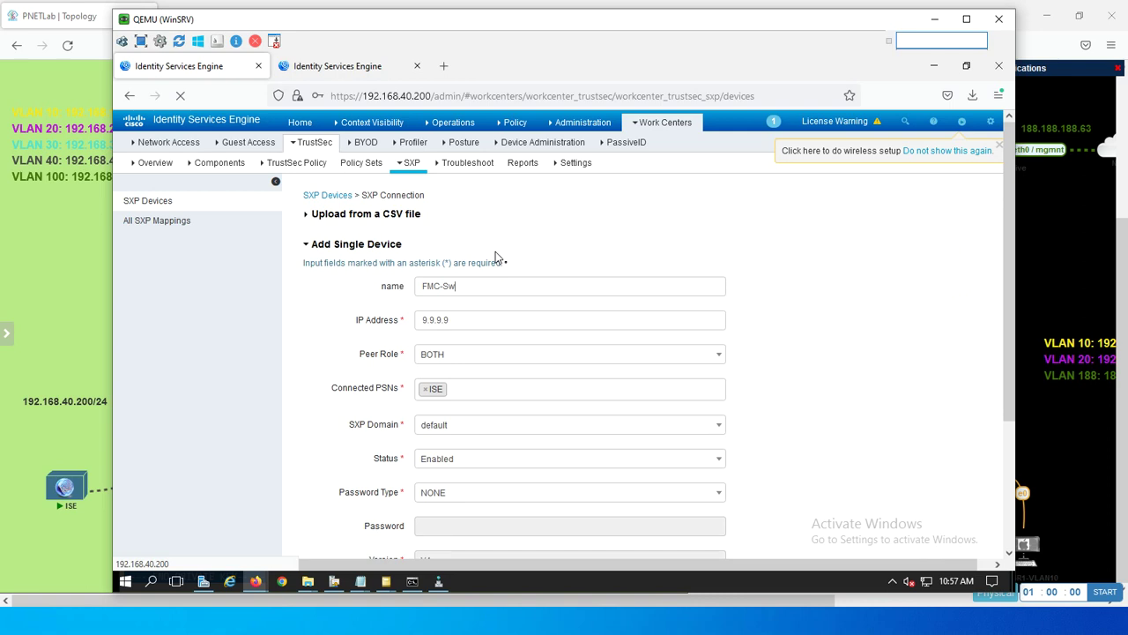
click(518, 427)
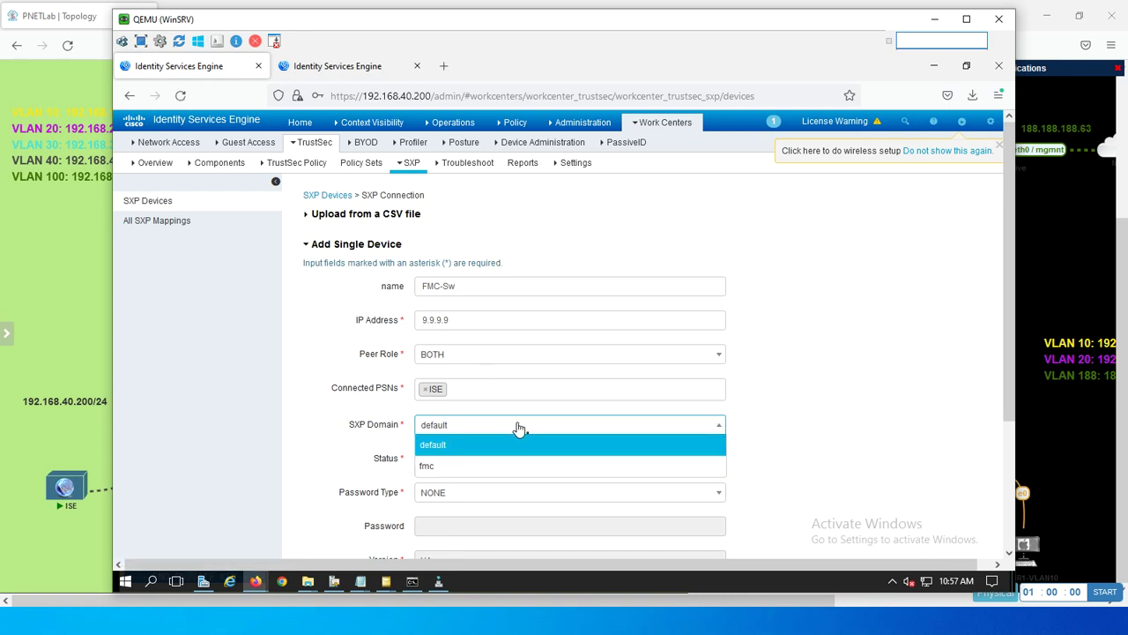
click(448, 467)
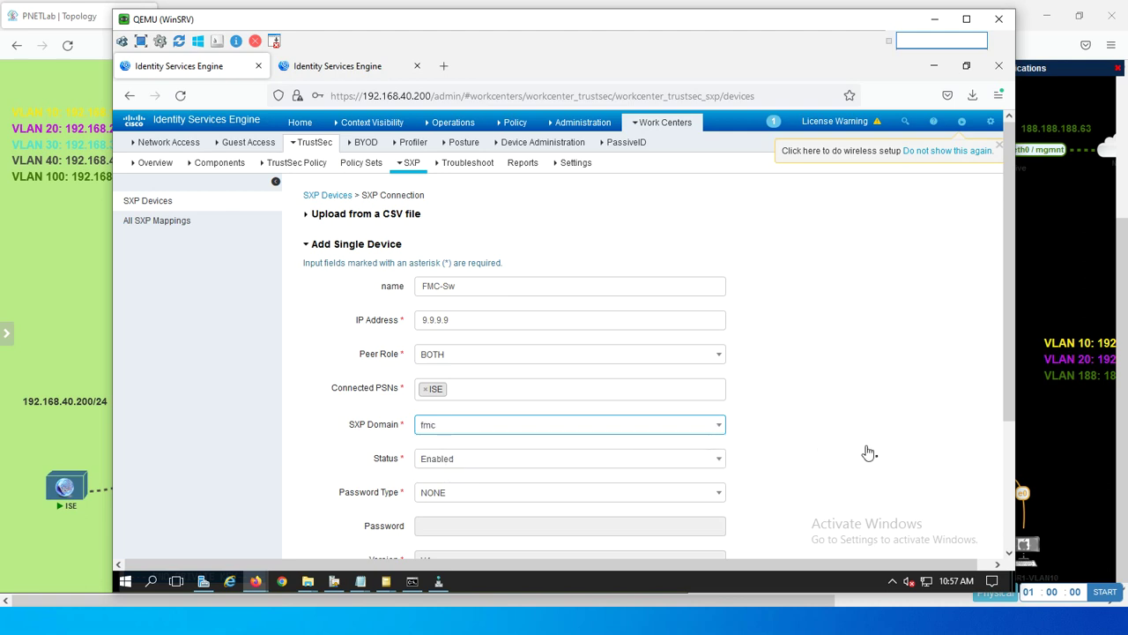
drag(1007, 377, 1002, 553)
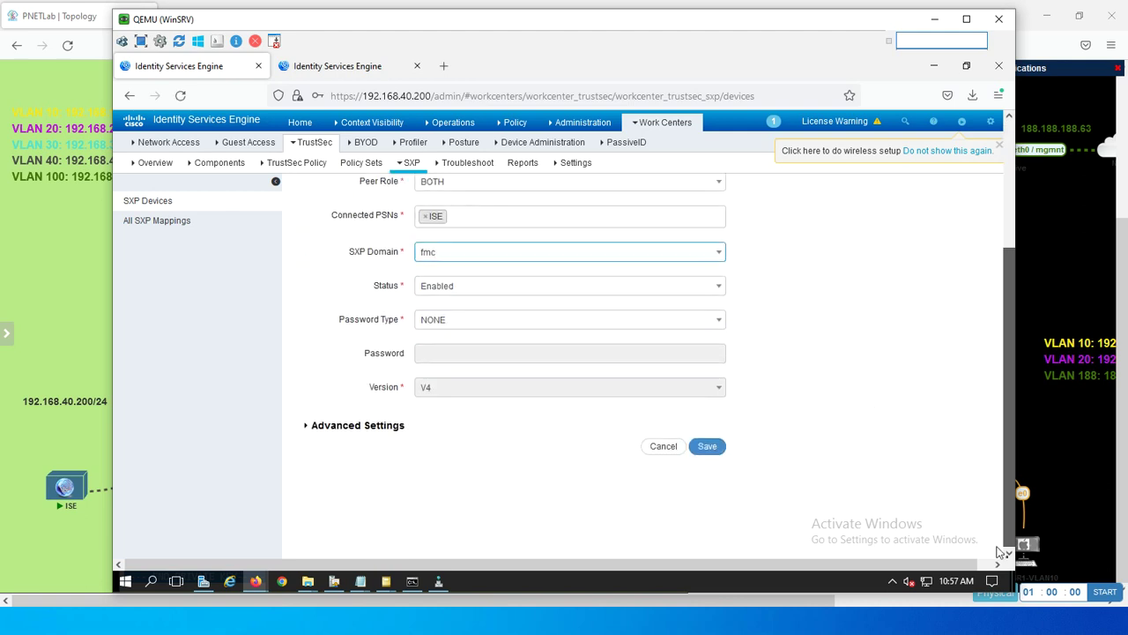
click(711, 447)
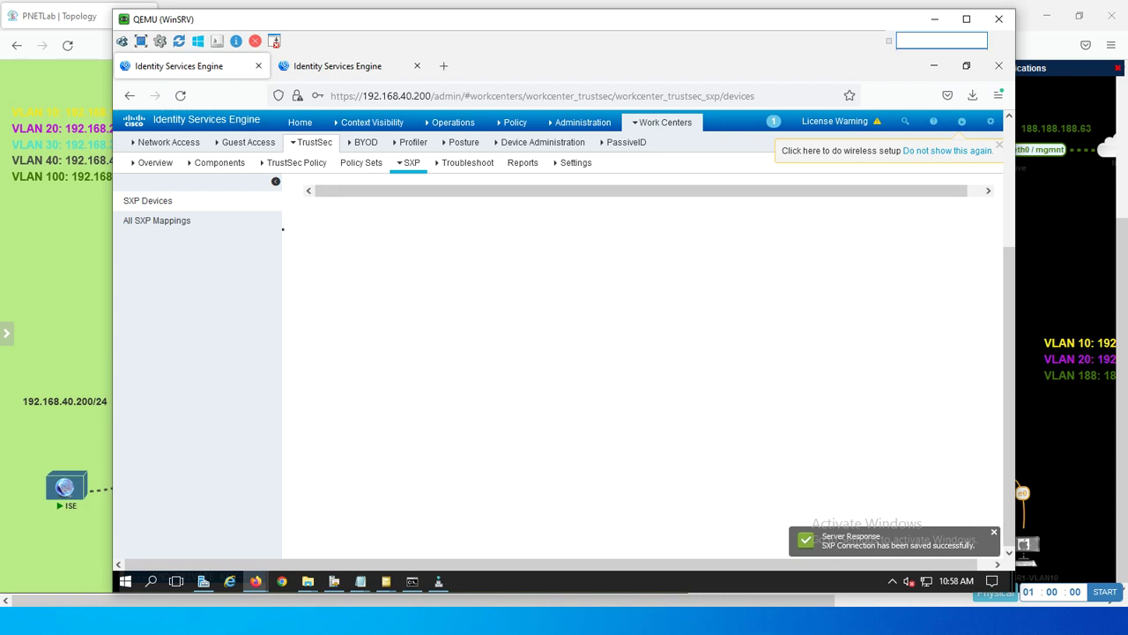
click(177, 223)
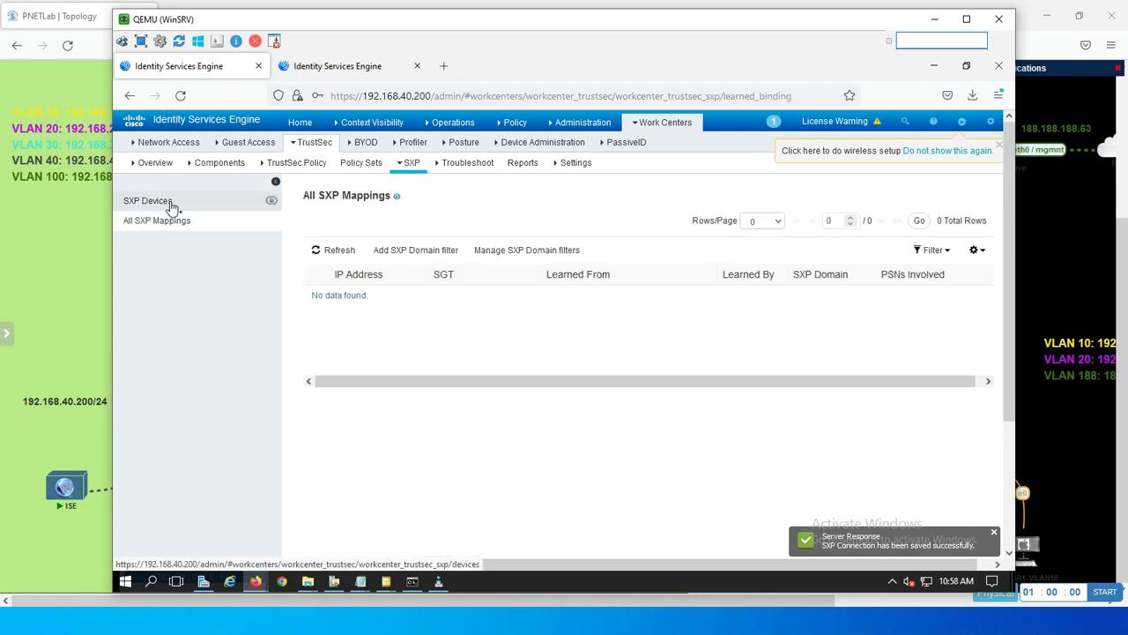
click(173, 202)
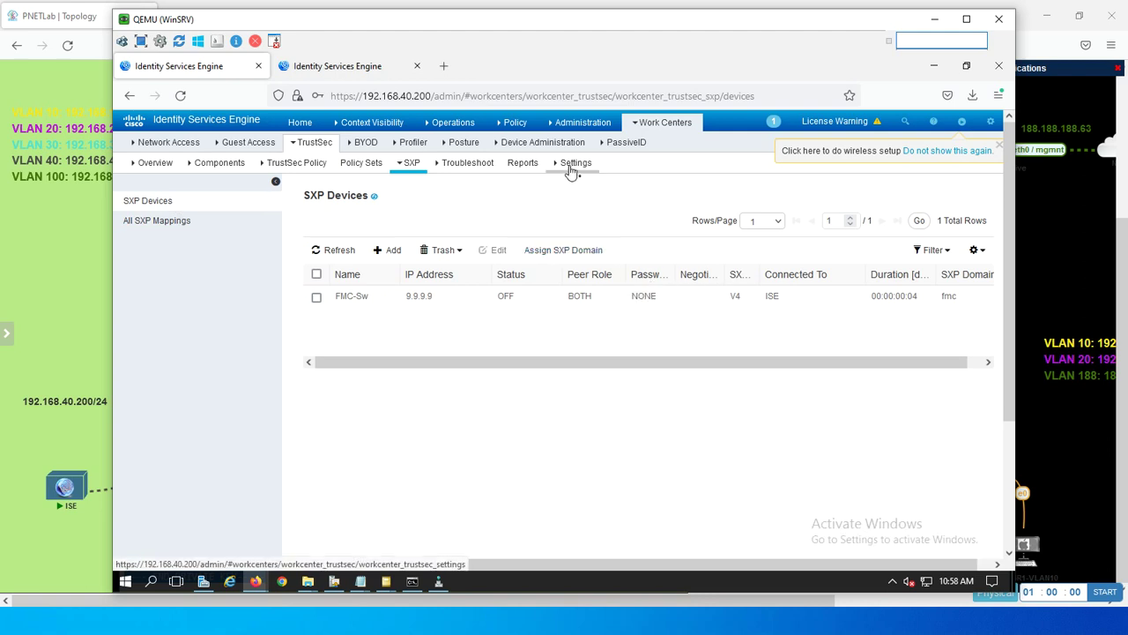
Edit the IP SGT static mapping for 192.168.10.31, replace its SXP domain with fmc, and save it.
click(220, 164)
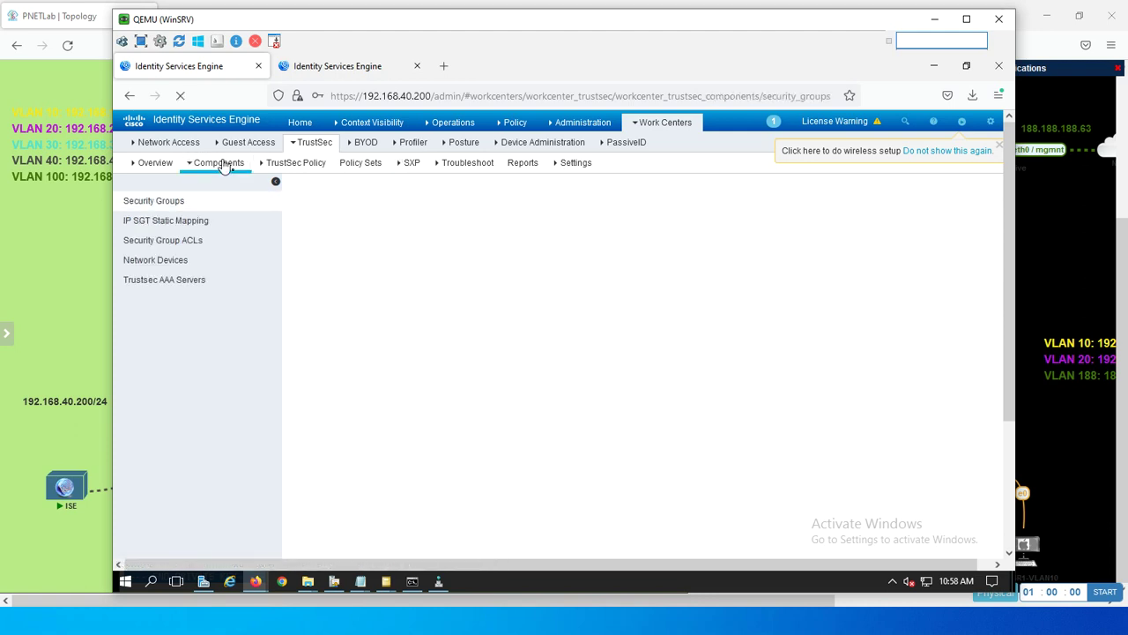
click(186, 226)
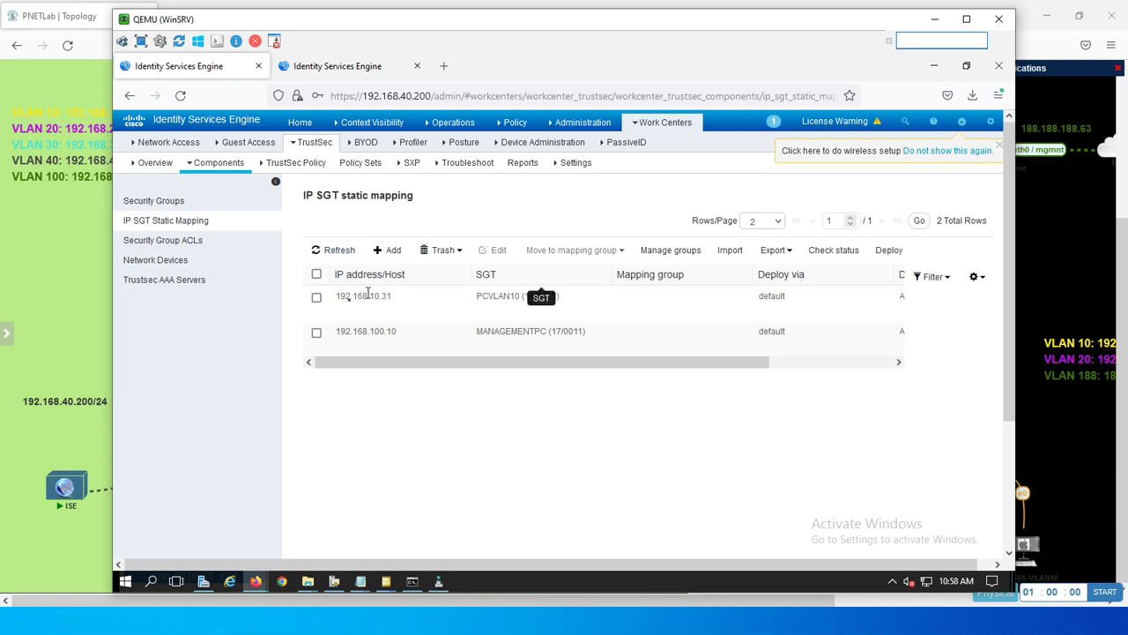
click(319, 299)
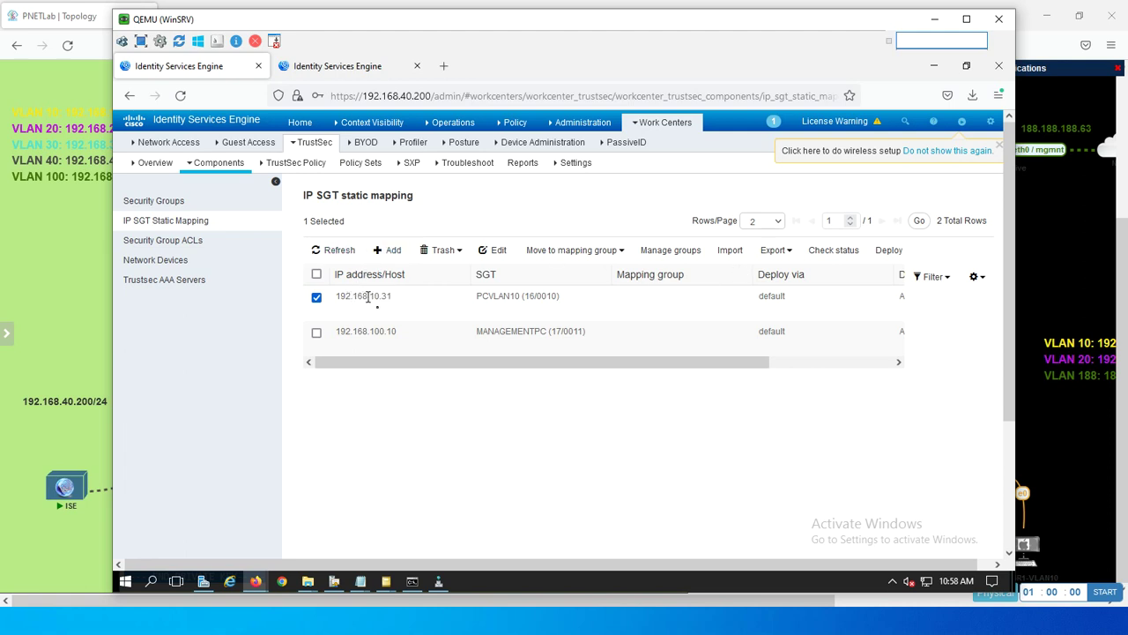
click(498, 251)
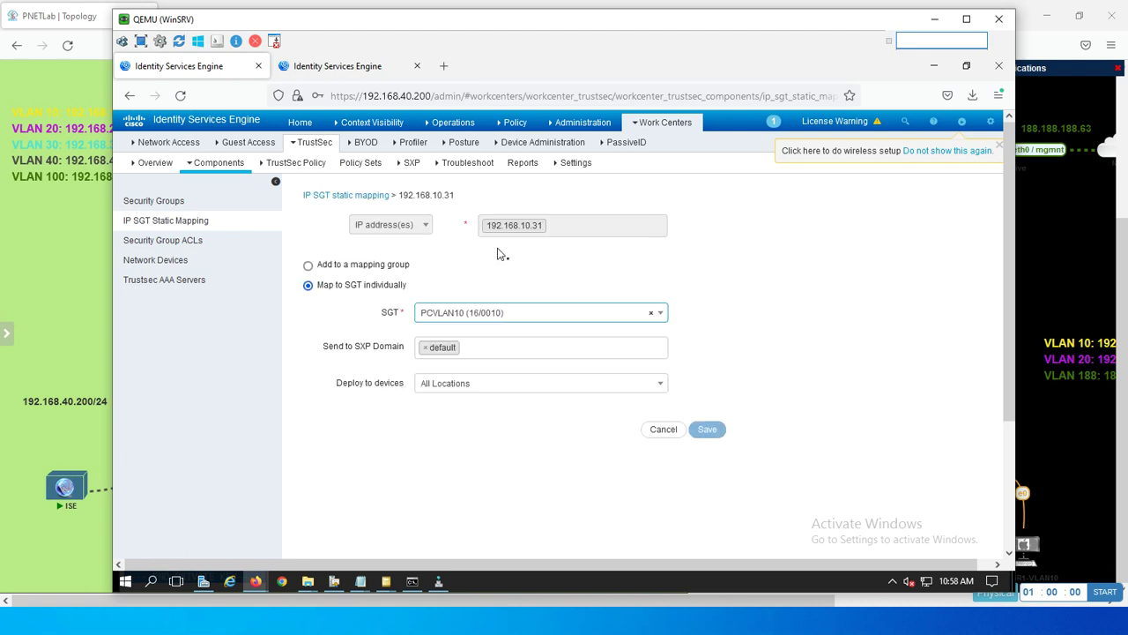
click(425, 348)
click(428, 390)
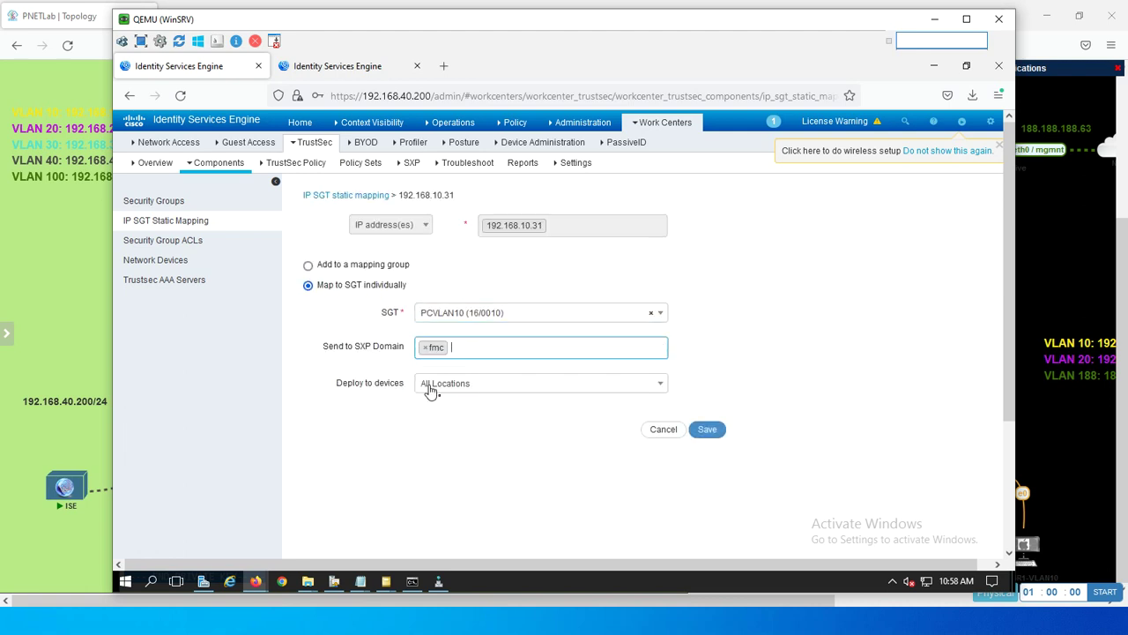
click(709, 429)
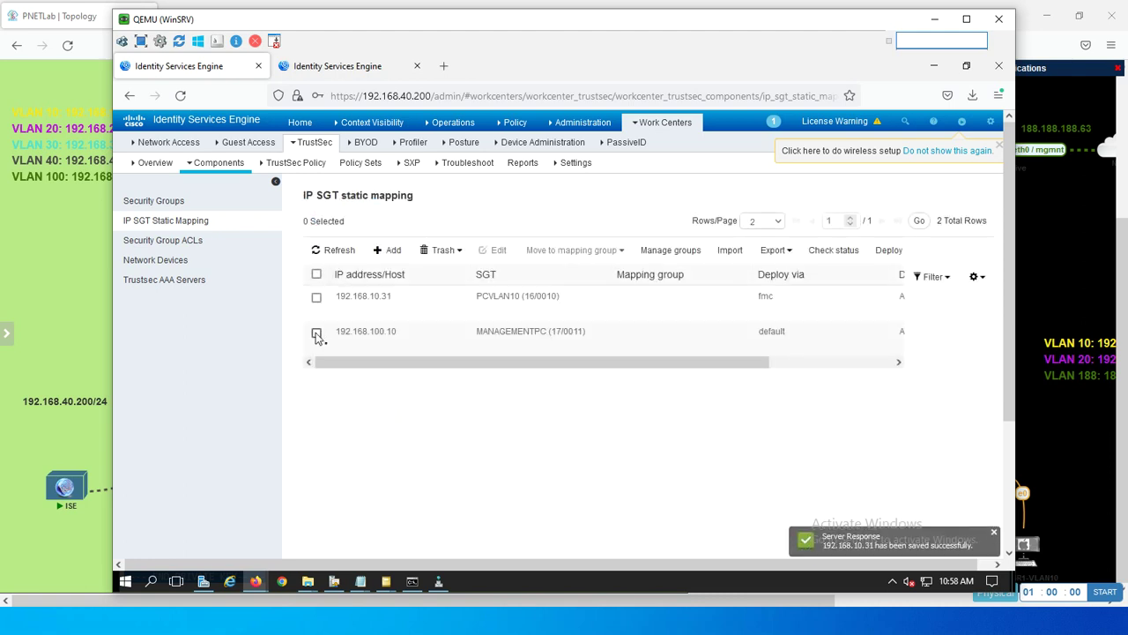
Replace the SXP domain of the 192.168.100.10 IP SGT static mapping with fmc and save it.
click(316, 334)
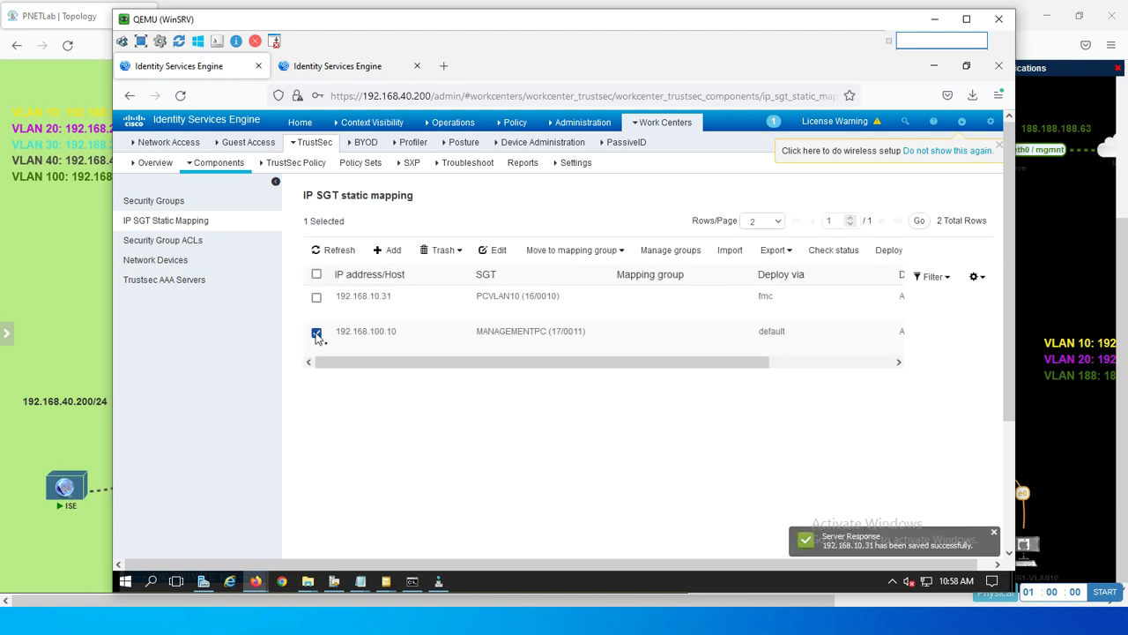
click(498, 251)
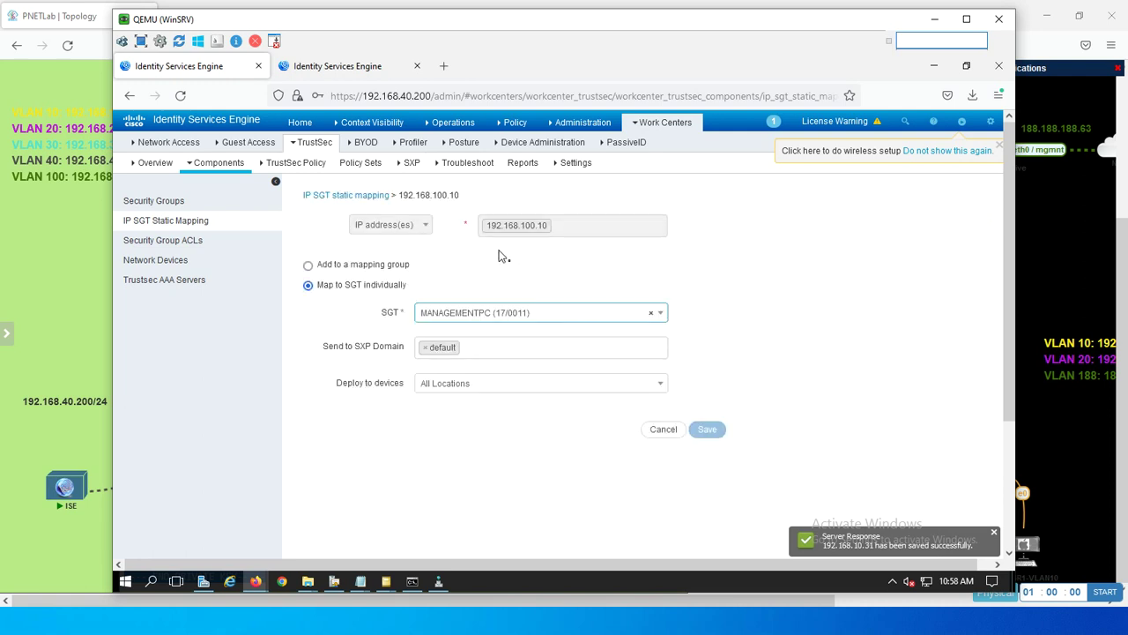
click(424, 351)
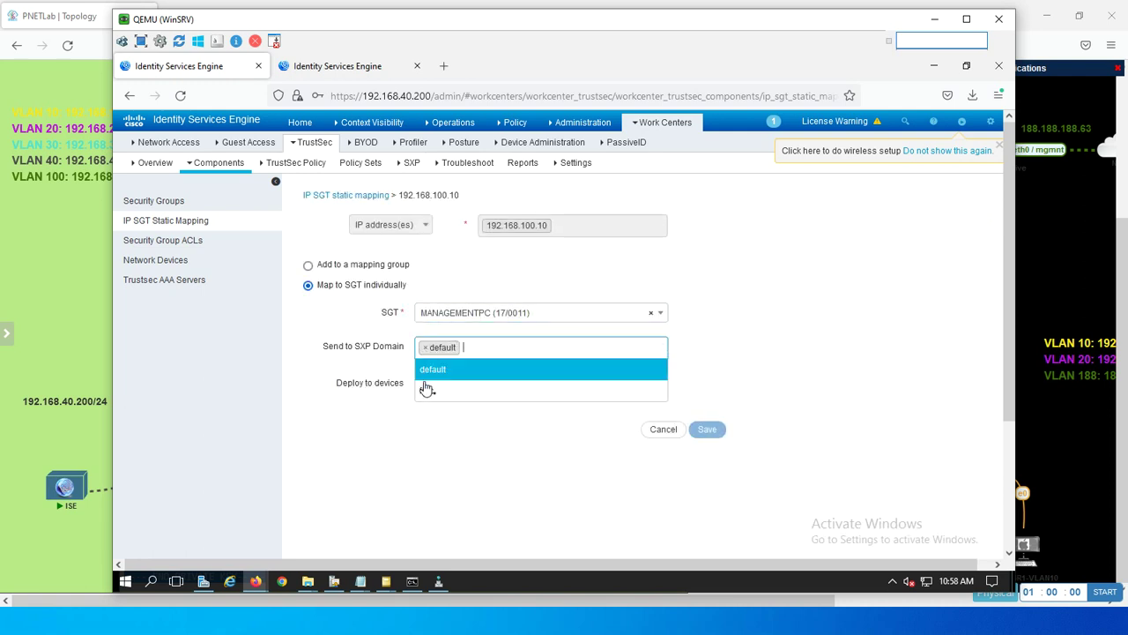
click(427, 389)
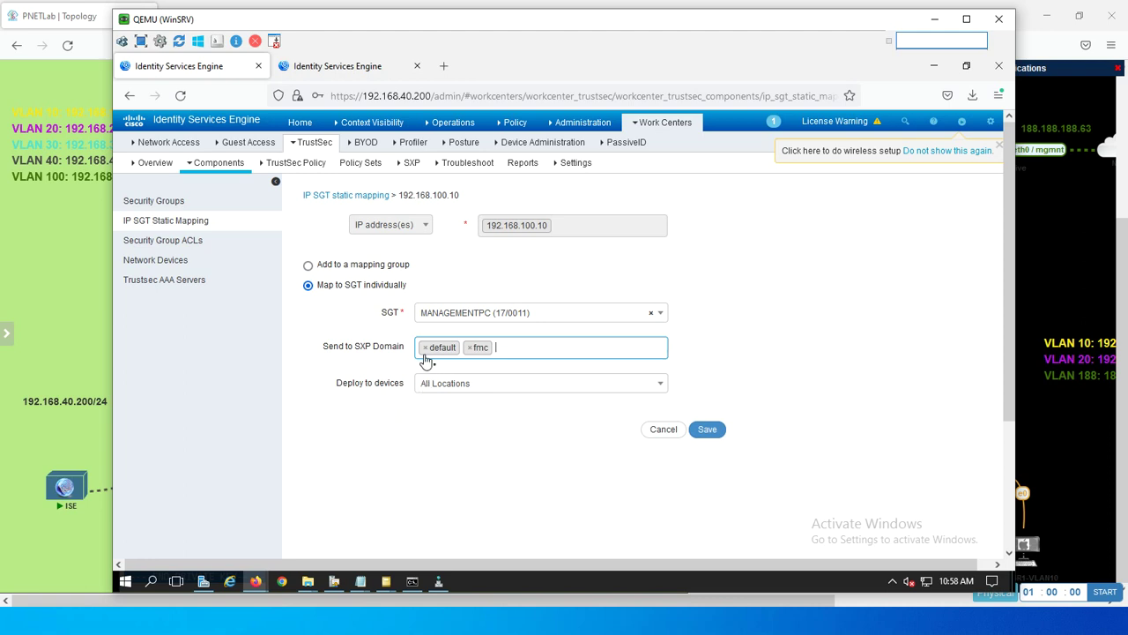
click(425, 349)
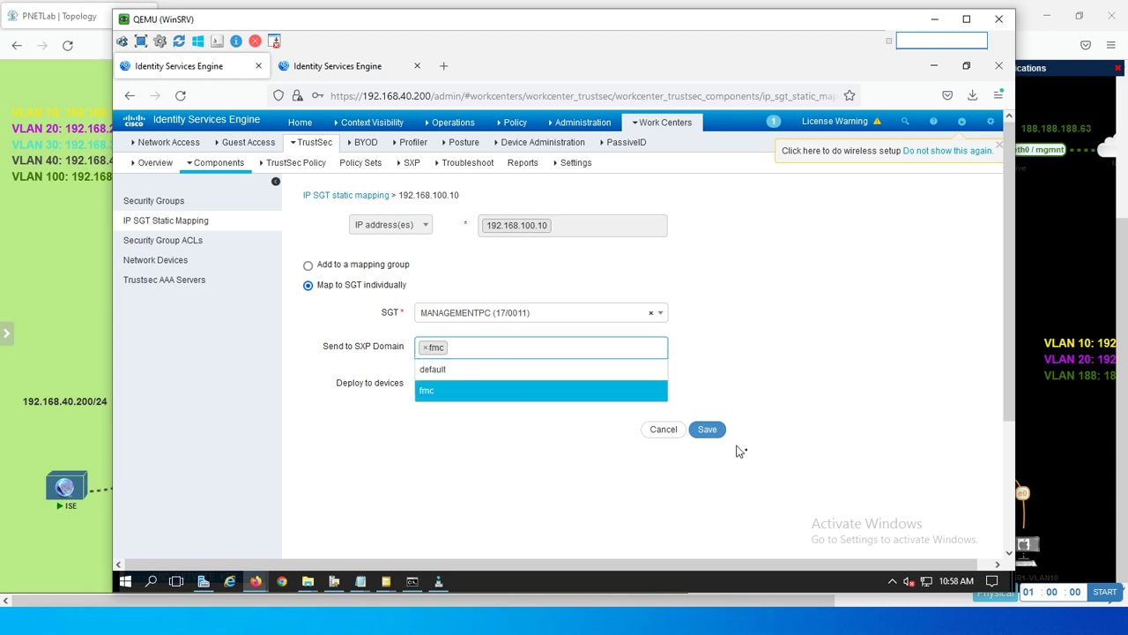
click(707, 432)
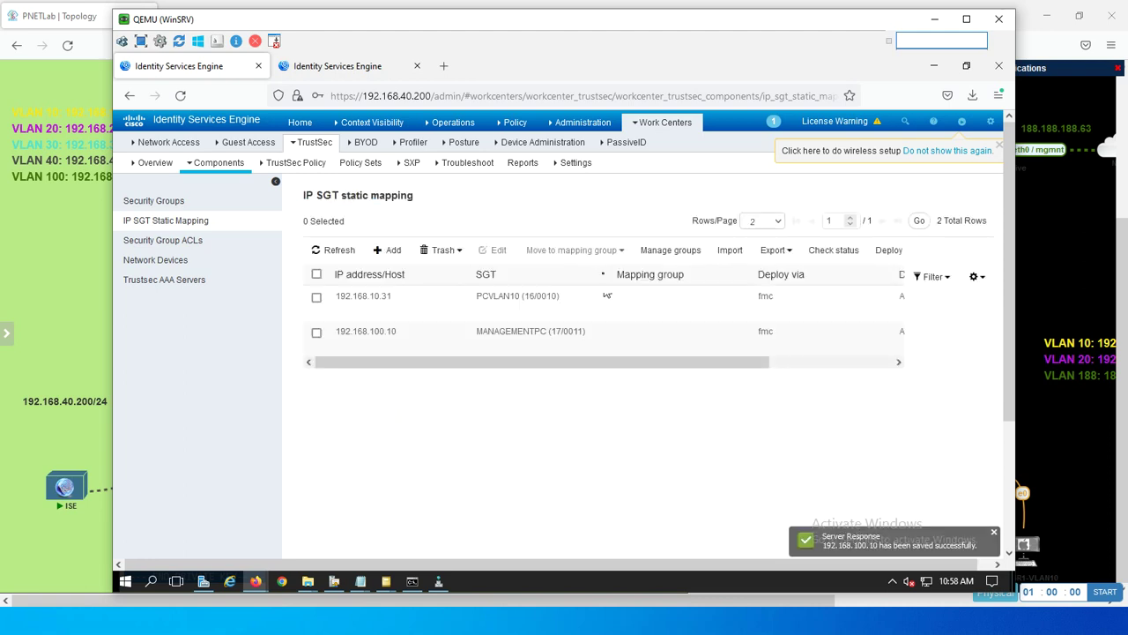
Save the SXP settings with PxGrid publishing of SXP bindings and RADIUS mappings enabled, and accept the SXP service restart.
click(574, 165)
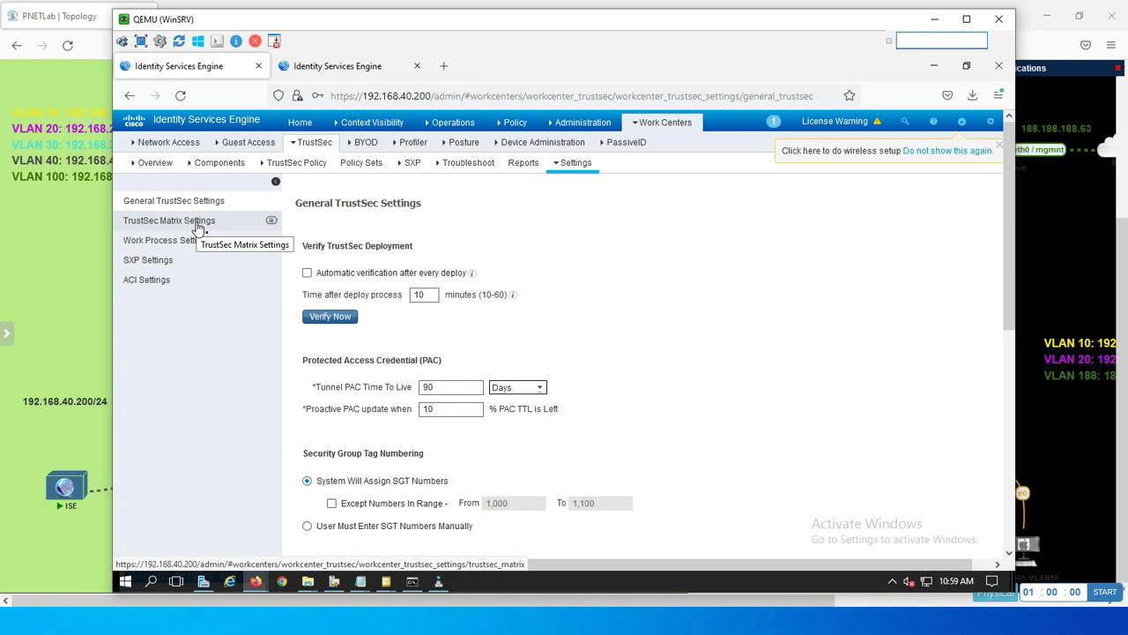
click(171, 264)
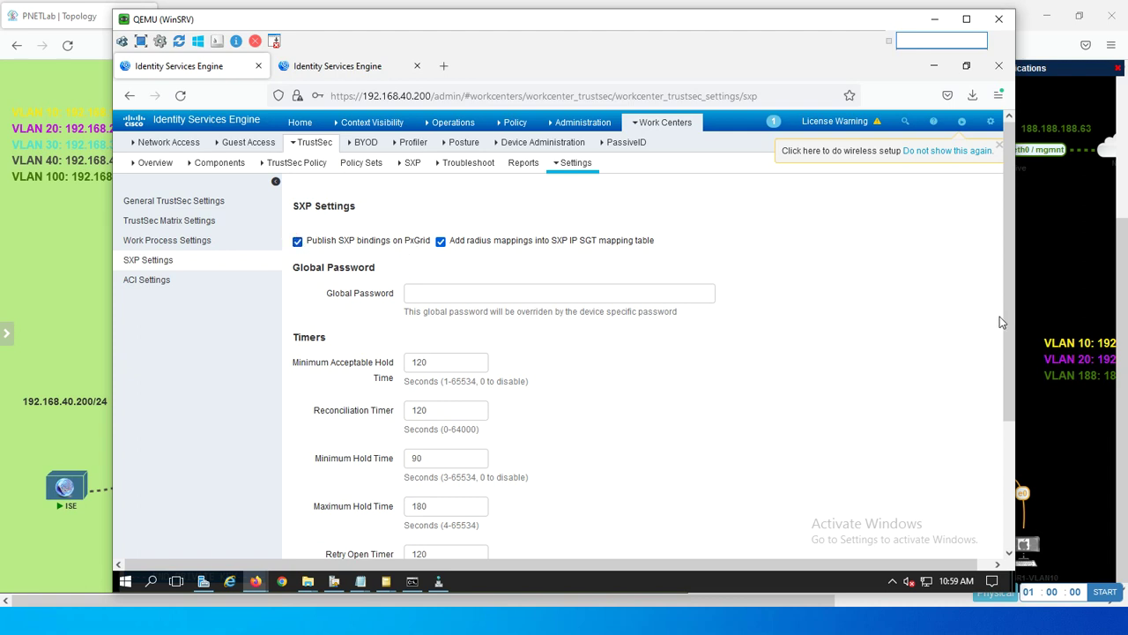
drag(1012, 321, 987, 490)
click(685, 428)
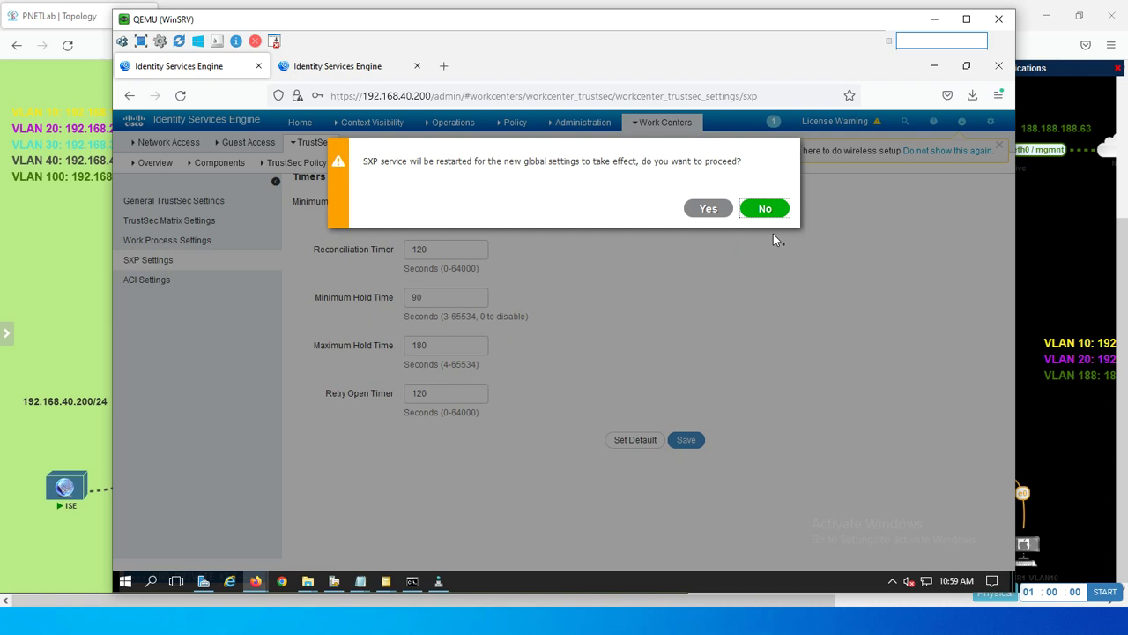
click(709, 209)
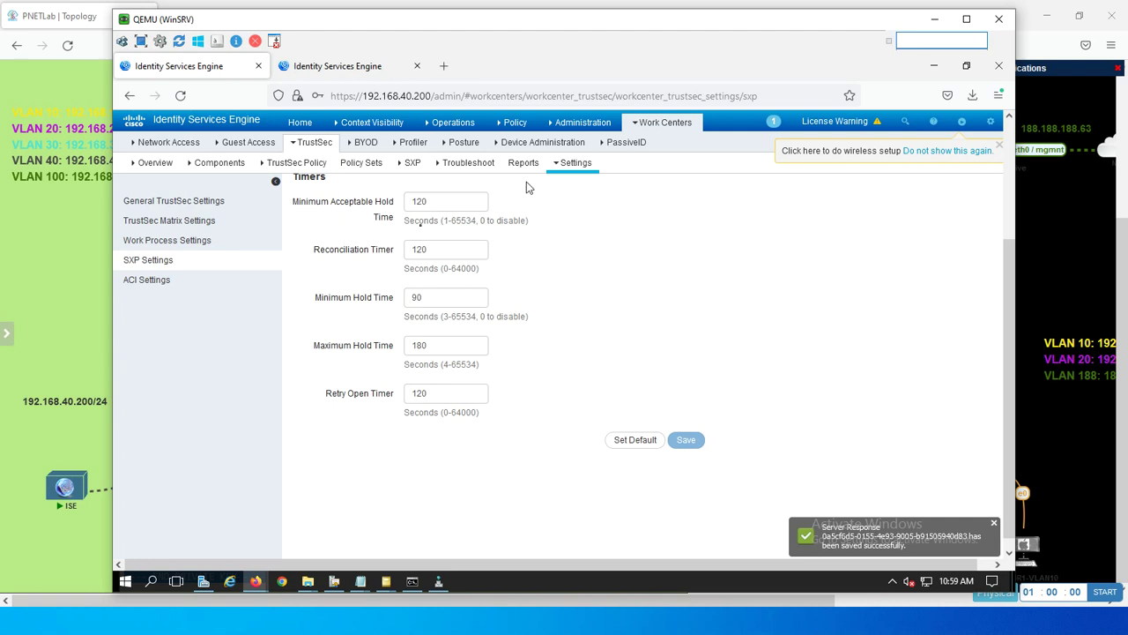
Check the SXP devices list, reload the All SXP Mappings page, and dismiss the SXP introduction.
click(167, 142)
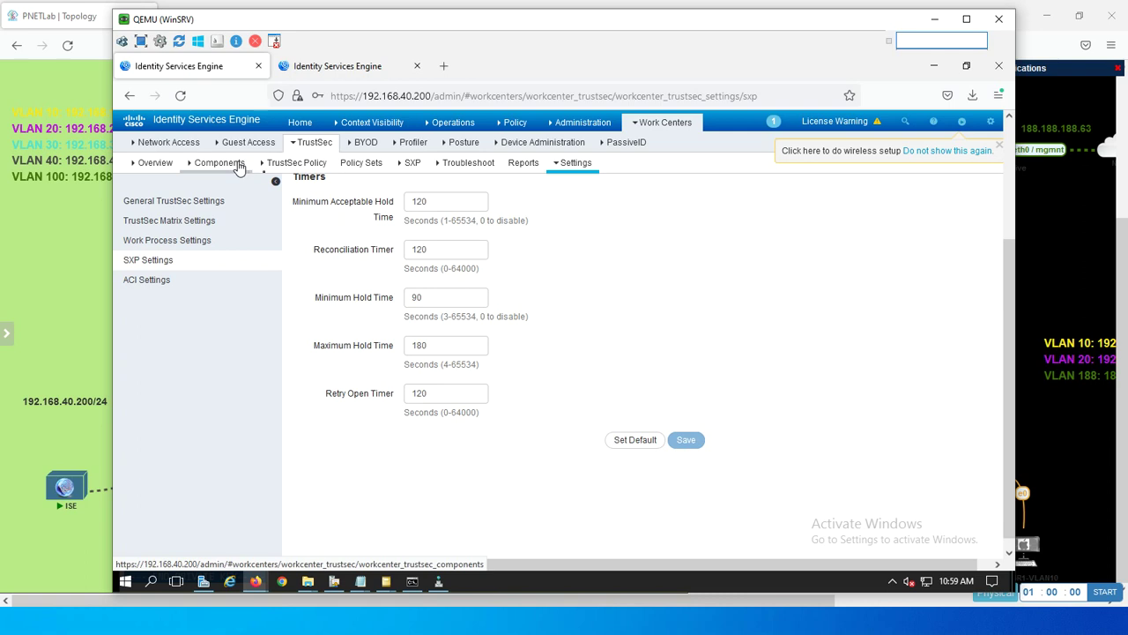
click(408, 165)
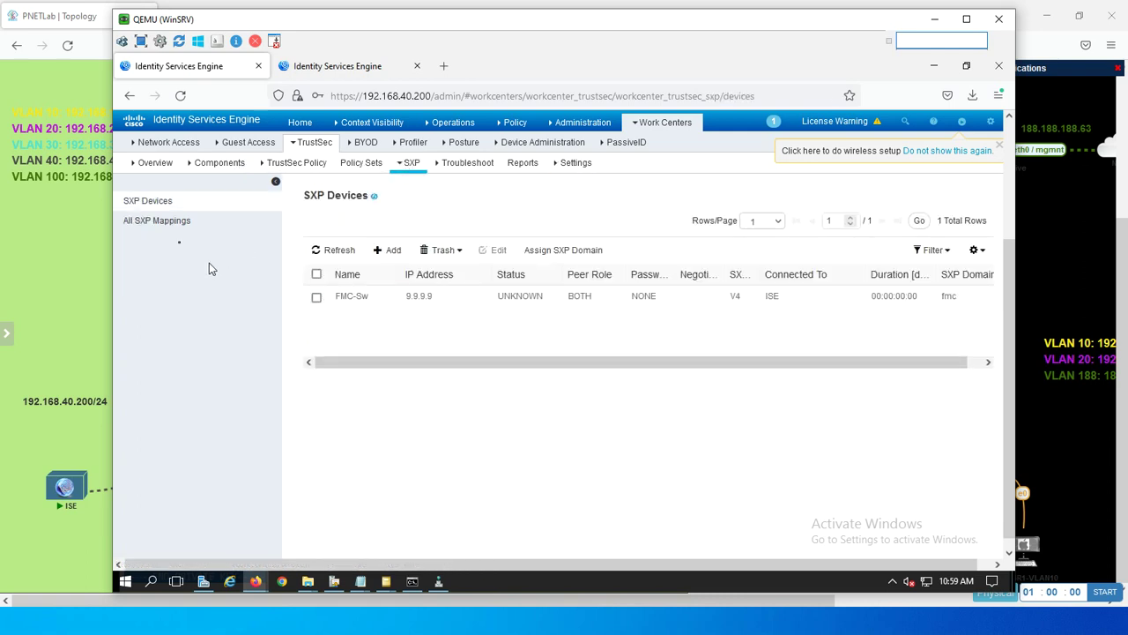
click(167, 234)
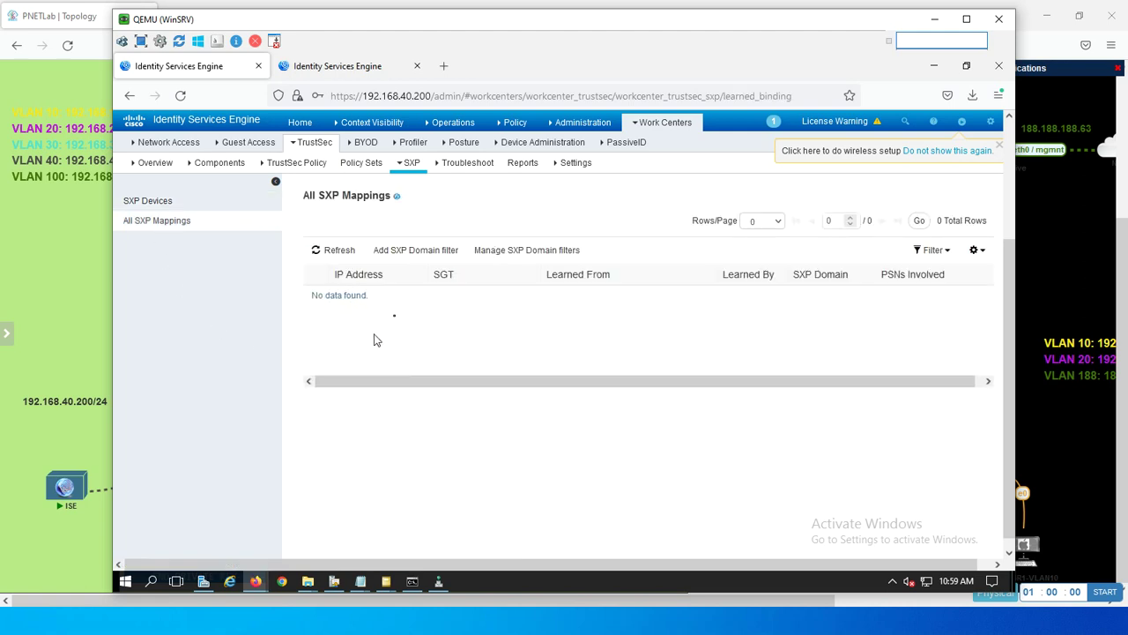
click(180, 97)
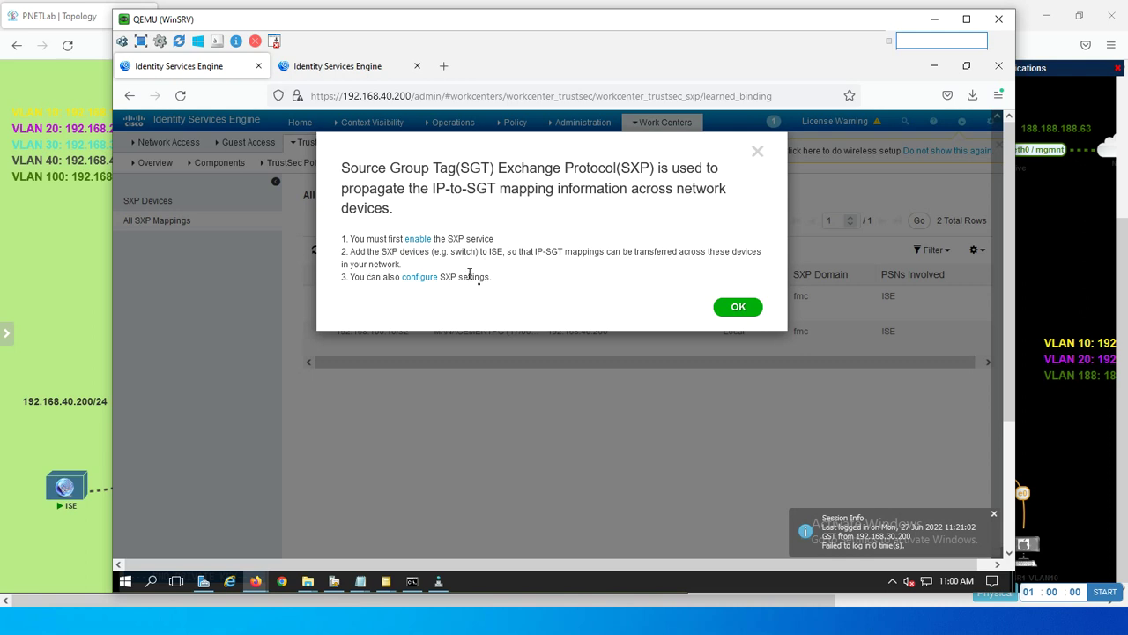
click(739, 308)
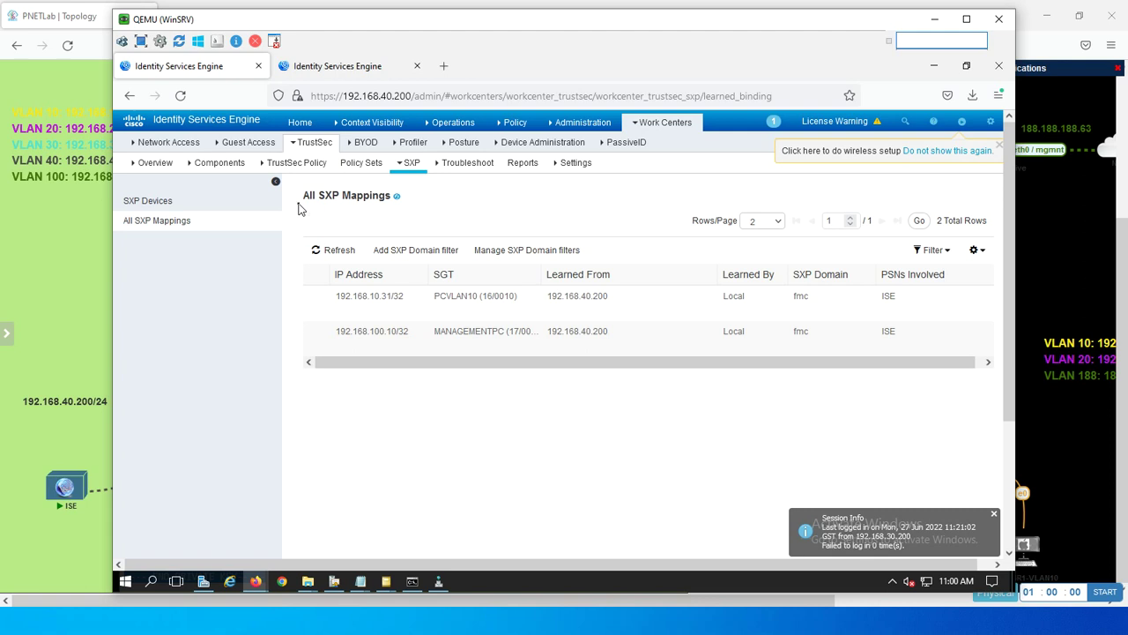
Review the FMC-Sw device's SXP connection settings without editing them, and return to the SXP devices and mappings lists.
click(141, 202)
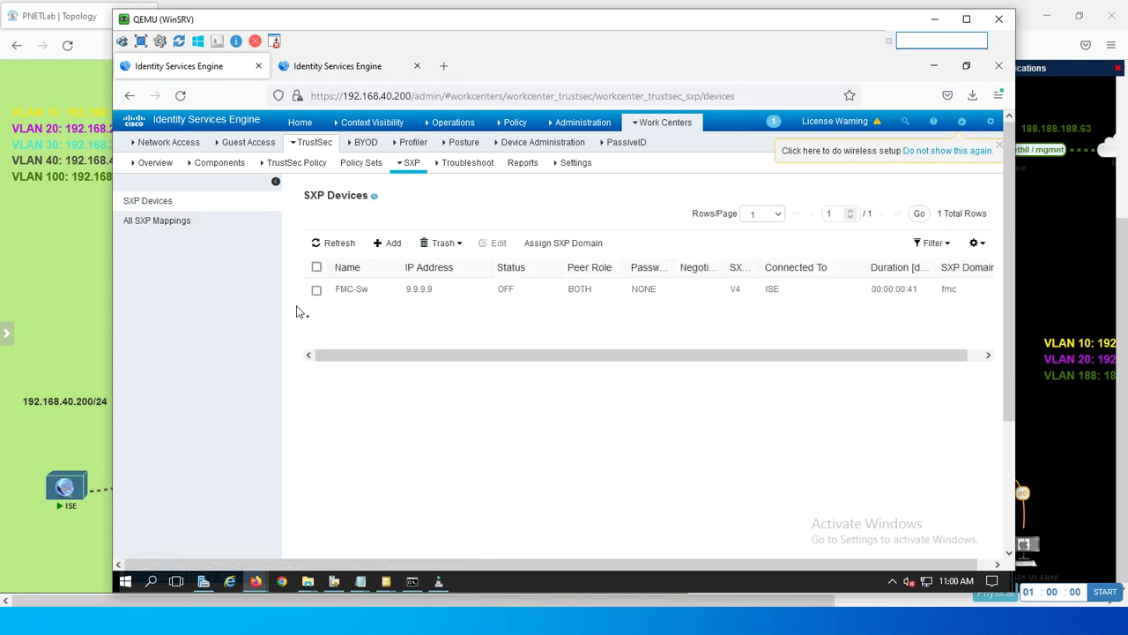
click(317, 291)
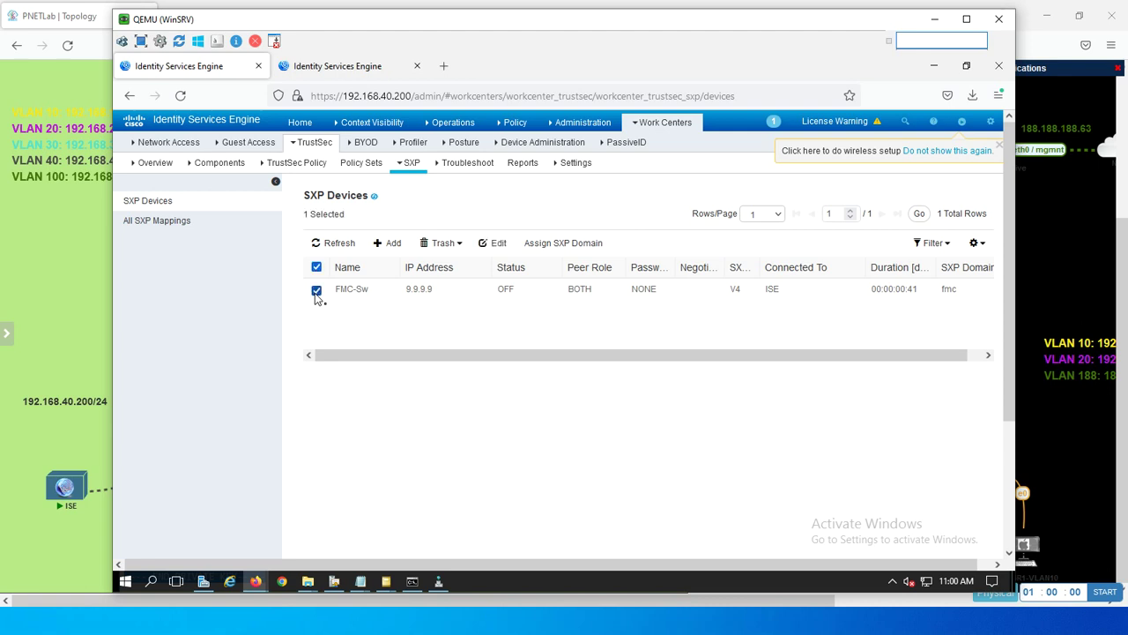
click(499, 243)
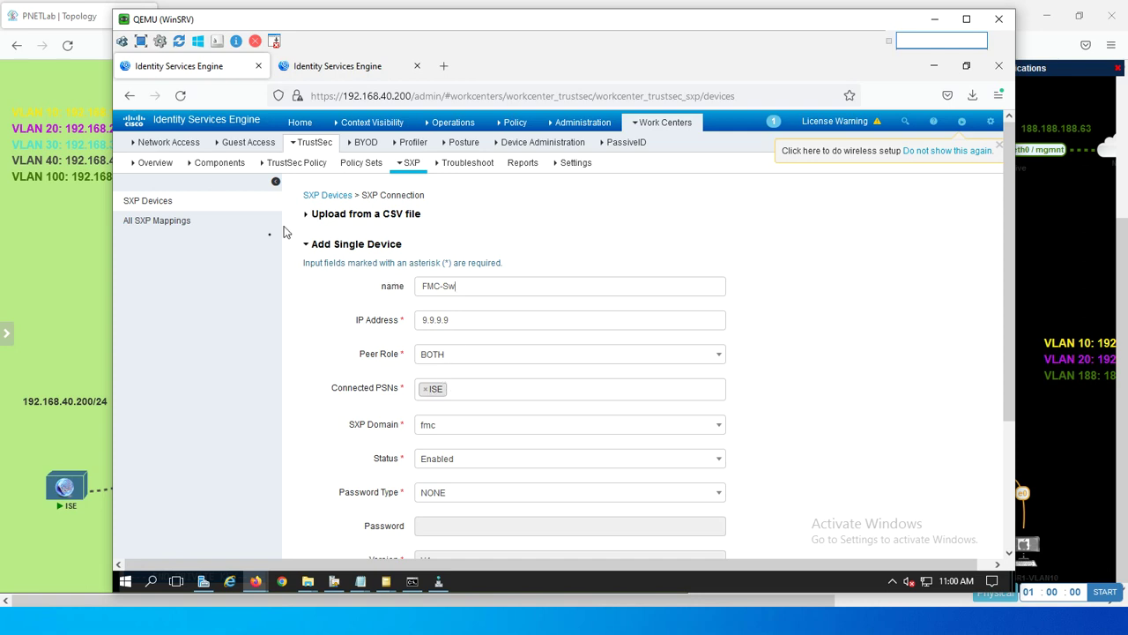
click(165, 208)
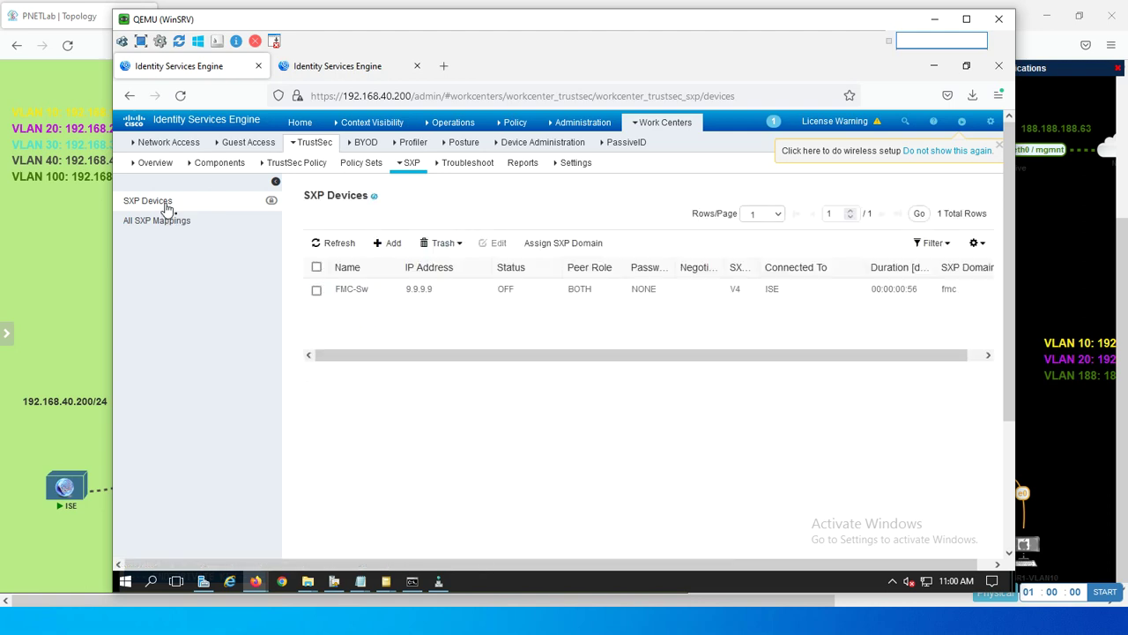
click(159, 228)
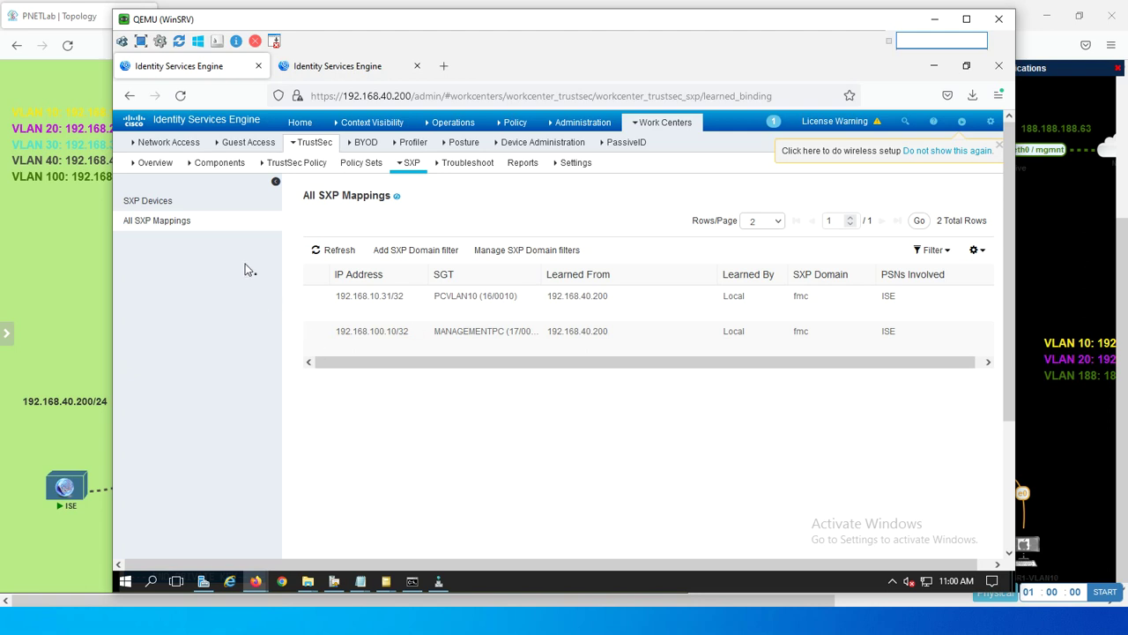
Compare the IP SGT static mappings with the entries in All SXP Mappings.
click(218, 165)
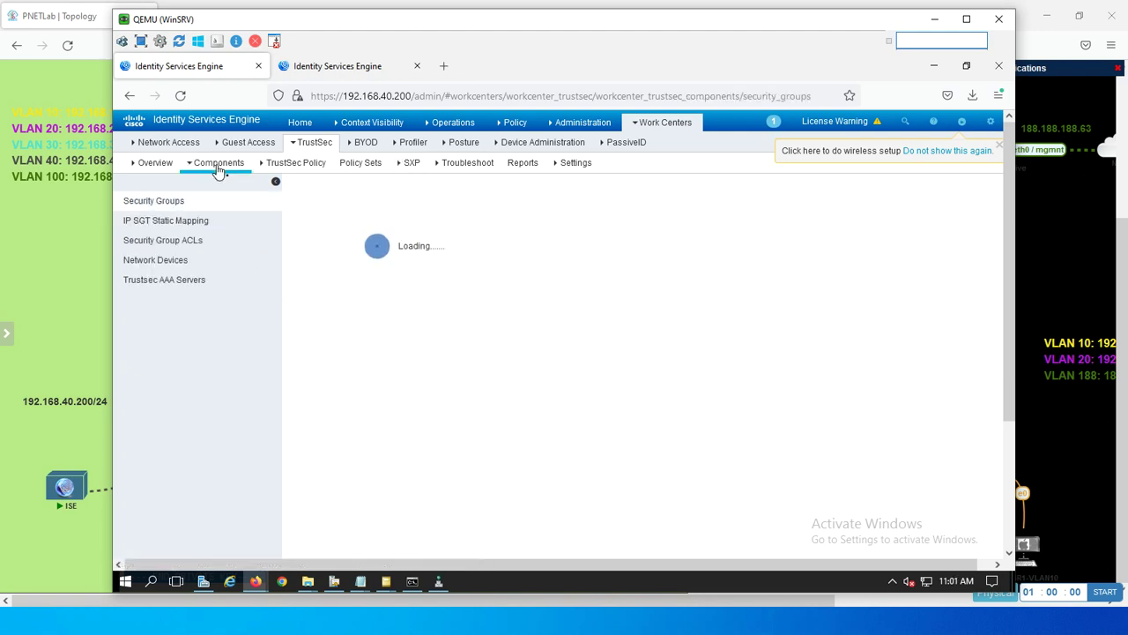
click(187, 221)
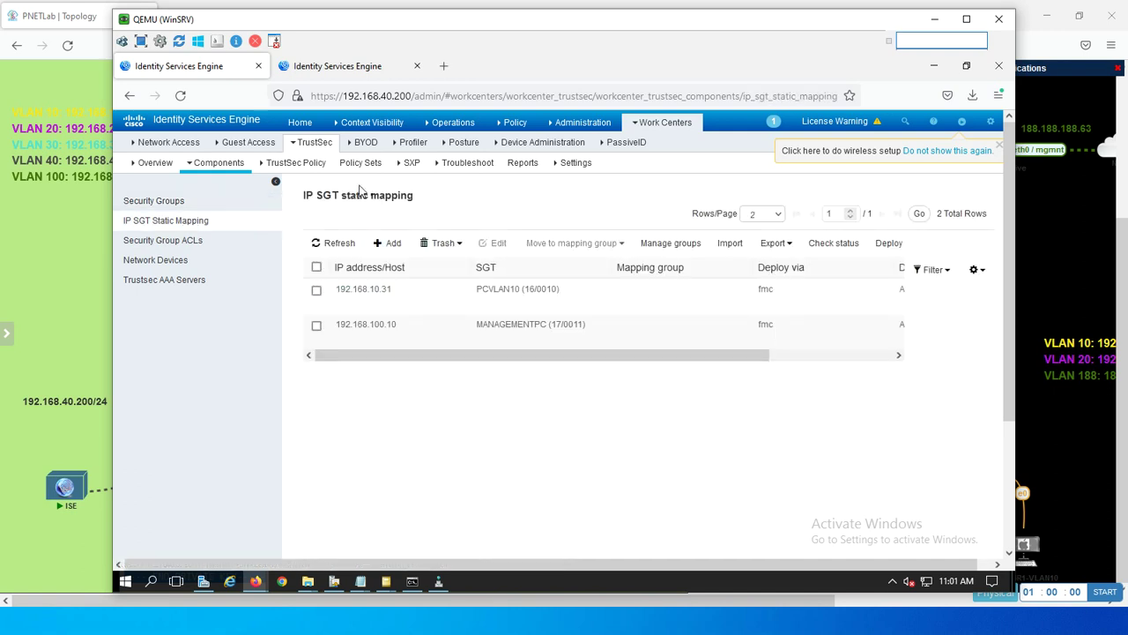
click(403, 170)
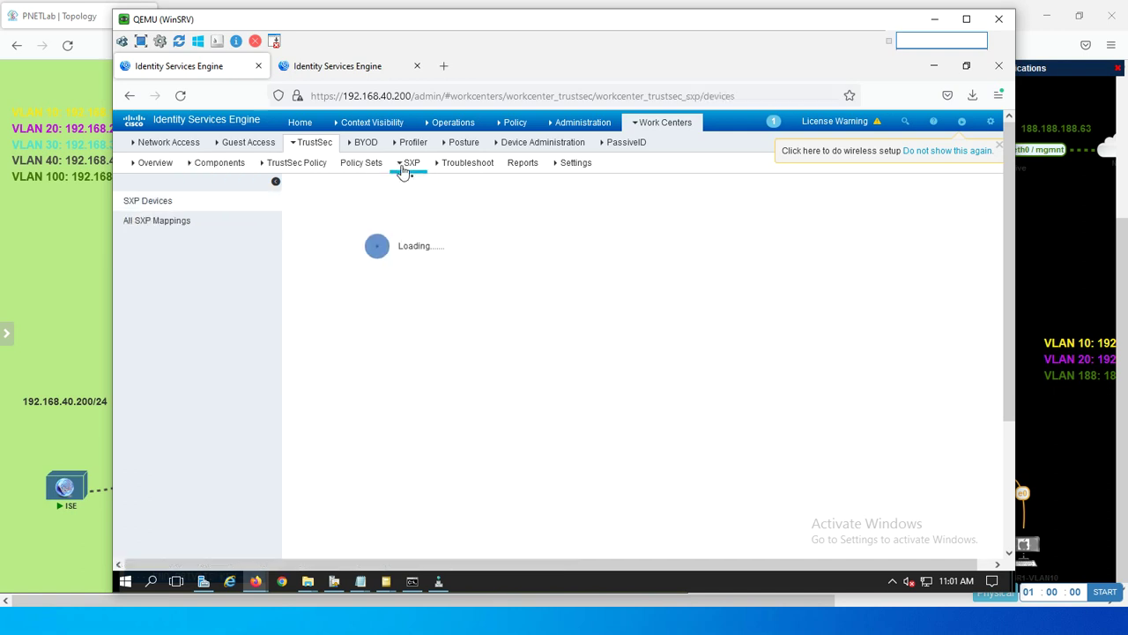
click(173, 231)
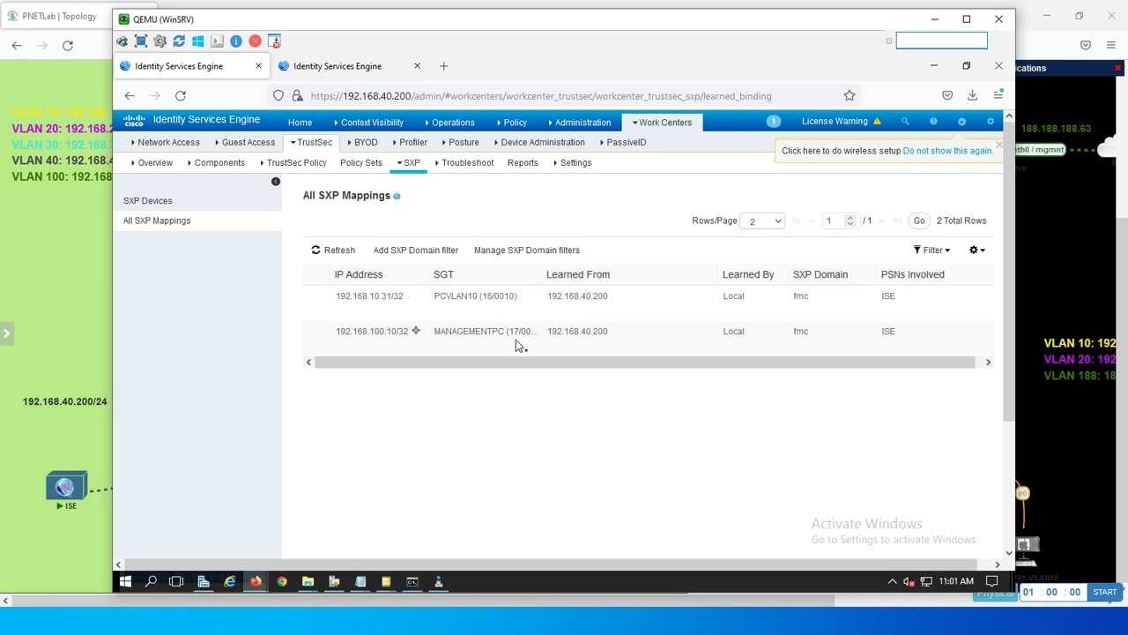
key(alt+Tab)
key(alt+Tab)
key(alt+Tab)
key(alt+Tab)
key(alt+Tab)
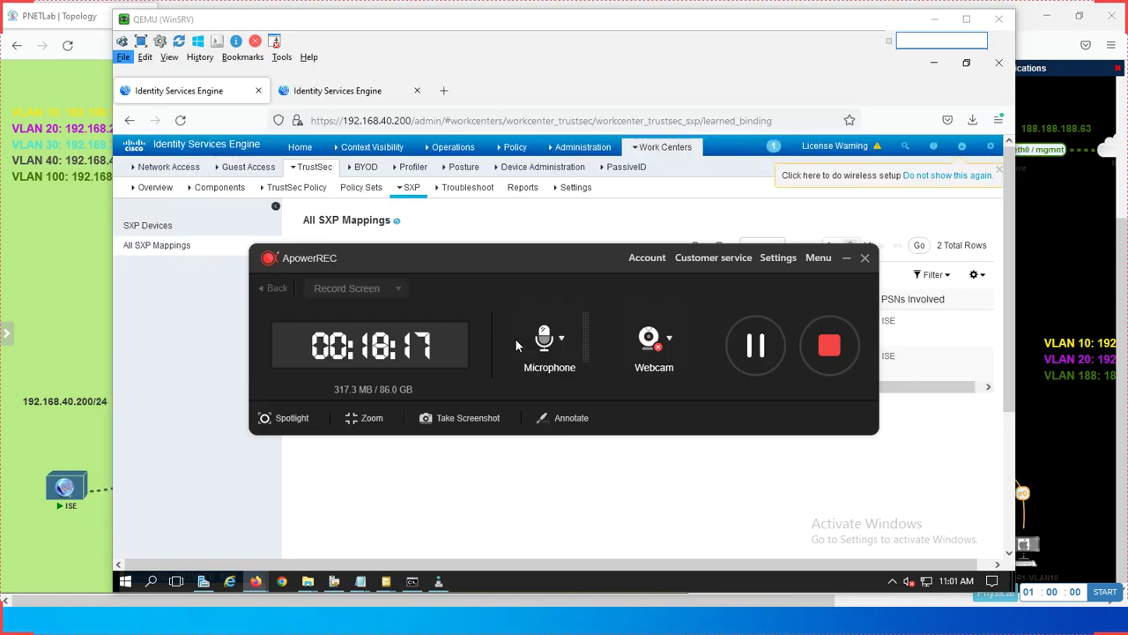
click(846, 259)
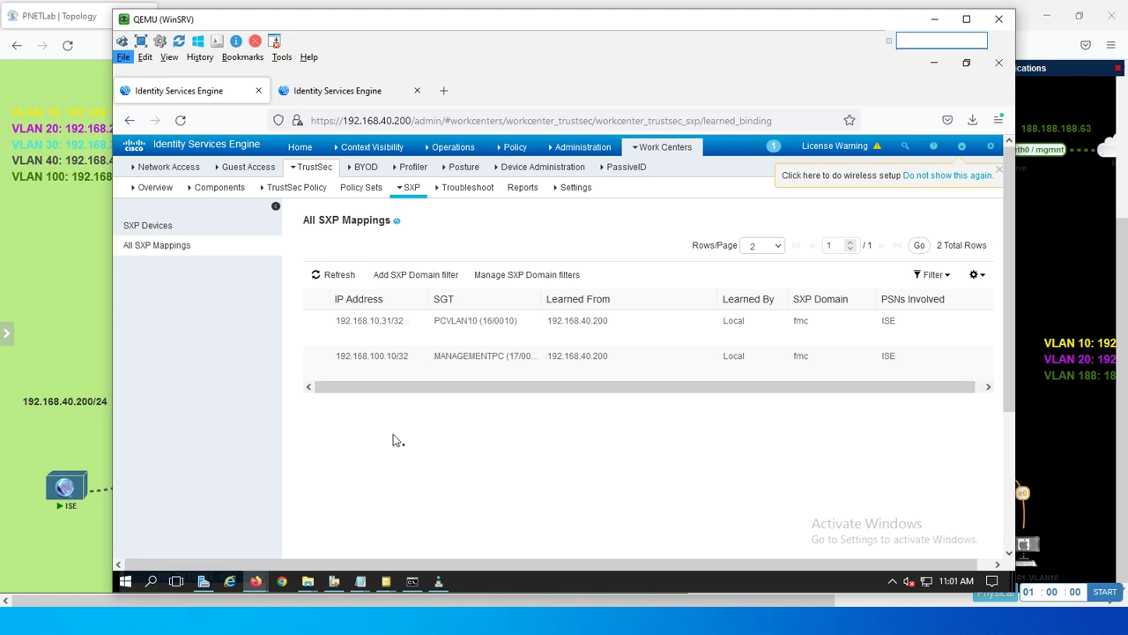
Switch to the PNETLab topology and open the FMC node's VNC console, allowing the link to launch.
click(73, 311)
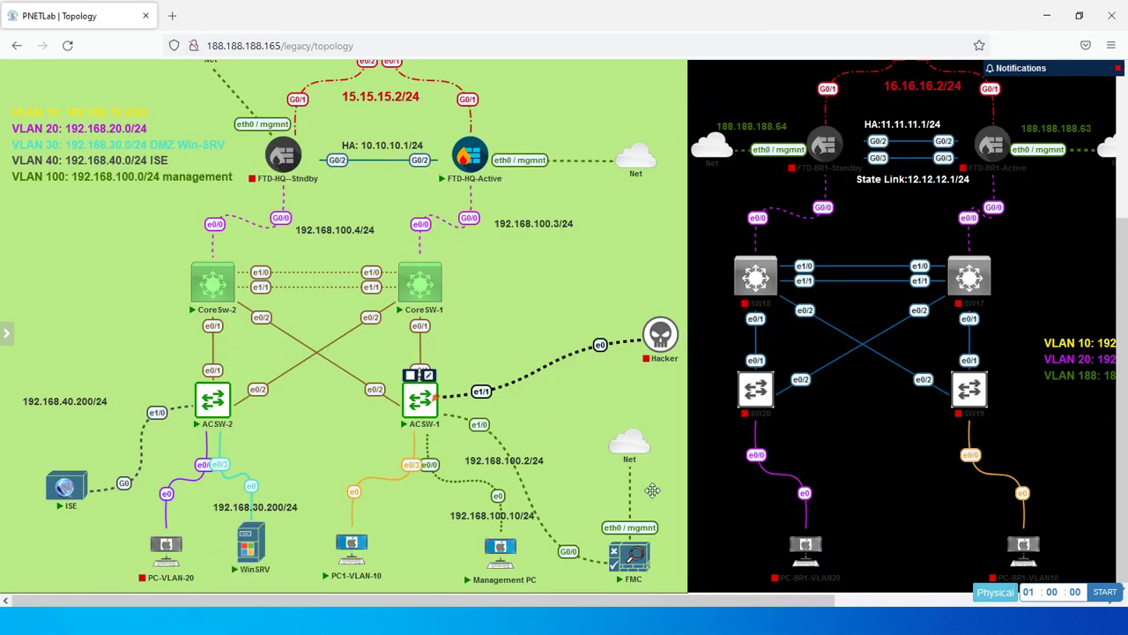
click(631, 560)
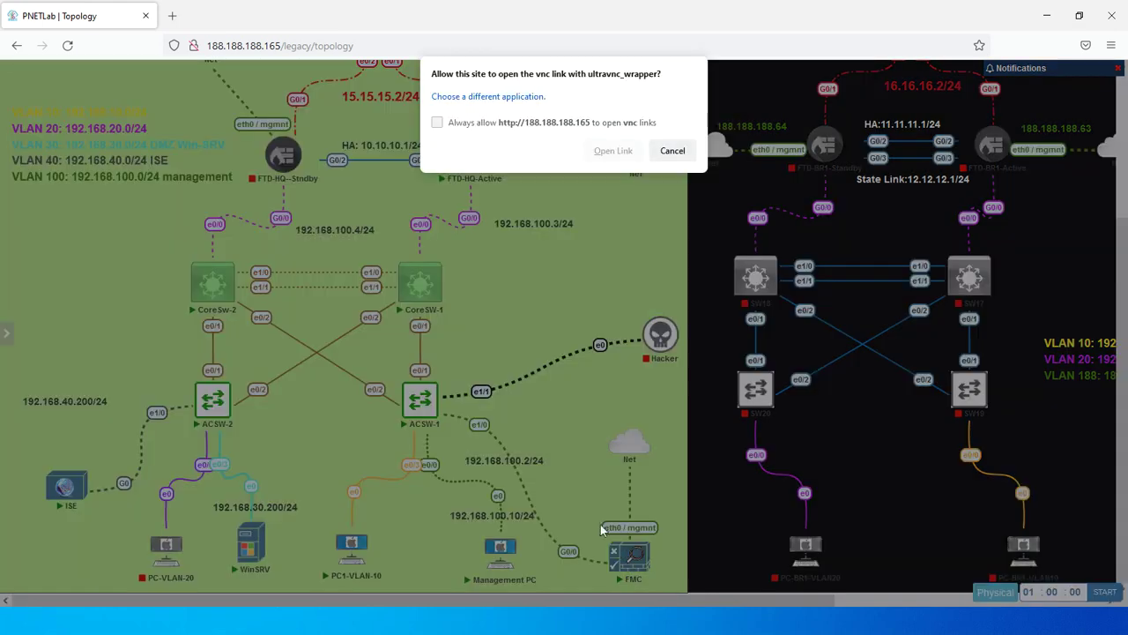
click(612, 151)
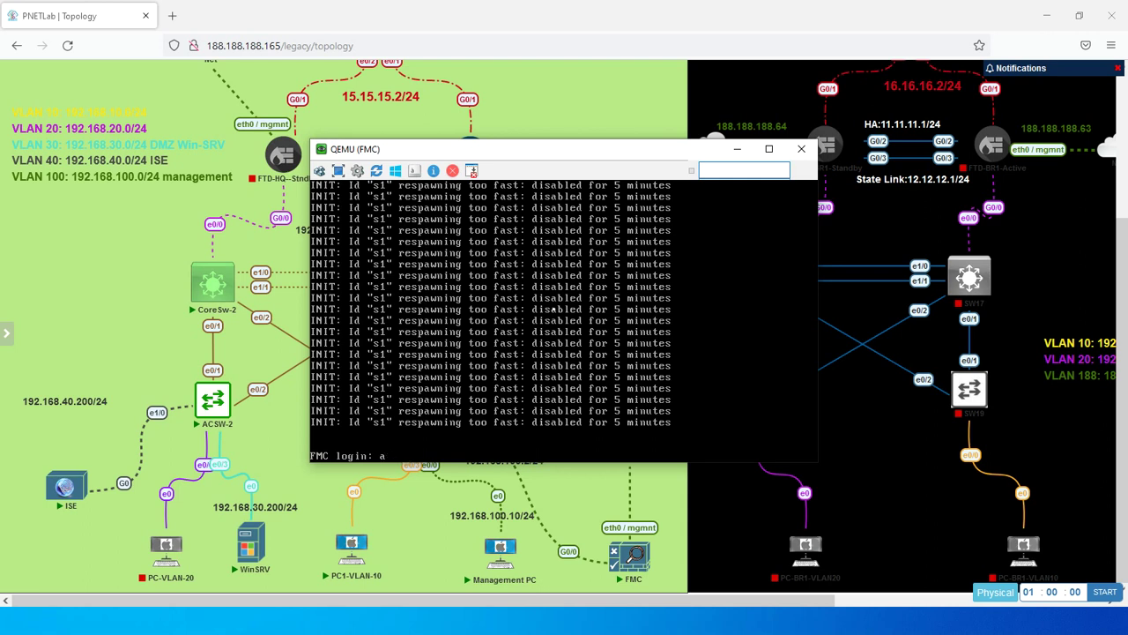
Log in to the FMC console as admin by entering the account password.
key(Return)
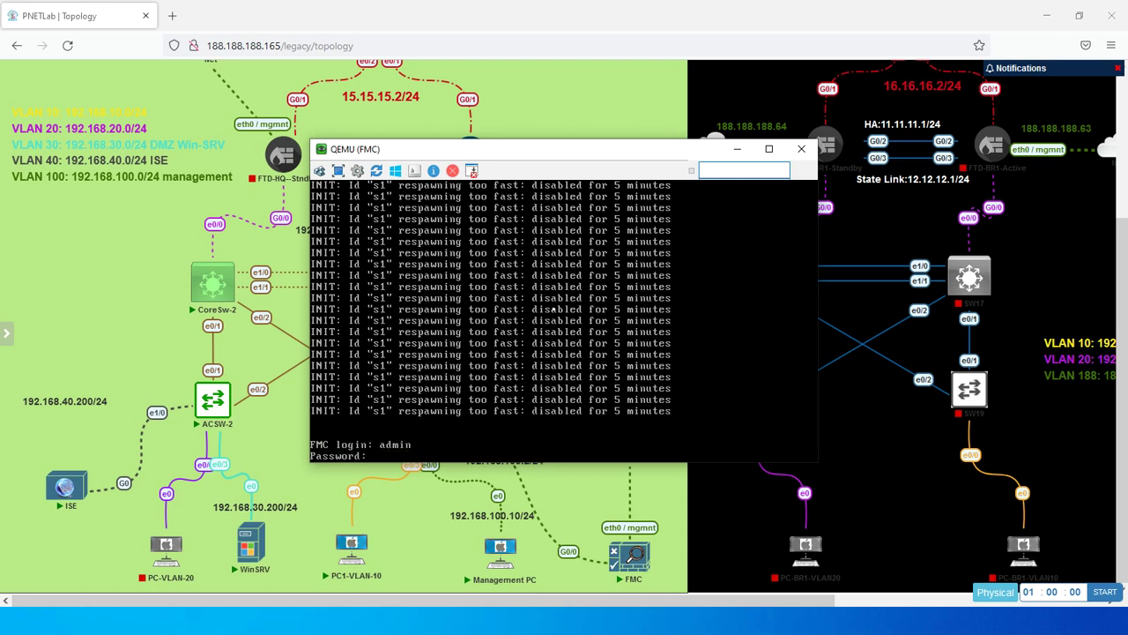
key(Return)
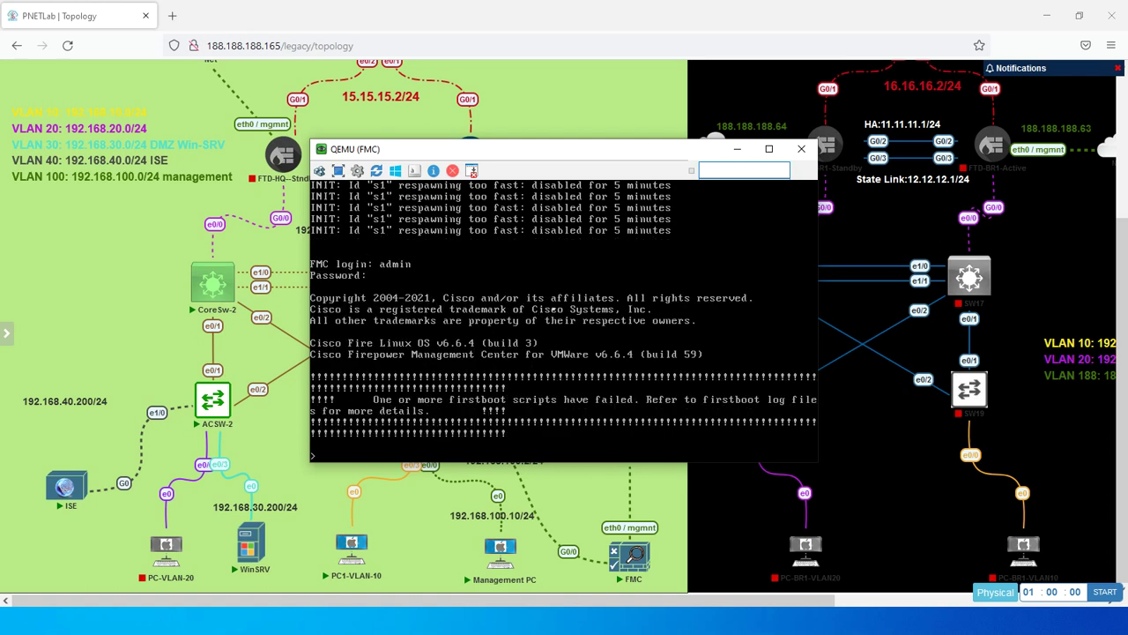
key(Return)
key(Return)
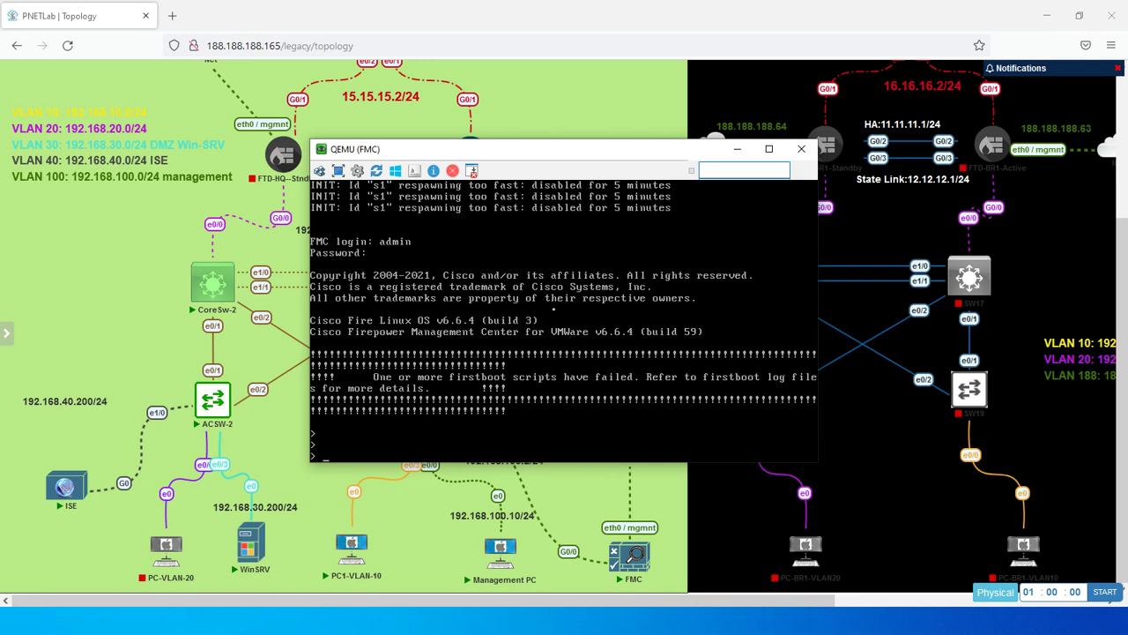
Enter expert mode on the FMC and switch to root with sudo su, entering the account password.
text(expert)
key(Return)
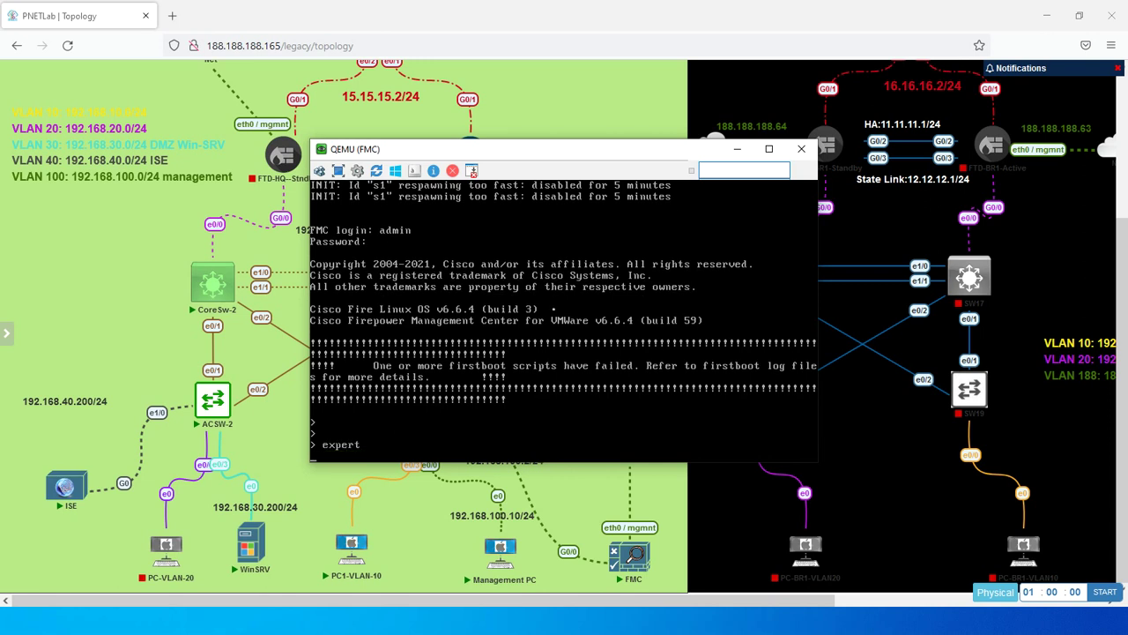
key(Return)
key(Return)
key(Return)
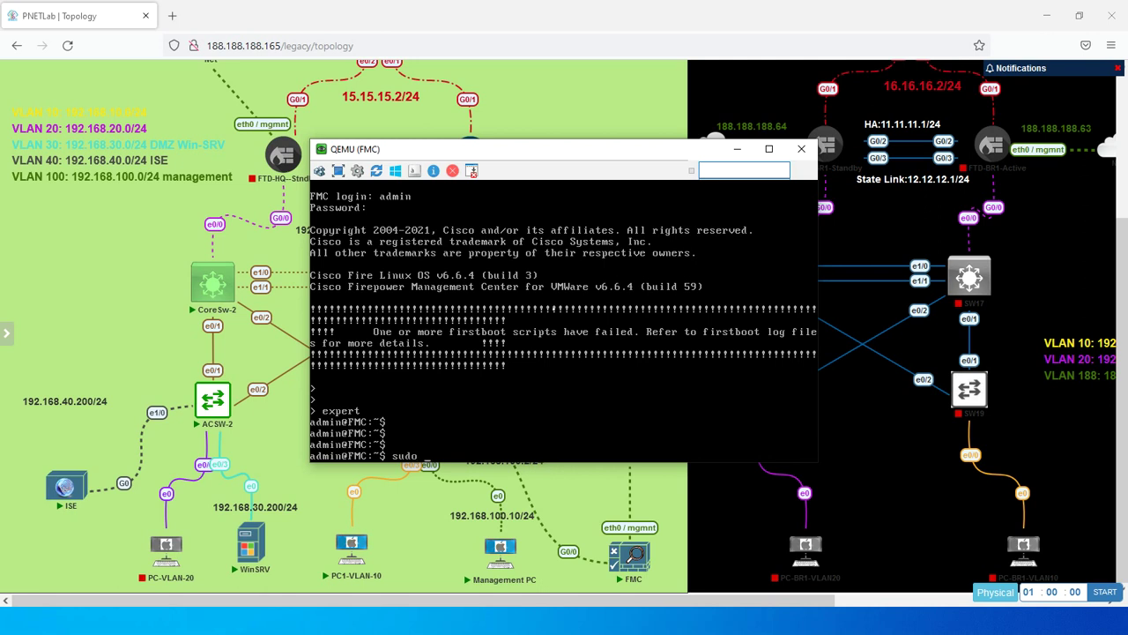
text(su)
key(Return)
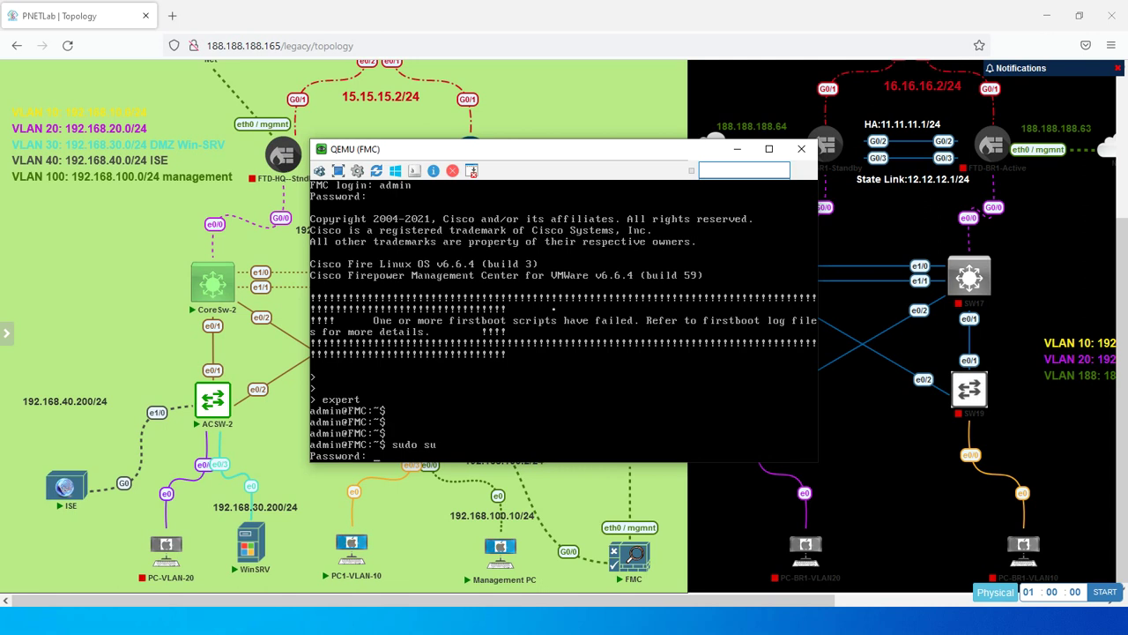
key(Return)
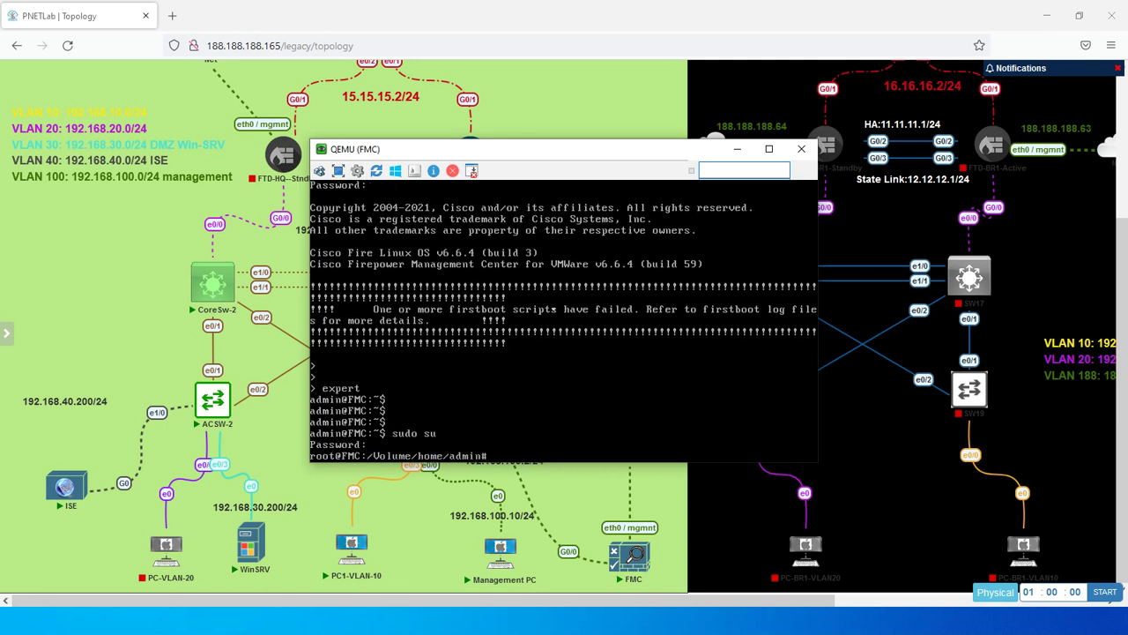
key(Return)
key(Return)
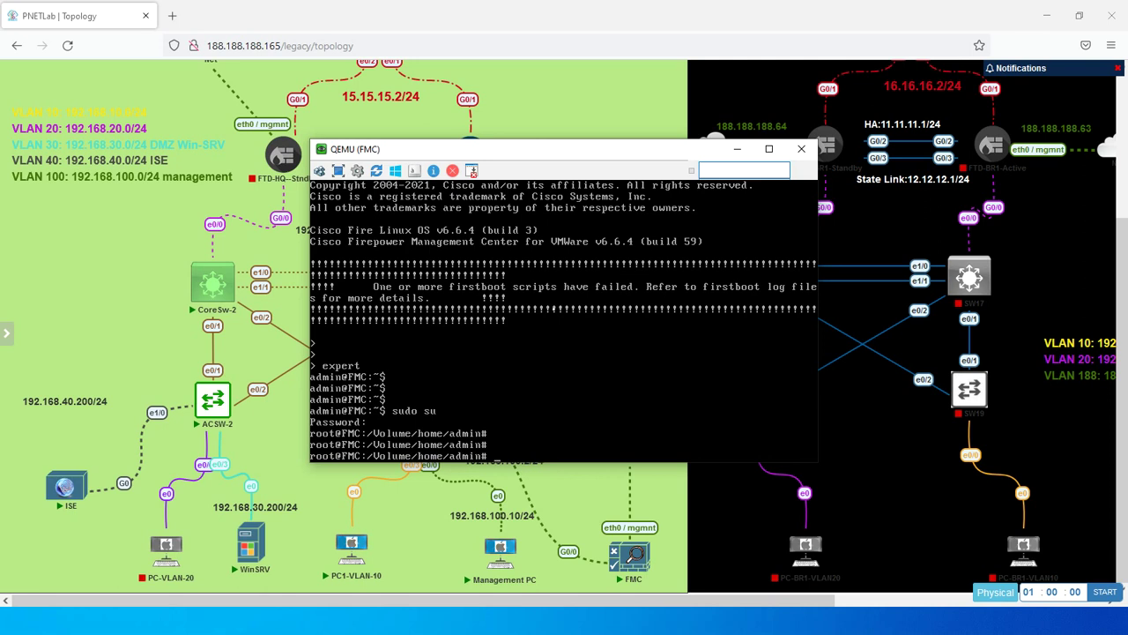
Change the working directory to /var/sf/user_enforcement/ in the root shell.
text(cd /var/sf/user_enf)
key(Tab)
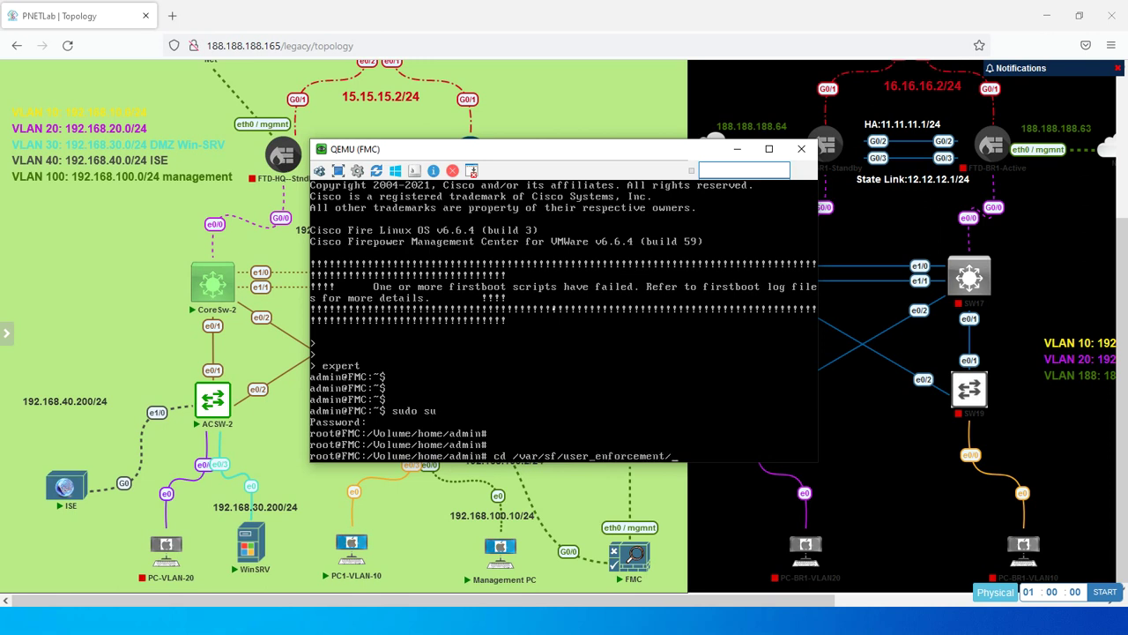
key(Return)
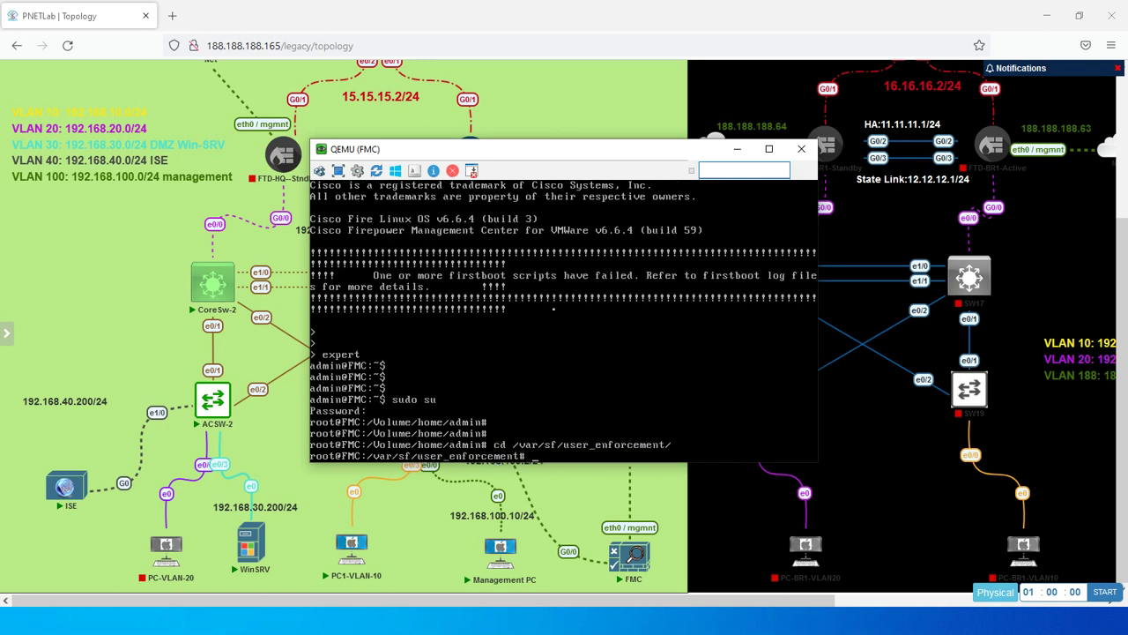
Try to read the bindings in sxp_log_entries.1 with "uip -reader" and "uip-reader", using the -f and -b options.
text(uip -reader -f sxp_lo)
key(Tab)
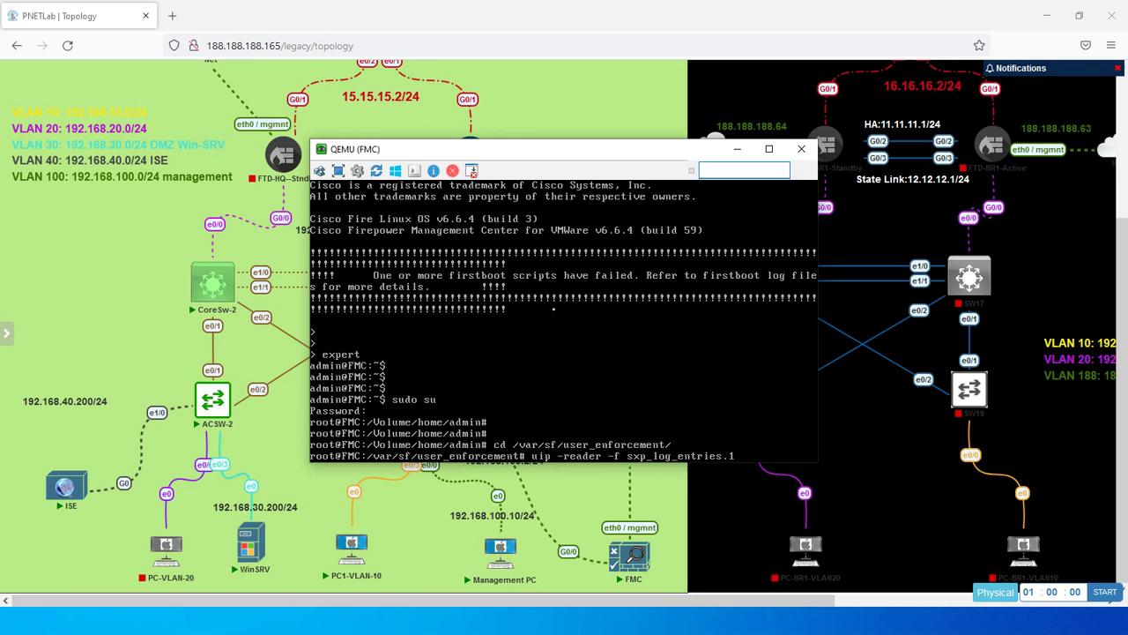
text(-b)
key(Return)
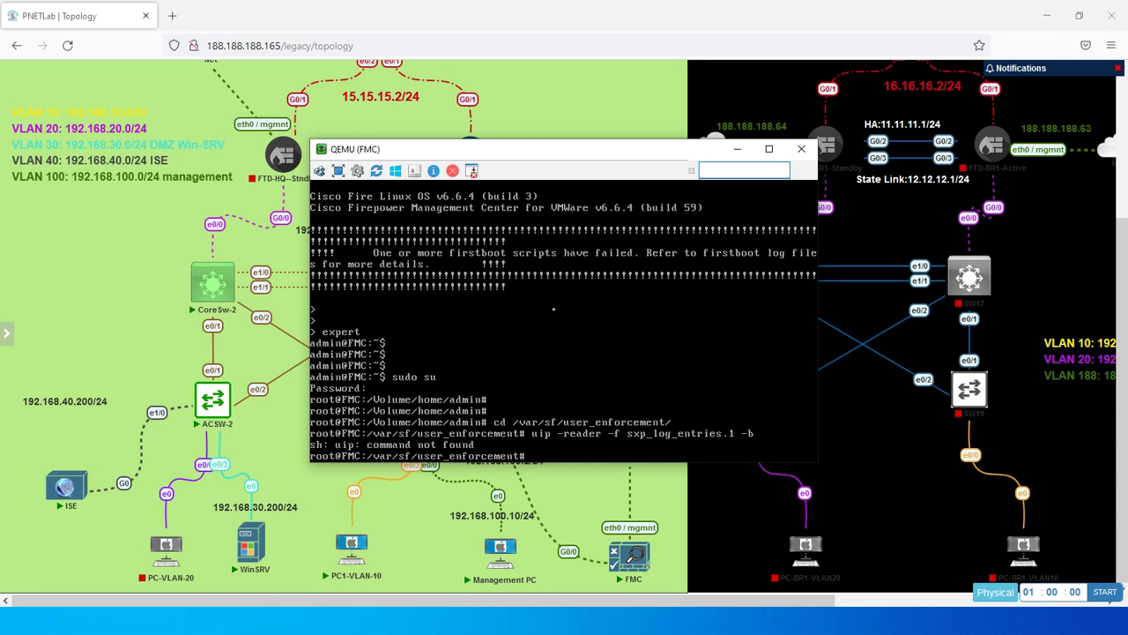
key(Up)
key(Left)
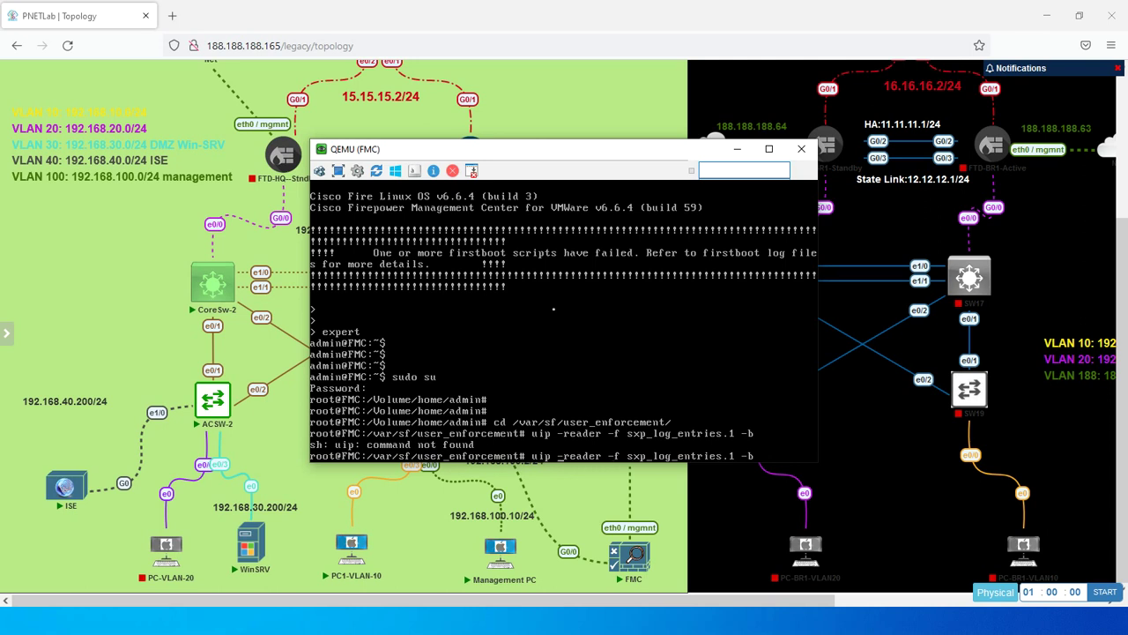
key(BackSpace)
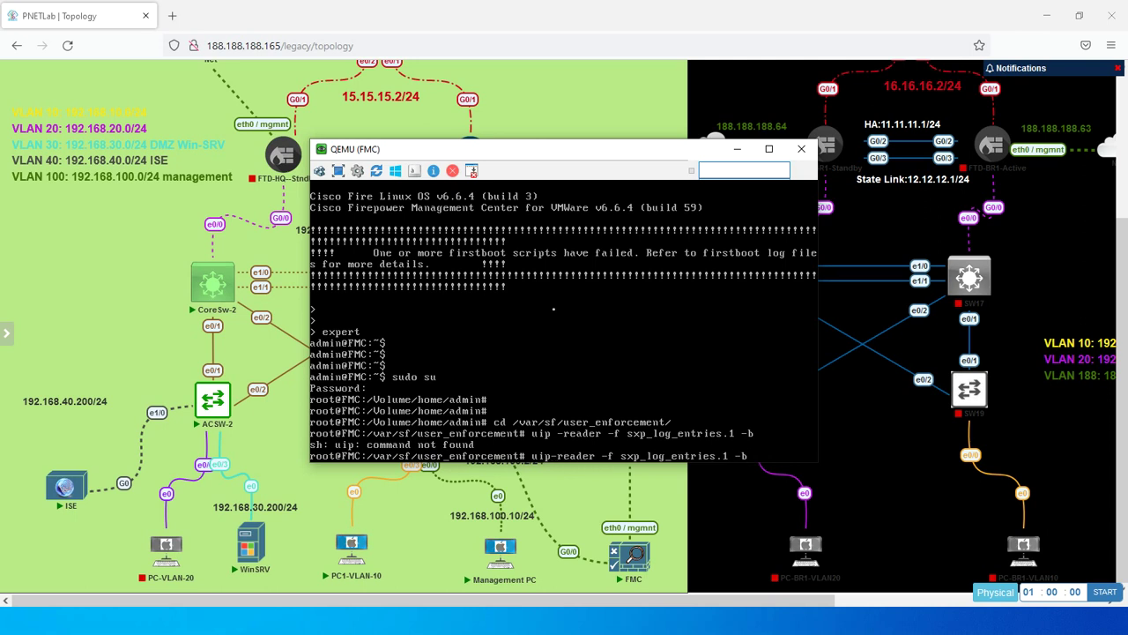
key(Return)
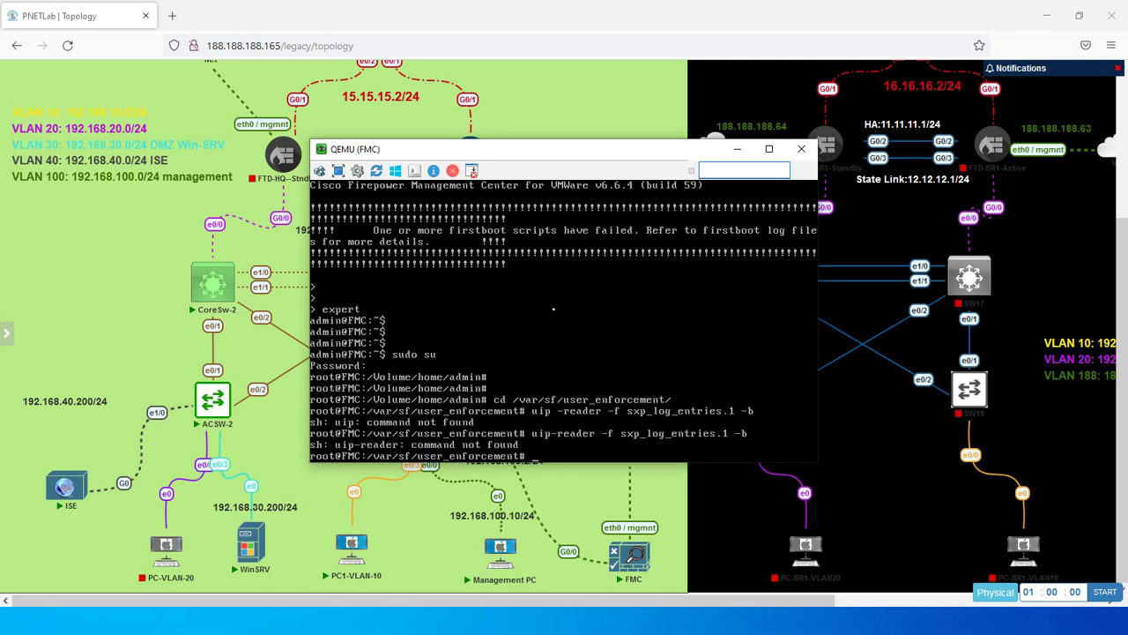
Correct the command to "uip_reader -f sxp_log_entries.1 -b" and run it to list the current SXP bindings.
key(Up)
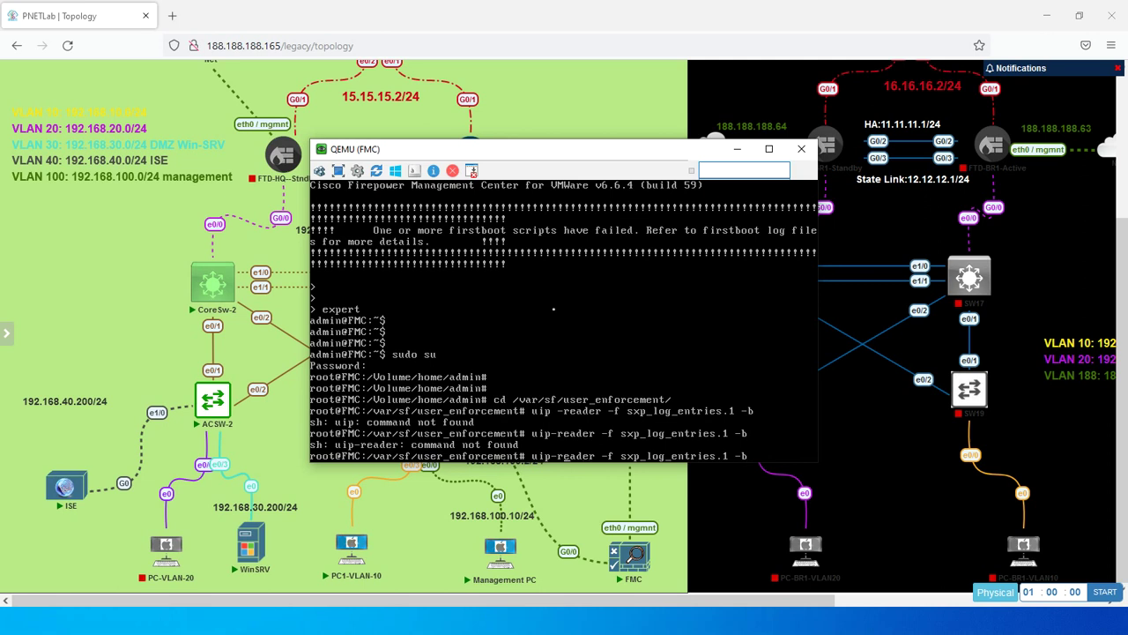
key(BackSpace)
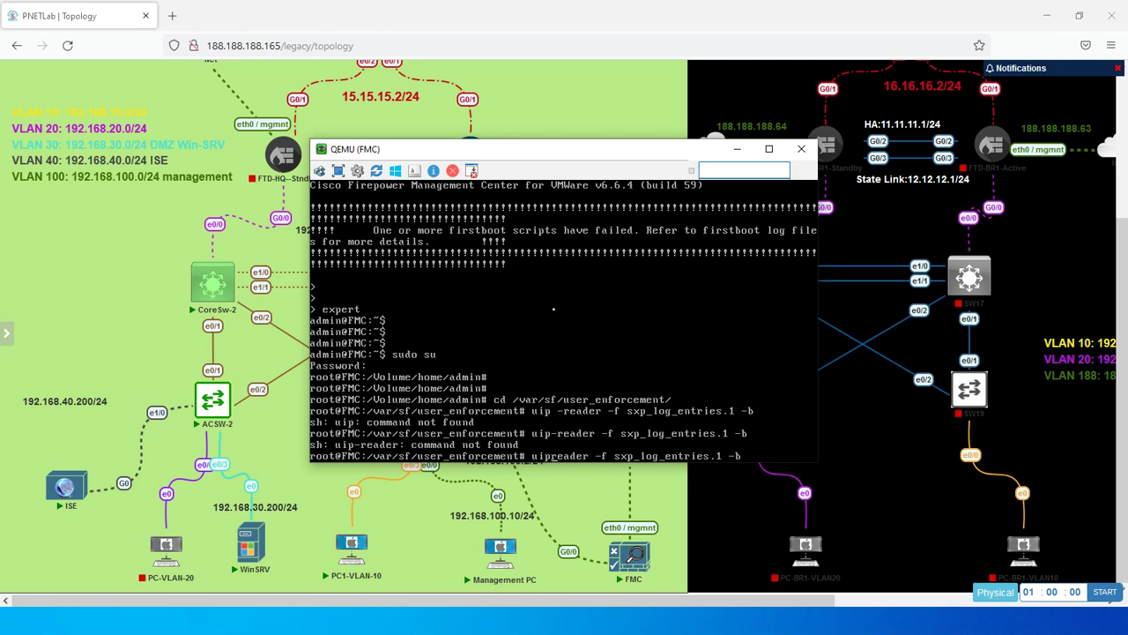
text(_)
key(Return)
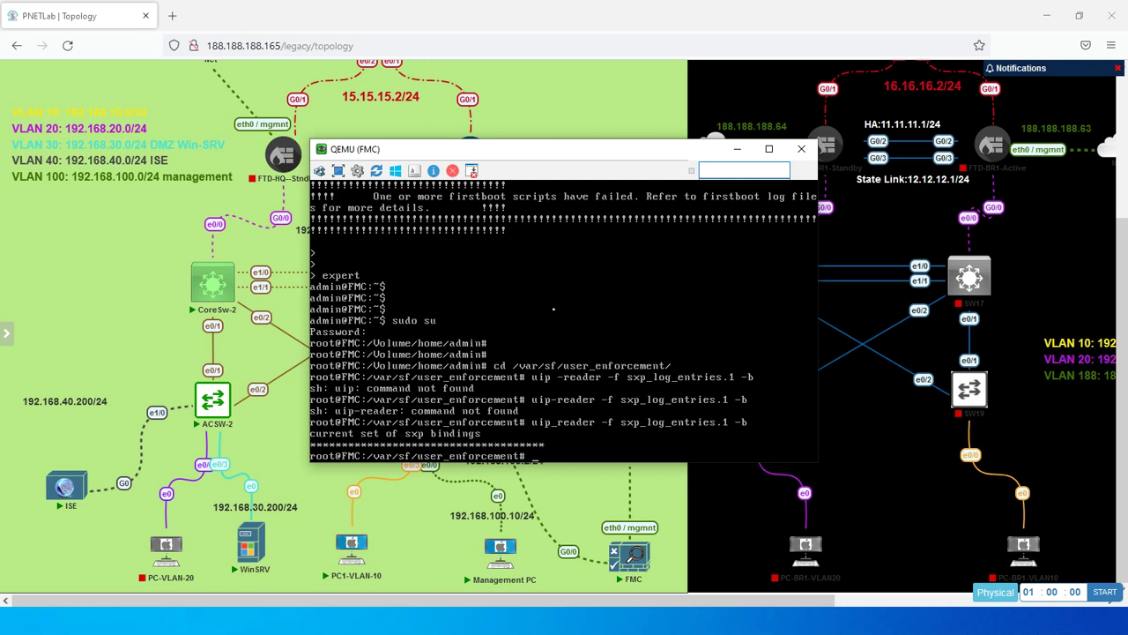
Add blank prompt lines and rerun the uip_reader command to check the SXP bindings again.
key(Return)
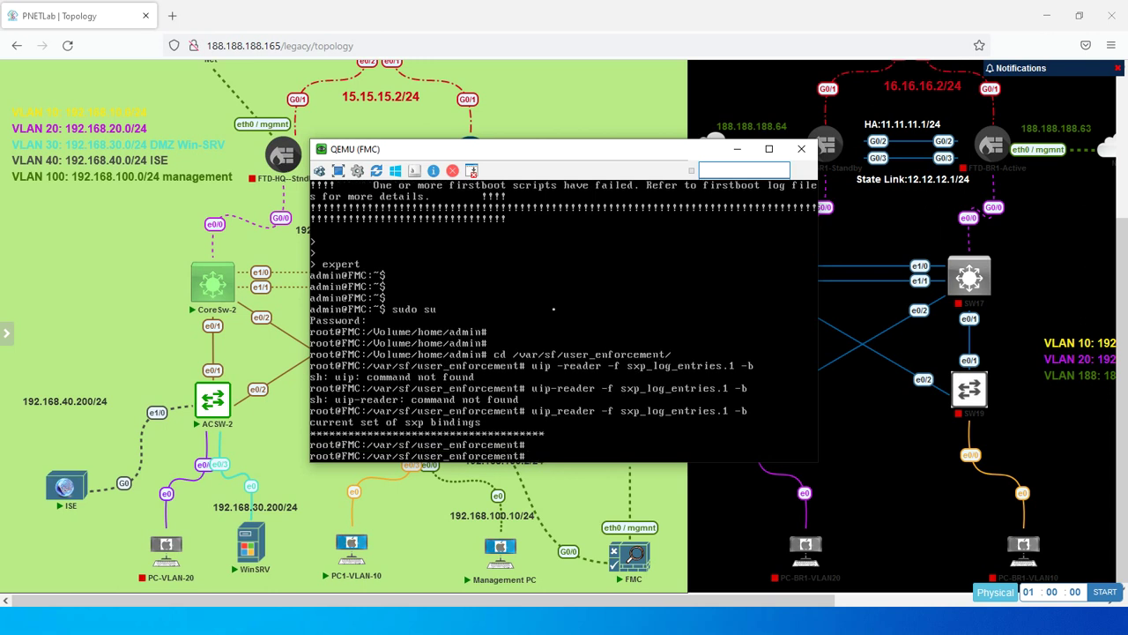
key(Return)
key(Return)
key(Return)
key(Return)
key(Return)
key(Return)
key(Return)
key(Return)
key(Return)
key(Return)
key(Return)
key(Return)
key(Up)
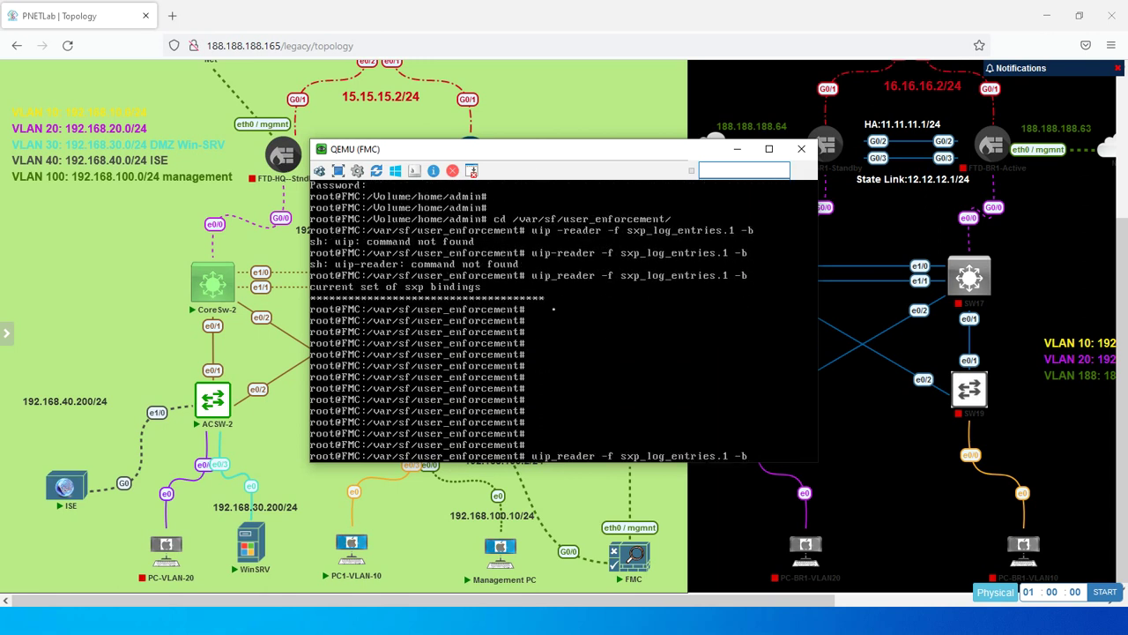
key(Return)
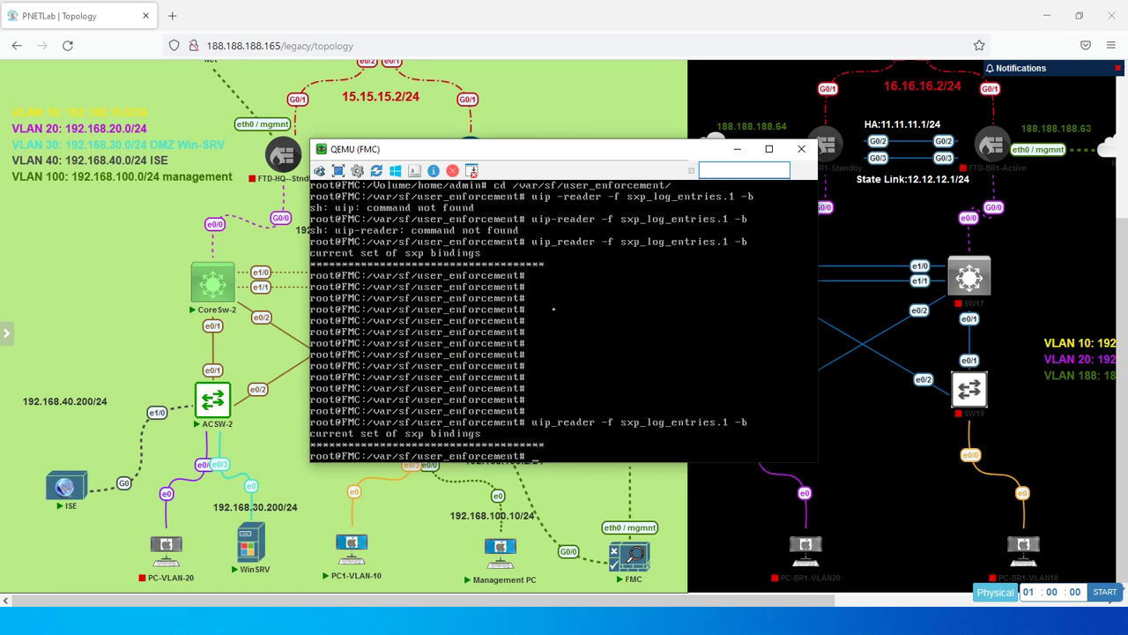
key(Return)
key(Return)
key(Return)
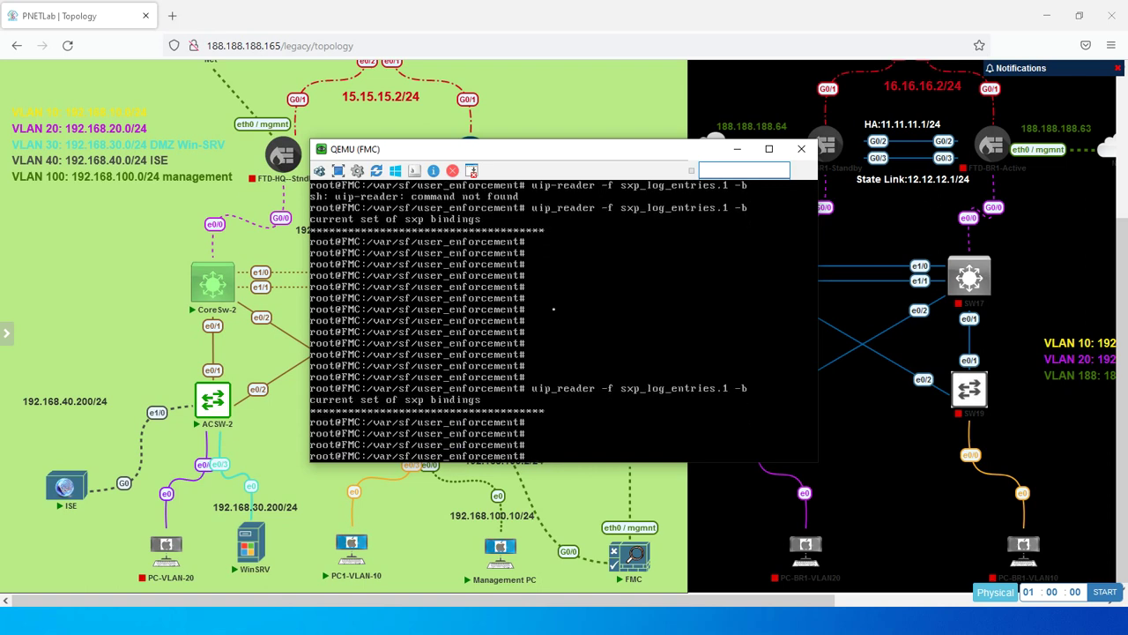
Switch to ISE in the WinSRV console, push the pending TrustSec configuration changes to the network devices, and dismiss the notice.
key(alt+Tab)
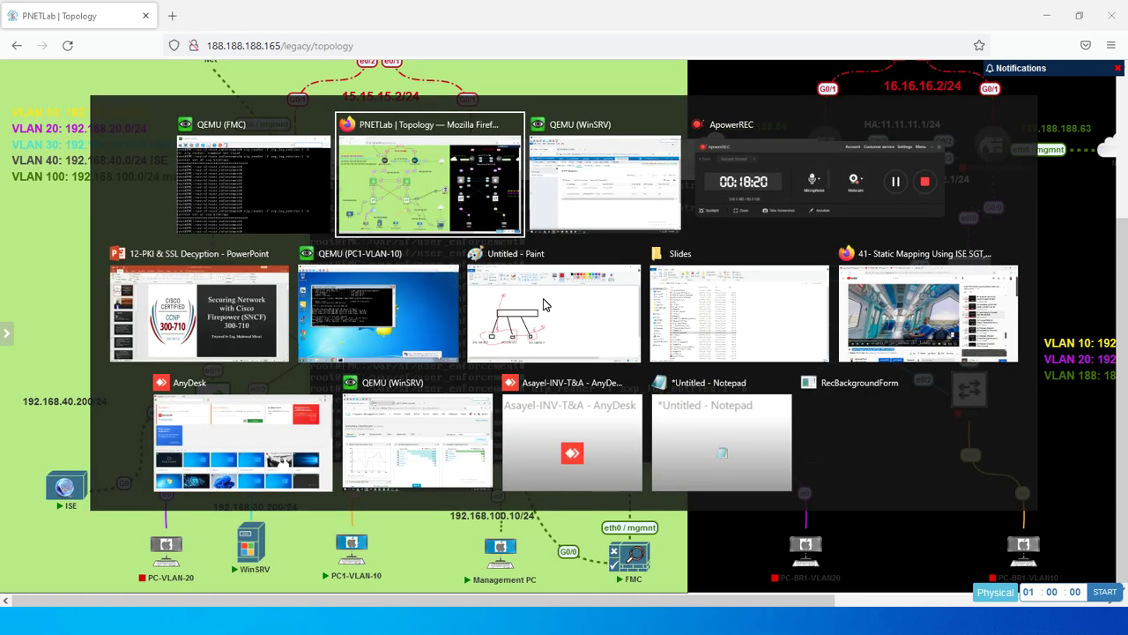
key(alt+Tab)
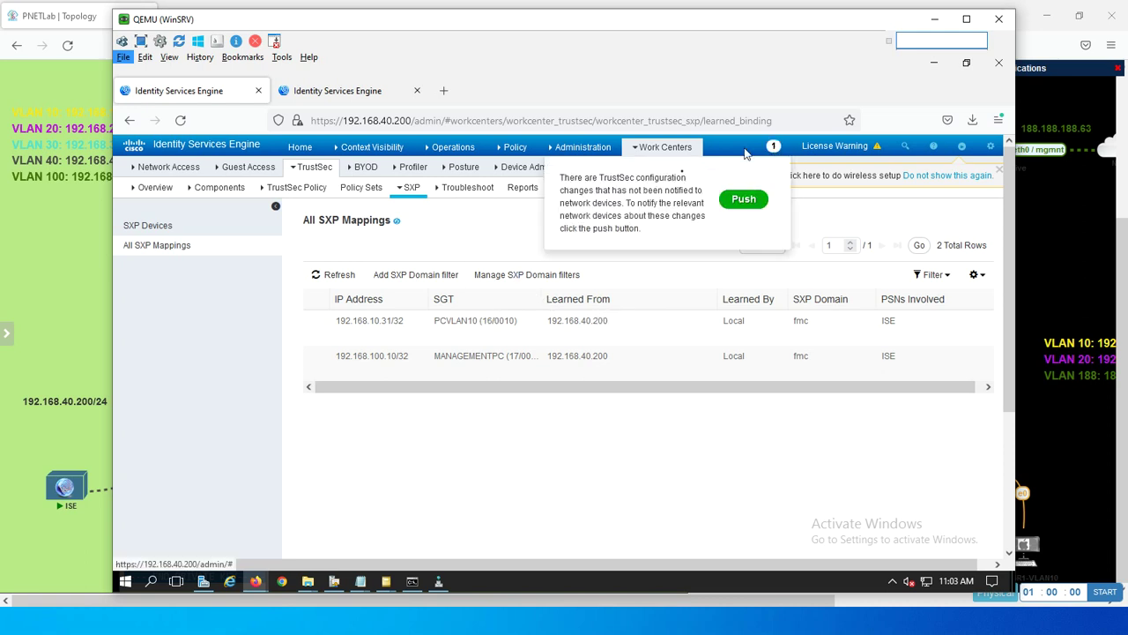
click(661, 147)
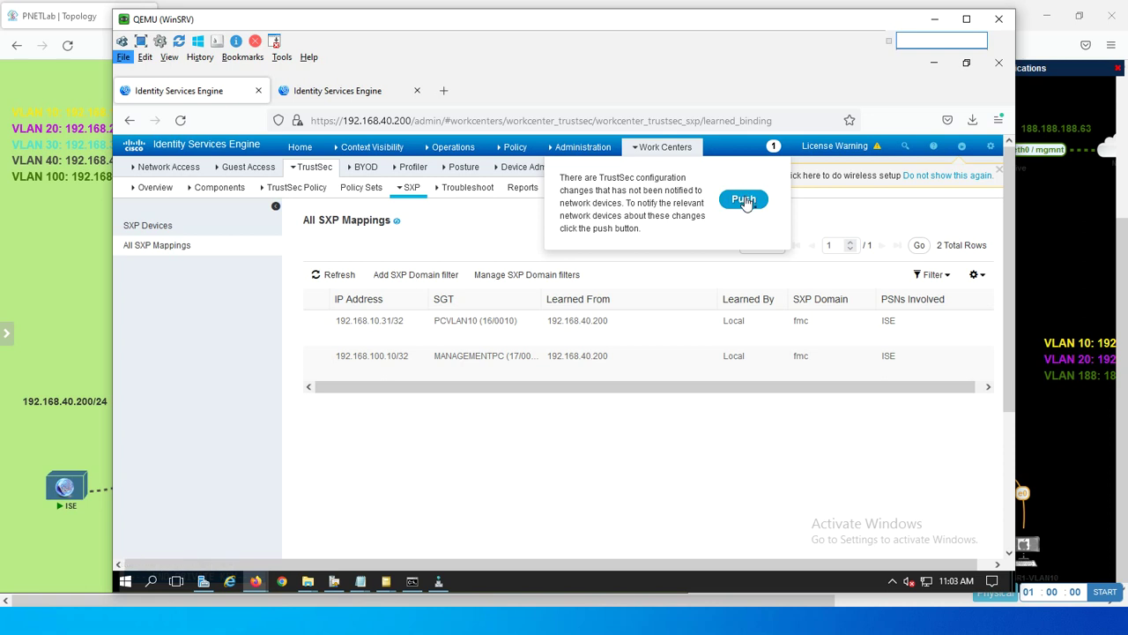
click(744, 200)
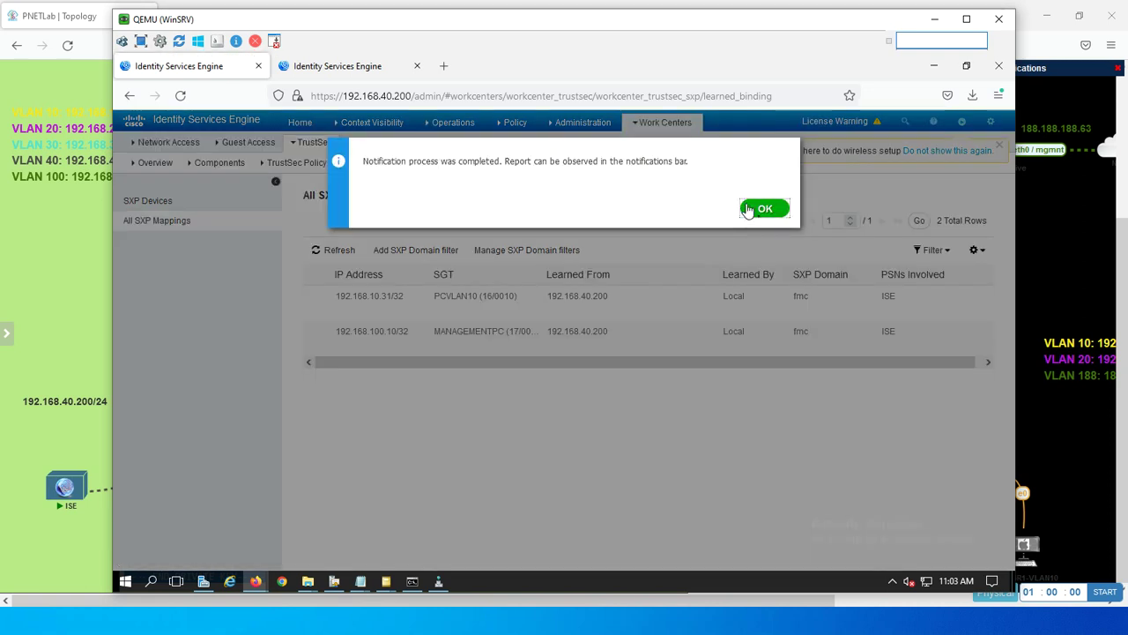
click(764, 210)
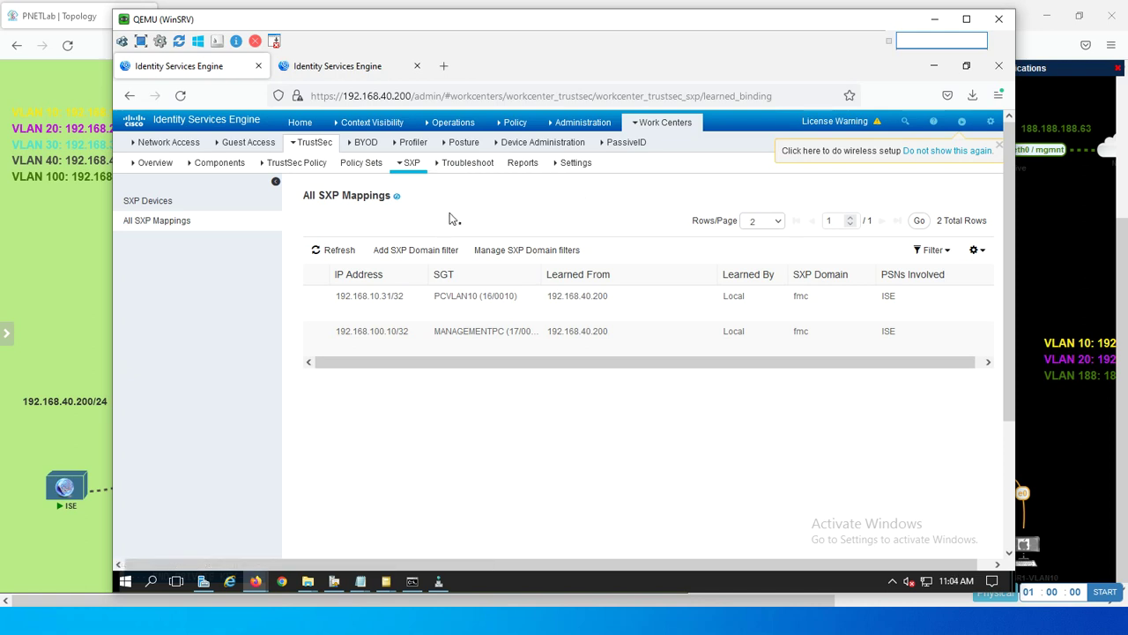
Start an immediate TrustSec deployment verification from the General TrustSec Settings and dismiss the notice.
click(564, 143)
click(577, 164)
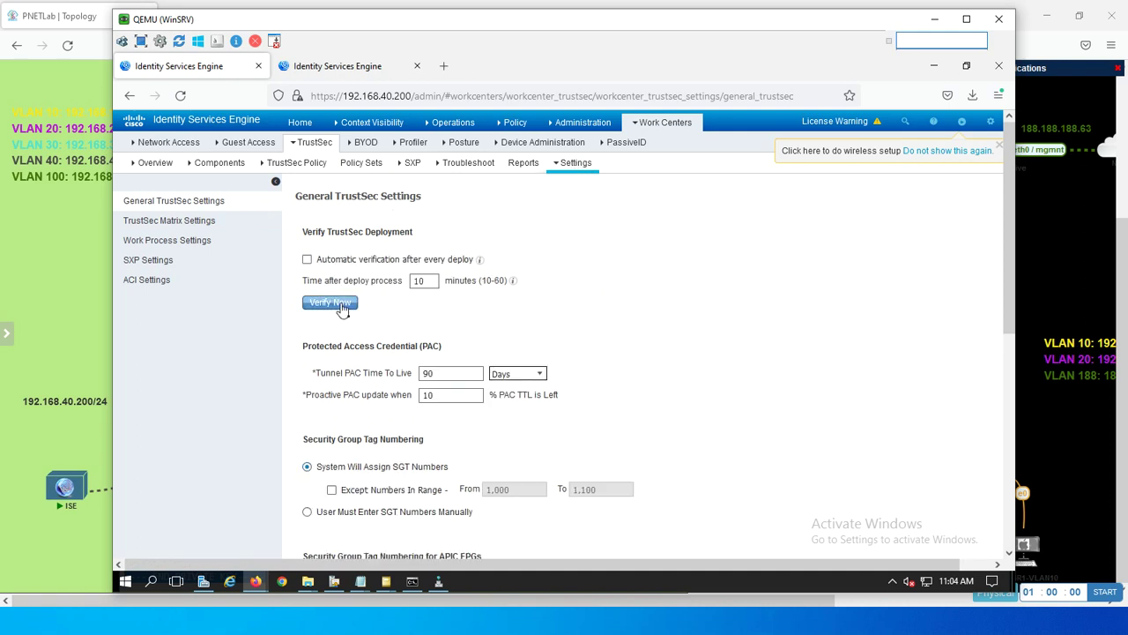
click(331, 303)
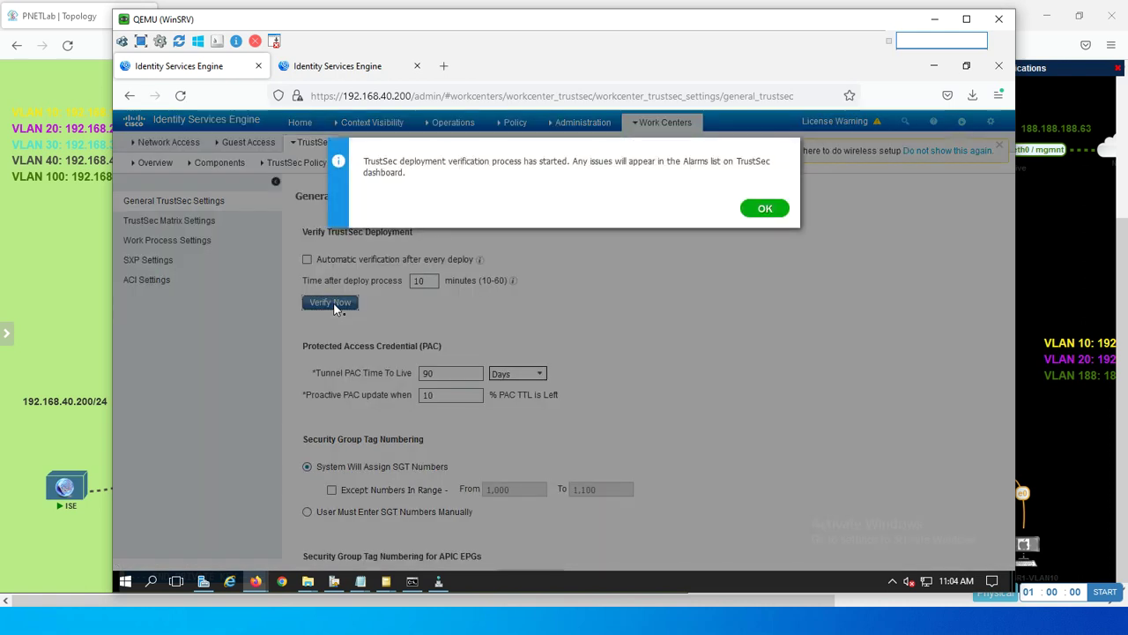
click(765, 211)
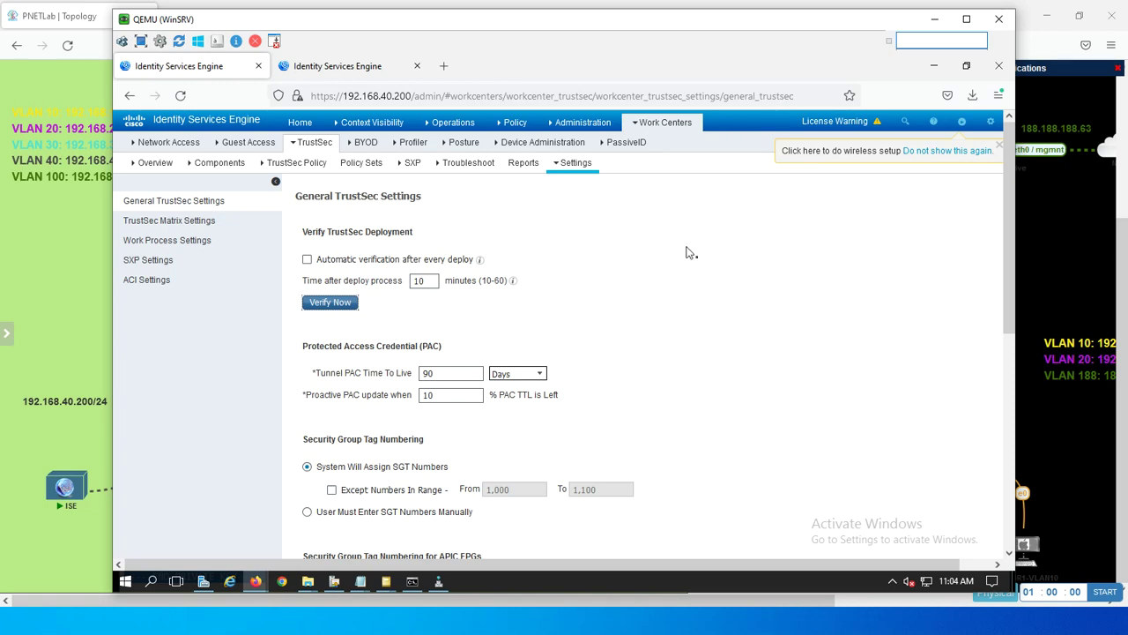
Return to the FMC console and run "uip_reader -f sxp_log_entries.1 -b" twice to recheck the SXP bindings.
key(alt+Tab)
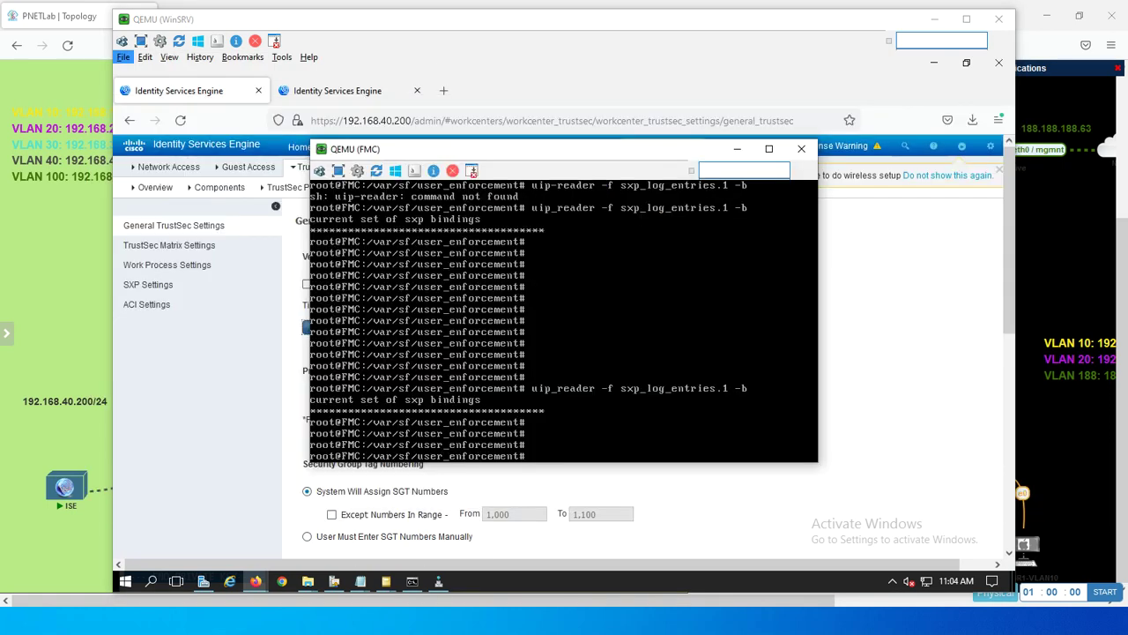
key(Up)
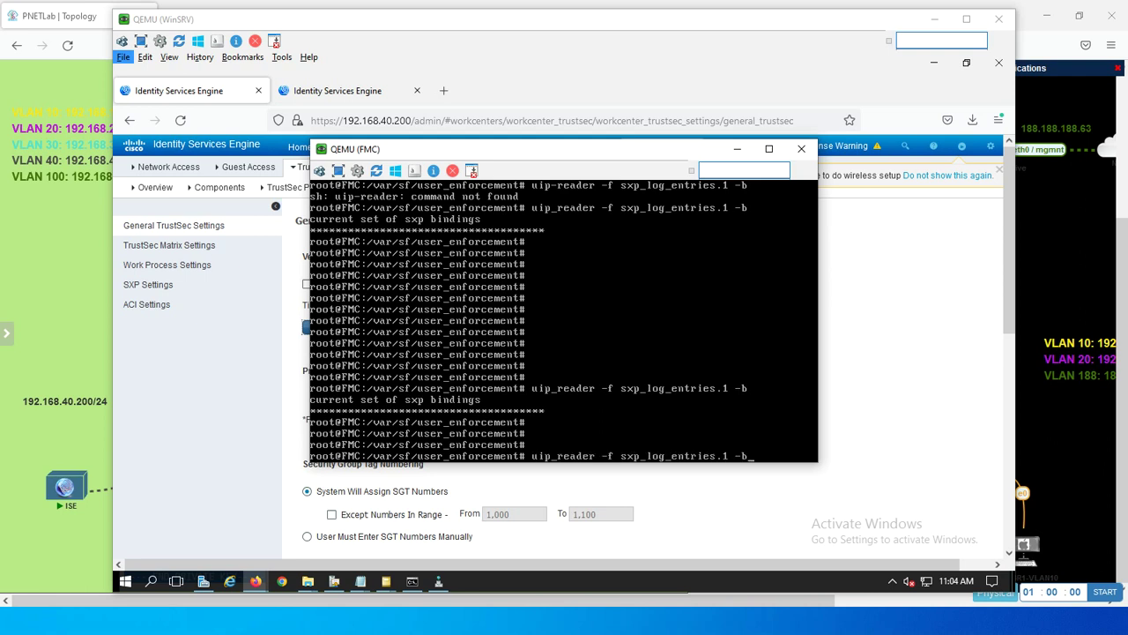
key(Return)
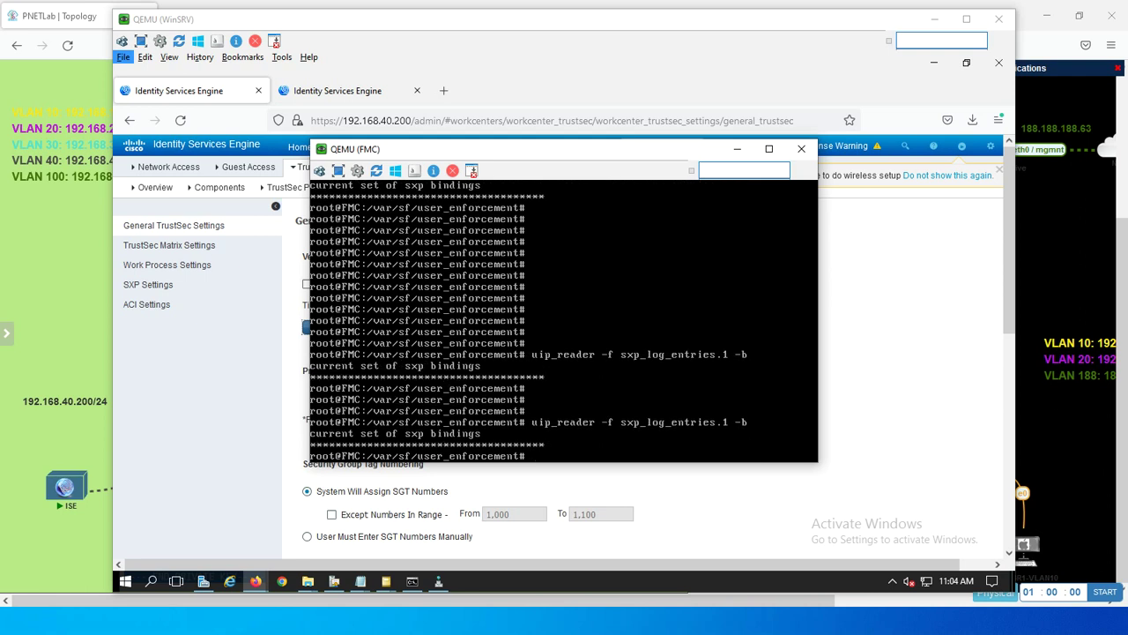
key(Up)
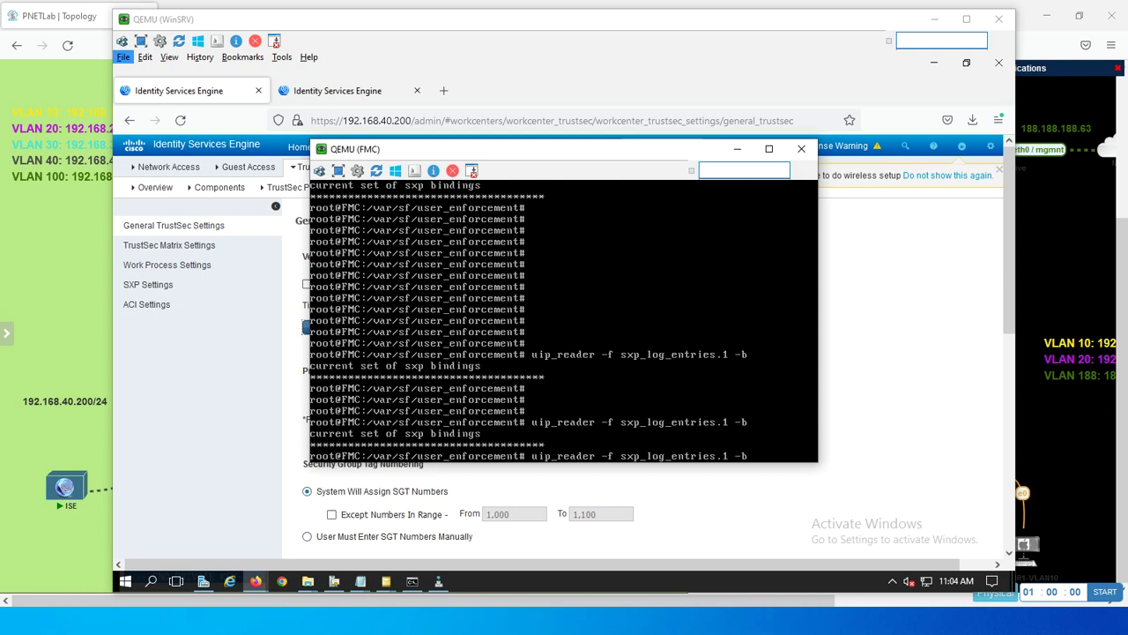
key(Return)
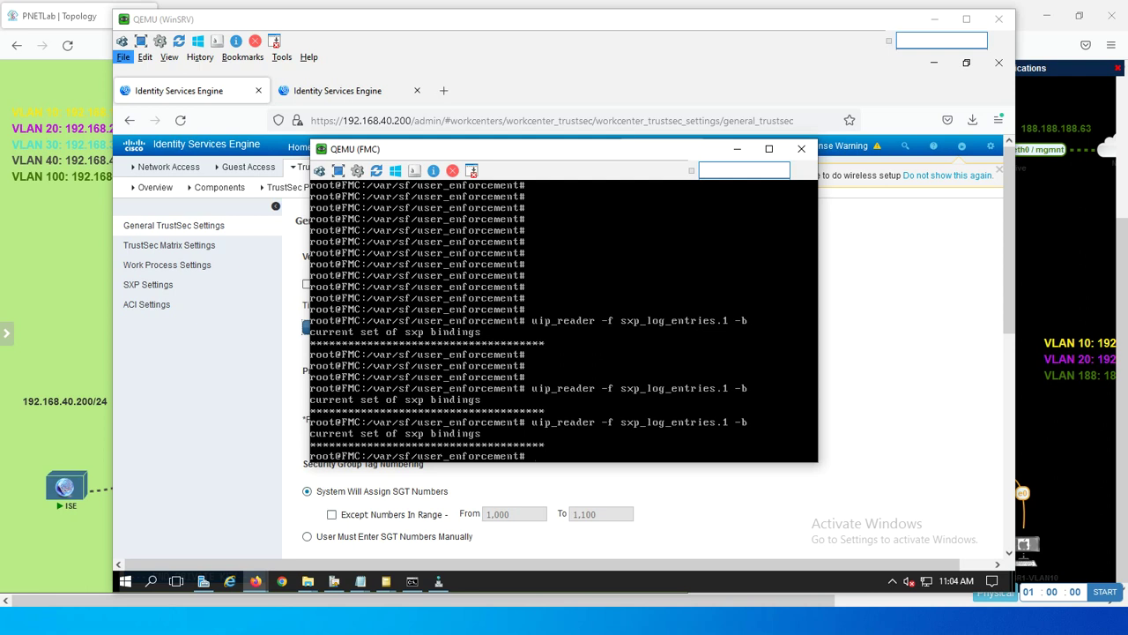
Rerun "uip_reader -f sxp_log_entries.1 -b" three times on the FMC, adding blank prompt lines between runs, to recheck the SXP bindings.
key(Up)
key(Return)
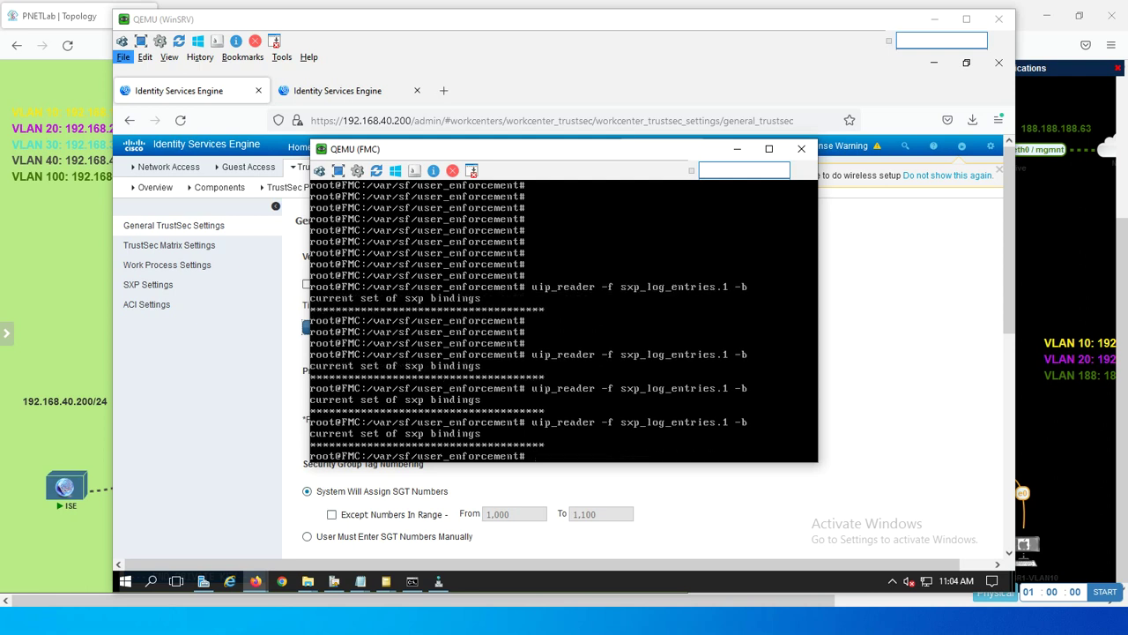
key(Return)
key(Return)
key(Return)
key(Return)
key(Return)
key(Up)
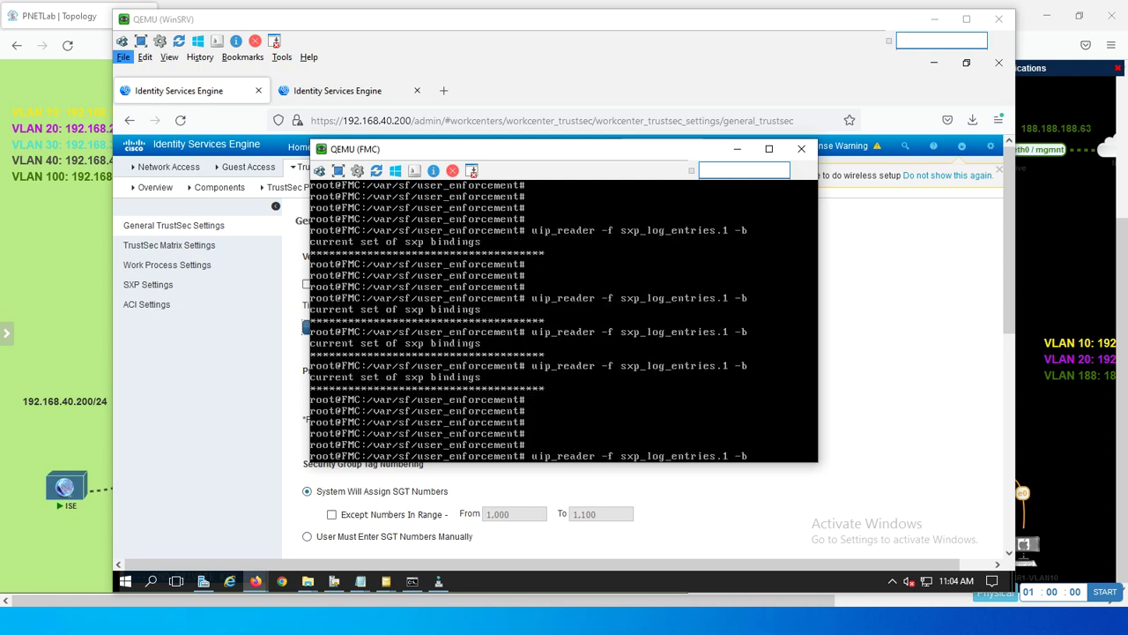
key(Return)
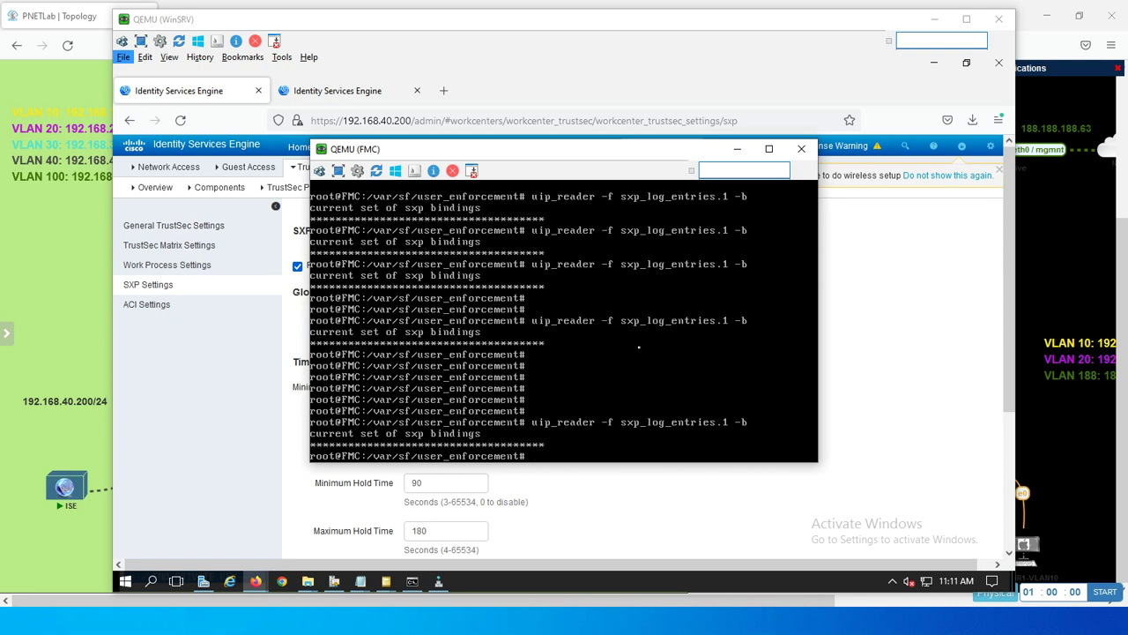
key(Up)
key(Return)
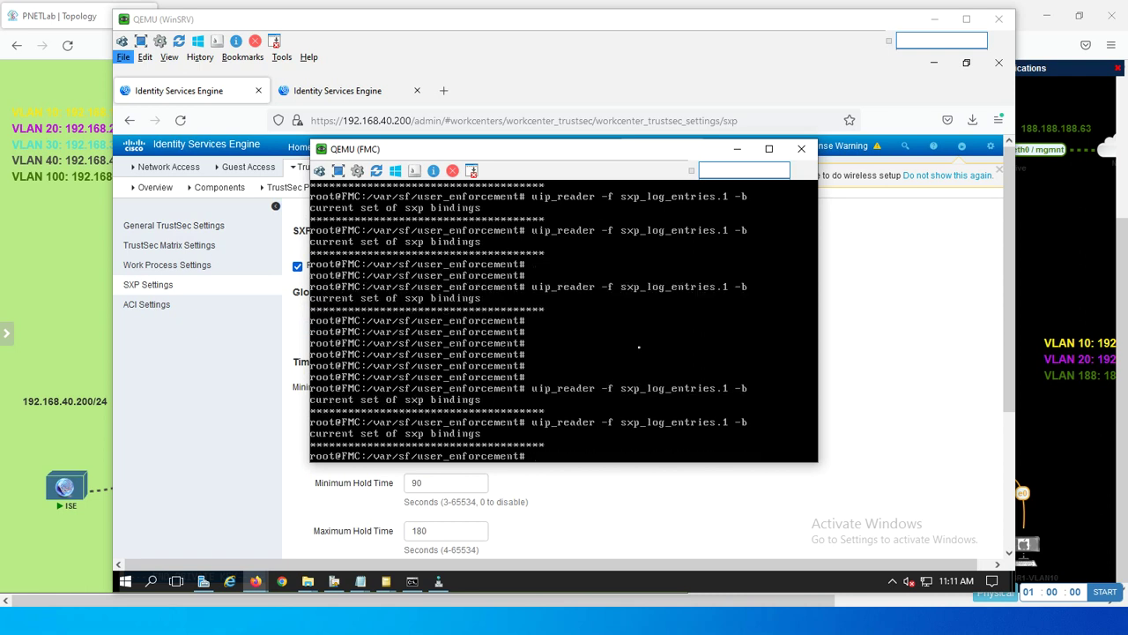
Switch to ISE in the WinSRV console, assign the FMC-Sw SXP device to the default SXP domain, and view all SXP mappings.
key(alt+Tab)
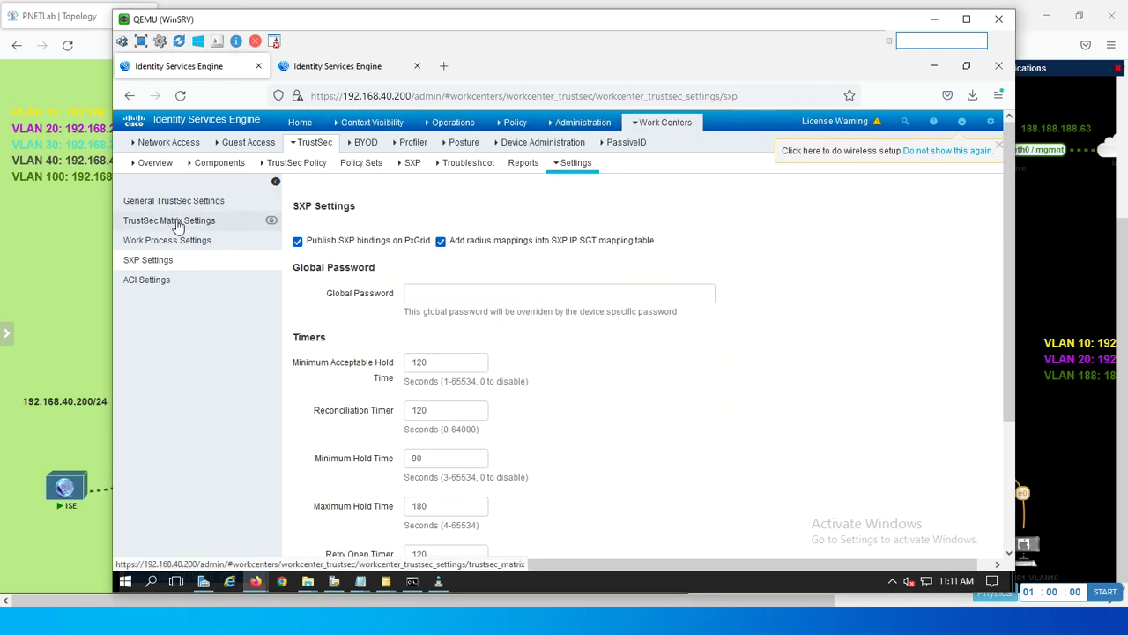
click(410, 165)
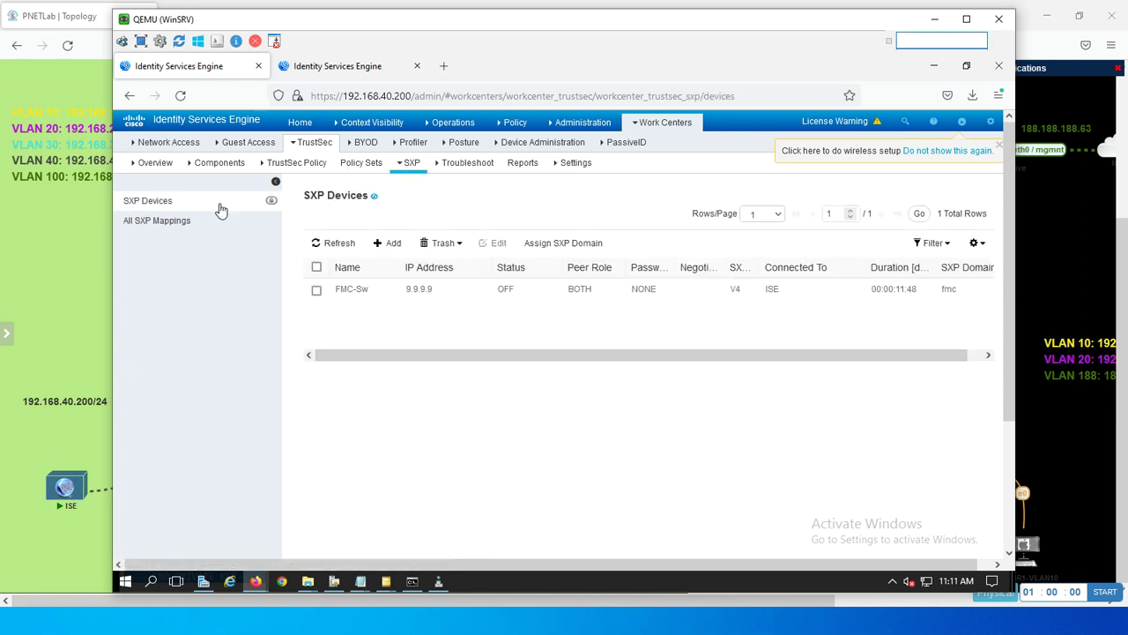
click(317, 290)
click(562, 242)
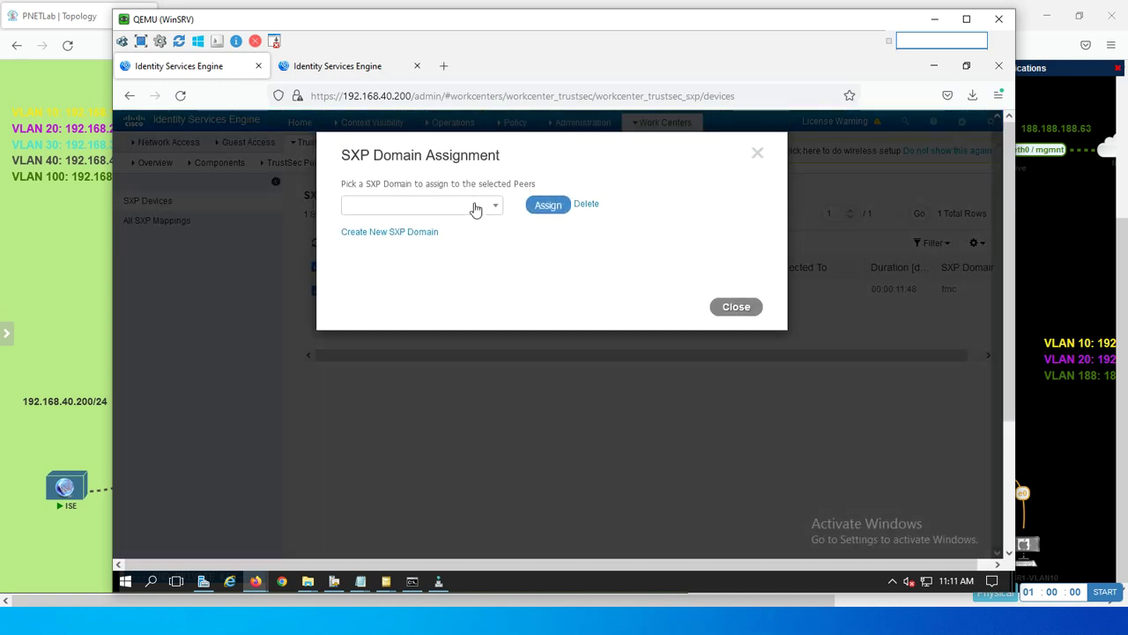
click(469, 212)
click(440, 226)
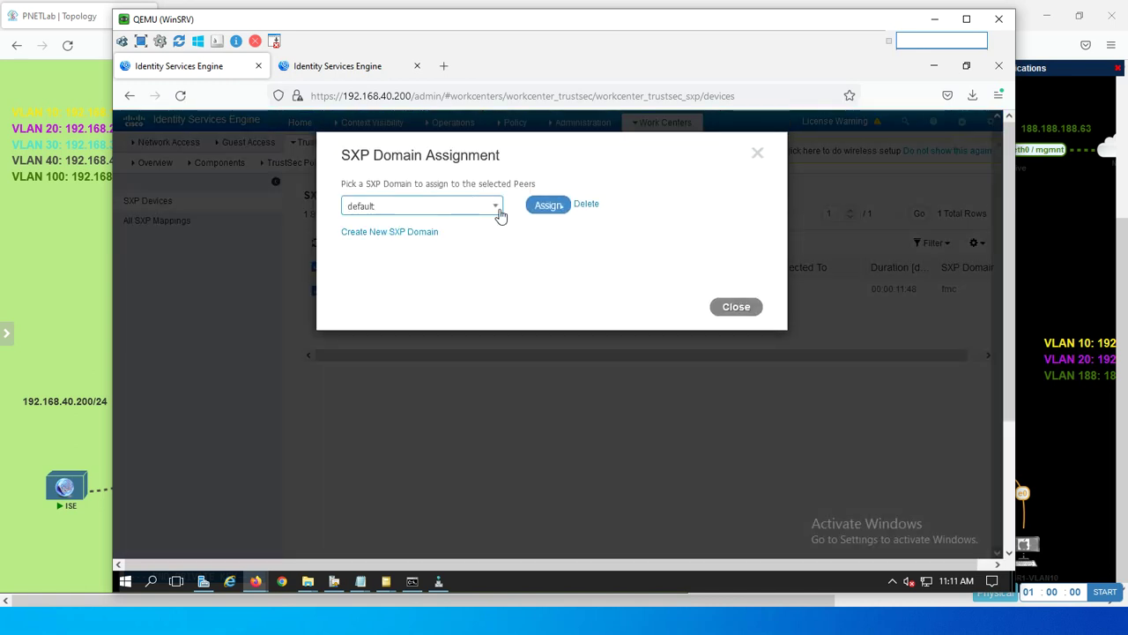
click(549, 205)
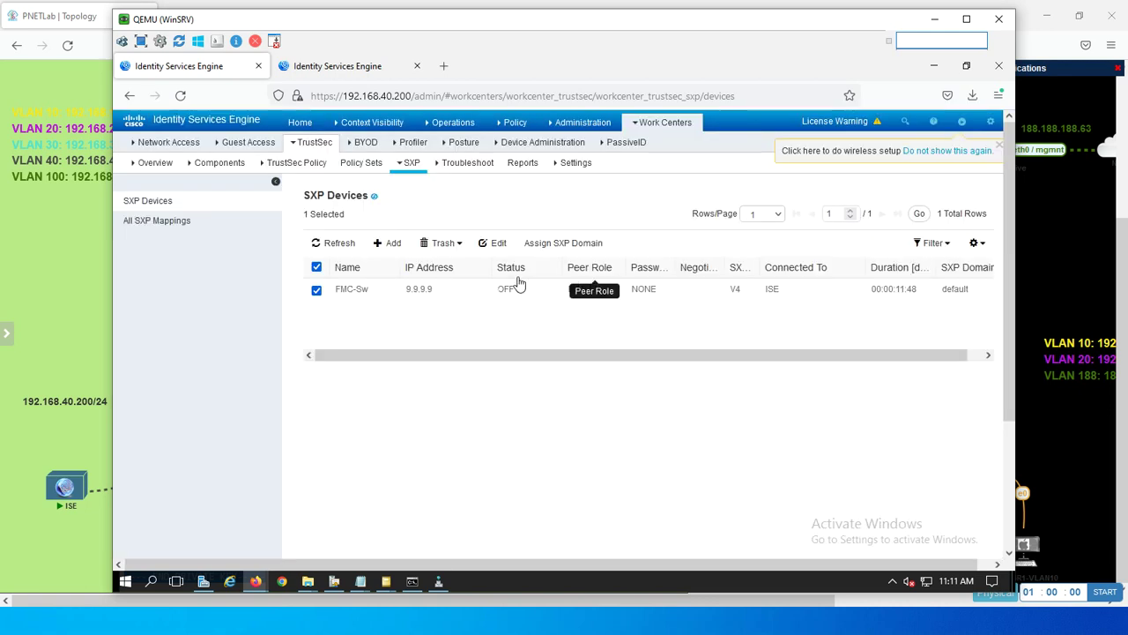
click(181, 224)
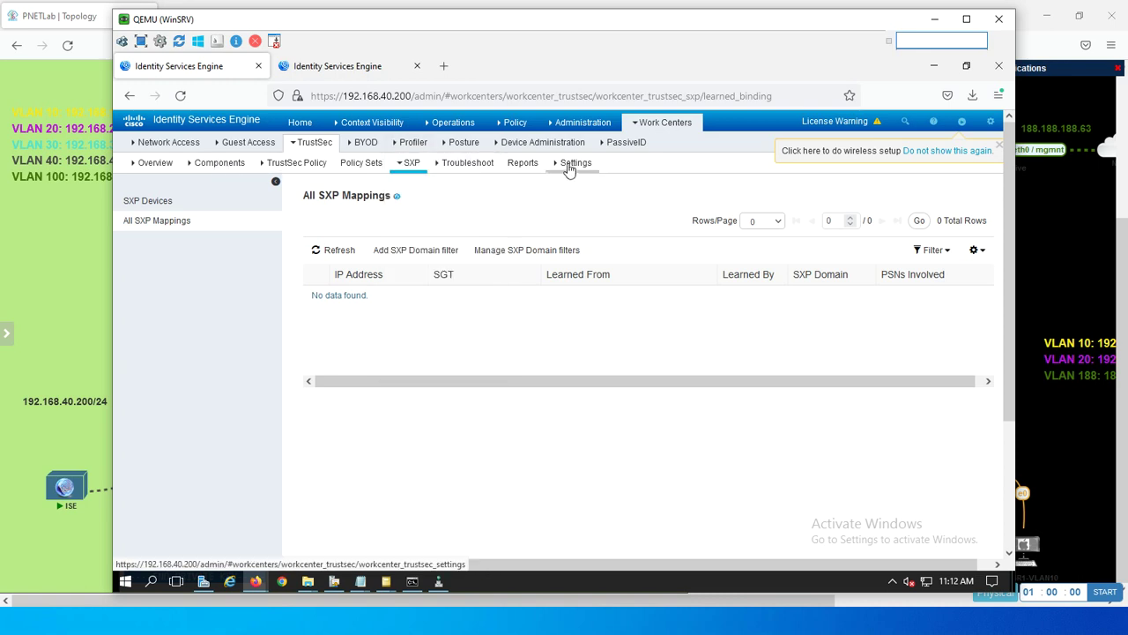
Edit the 192.168.10.31 IP SGT static mapping to send to the default SXP domain instead of fmc, and save it.
click(206, 162)
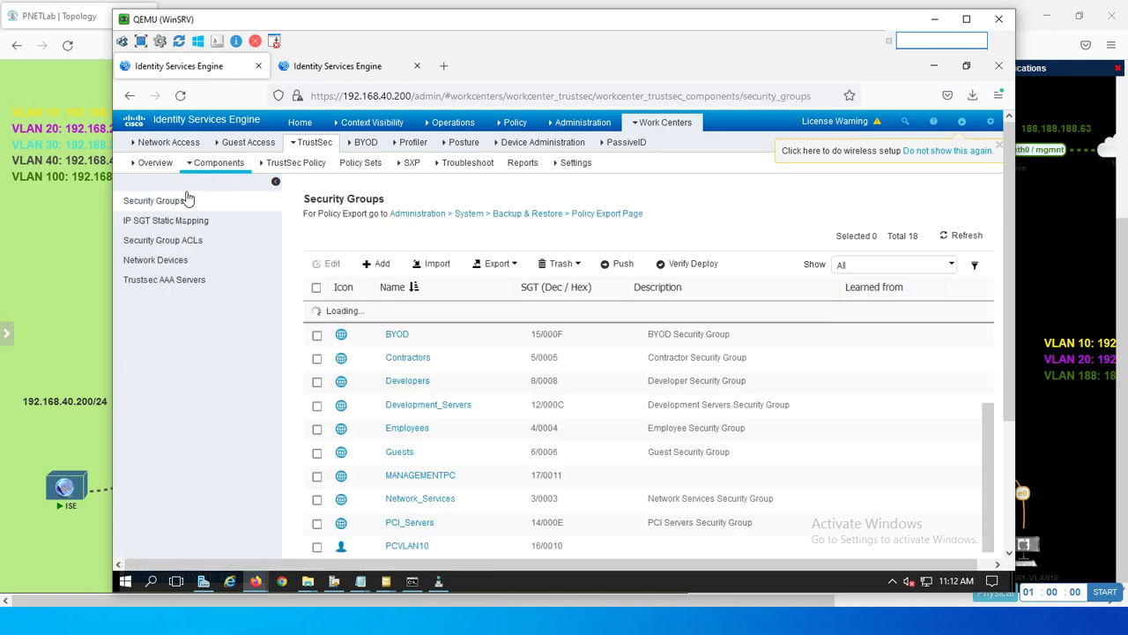
click(177, 221)
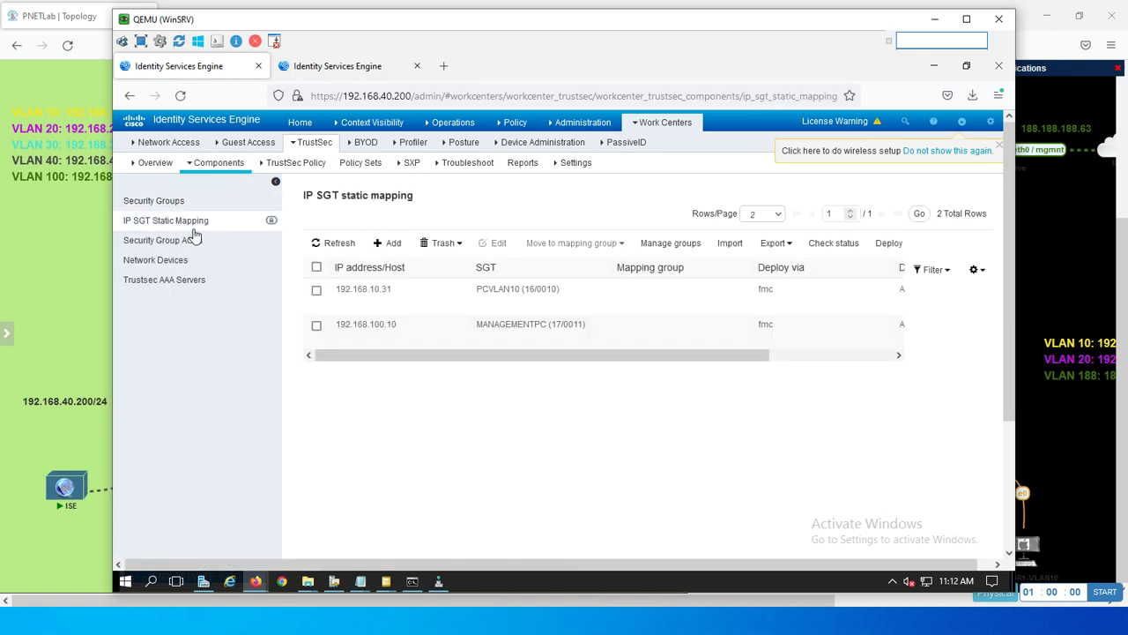
click(316, 291)
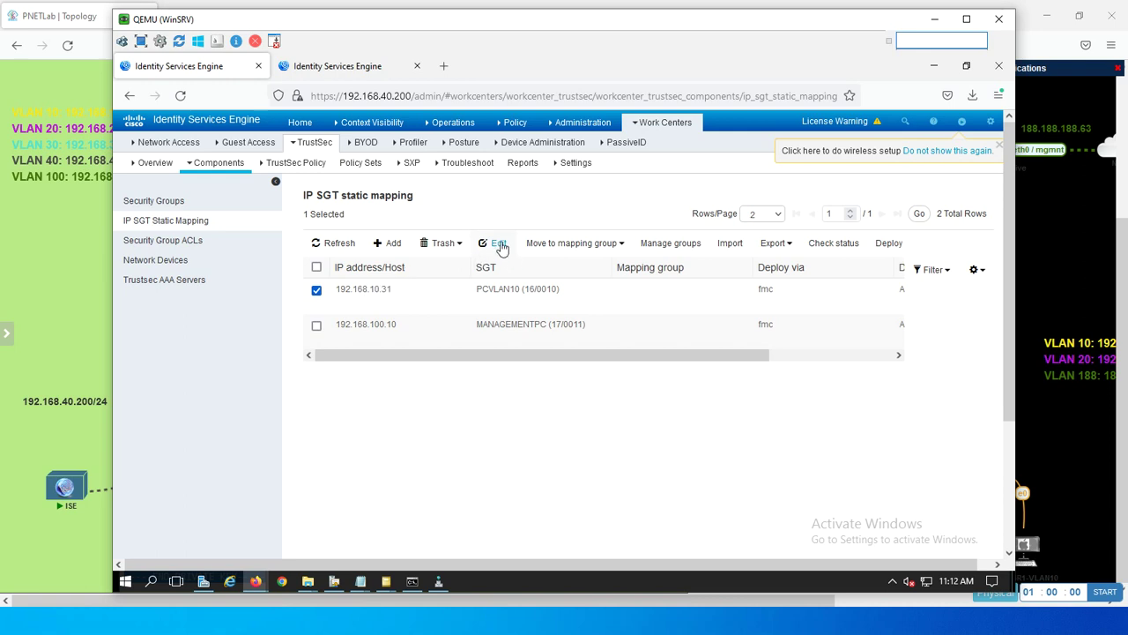
click(496, 244)
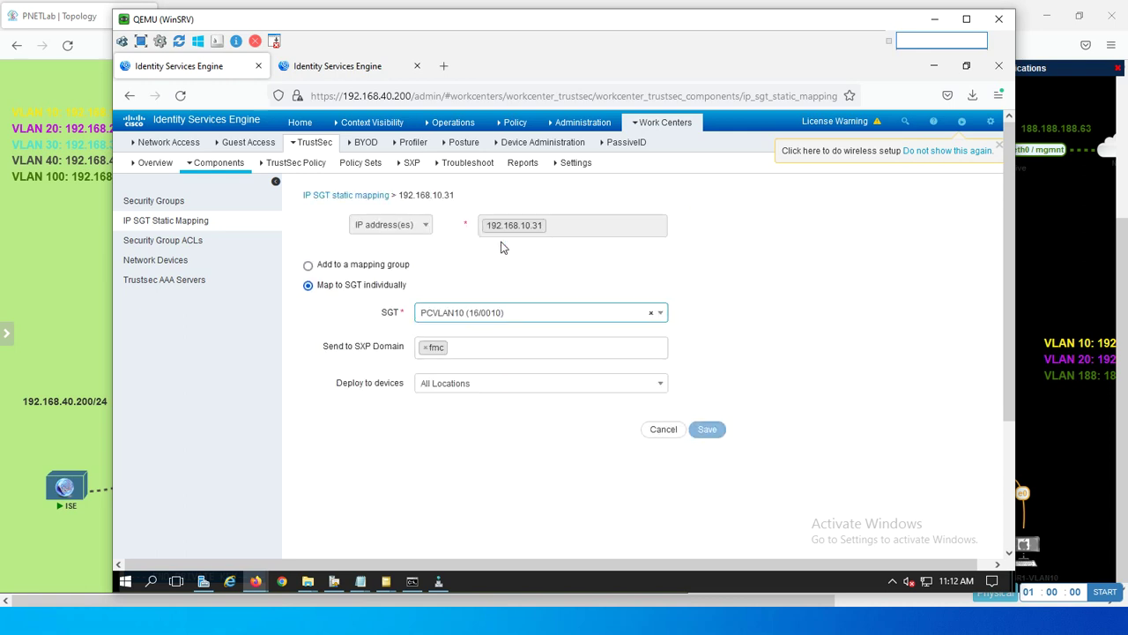
click(423, 349)
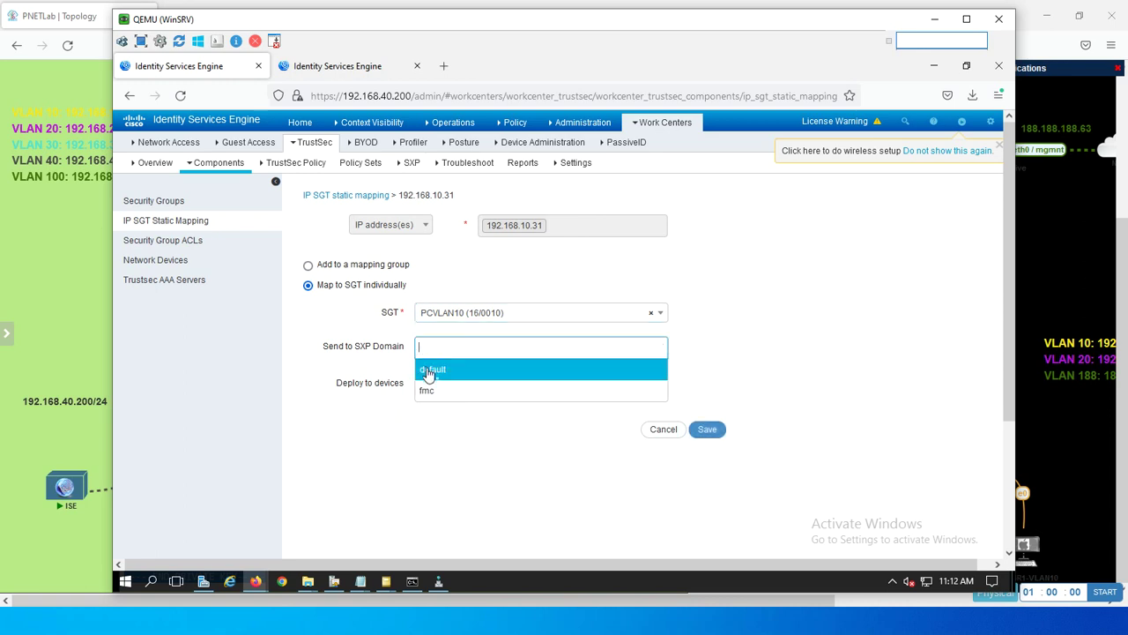
click(430, 369)
click(703, 430)
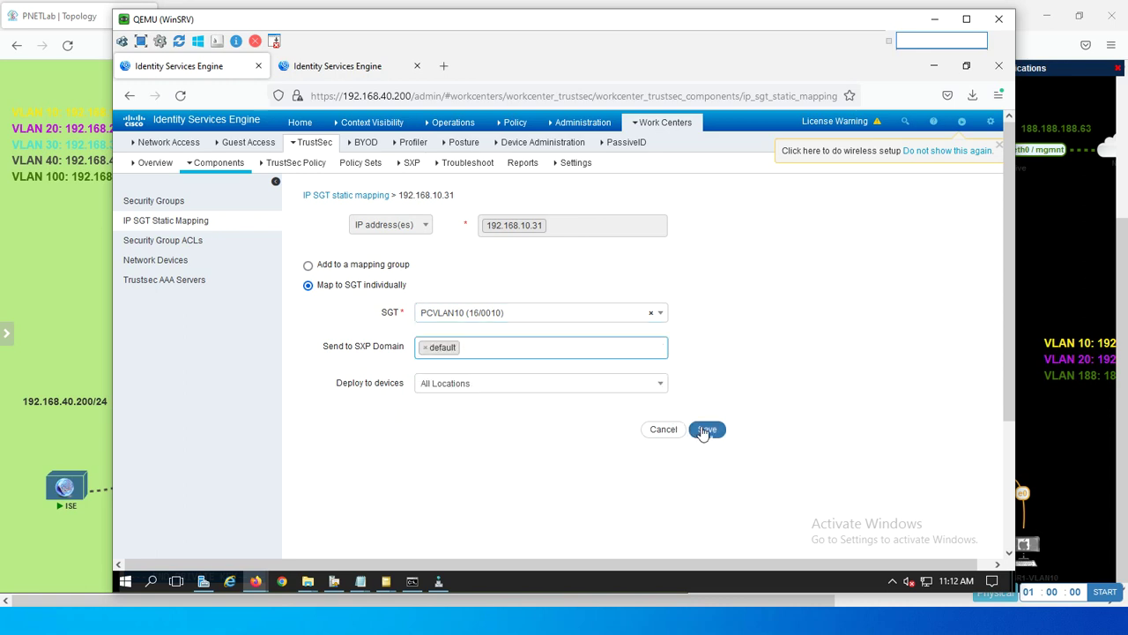
Change the 192.168.100.10 static mapping's SXP domain to default and save it.
click(316, 325)
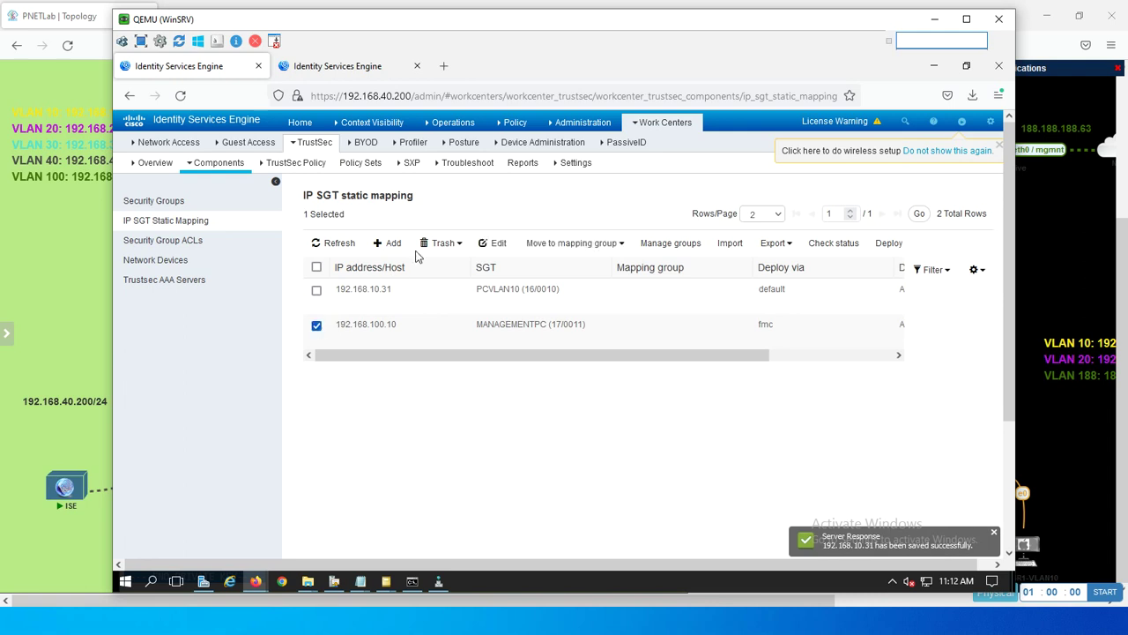
click(490, 245)
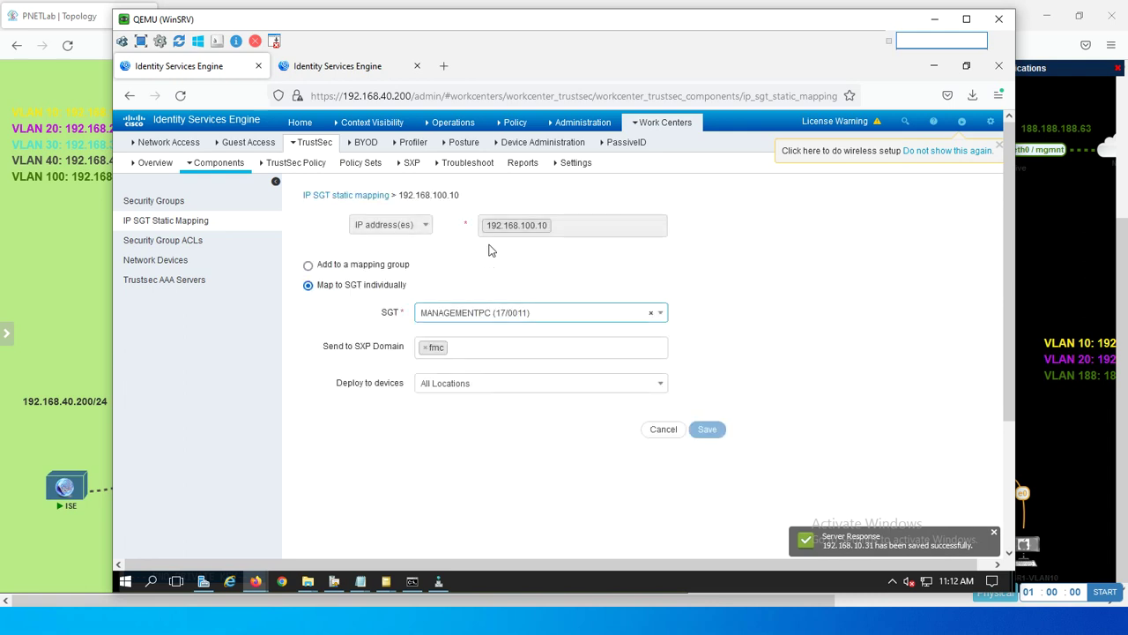
click(425, 347)
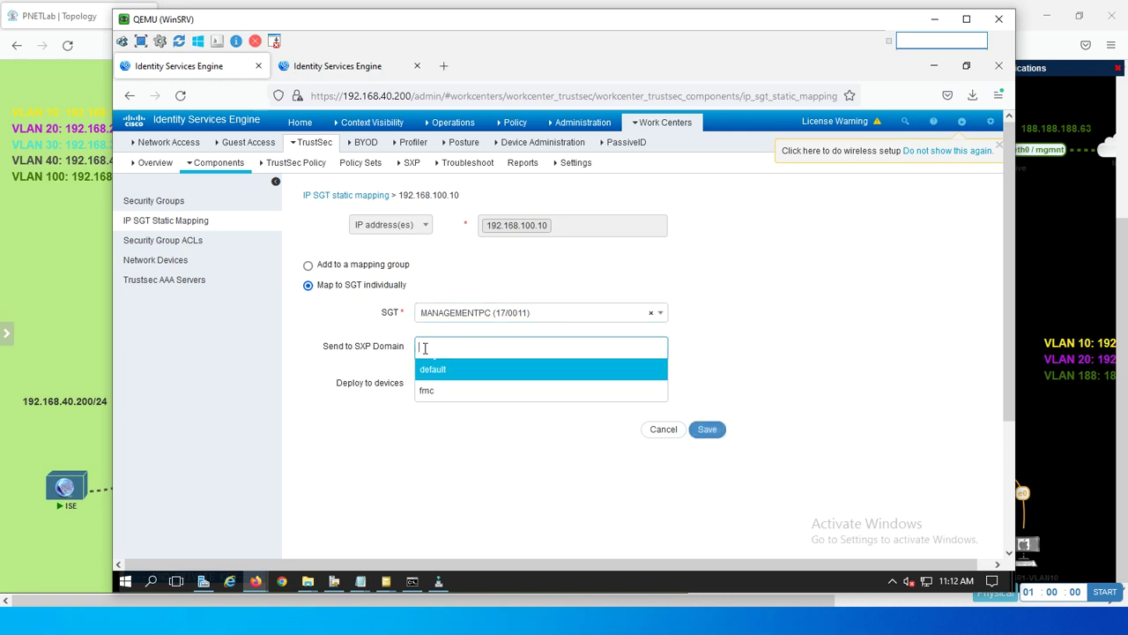
click(428, 368)
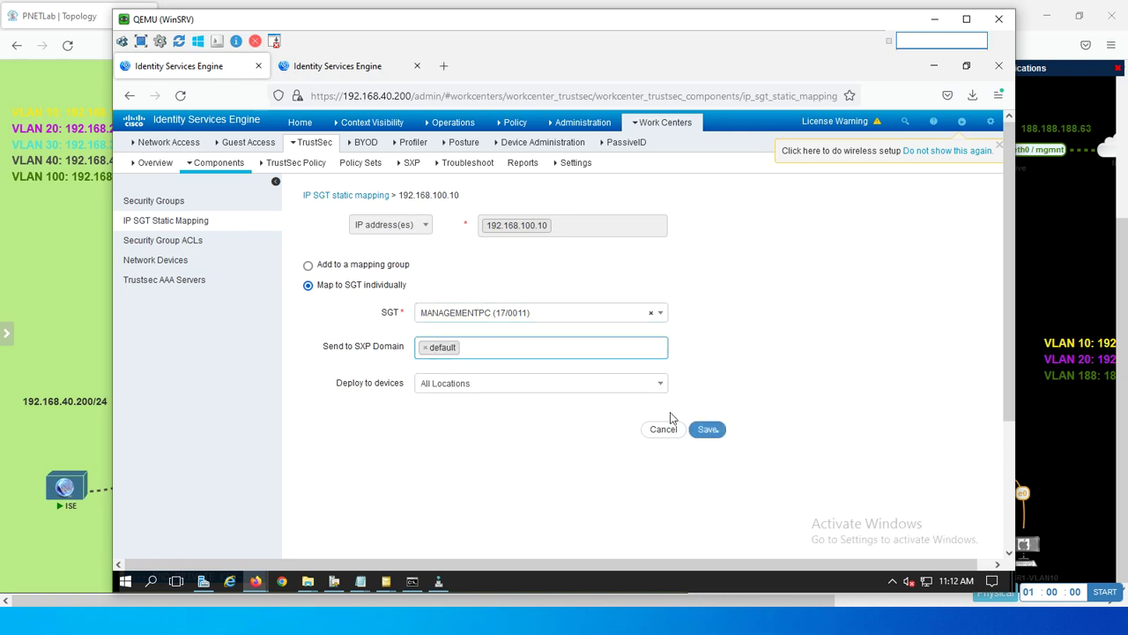
click(707, 430)
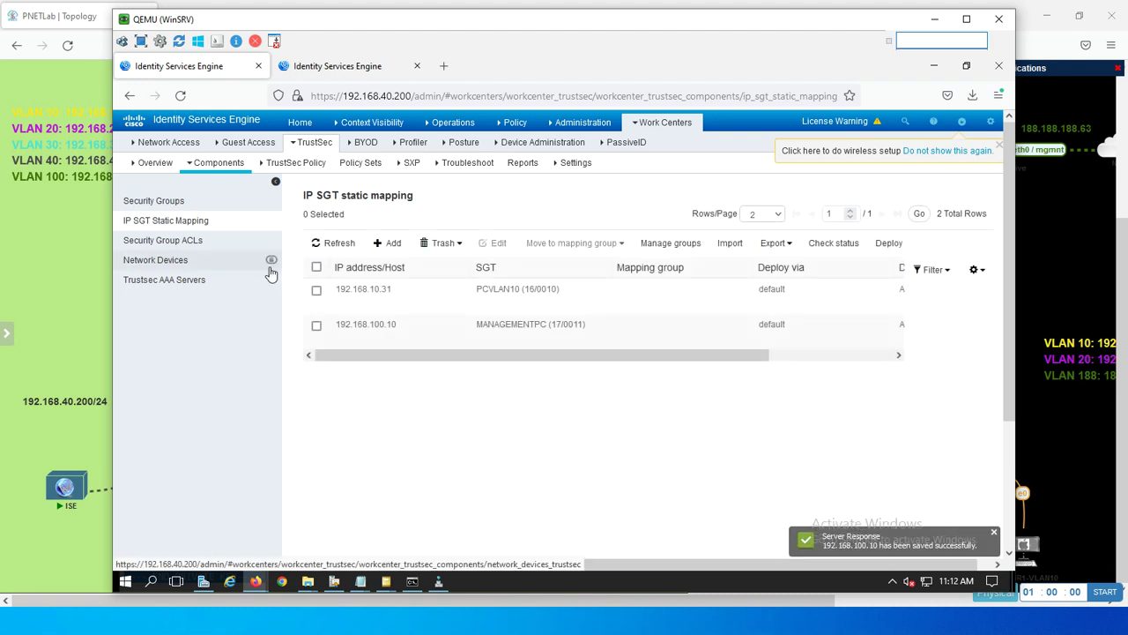
Start another immediate TrustSec deployment verification from the General TrustSec Settings and dismiss the notice.
click(573, 173)
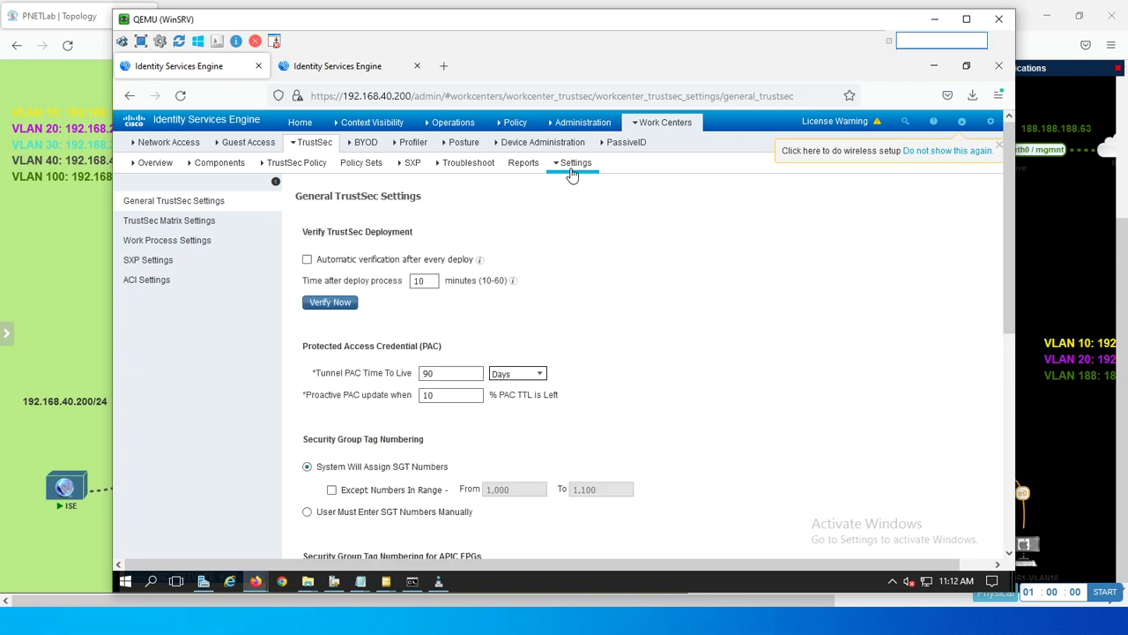
click(321, 308)
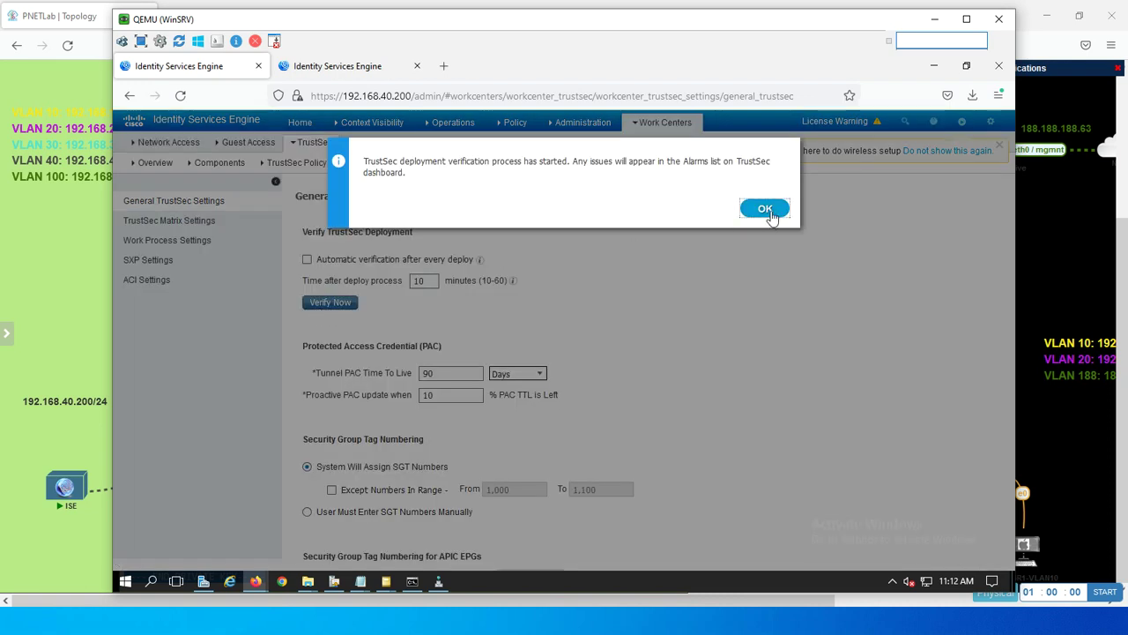
click(765, 210)
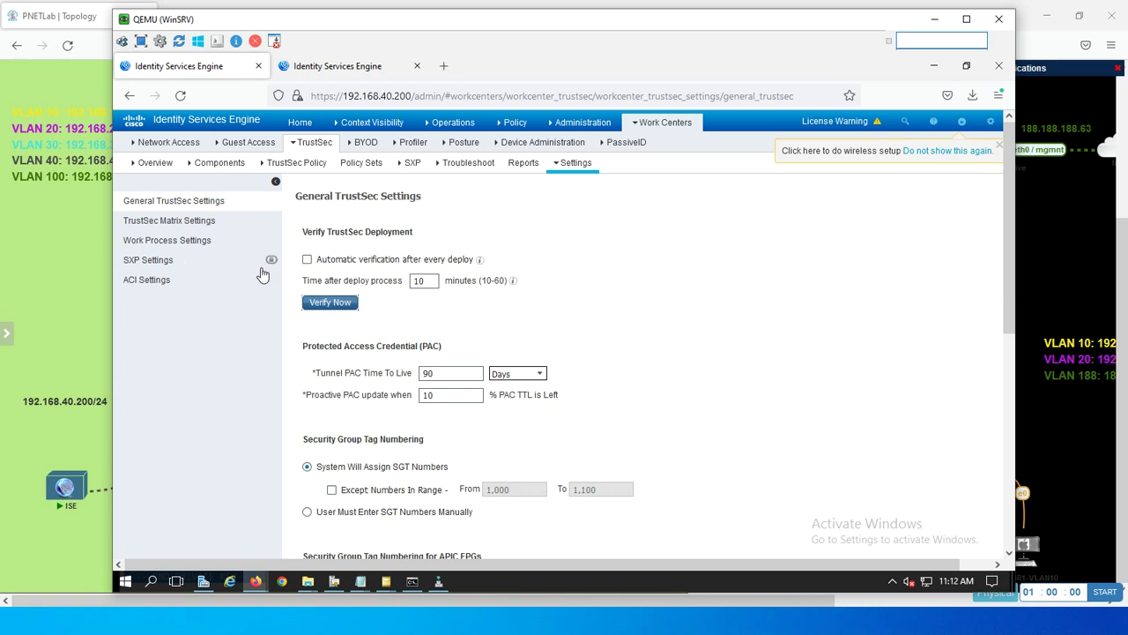
Review the SXP Settings and the SXP devices, and check the All SXP Mappings list.
click(164, 259)
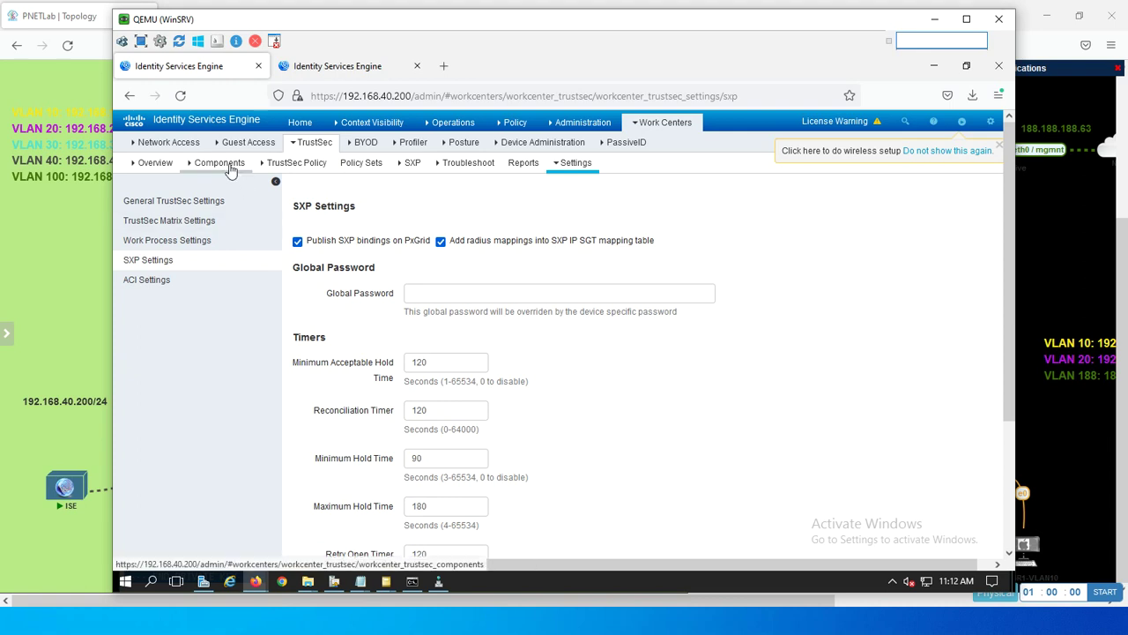
click(413, 164)
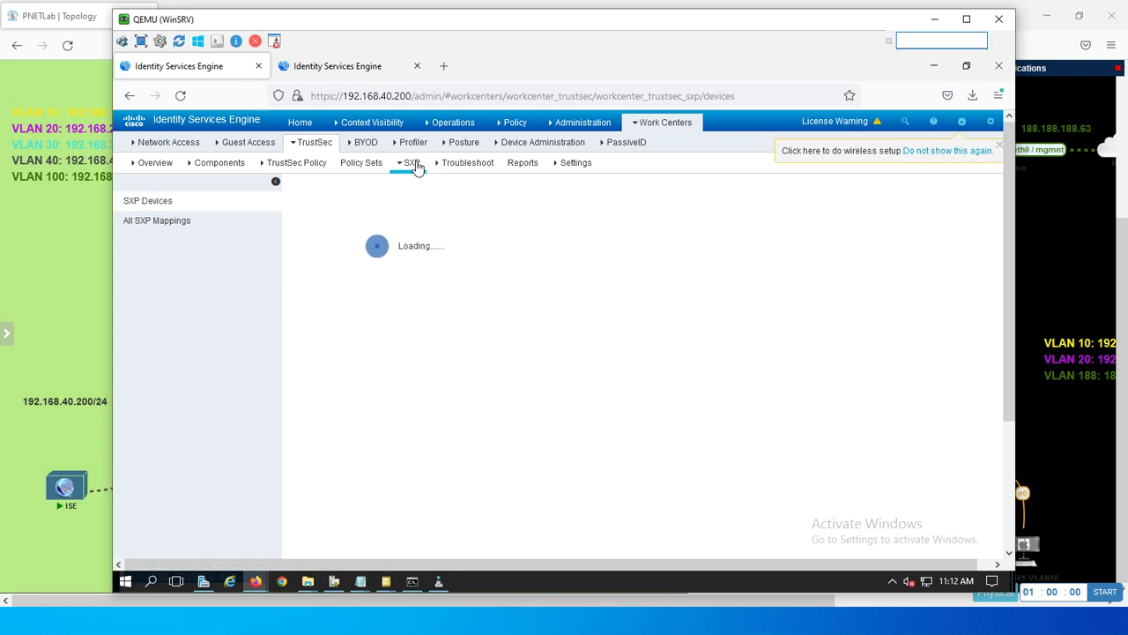
click(179, 228)
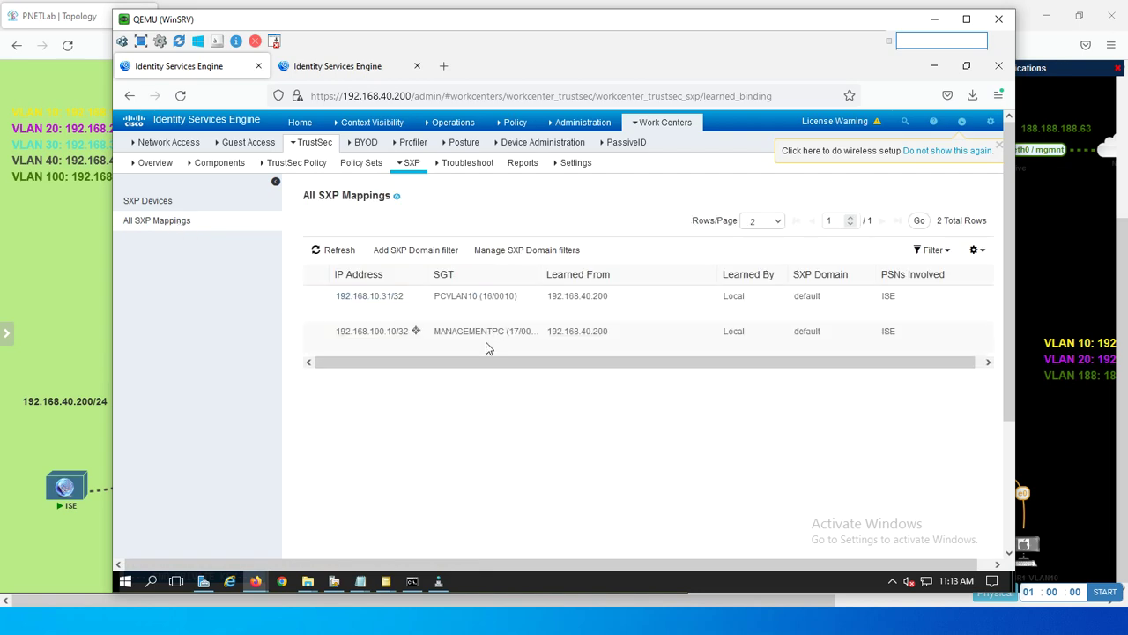
Switch to the FMC console and run "uip_reader -f sxp_log_entries.1 -b" twice to verify the received SXP bindings.
key(alt+Tab)
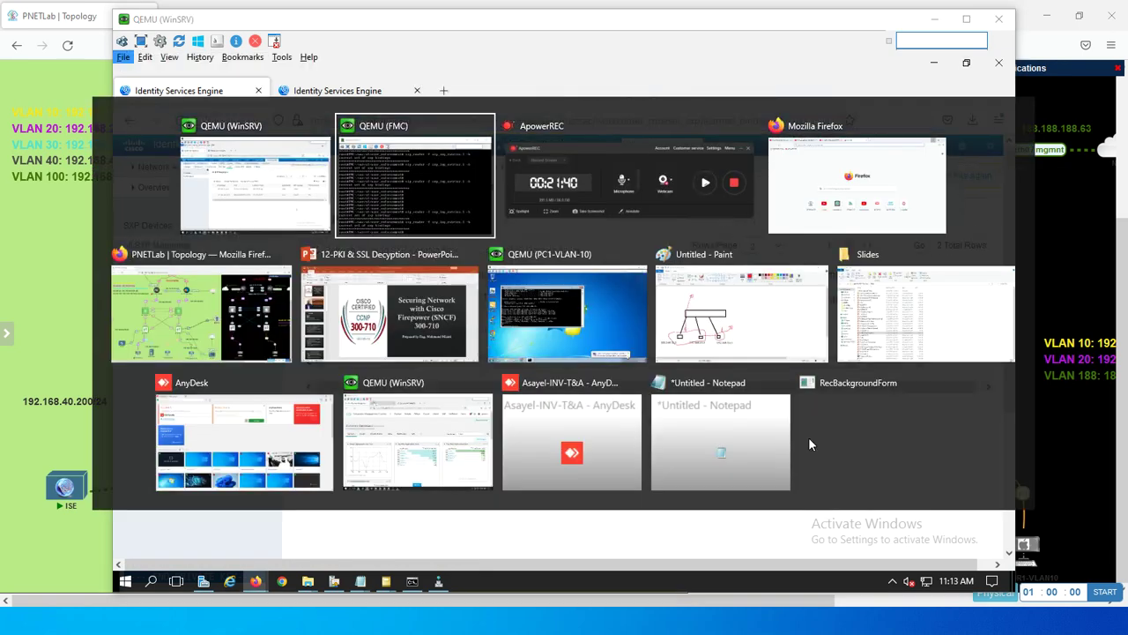
key(Up)
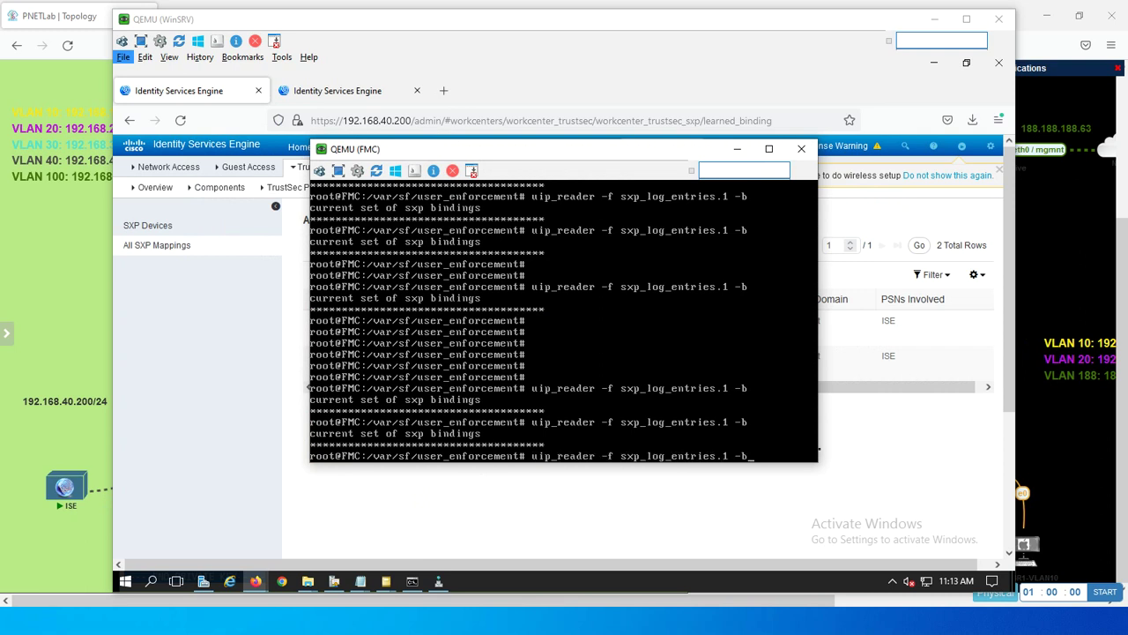
key(Return)
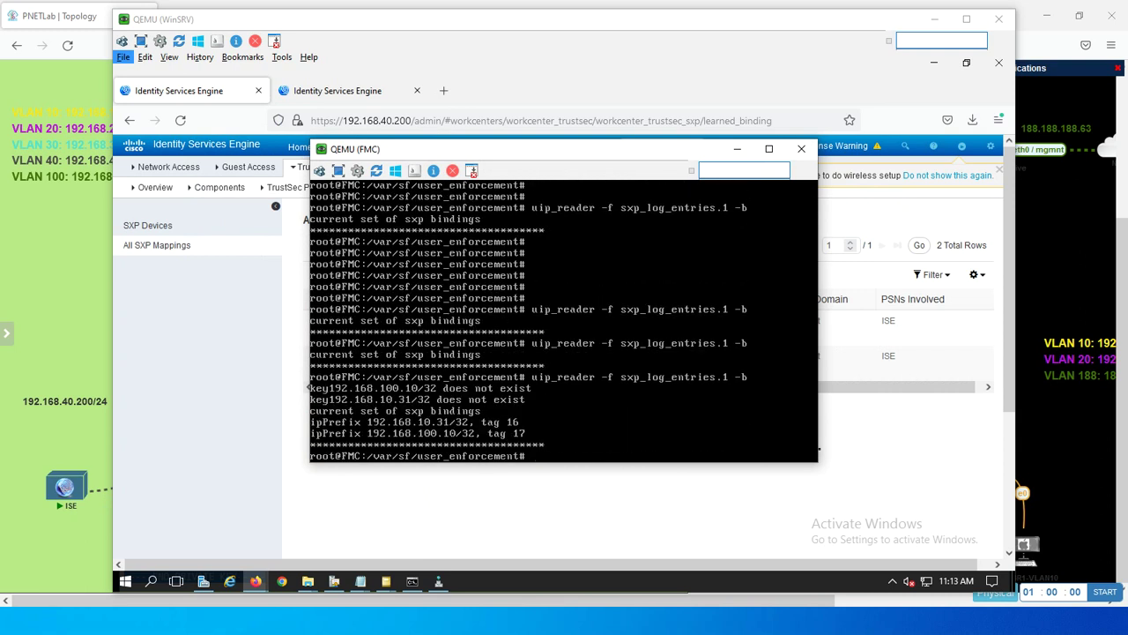
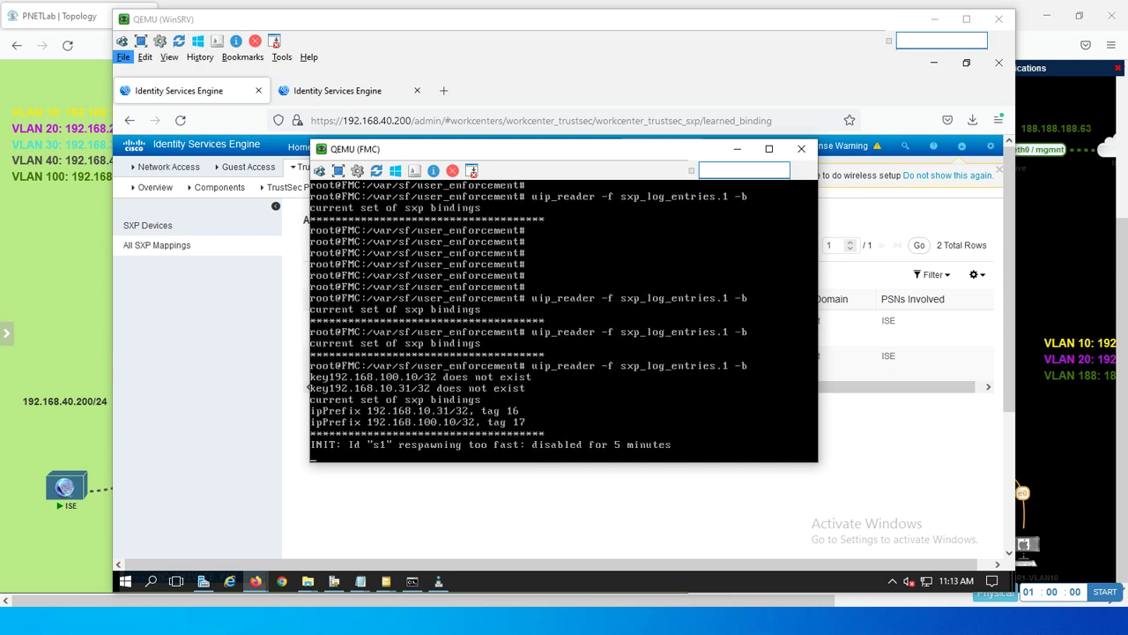
key(Return)
key(Up)
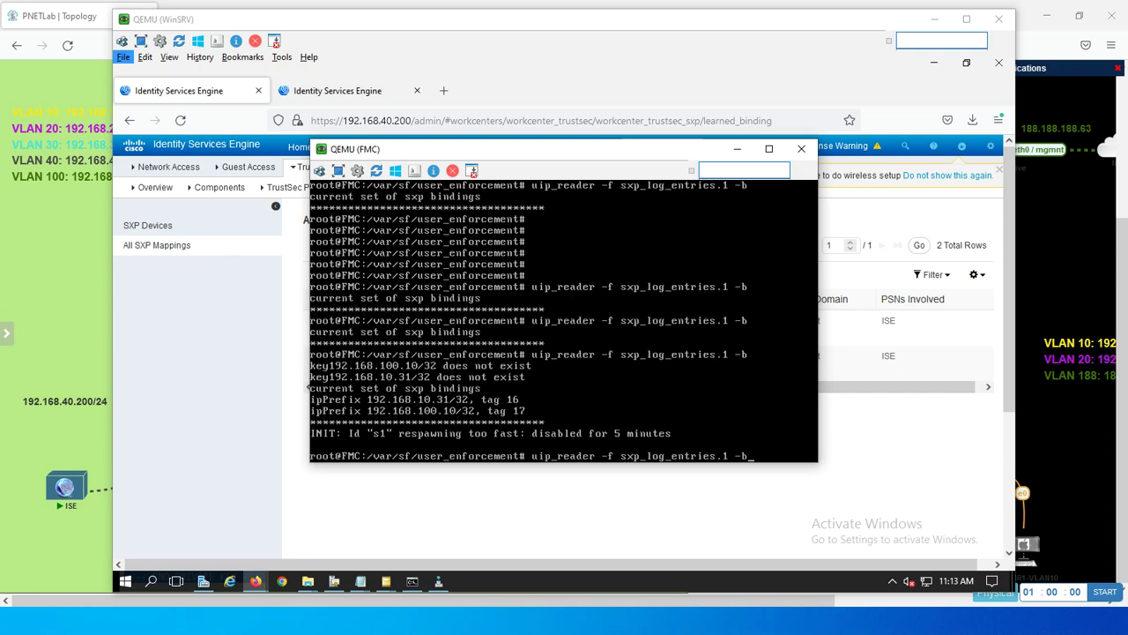
key(Return)
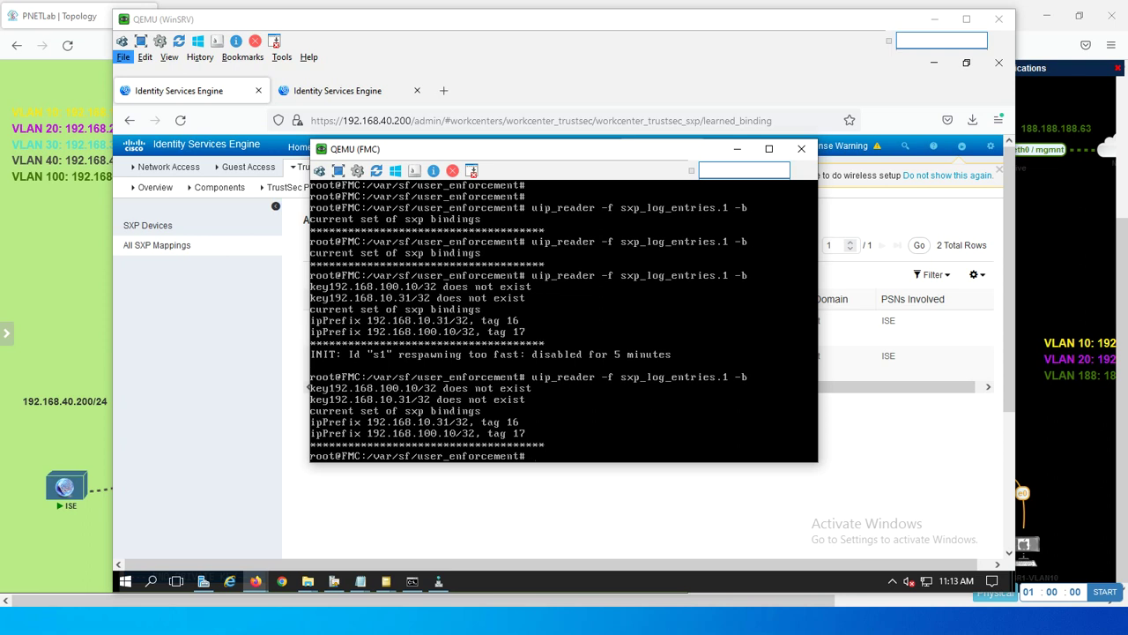
Switch to the Firepower Management Center browser window and open the HQ-Default-Policy access control policy for editing.
click(257, 584)
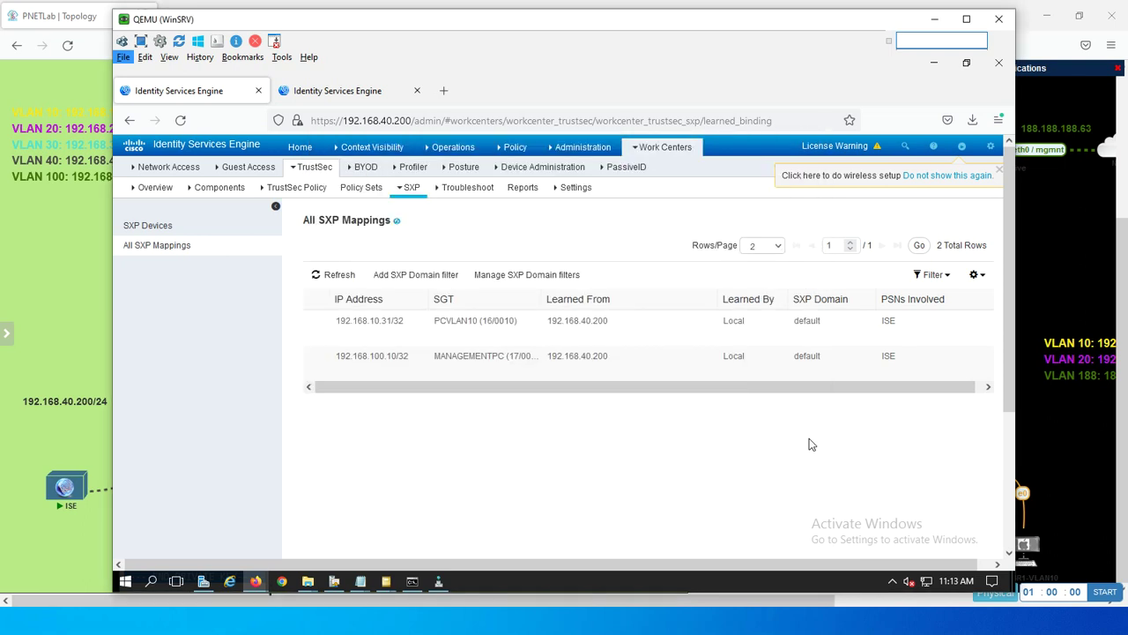
mouse_move(258, 586)
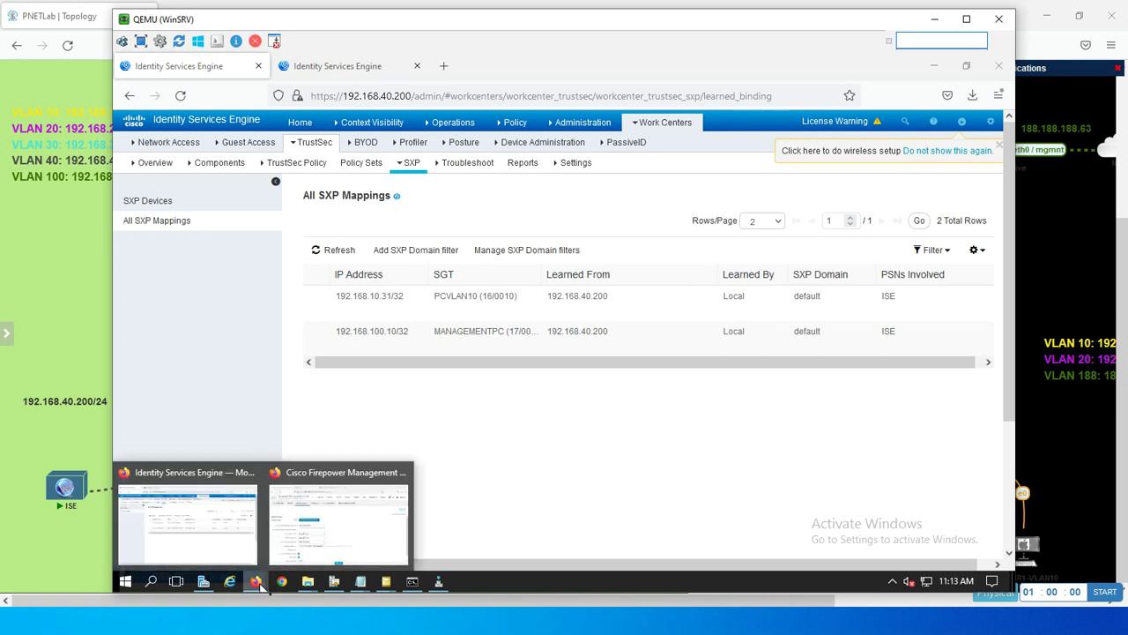
click(324, 525)
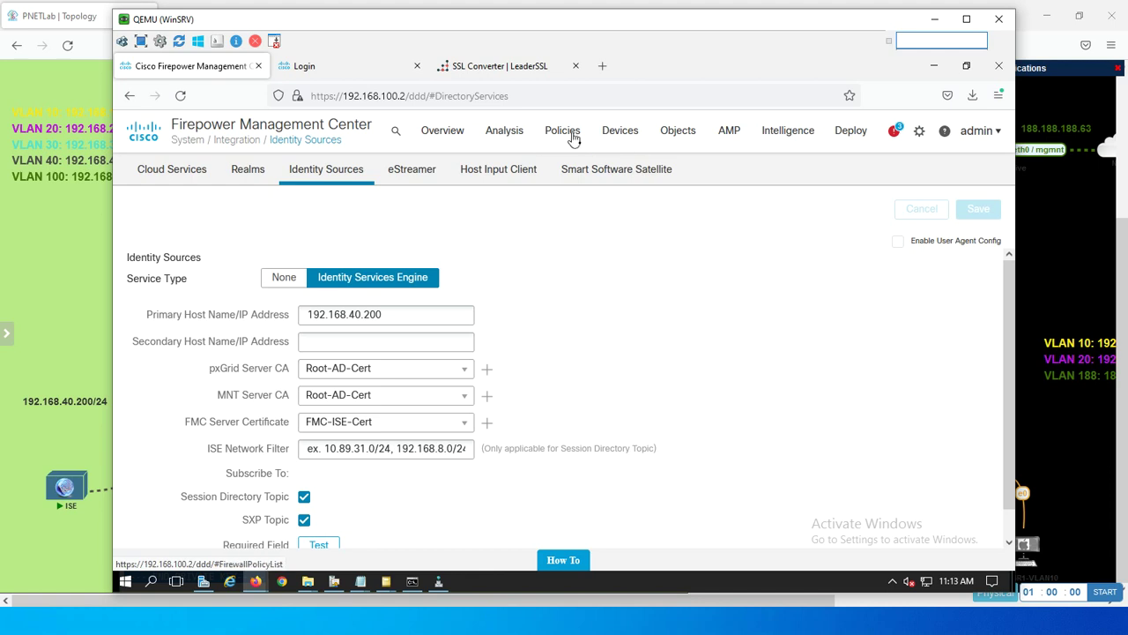
mouse_move(571, 141)
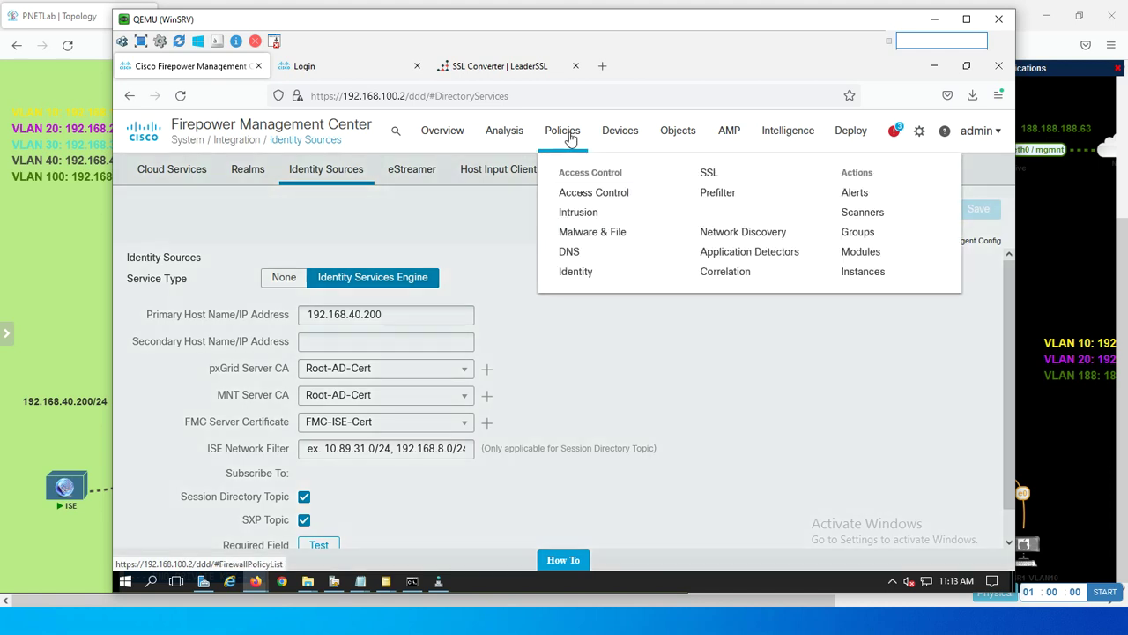
click(577, 195)
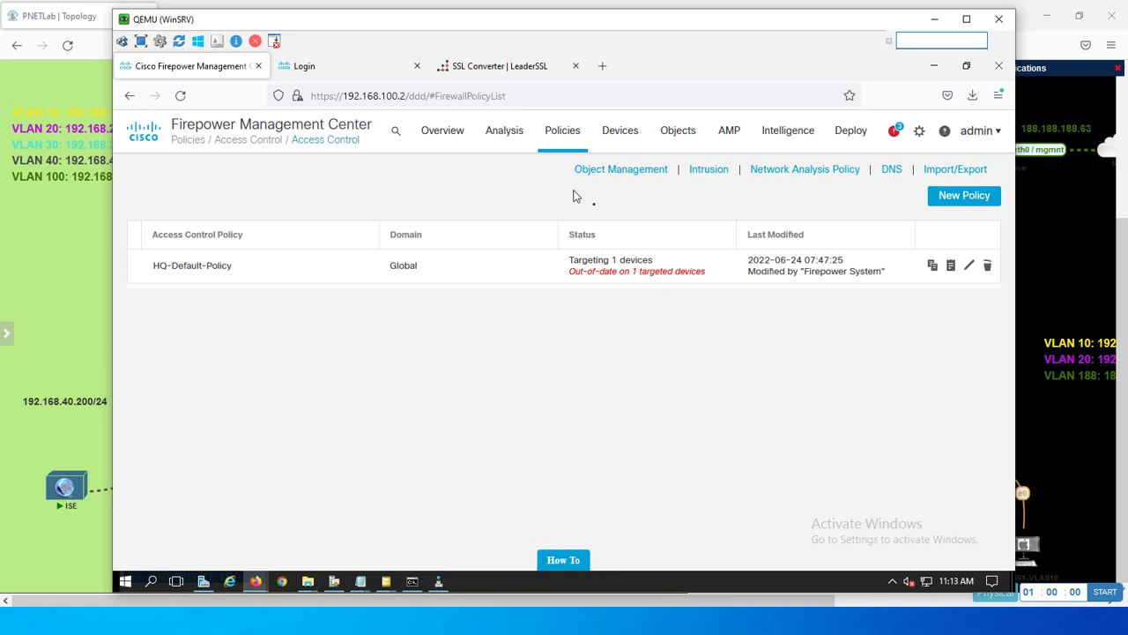
click(970, 266)
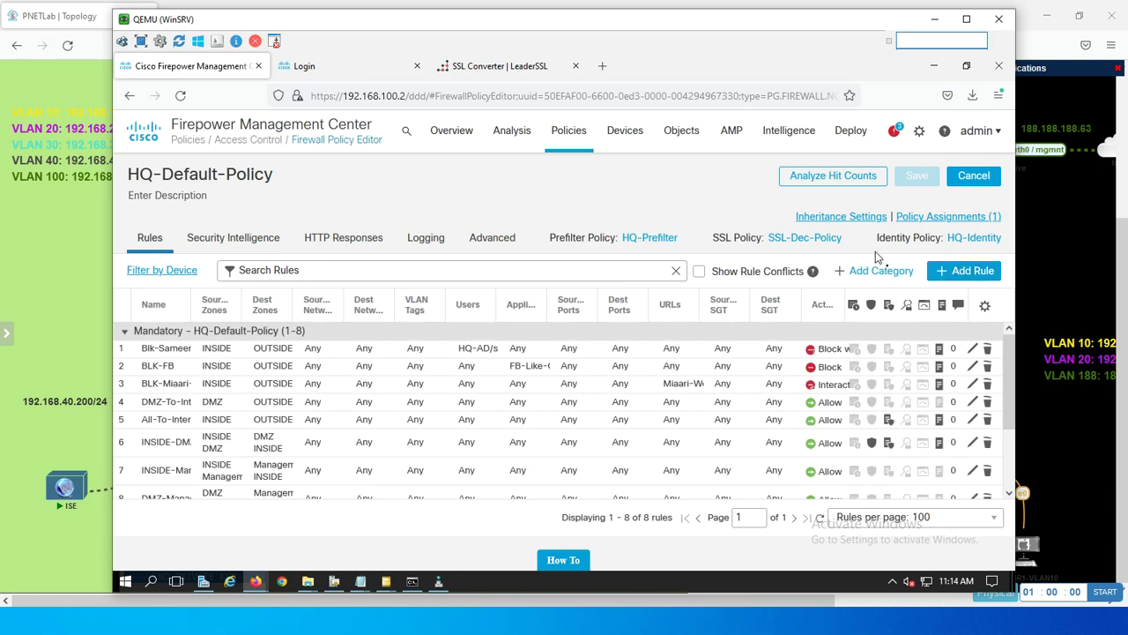
Start a new access control rule named BLK-SGT with the action Block with reset.
click(941, 278)
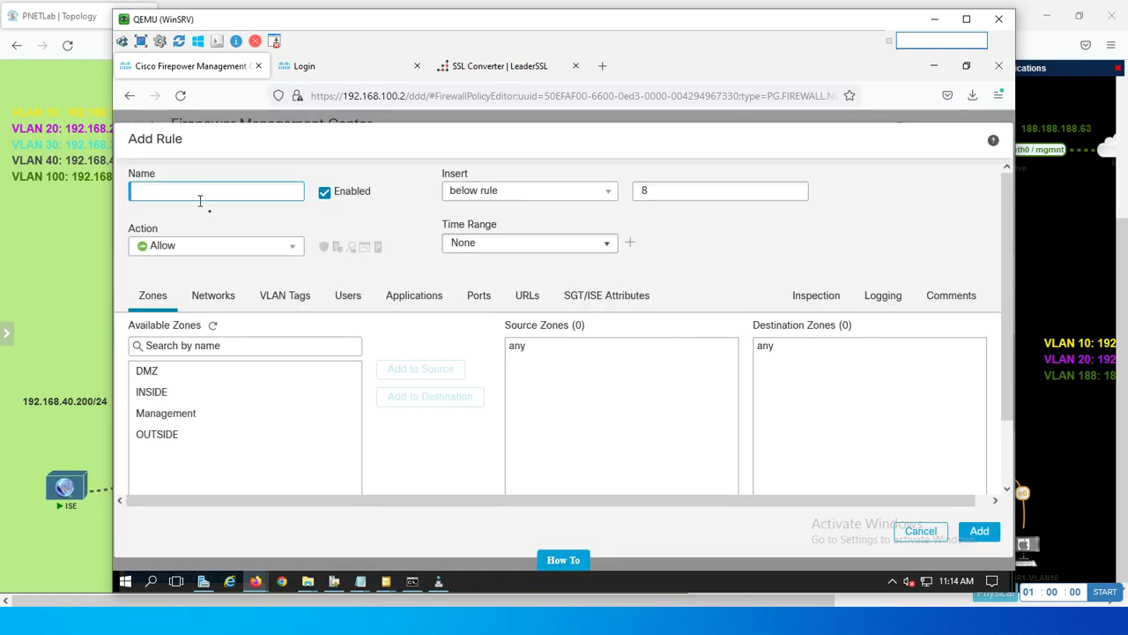
text(BLK-SGT)
click(198, 248)
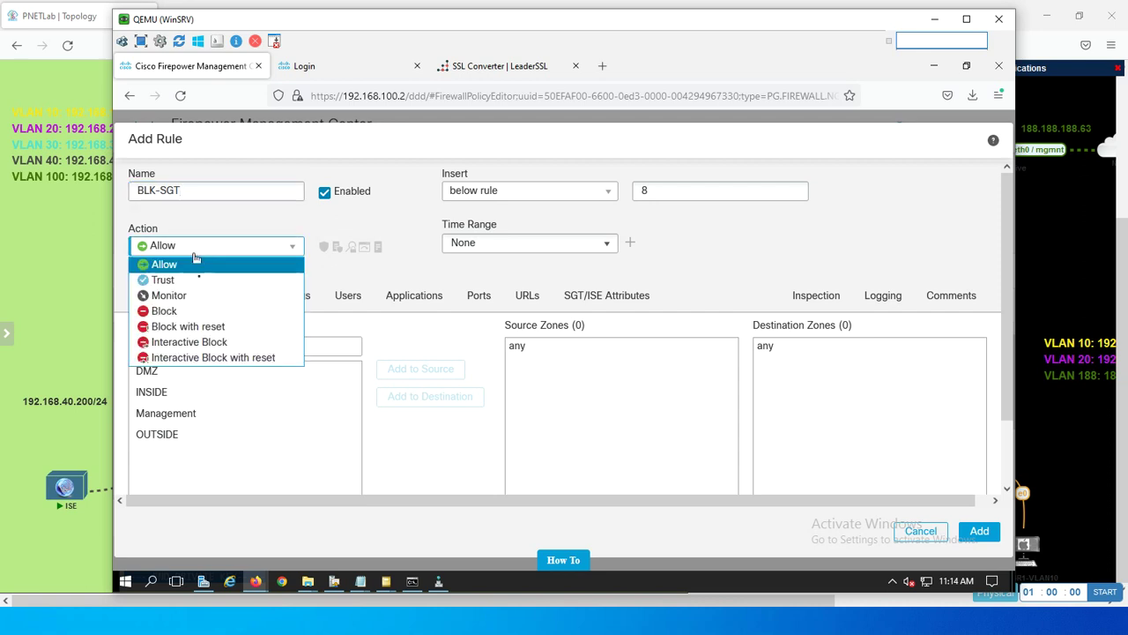
click(184, 325)
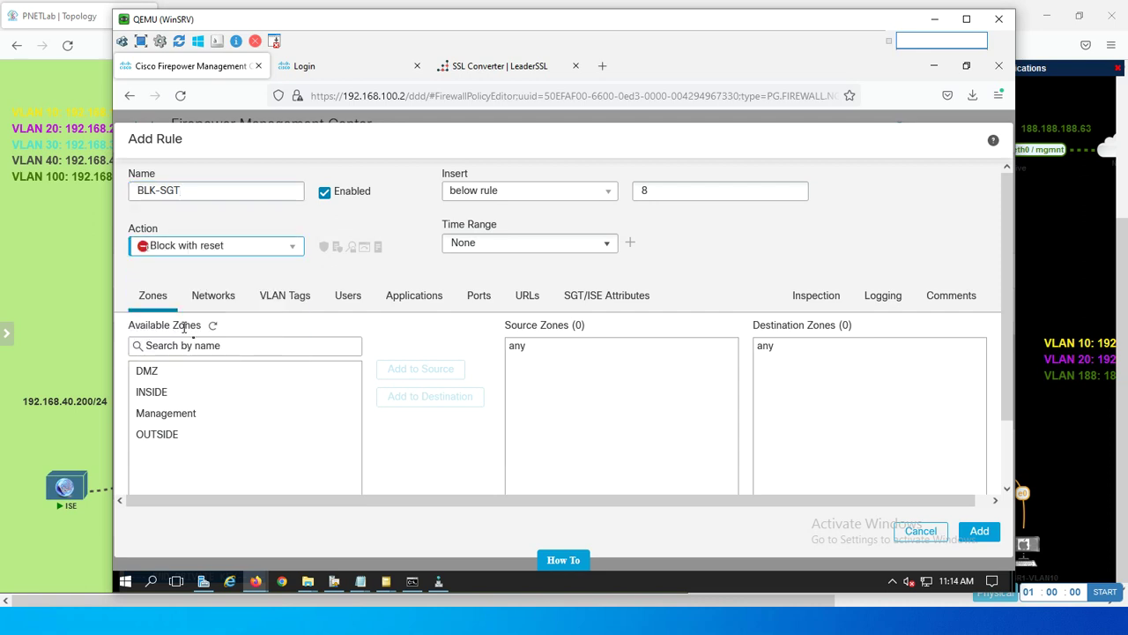
Set the BLK-SGT rule's insert position to above rule 1.
click(656, 190)
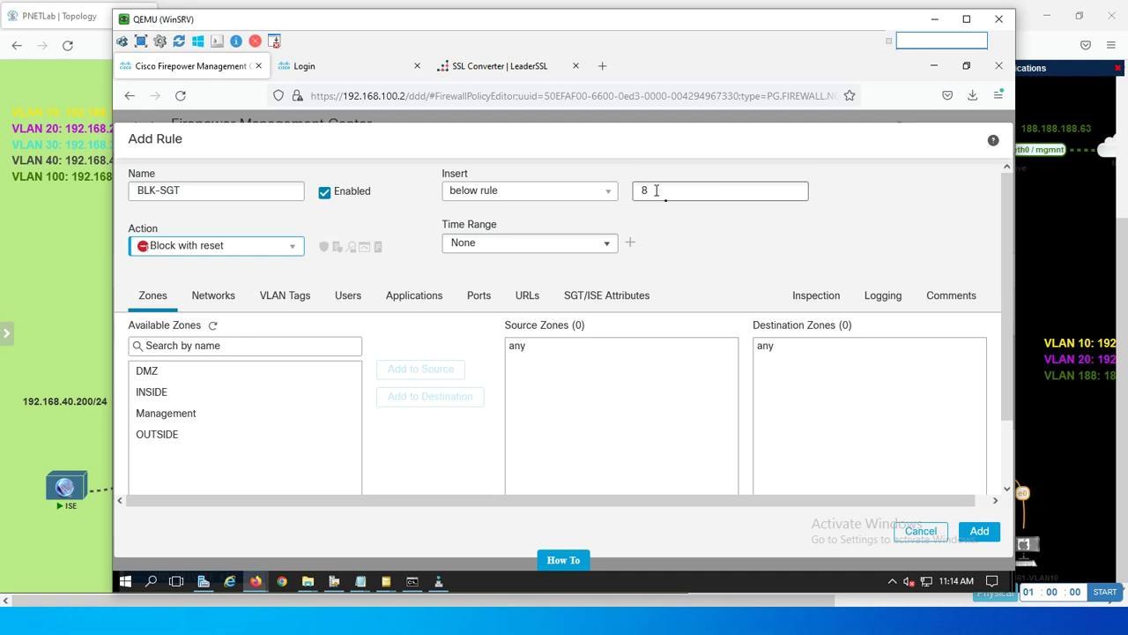
double_click(656, 190)
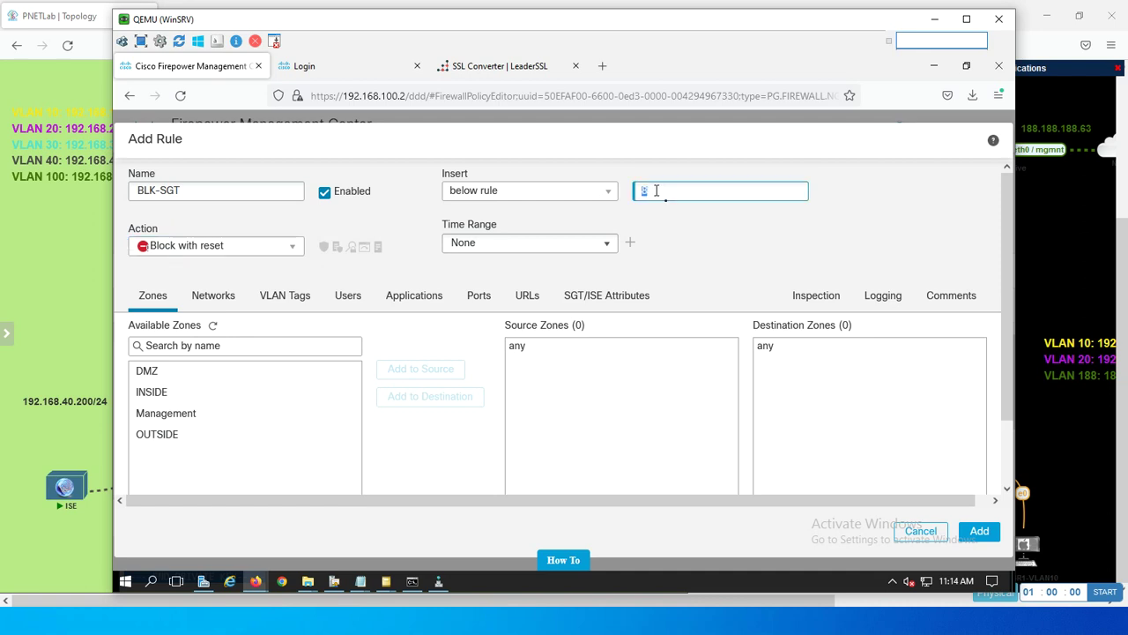
text(1)
click(602, 199)
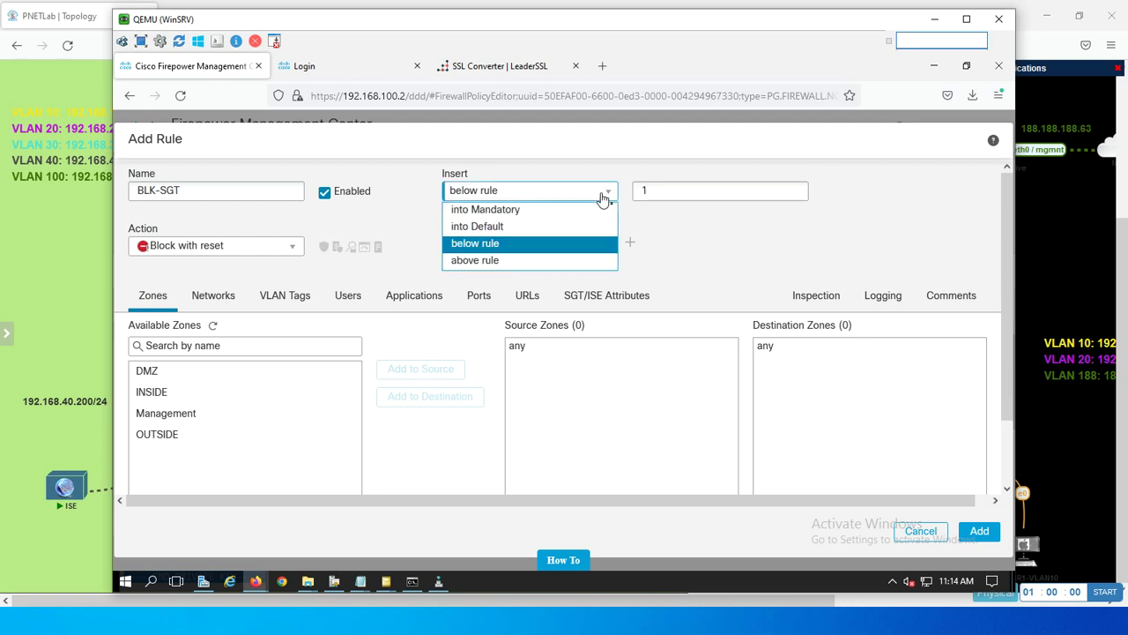
click(569, 259)
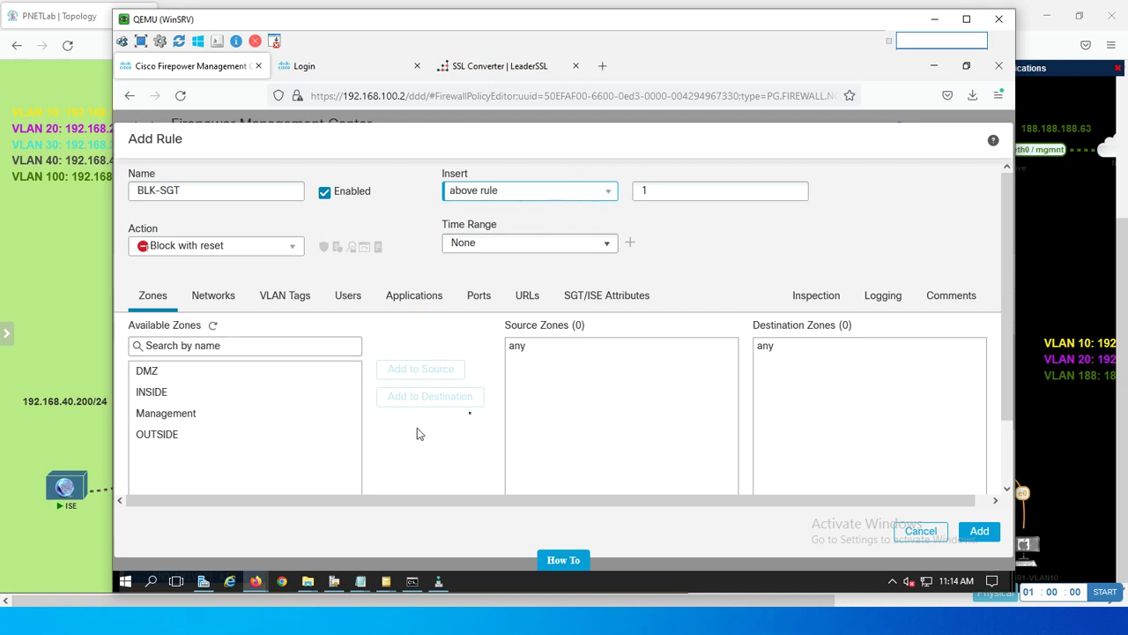
Find the PCVLAN10 Security Group Tag in the rule's SGT/ISE attributes and add it as source metadata.
click(575, 297)
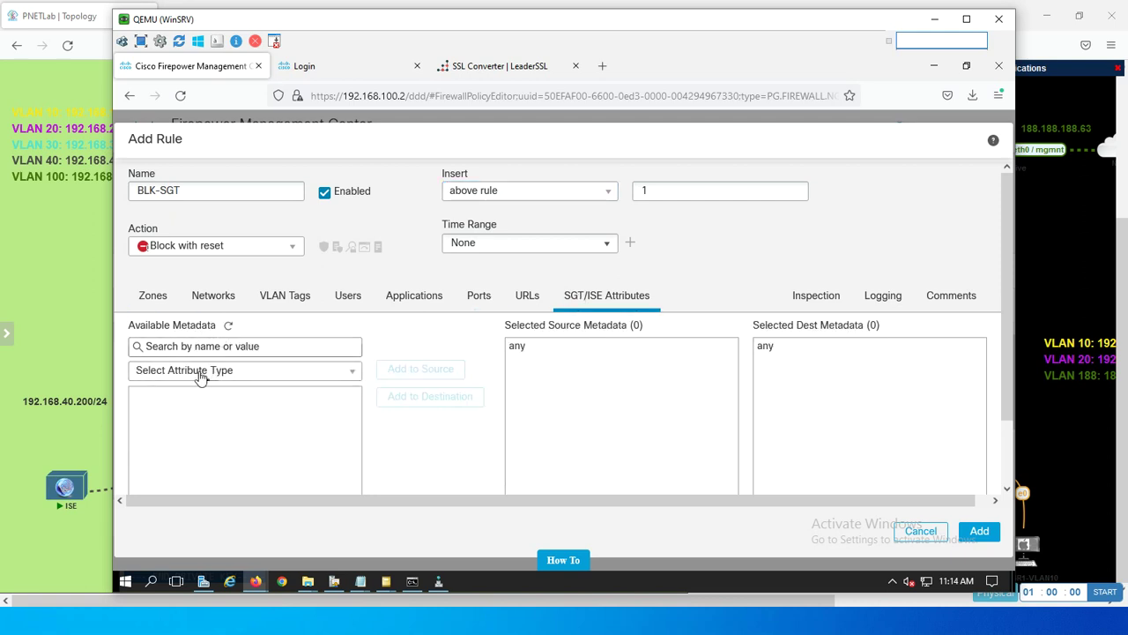
click(200, 347)
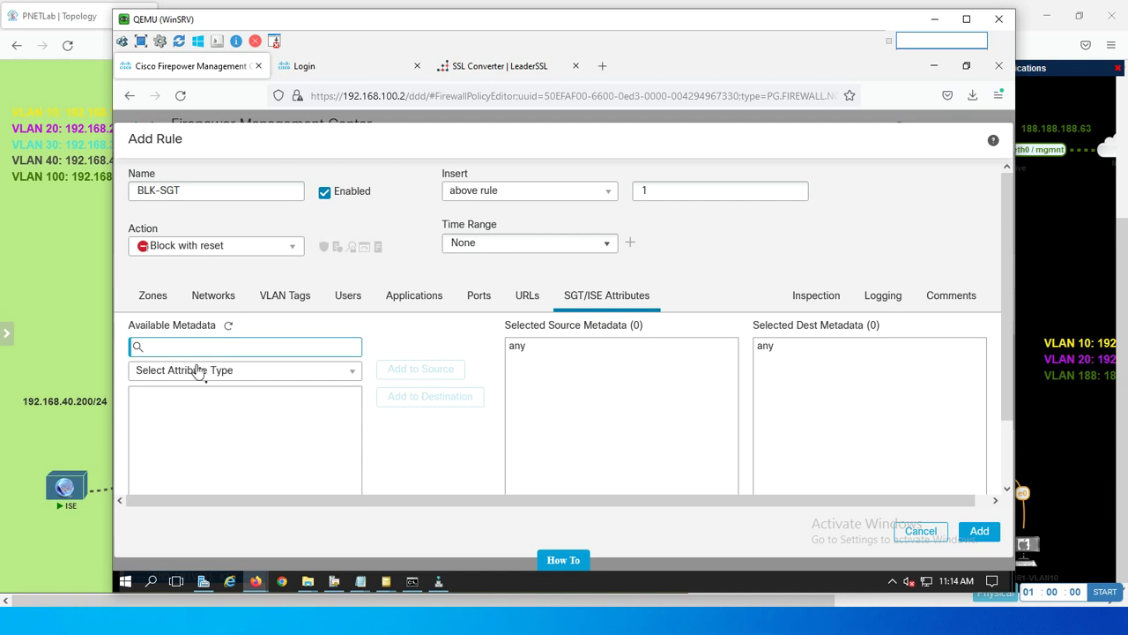
click(197, 377)
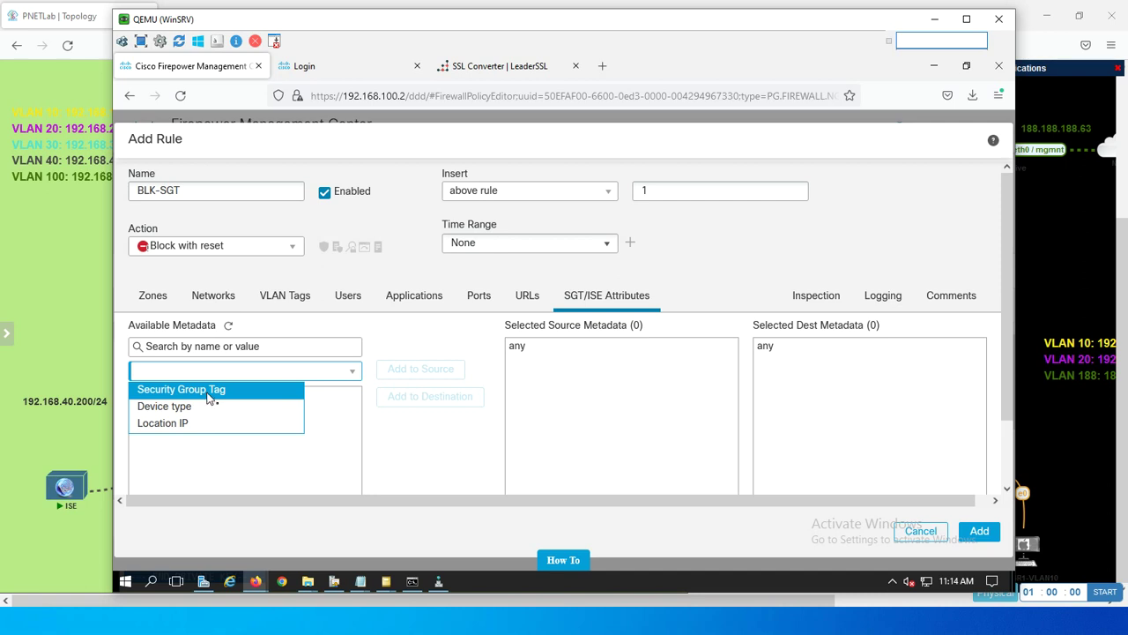
click(209, 394)
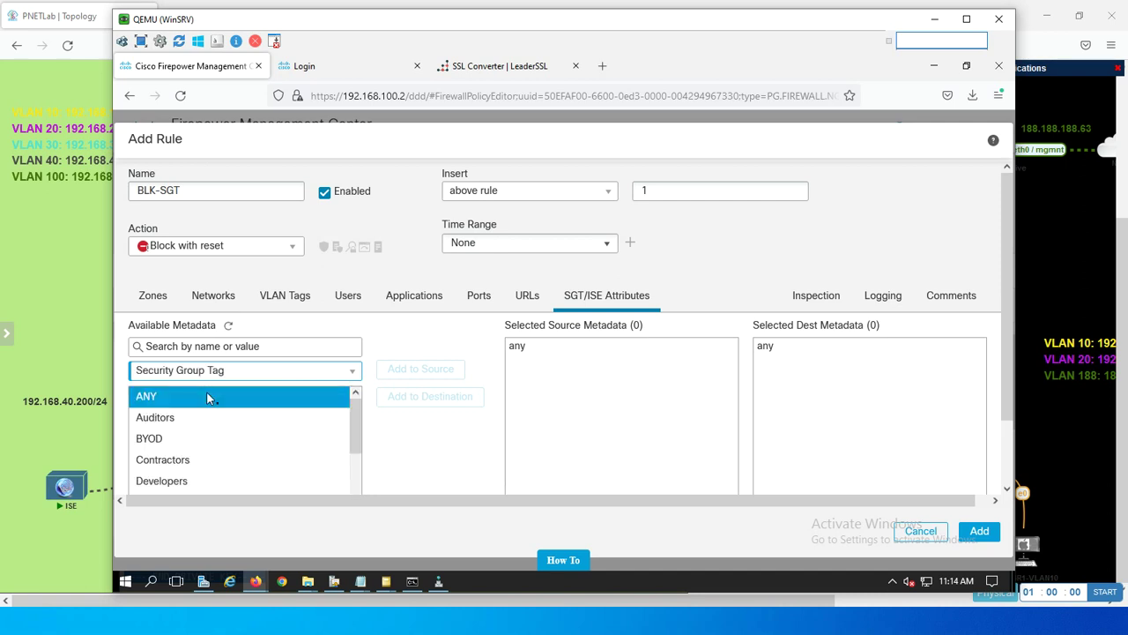
click(217, 347)
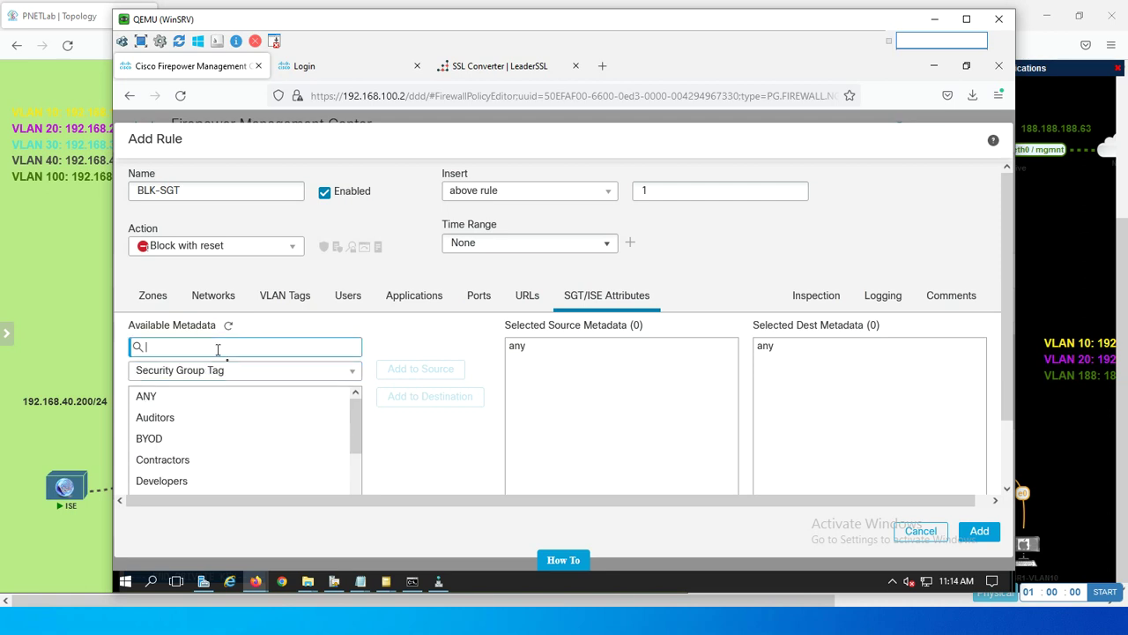
text(PC)
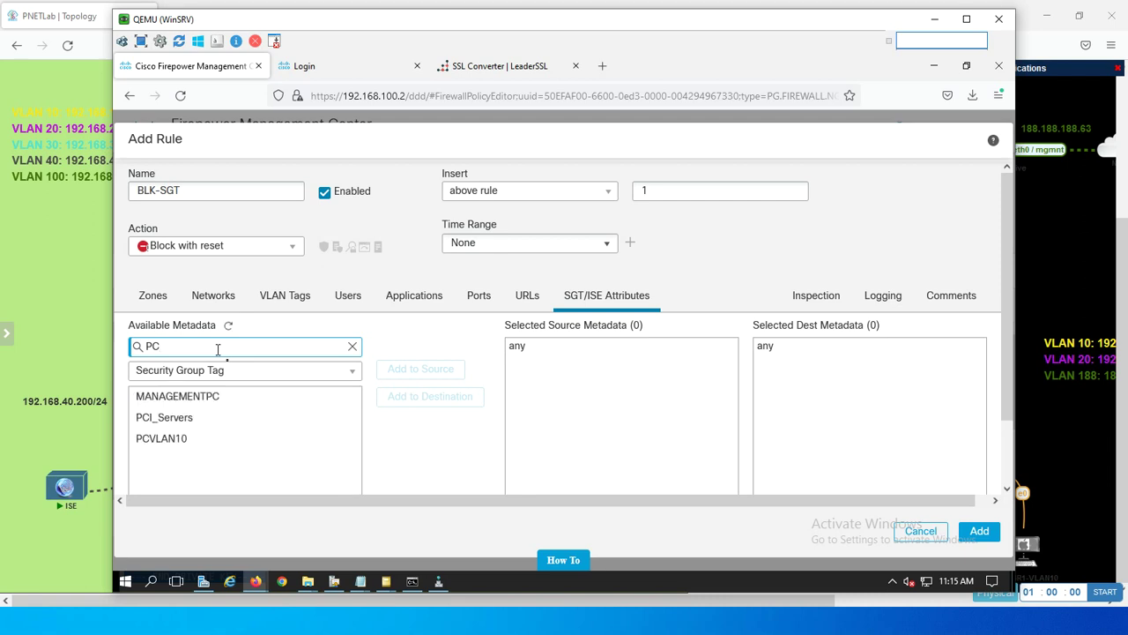
click(176, 438)
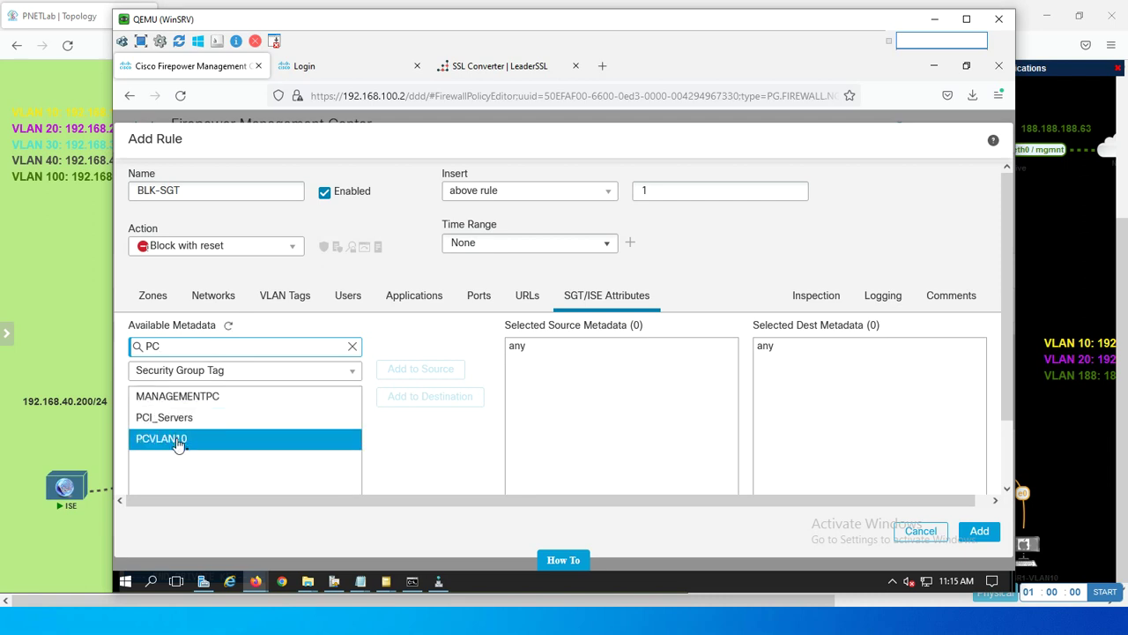
click(185, 399)
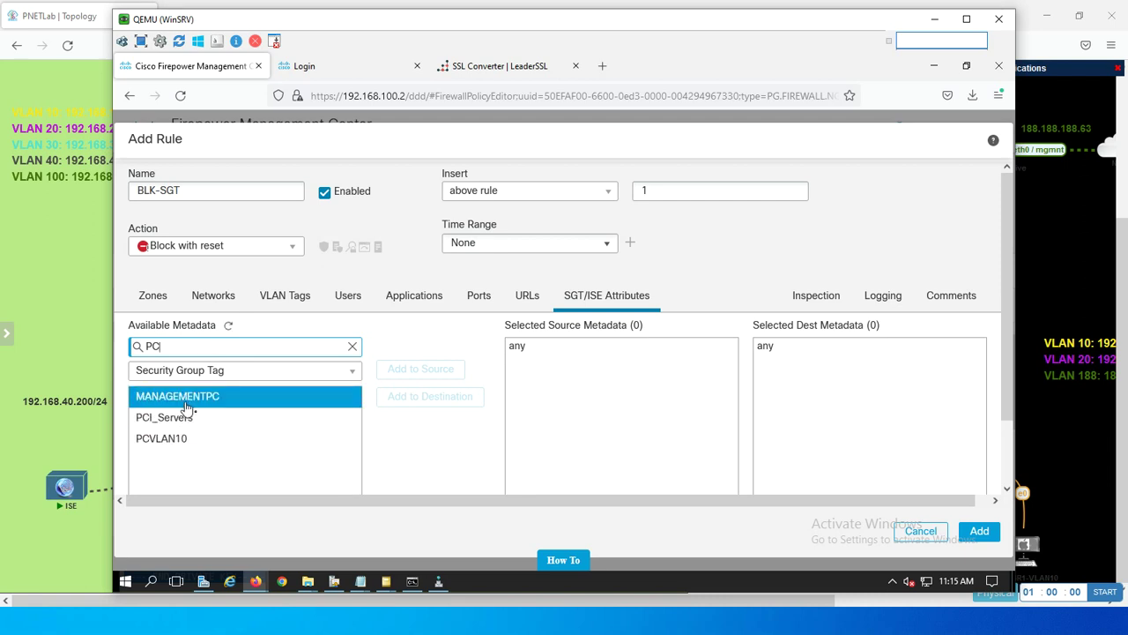
click(174, 441)
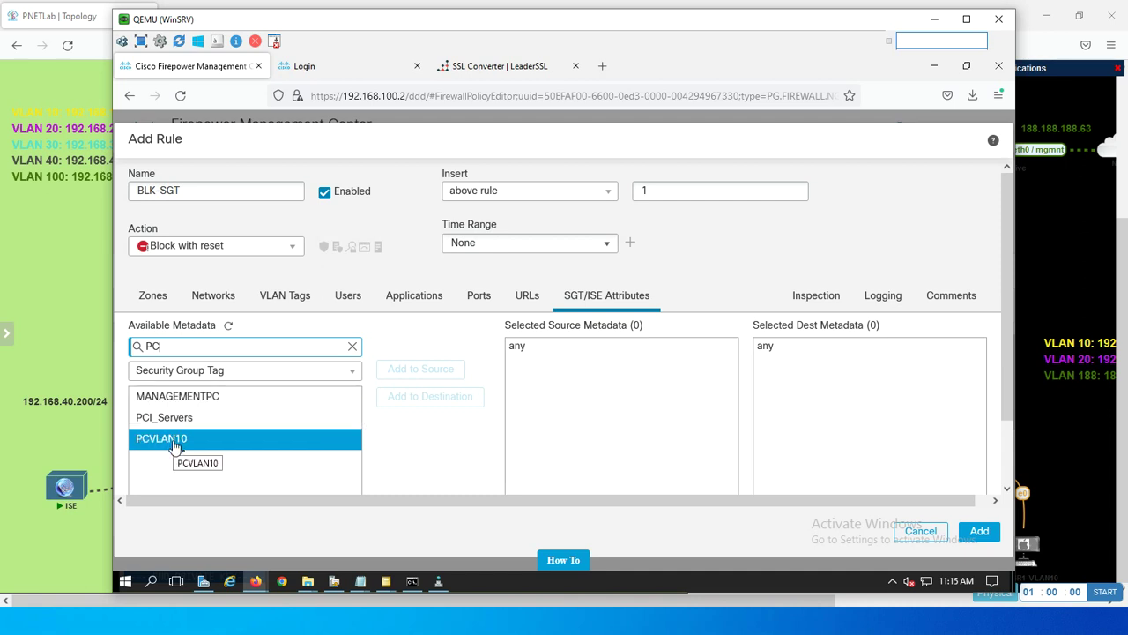
click(175, 447)
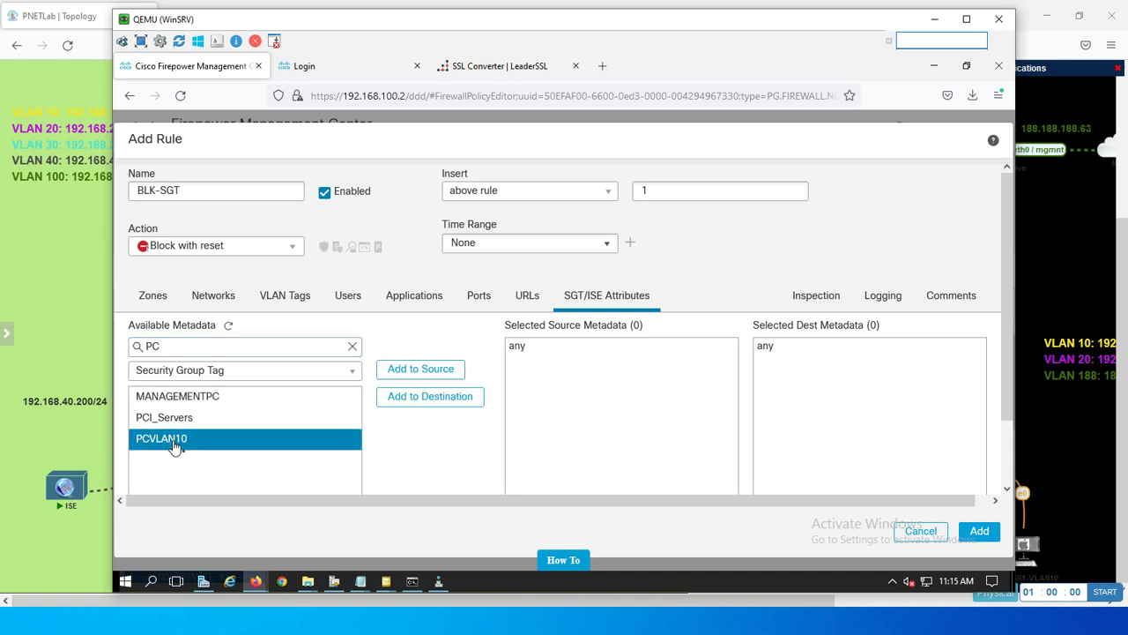
click(399, 370)
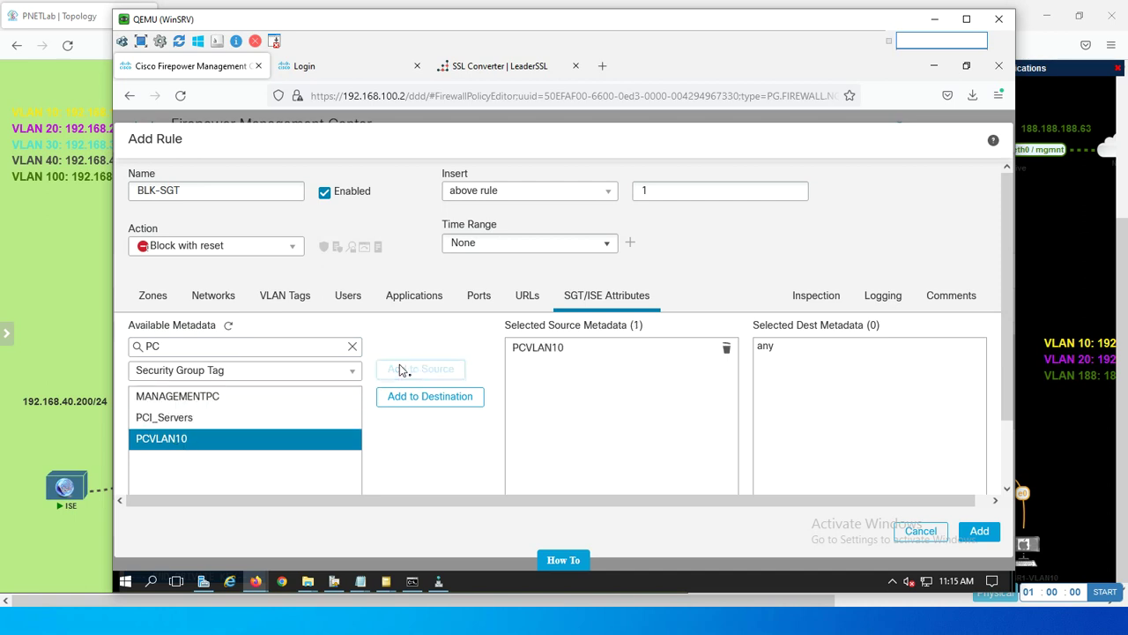
Add the MANAGEMENTPC Security Group Tag as the rule's destination metadata.
click(208, 399)
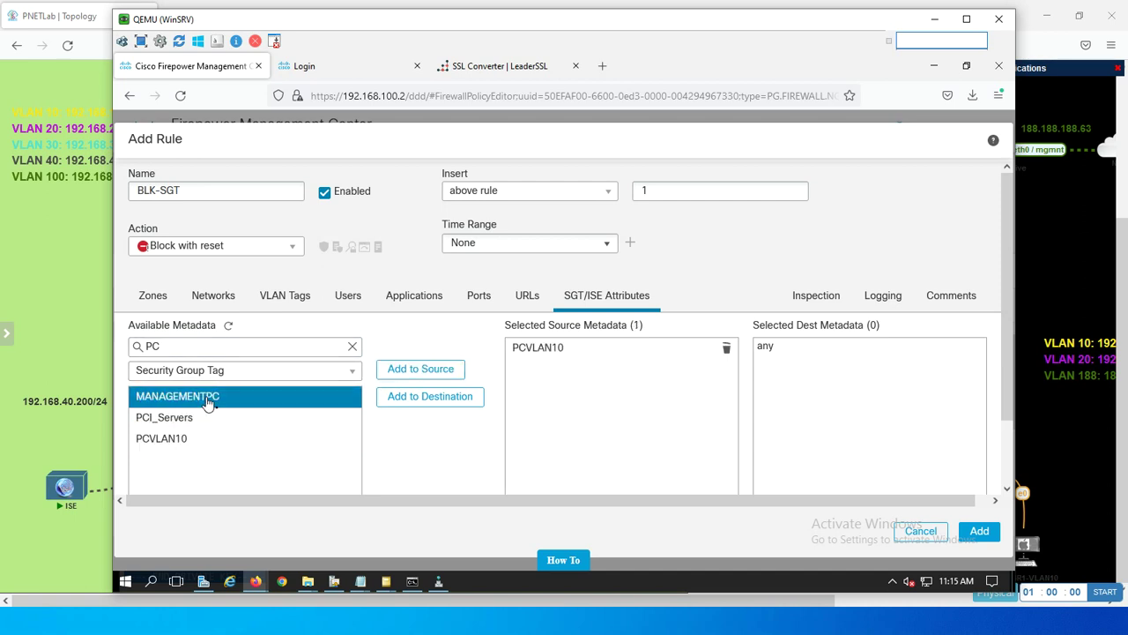
click(407, 400)
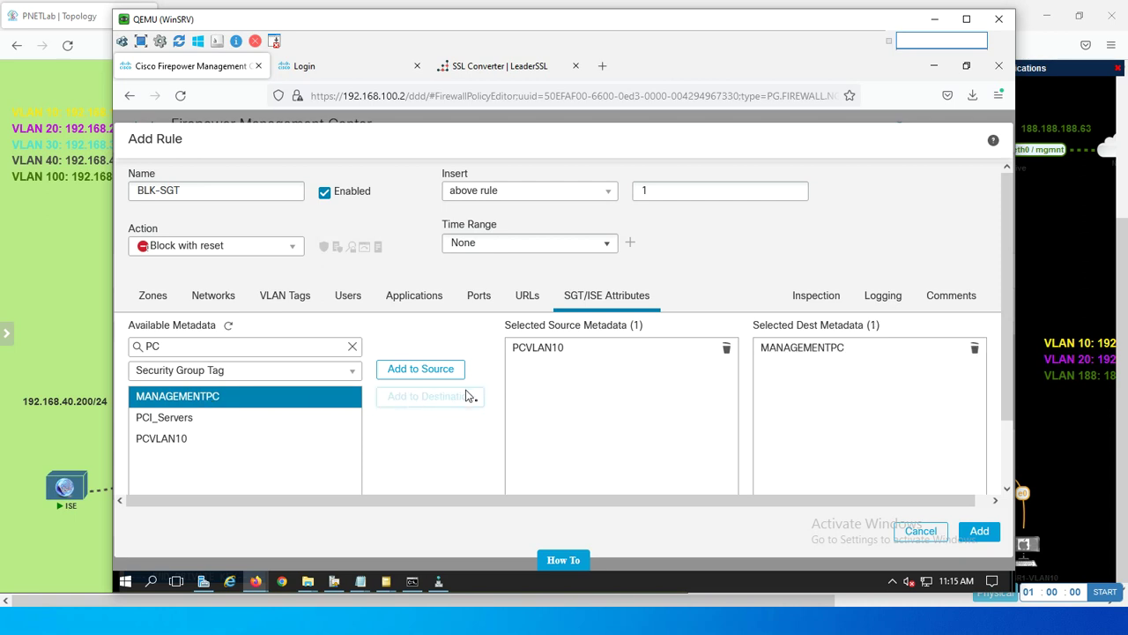
click(547, 349)
right_click(547, 350)
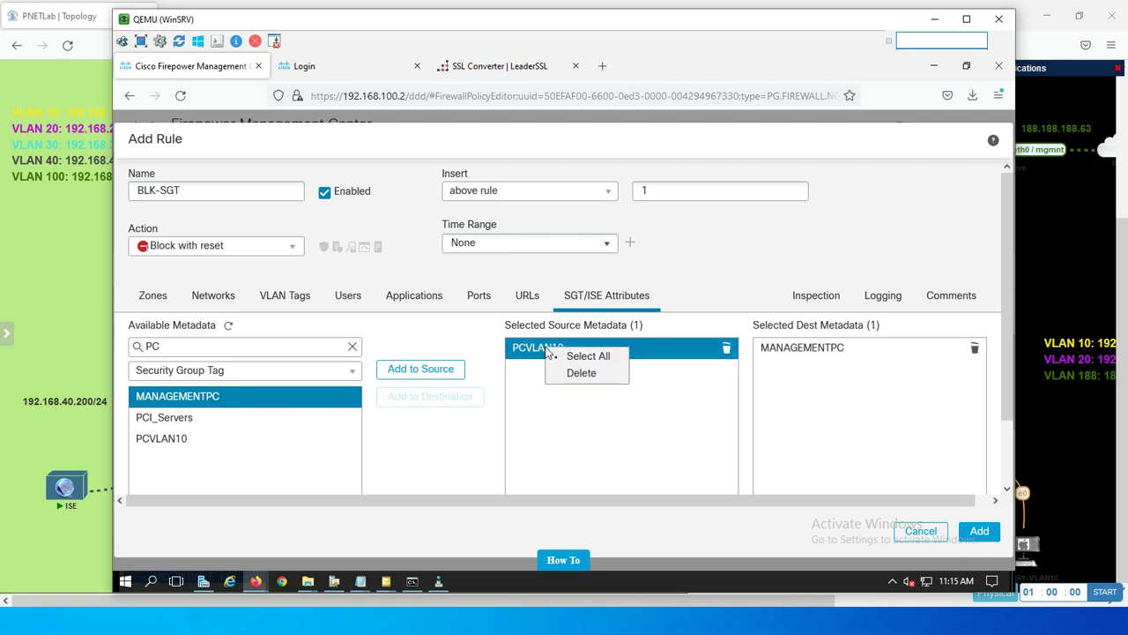
click(529, 413)
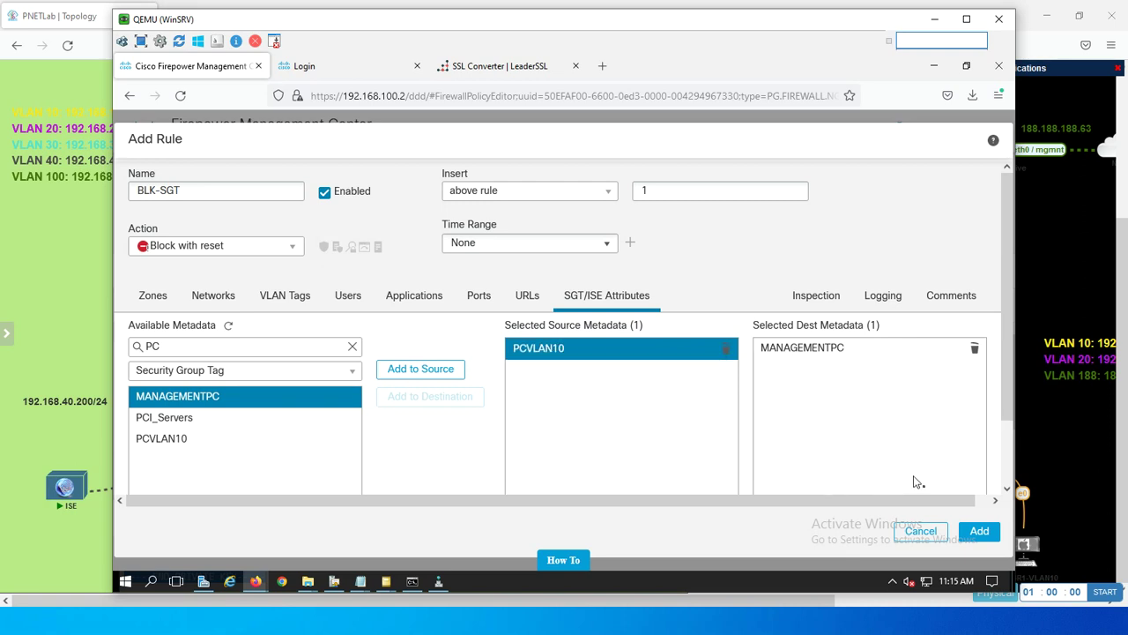
Enable logging at the beginning of connection for the BLK-SGT rule, then add the rule and save HQ-Default-Policy.
click(892, 300)
click(134, 327)
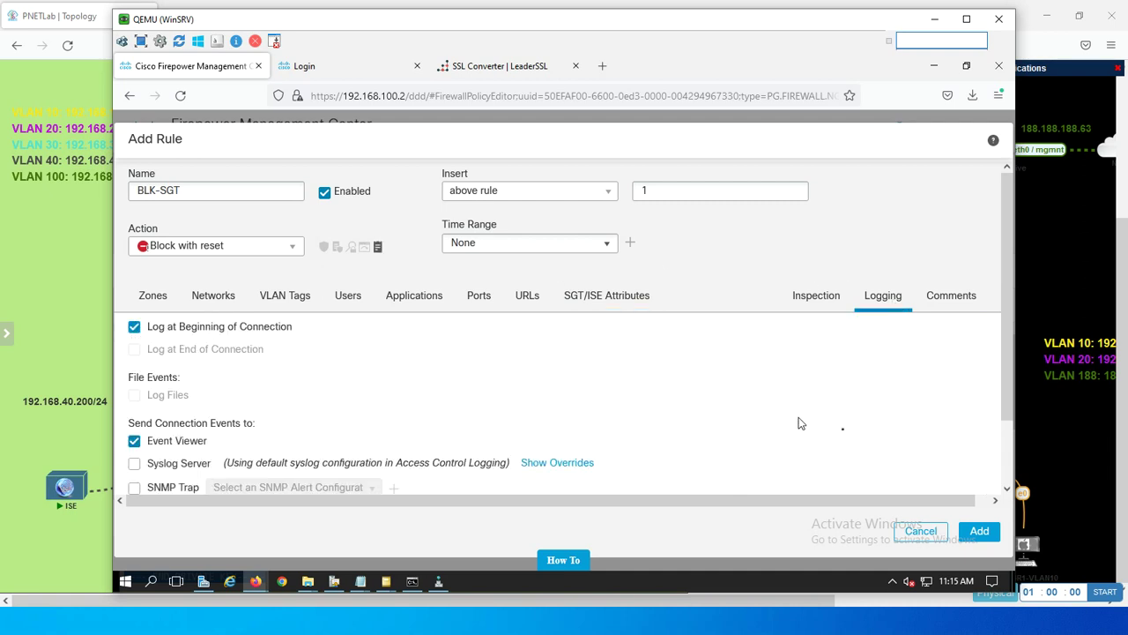
click(979, 531)
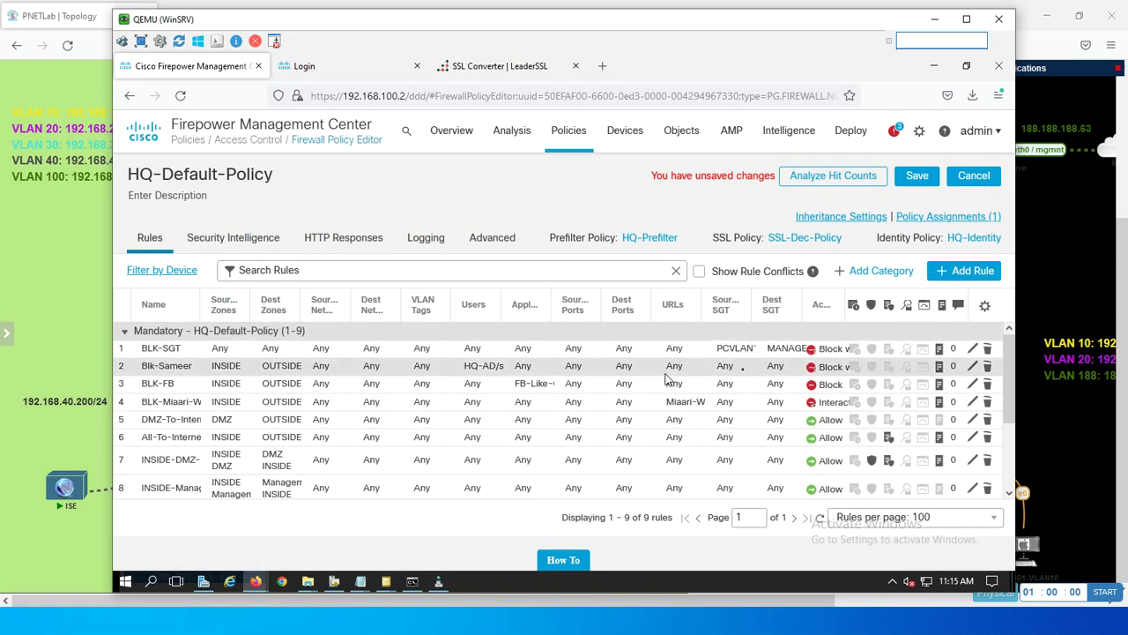
click(912, 179)
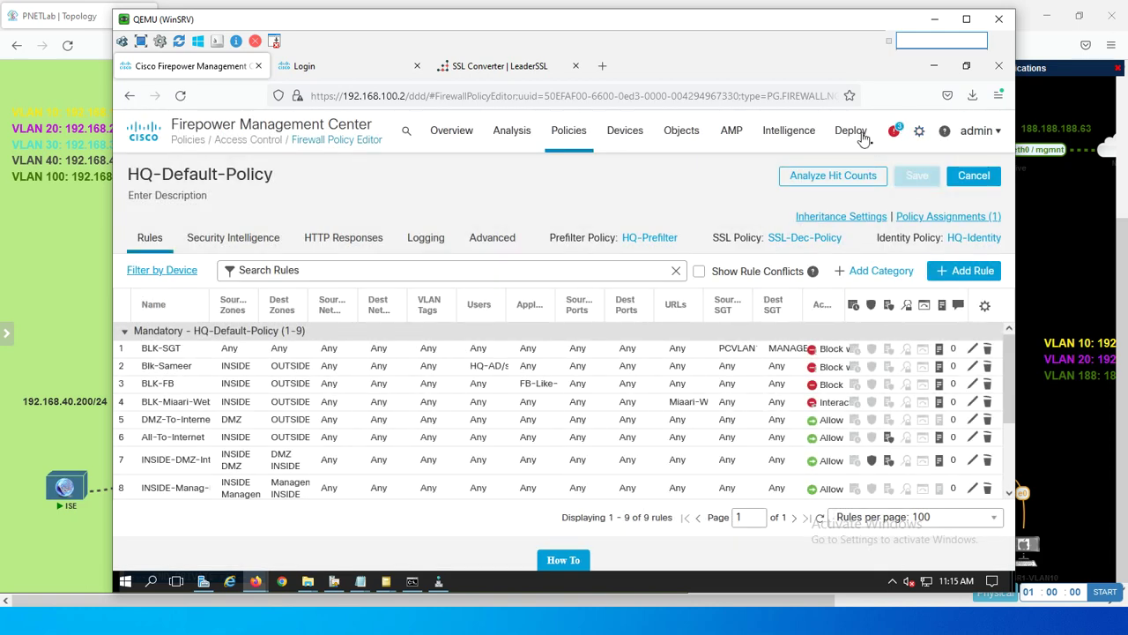
Open the Deployment page in a separate browser tab and switch to it.
mouse_move(861, 139)
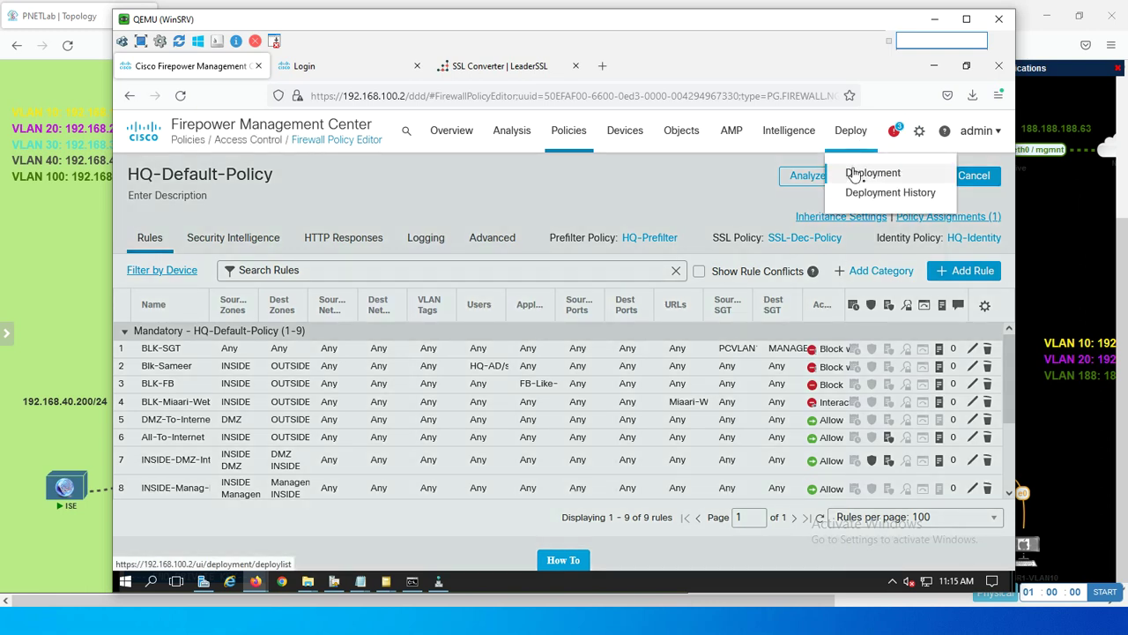
right_click(853, 173)
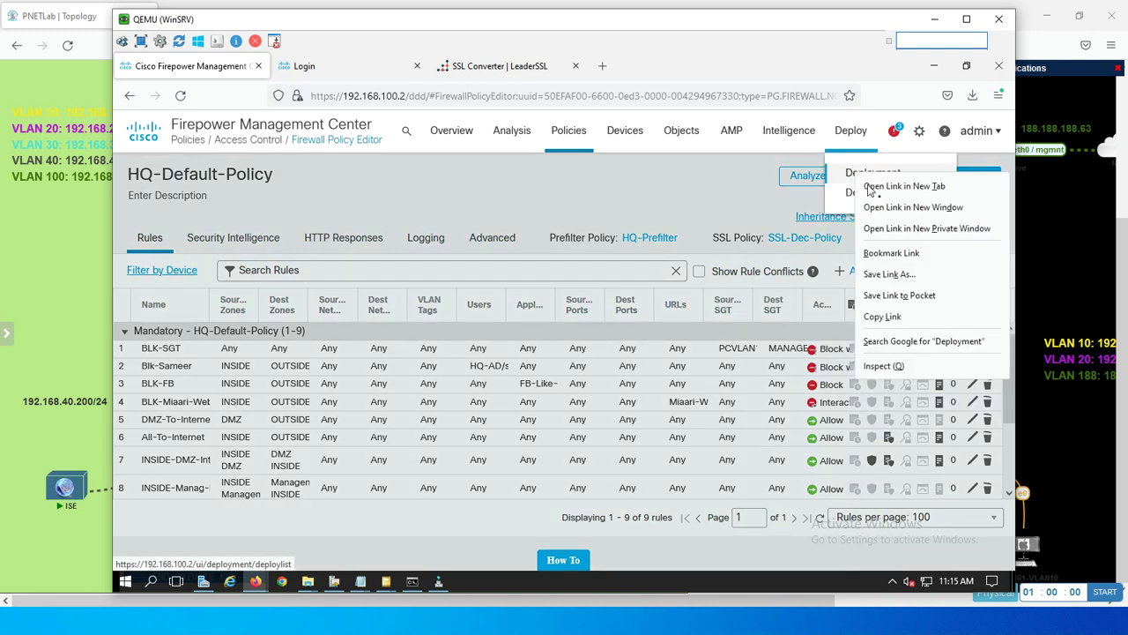
click(882, 186)
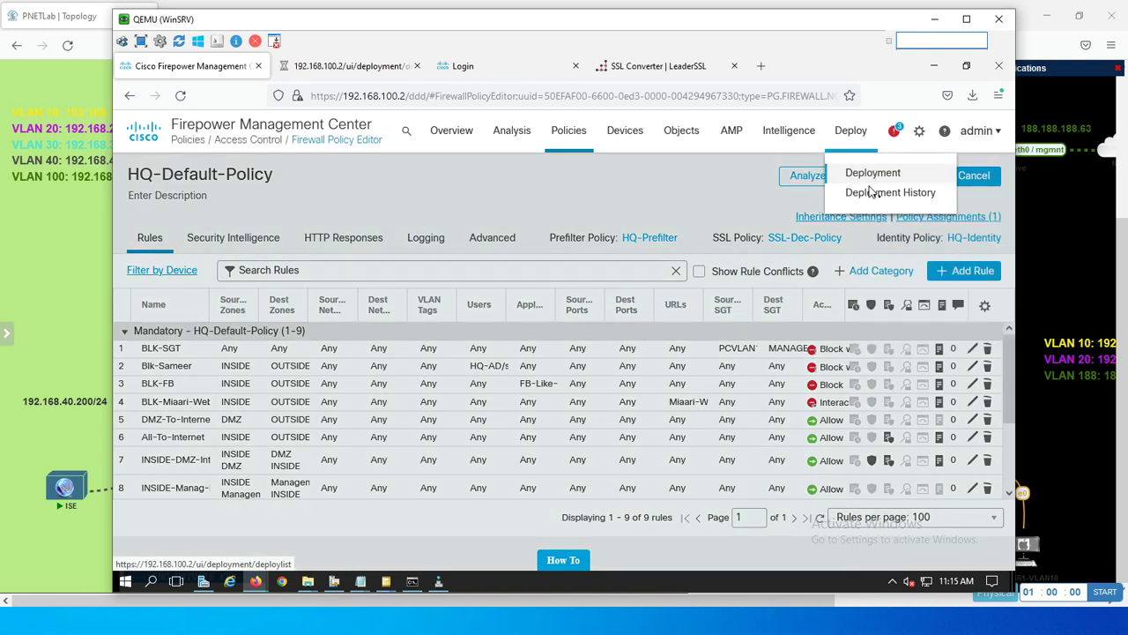
click(335, 70)
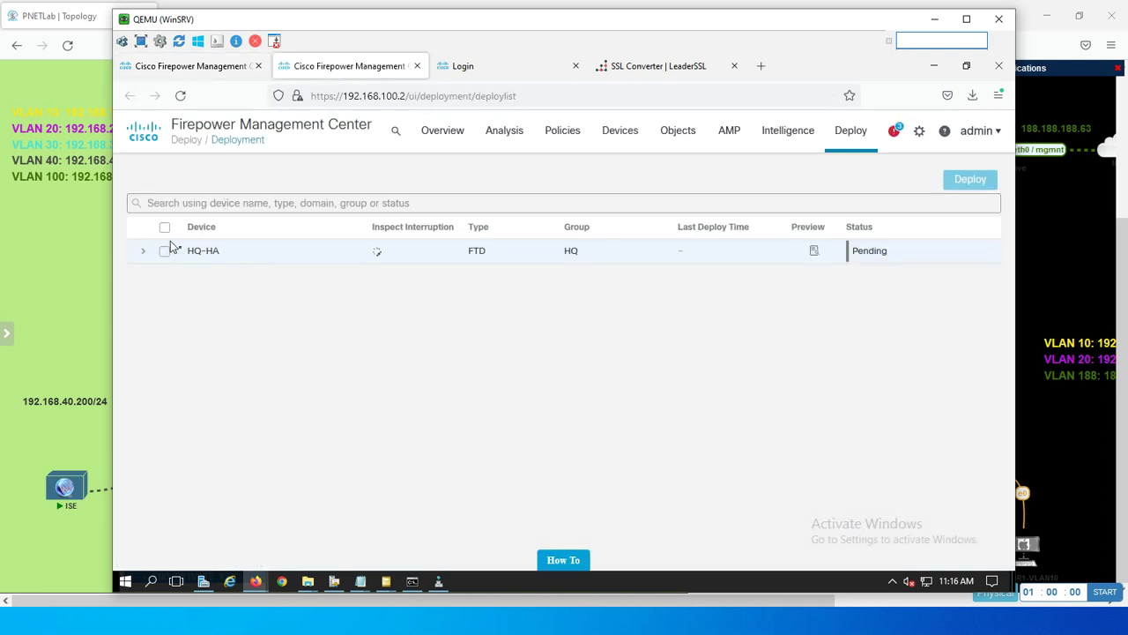
Deploy the pending policy changes to the HQ-HA device and confirm the deployment.
click(165, 227)
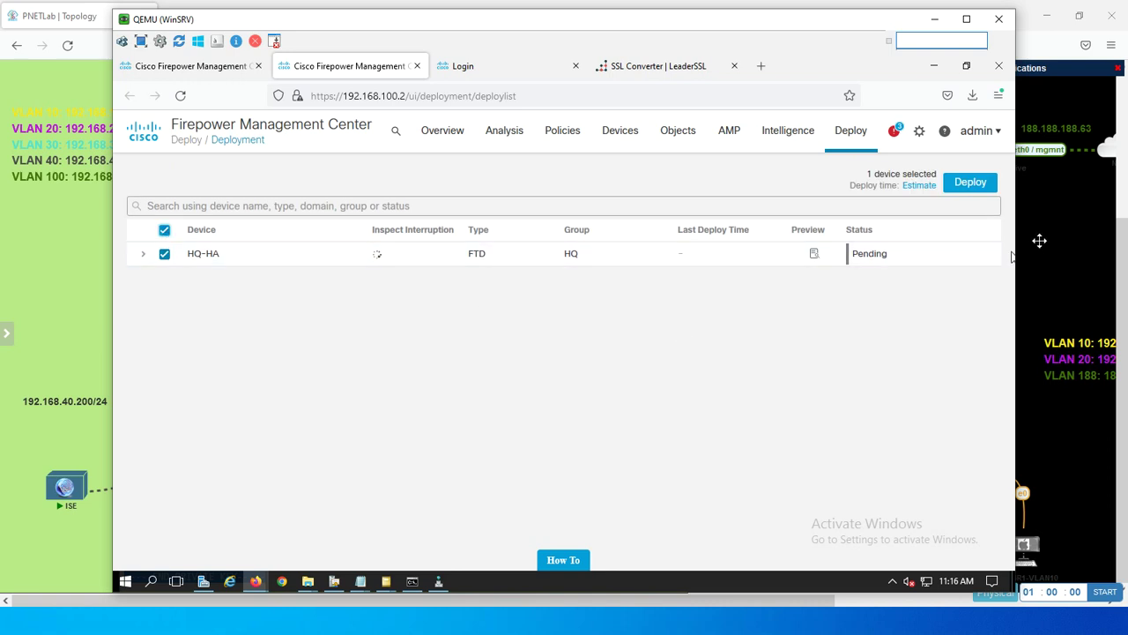
click(970, 185)
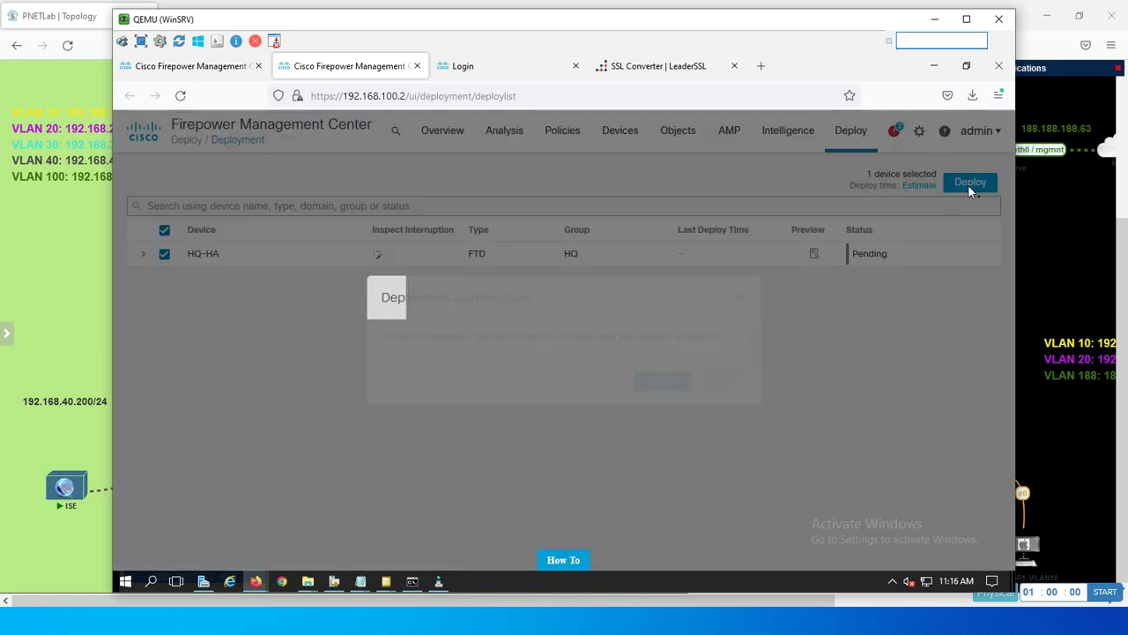
click(655, 381)
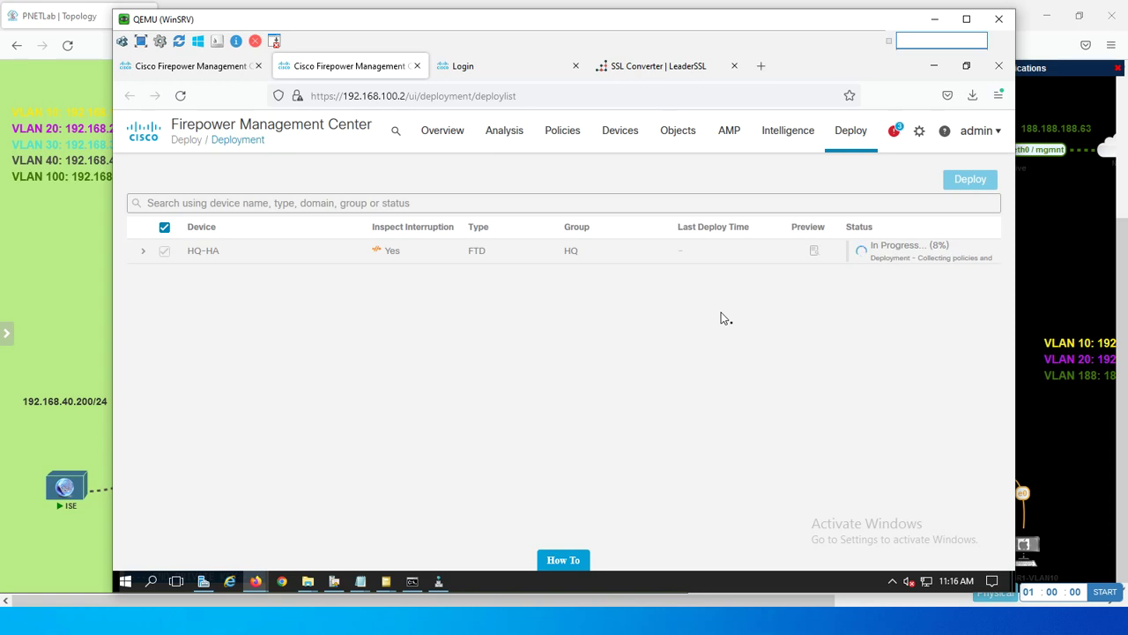
Switch to the PC1-VLAN-10 console and start a continuous ping to 192.168.100.10 with the -t option.
key(alt+Tab)
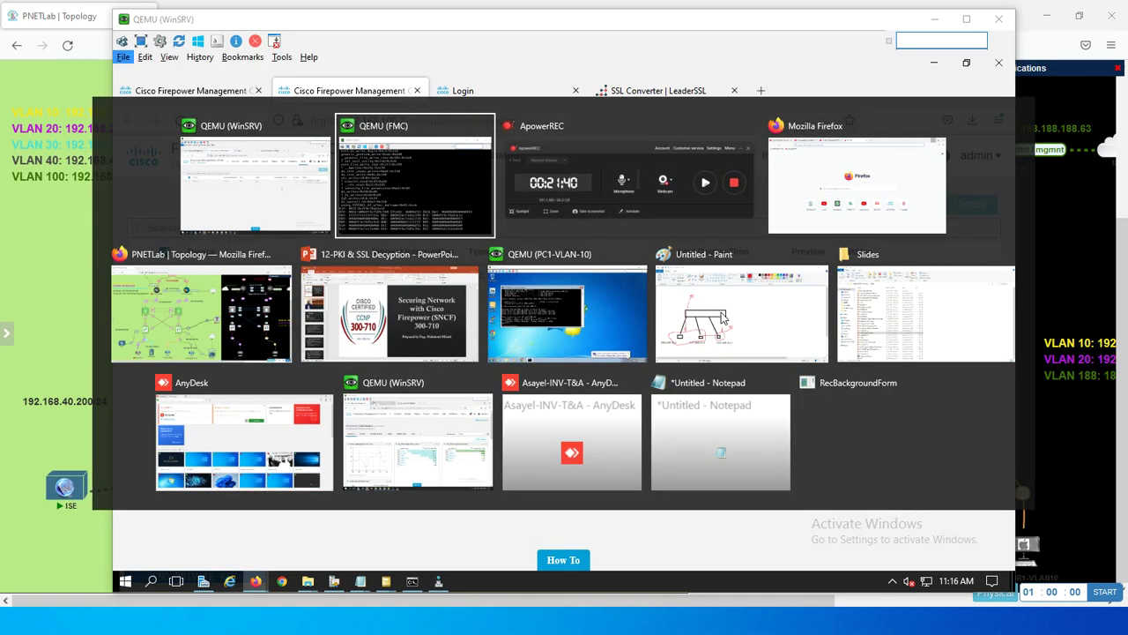
key(alt+Tab)
key(alt+Tab)
key(alt+Tab)
key(alt+Tab)
key(alt+Tab)
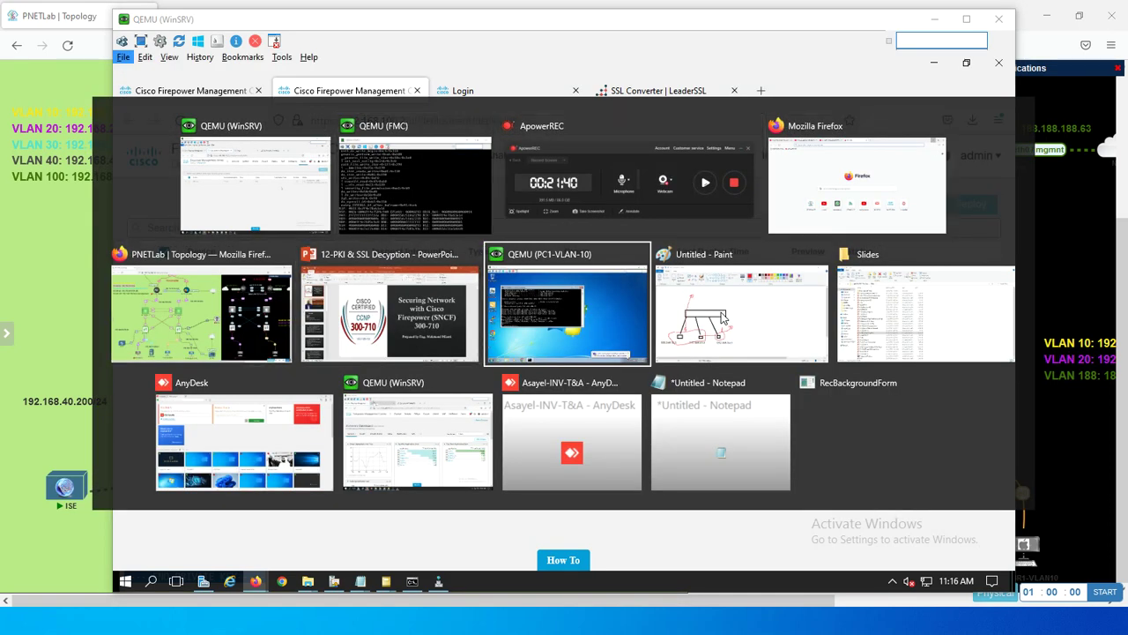
key(Up)
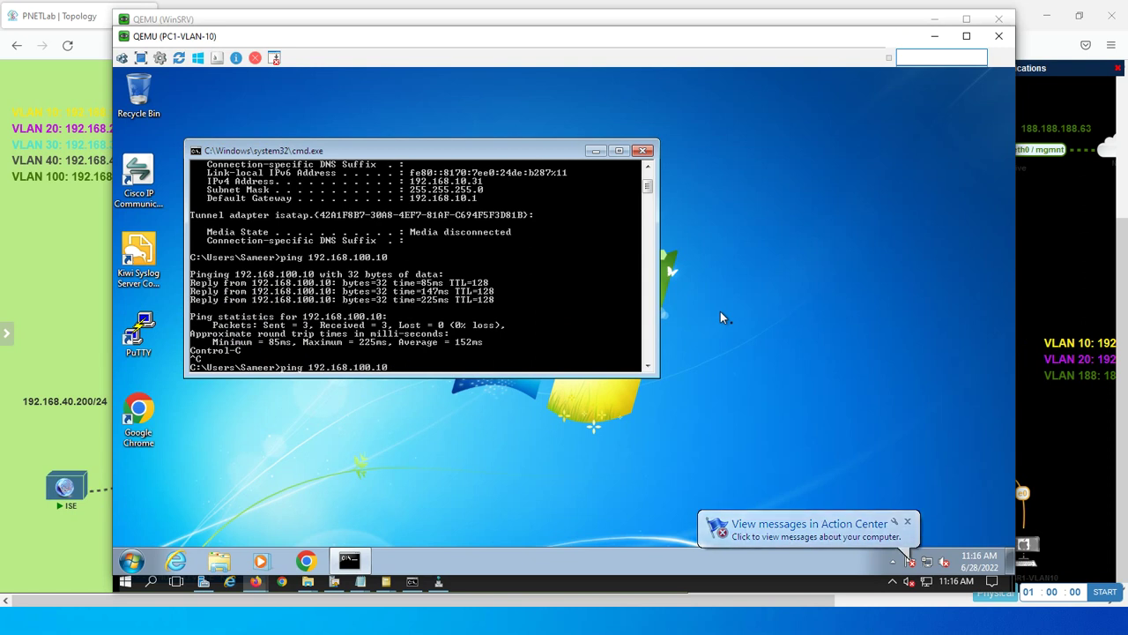
text(-t)
key(Return)
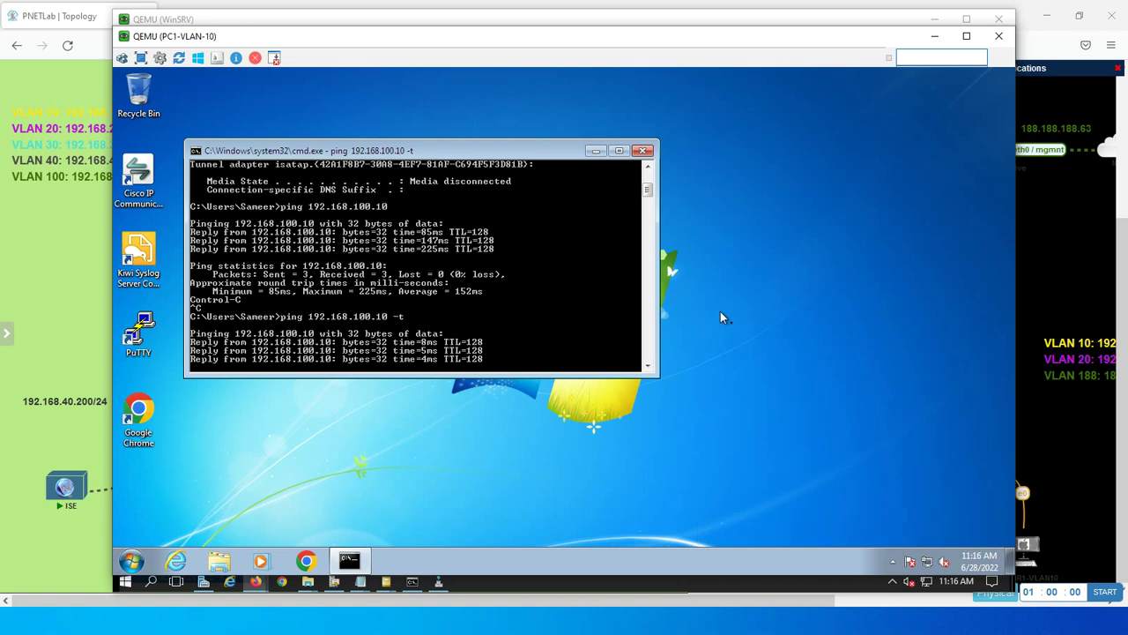
Check the HQ-HA deployment status in FMC and the running ping on PC1-VLAN-10, ending back in FMC.
key(alt+Tab)
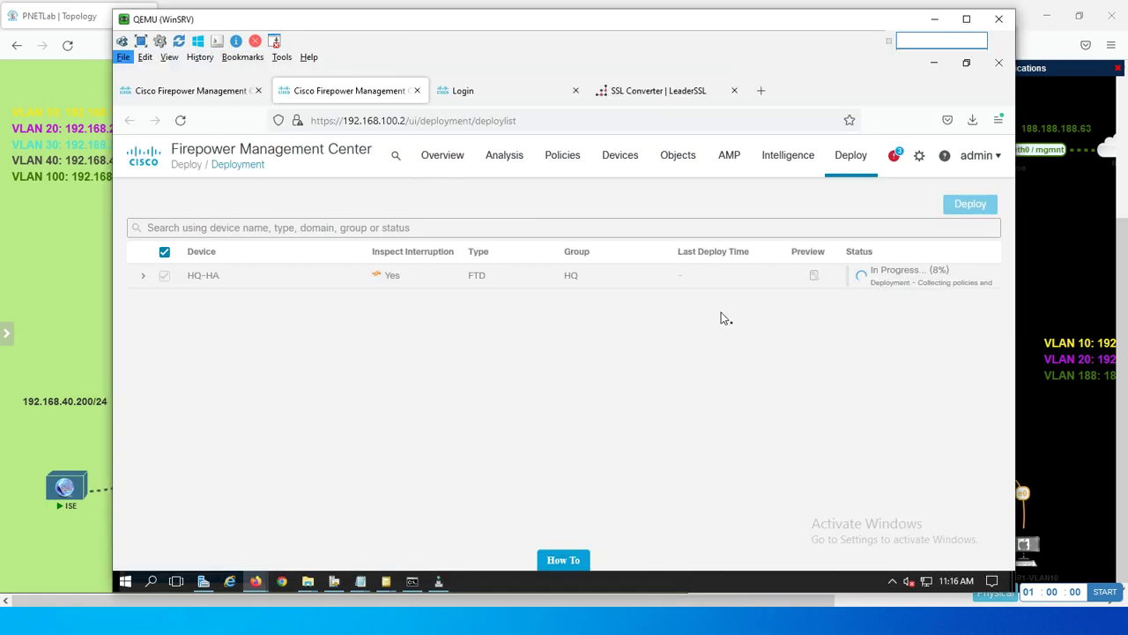
key(alt+Tab)
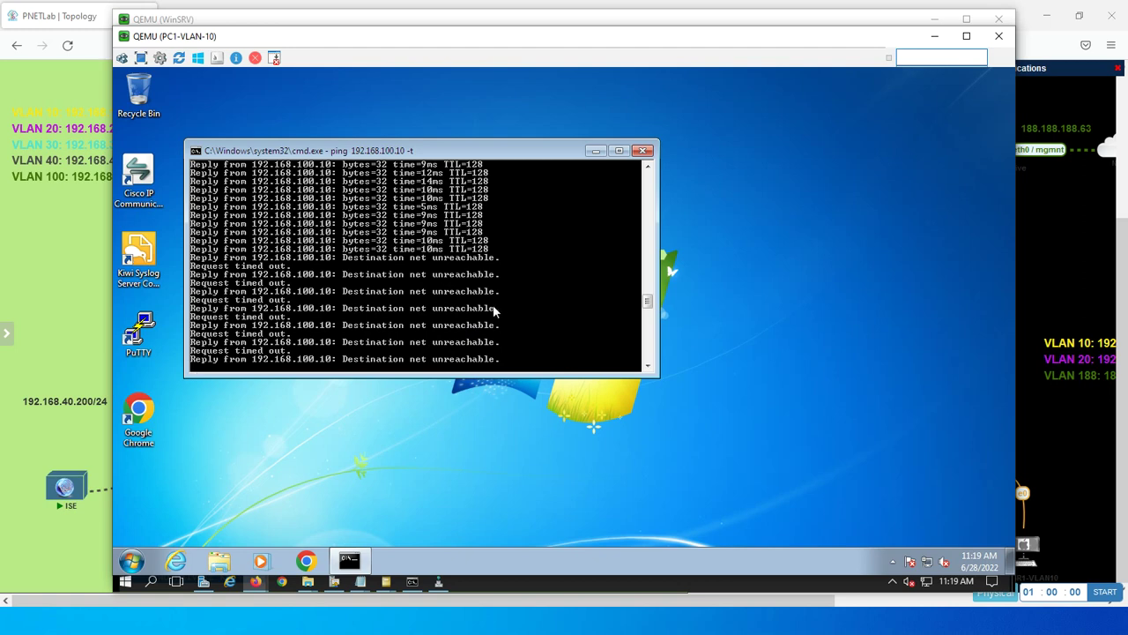
key(alt+Tab)
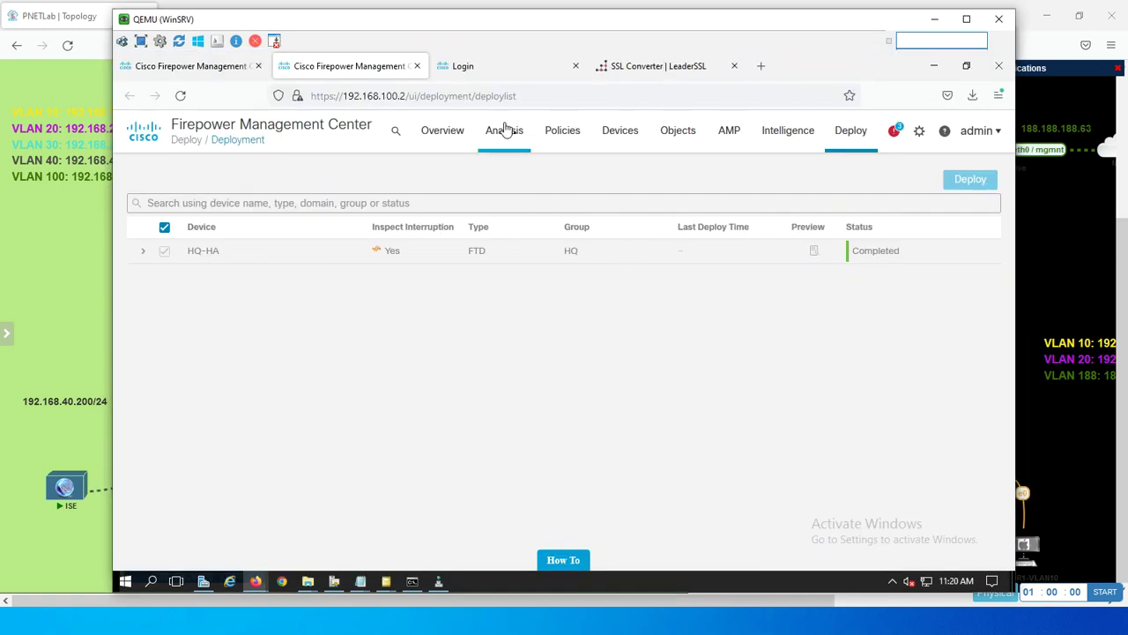
Open FMC's Connection Events and examine the entry from 192.168.10.31 to 192.168.100.10 across all columns.
mouse_move(505, 130)
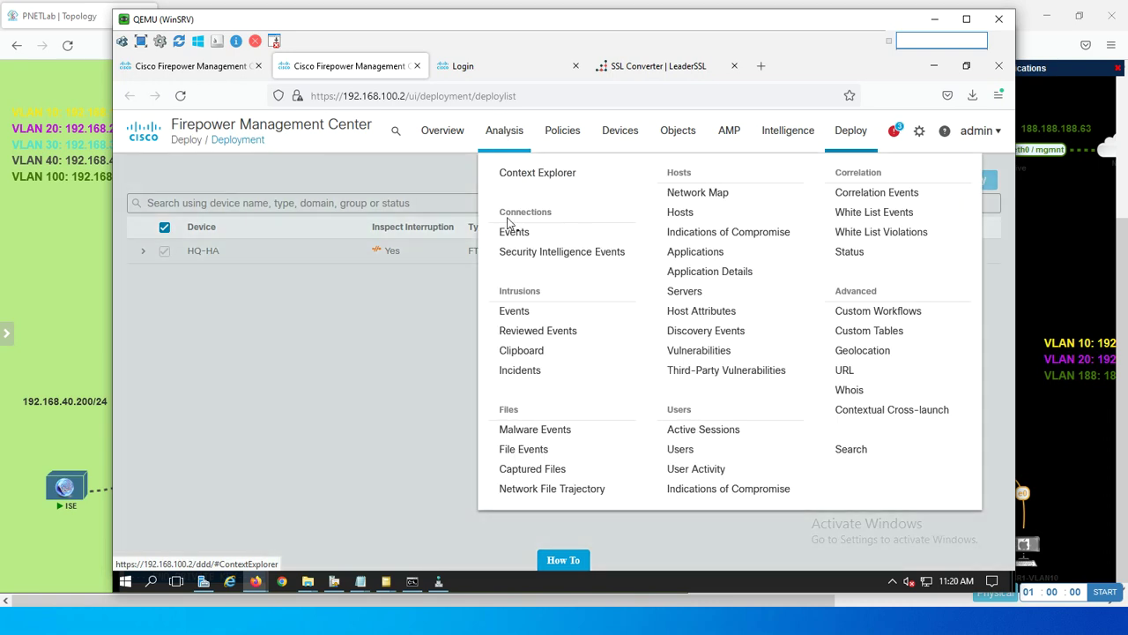
click(509, 232)
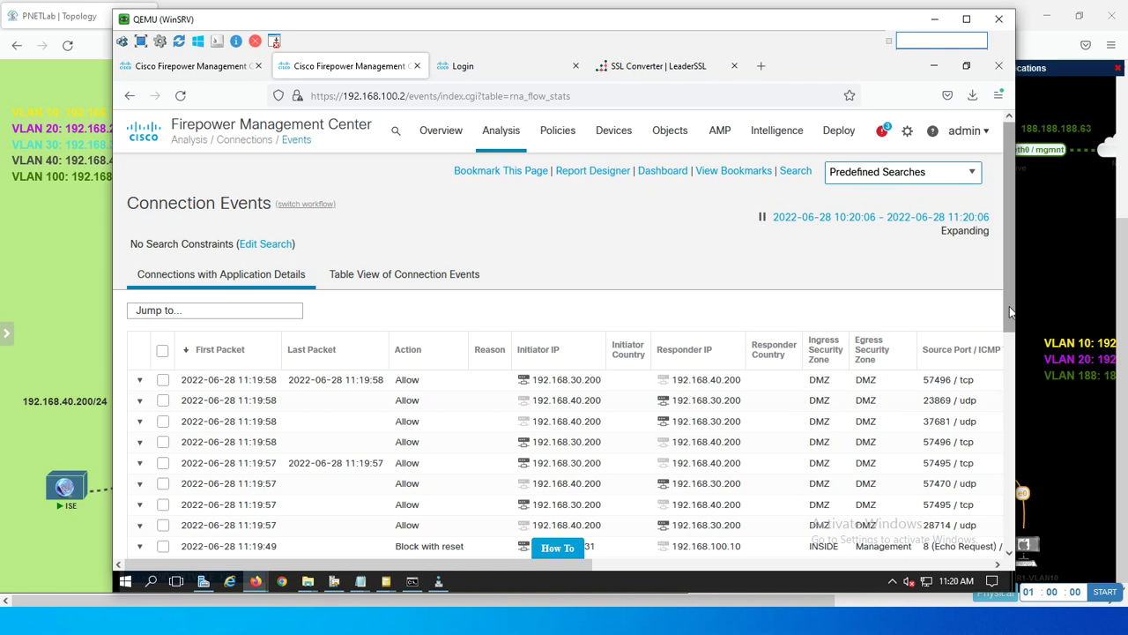
drag(1009, 313, 1006, 339)
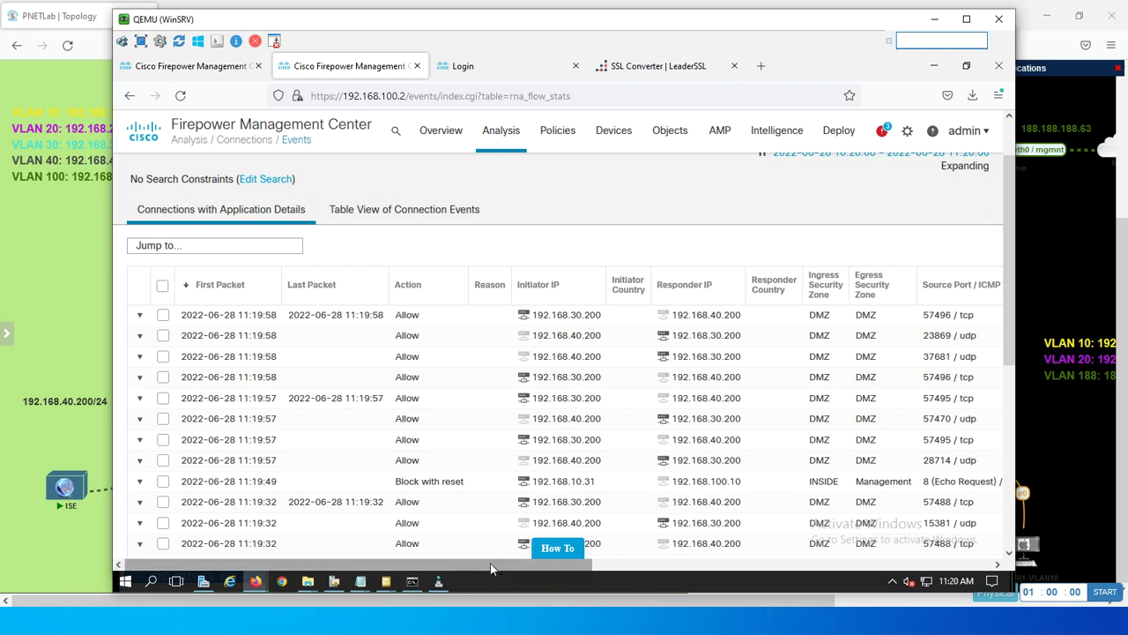
drag(491, 569, 943, 547)
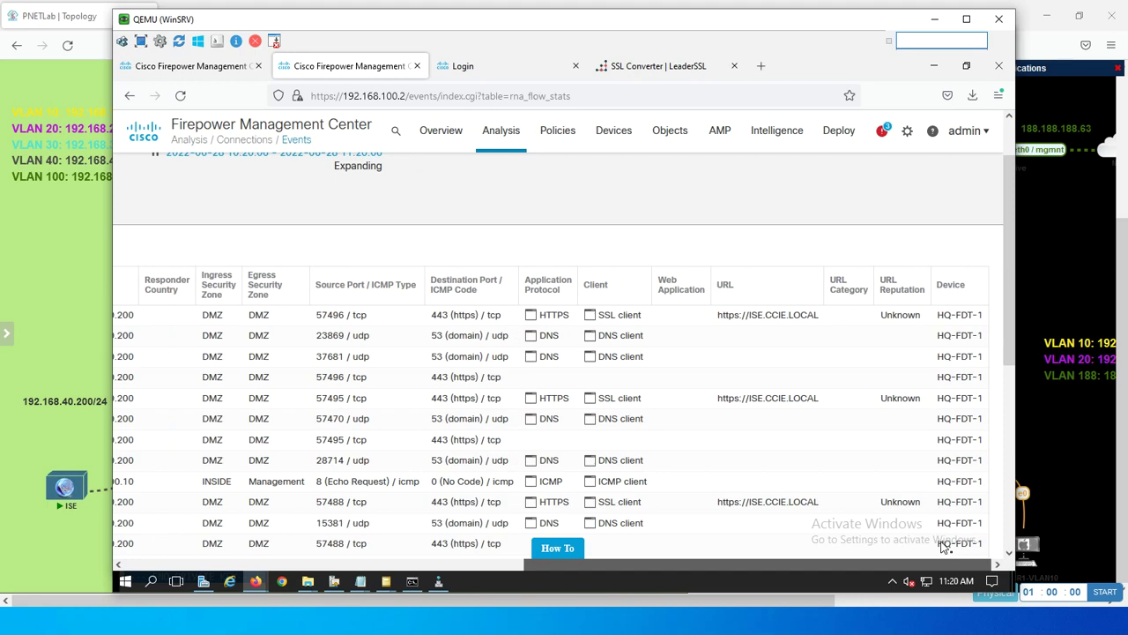
scroll(670, 526, left, 10)
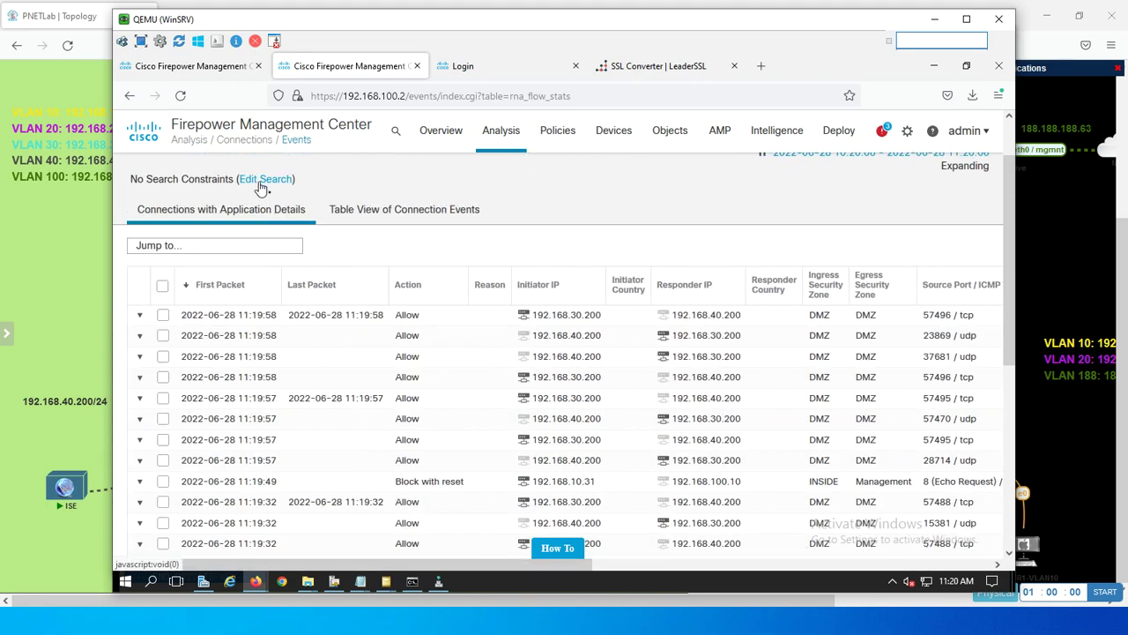
Search the connection events with Source SGT PCVLAN10 and Destination SGT MANAGEMENTPC.
click(260, 186)
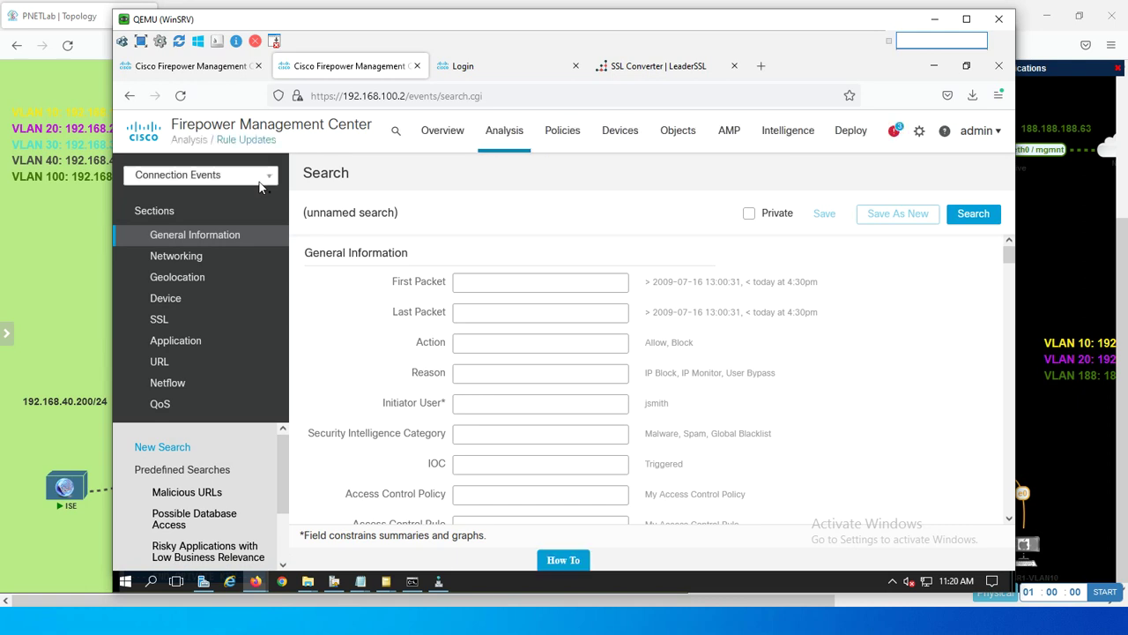
key(ctrl+f)
text(sgt)
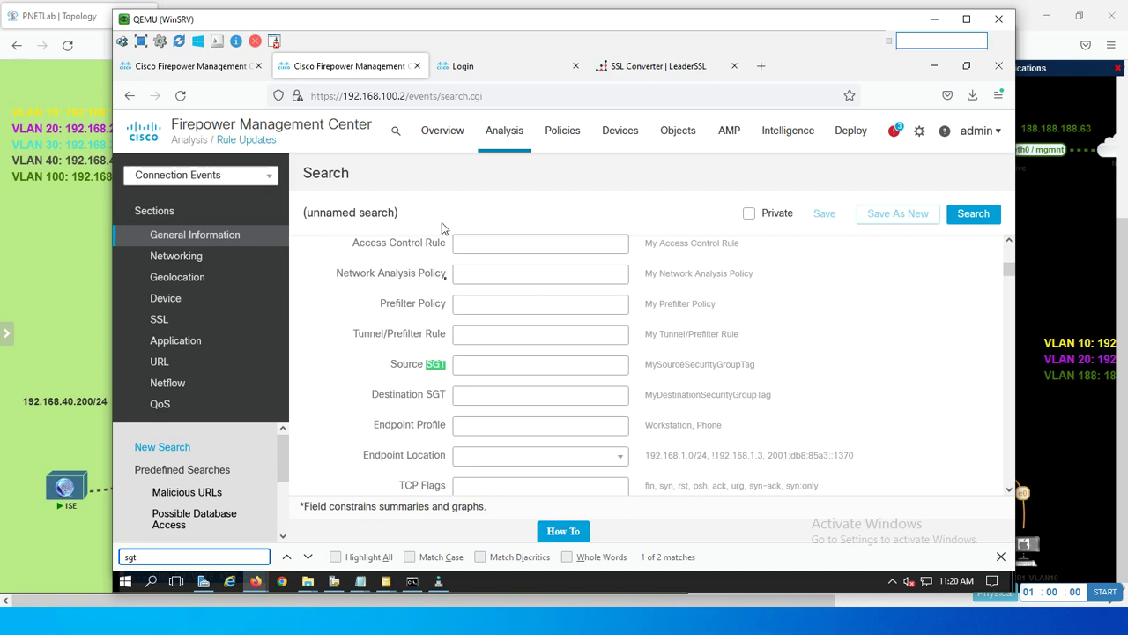
click(476, 363)
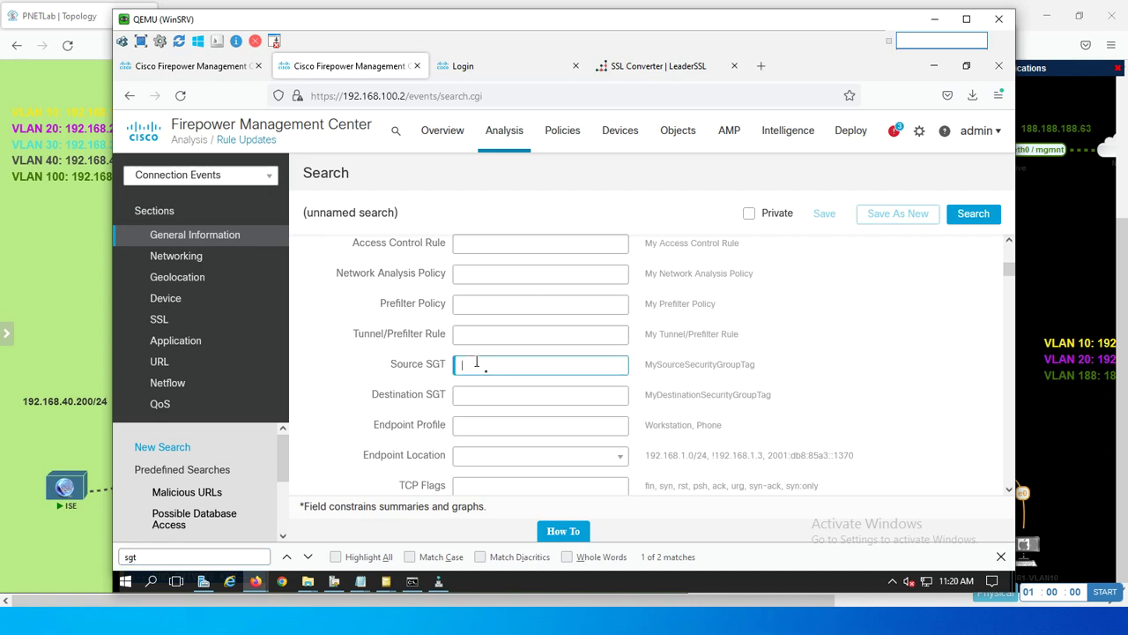
text(PC)
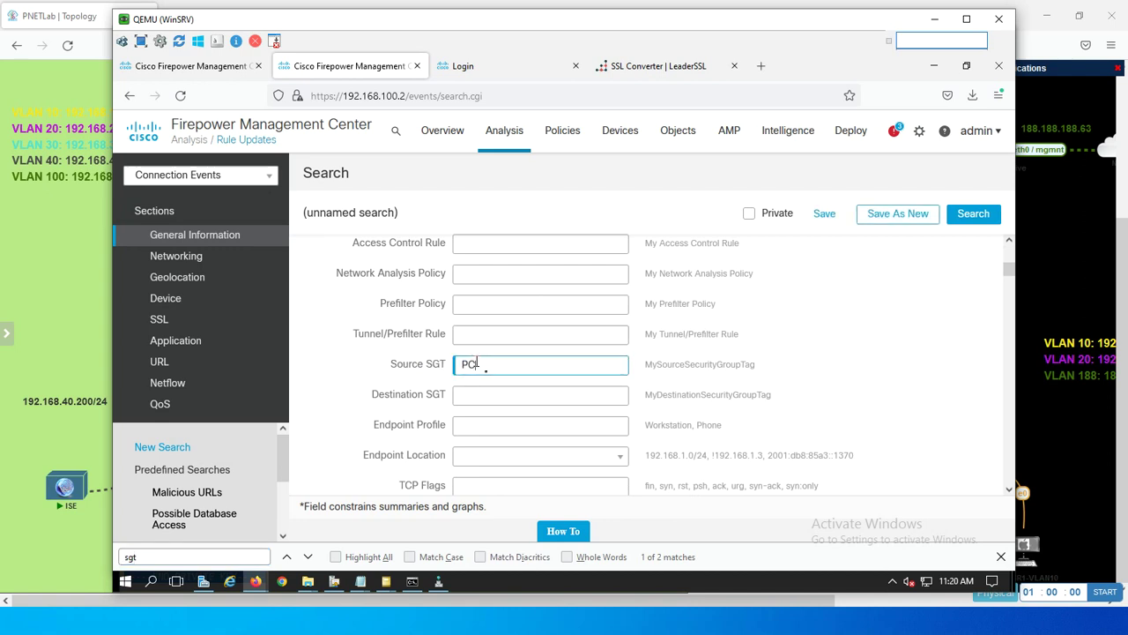
text(/LAN)
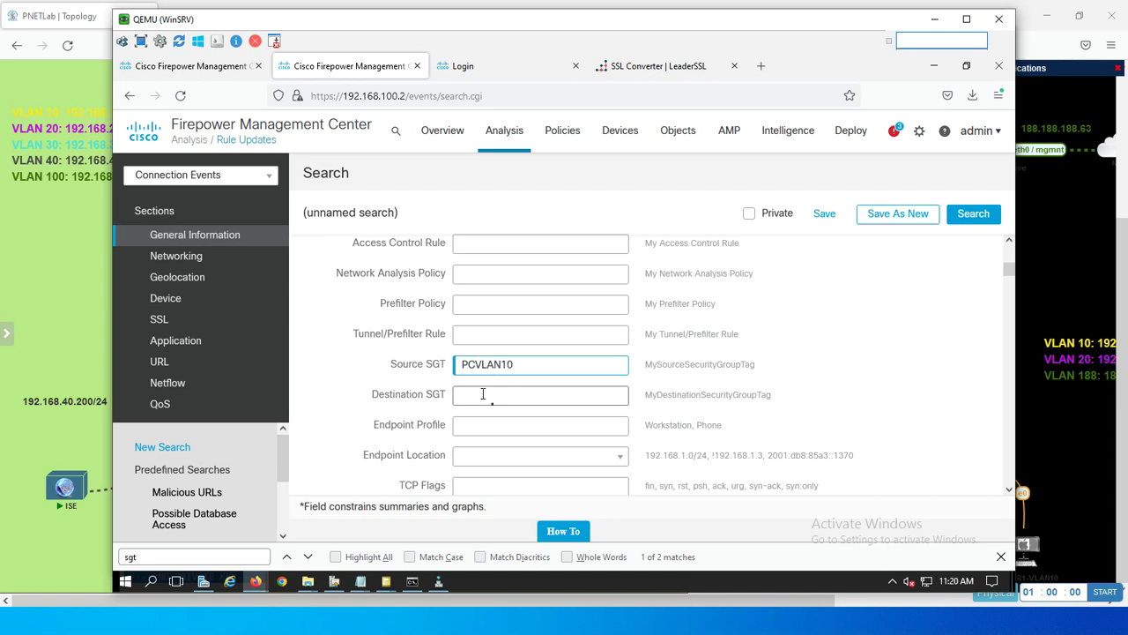
click(483, 394)
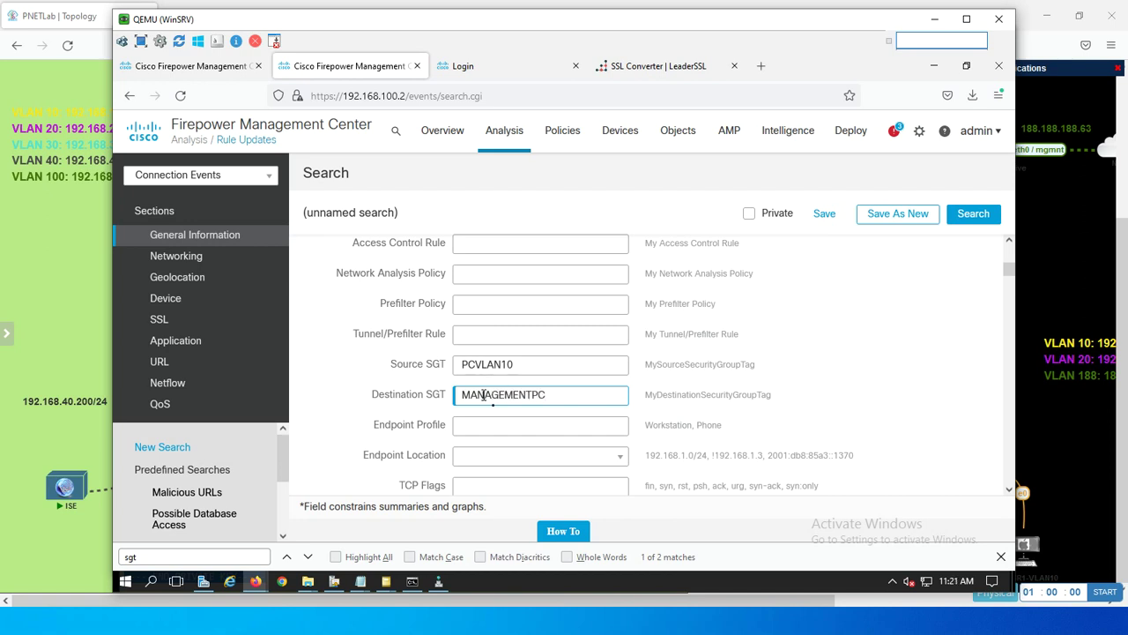
click(975, 221)
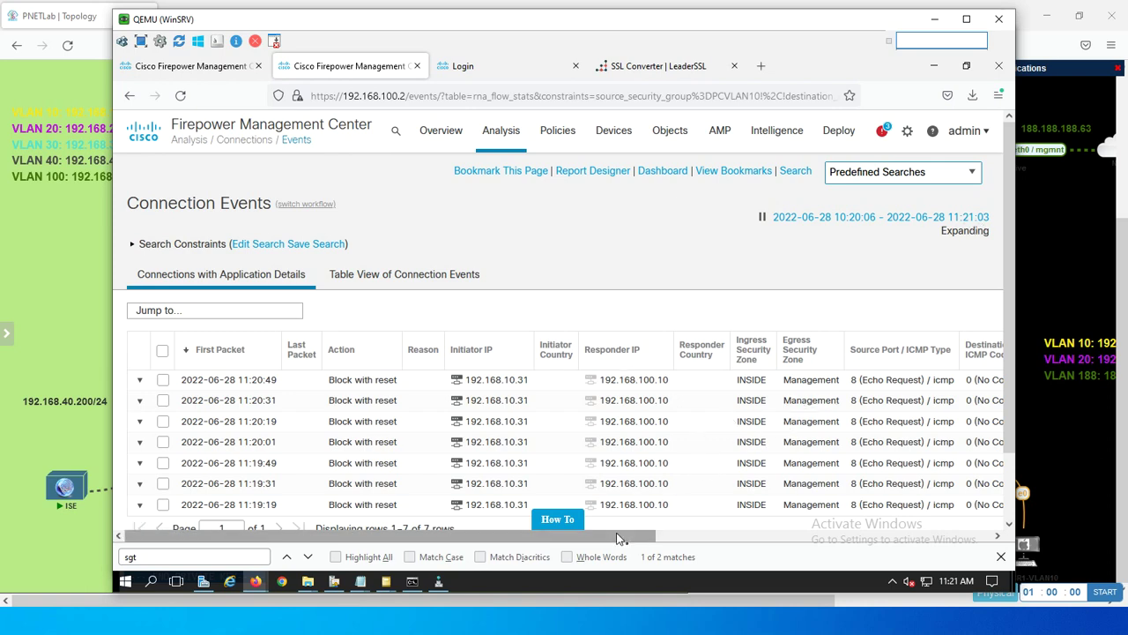
Show the filtered events in the Table View of Connection Events and examine their access control rule, Source SGT and Destination SGT columns.
drag(618, 533, 382, 526)
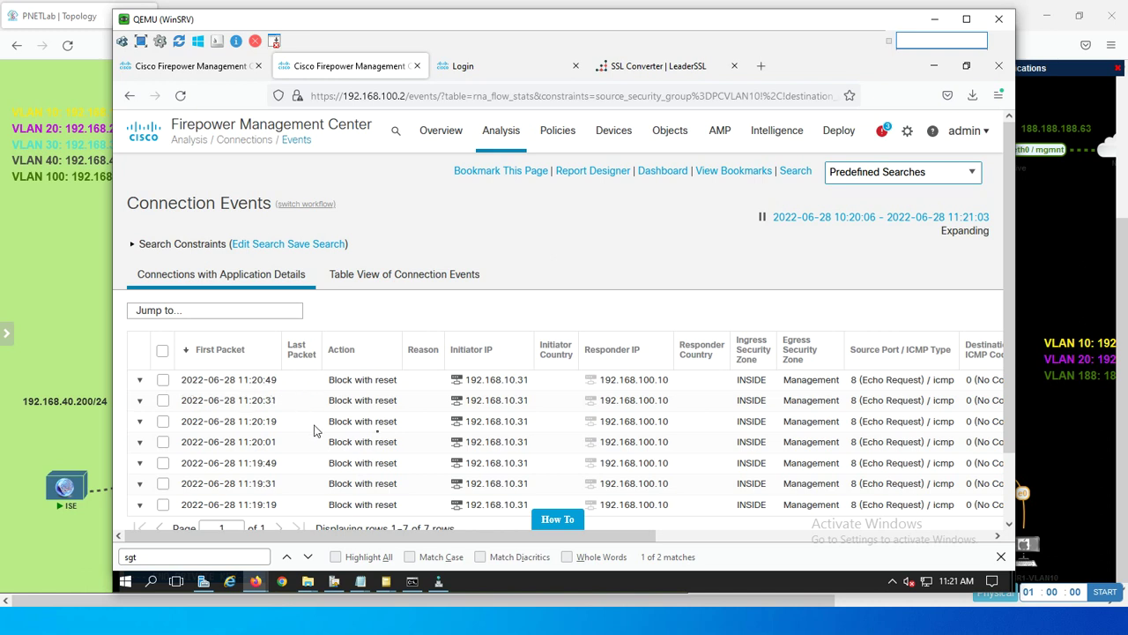
click(435, 280)
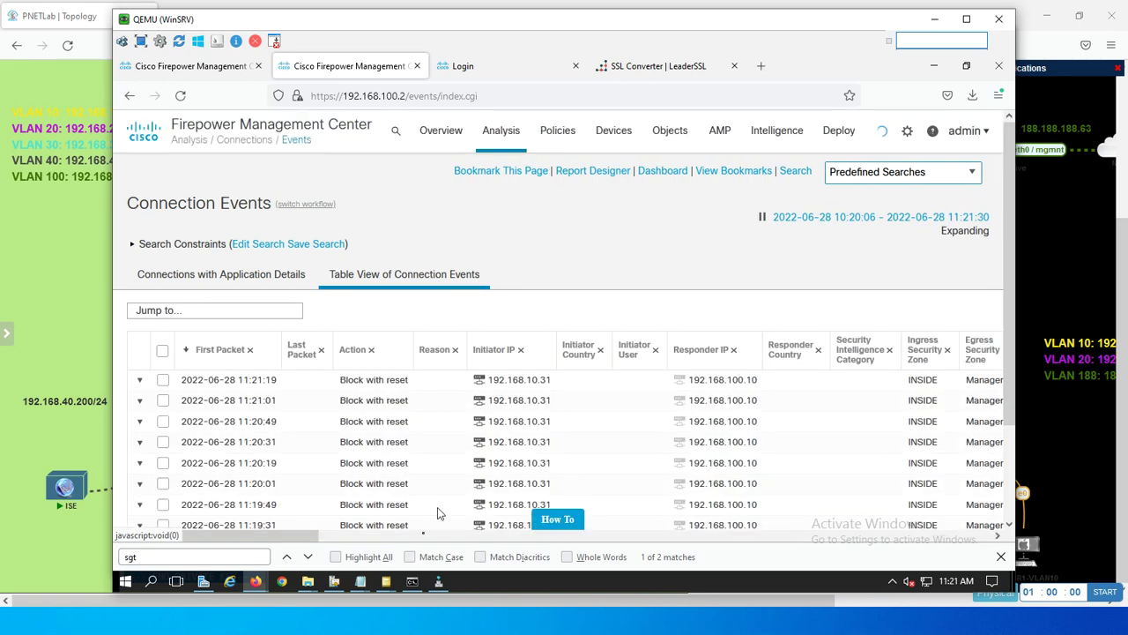
drag(290, 540, 768, 535)
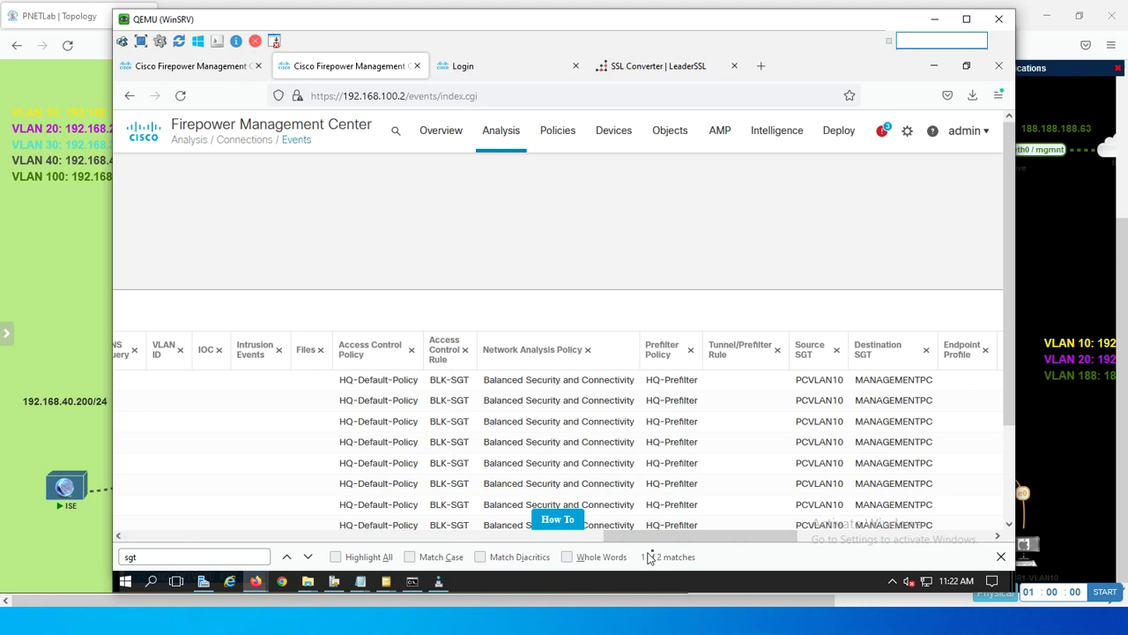
drag(642, 536, 189, 548)
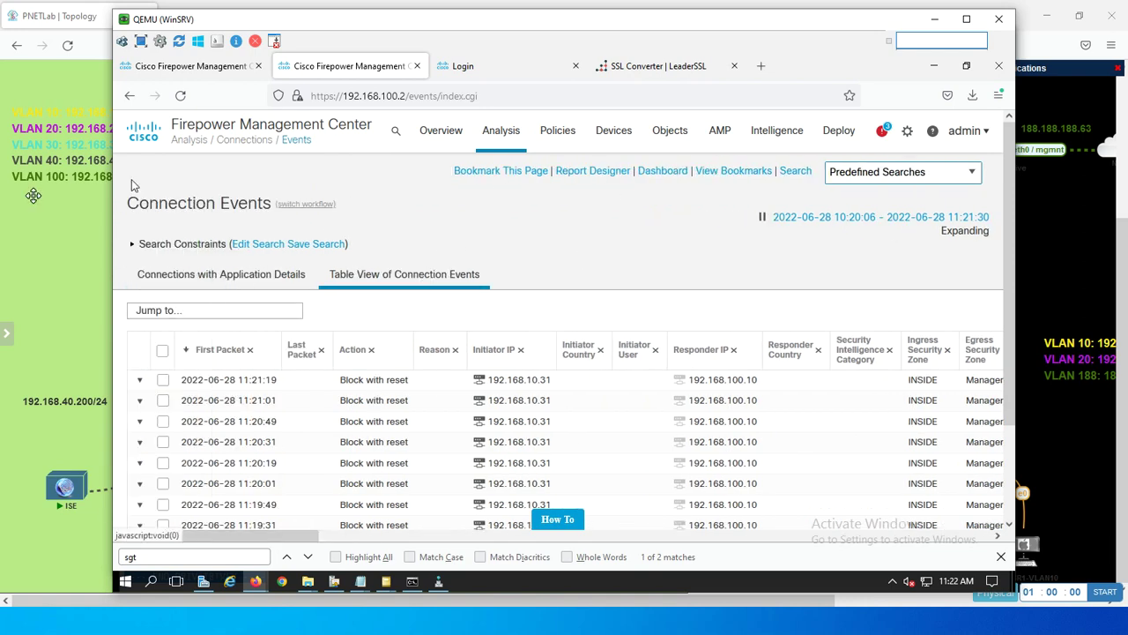
Switch to the PNETLab topology and locate the PC1-VLAN-10 node.
click(69, 270)
mouse_move(357, 545)
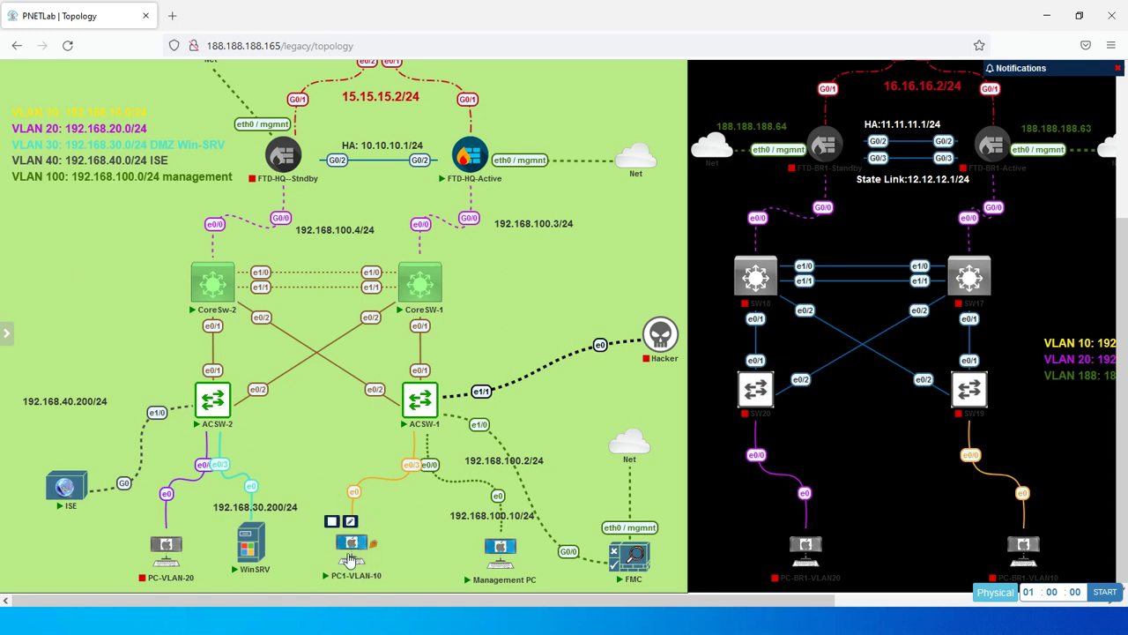